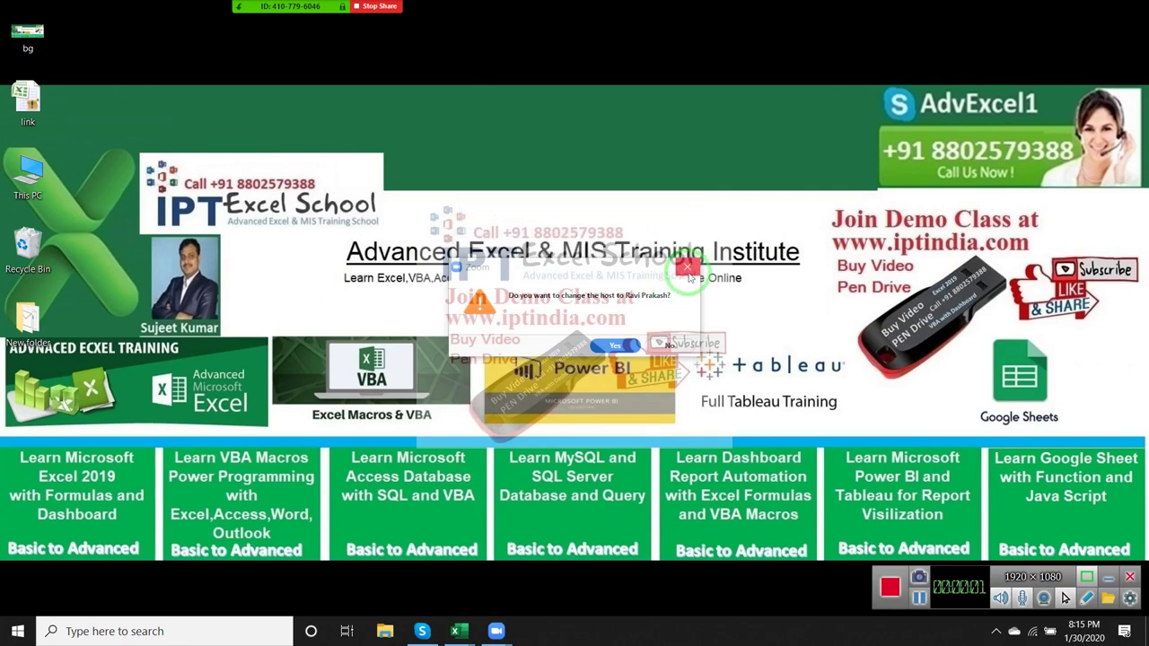
- Decline the host-change prompt and set the first attendee's recording permission in Participants
key(Escape)
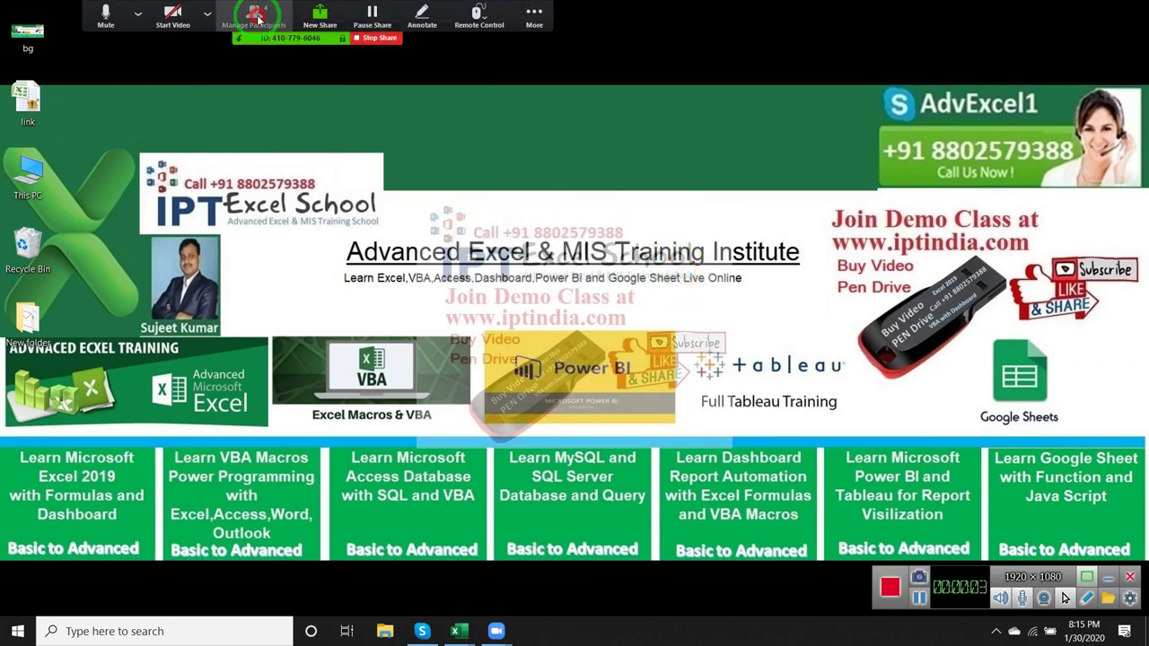
click(254, 16)
mouse_move(556, 261)
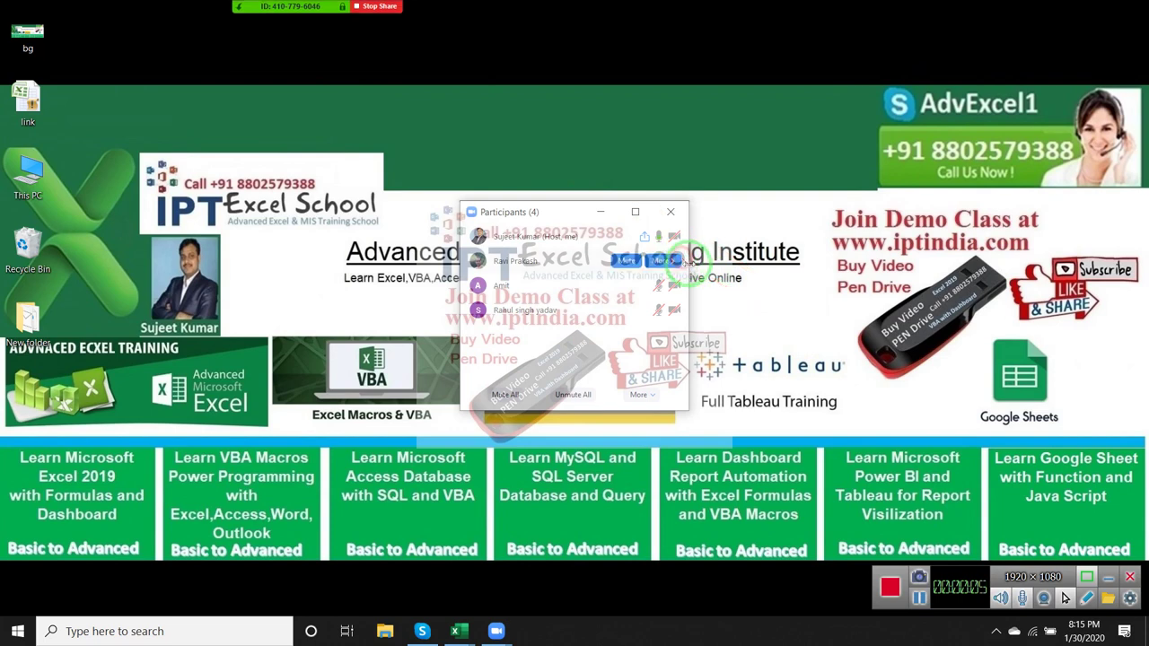
click(674, 267)
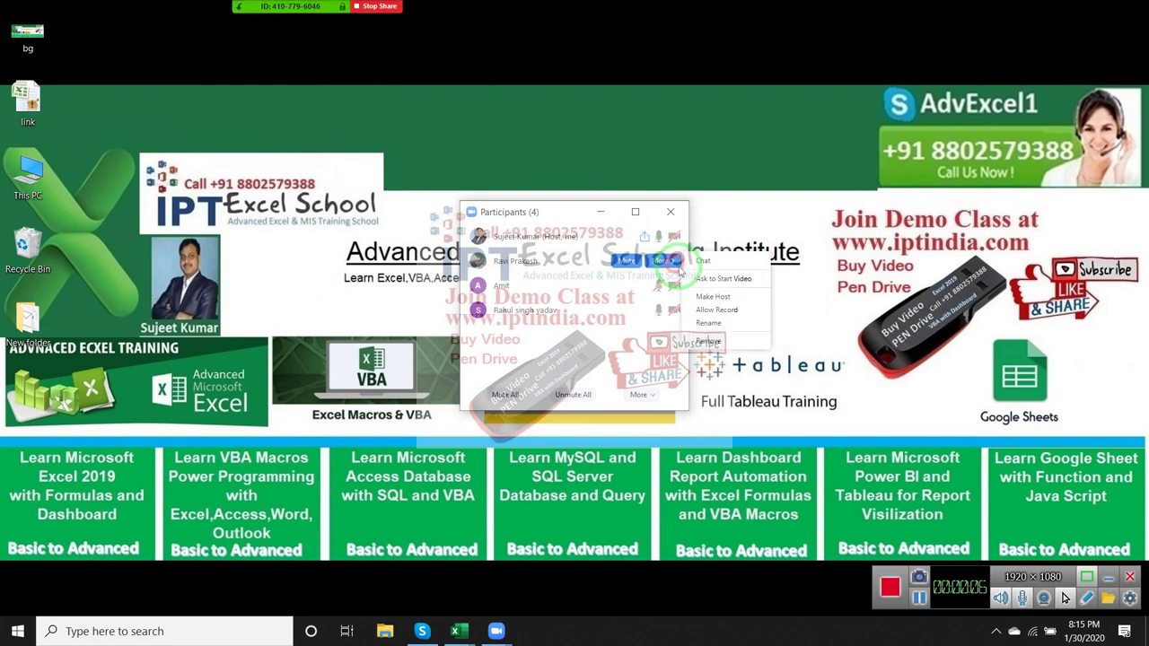
click(712, 303)
click(662, 285)
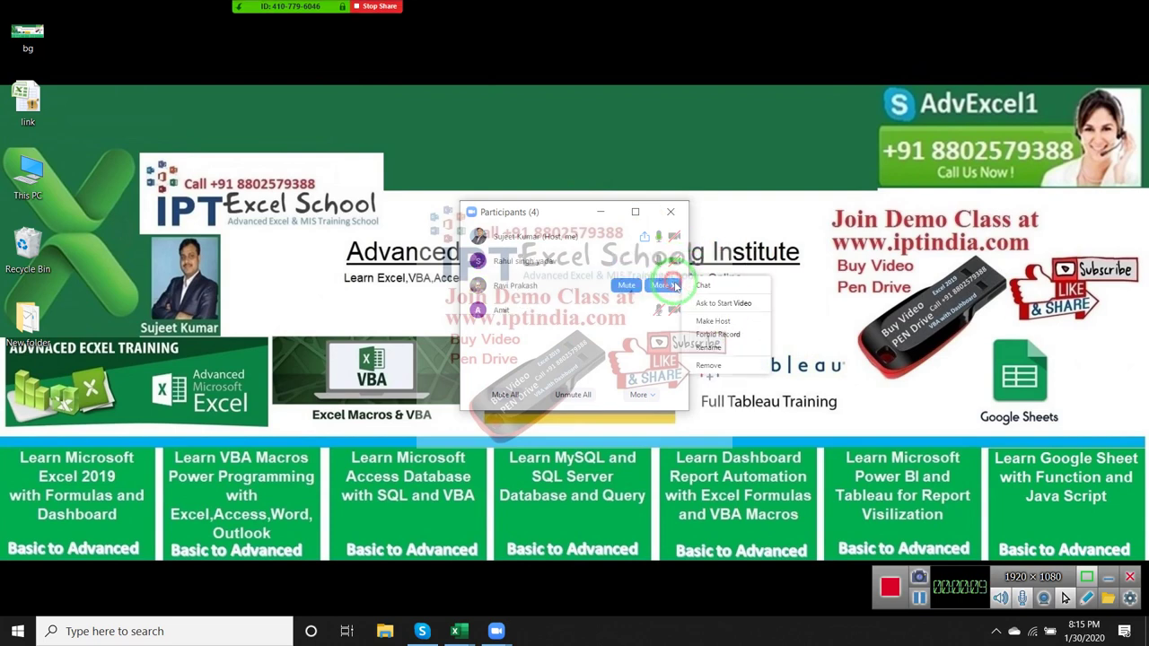
click(718, 335)
- Allow two more attendees to record, then close the participants list
click(661, 310)
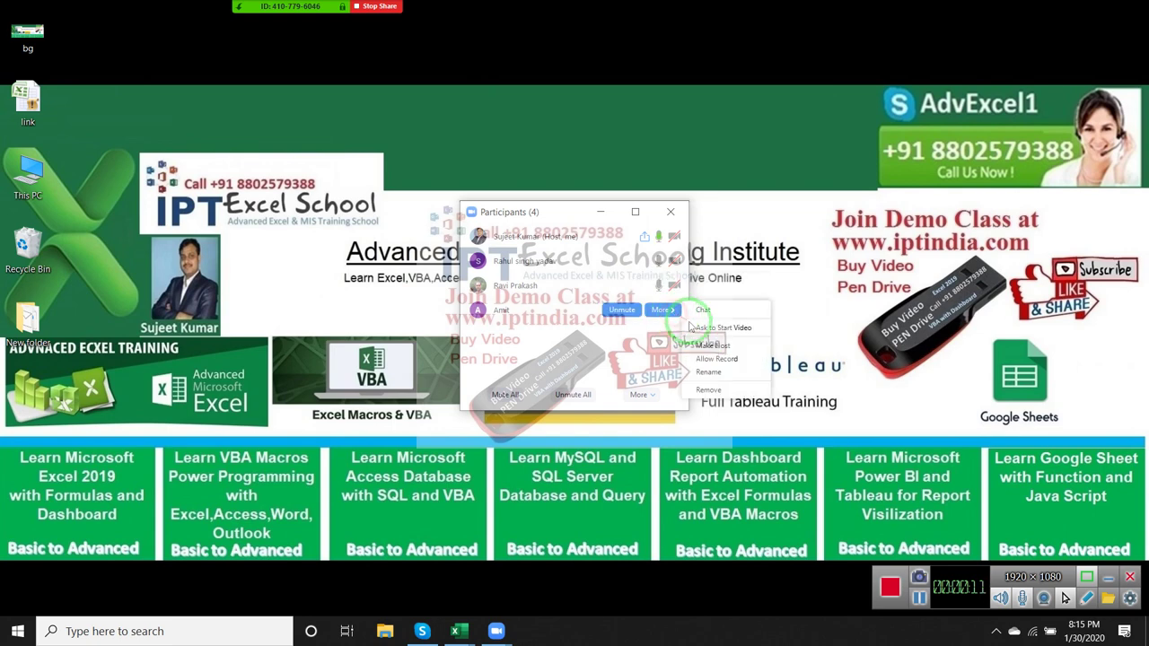
click(708, 358)
click(661, 261)
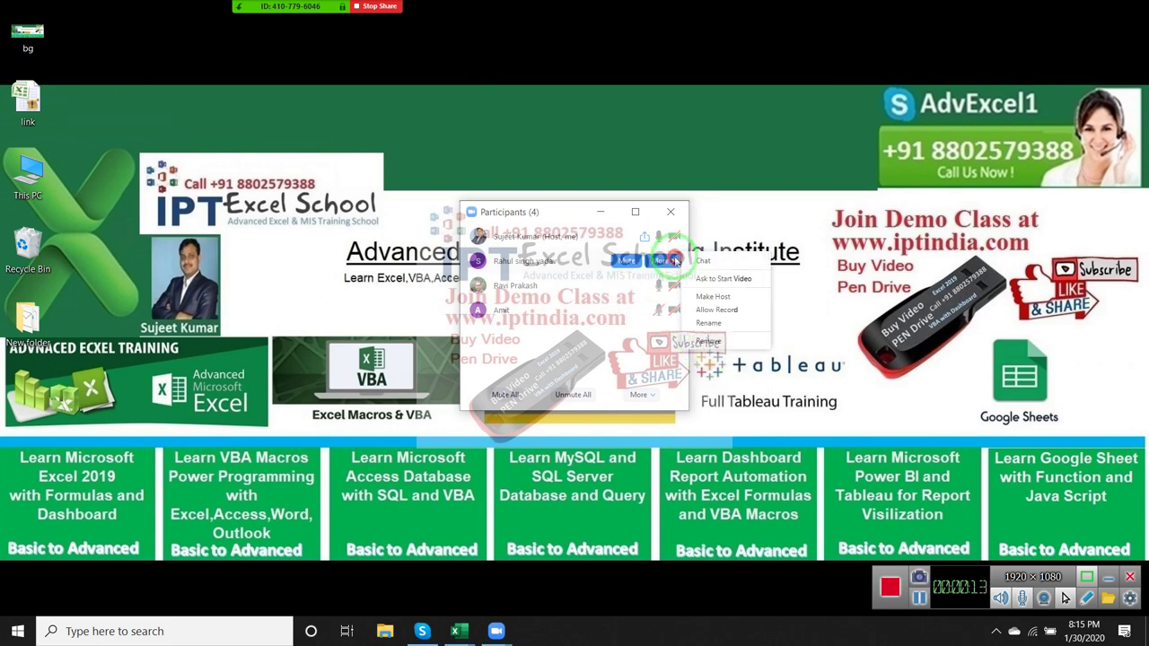
click(712, 311)
click(671, 212)
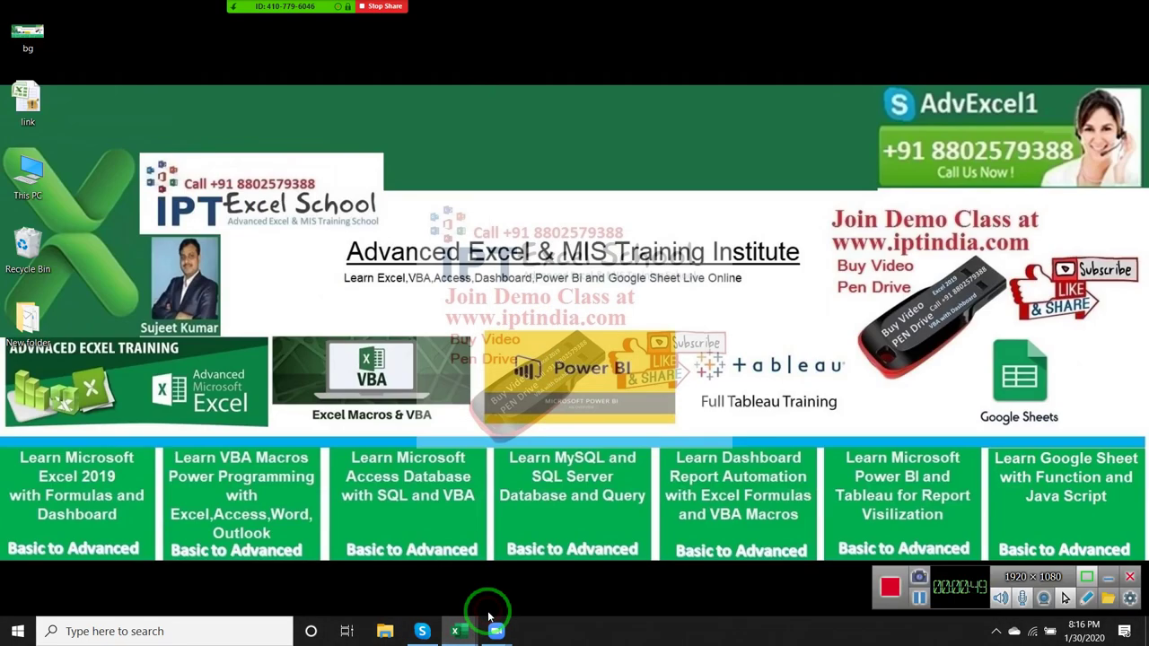
- Minimize the email workbook and close the sales report workbook without saving
click(489, 617)
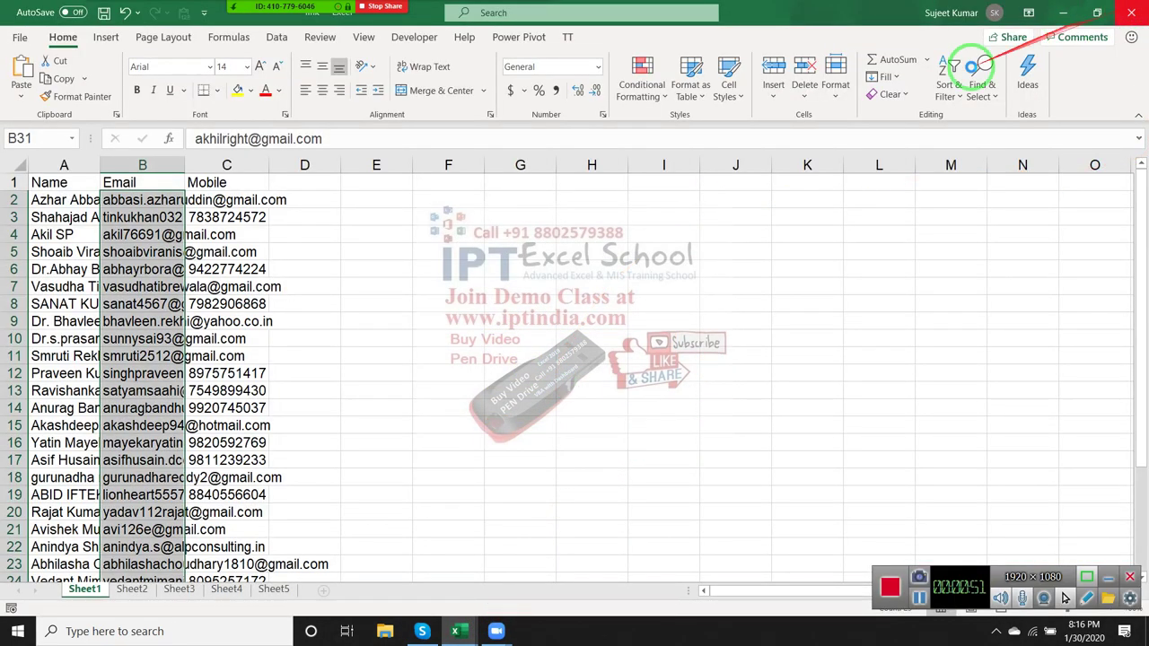
click(1063, 12)
click(467, 626)
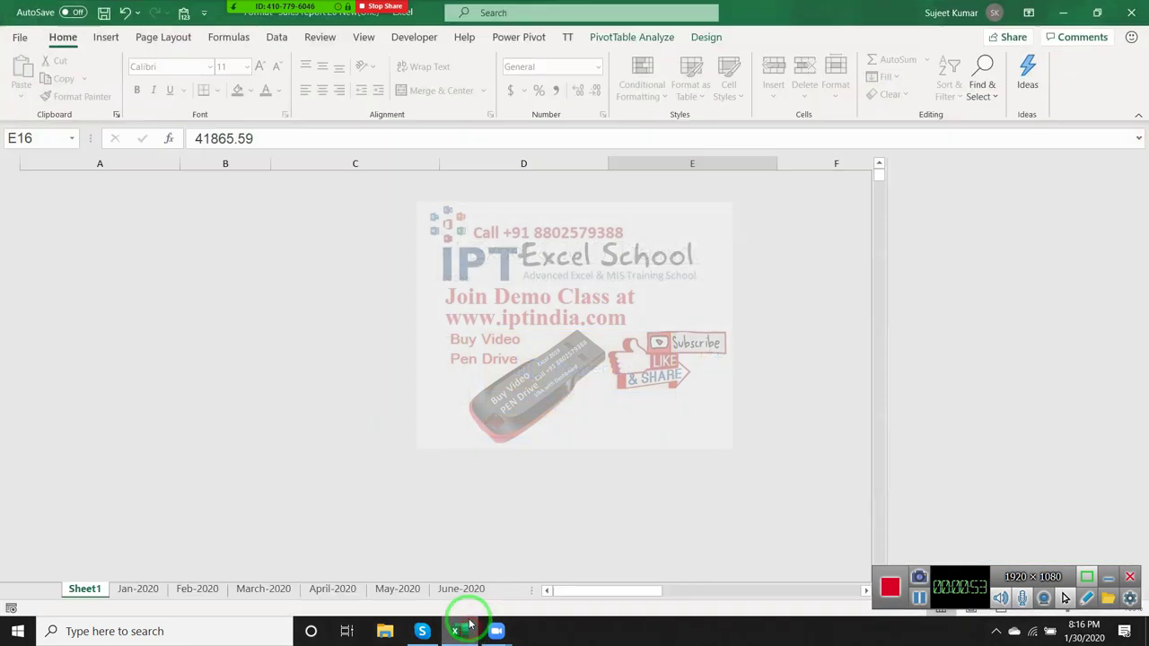
click(1133, 13)
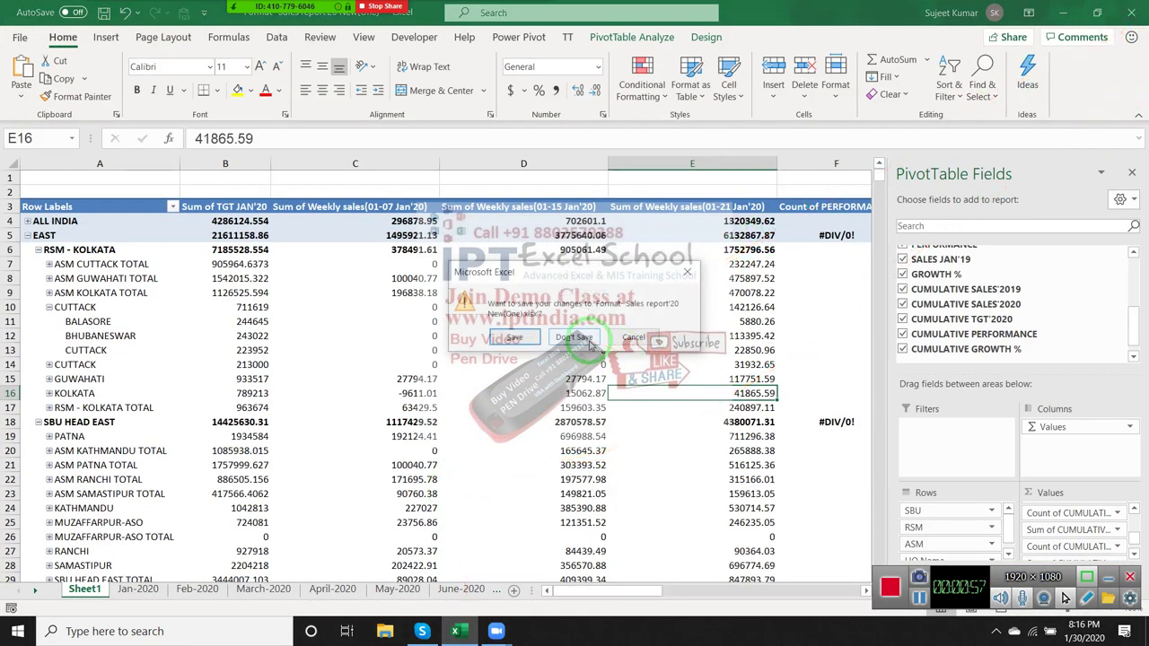
click(588, 340)
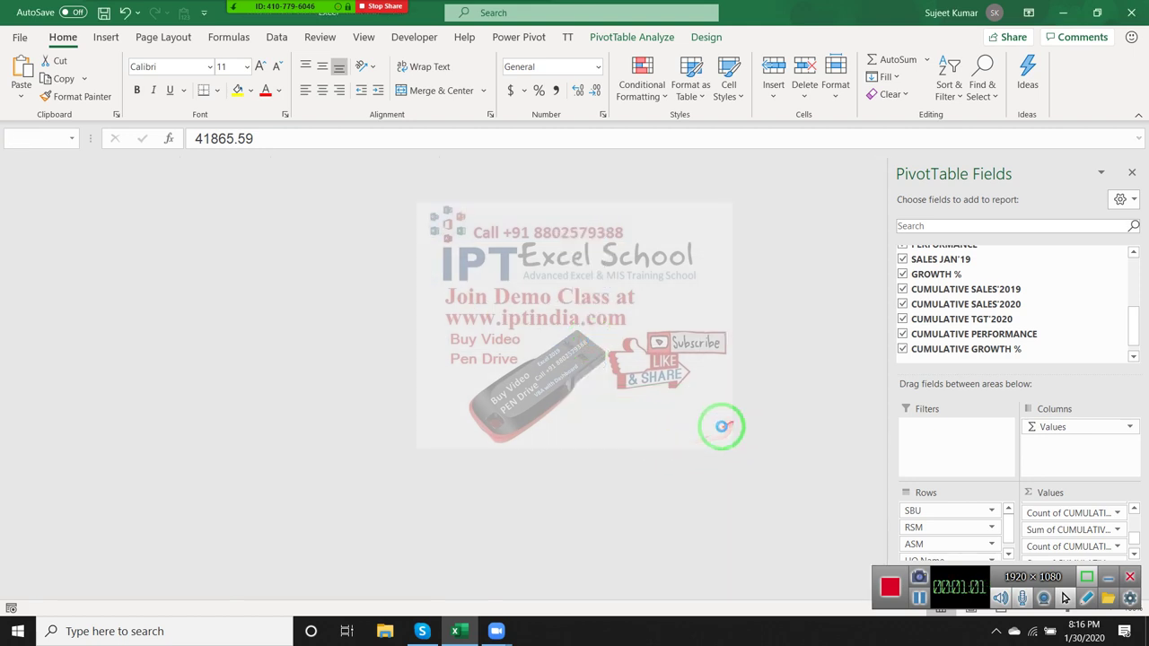
- Launch Excel from Windows search and start a blank workbook, selecting cell B3
key(super)
text(exc)
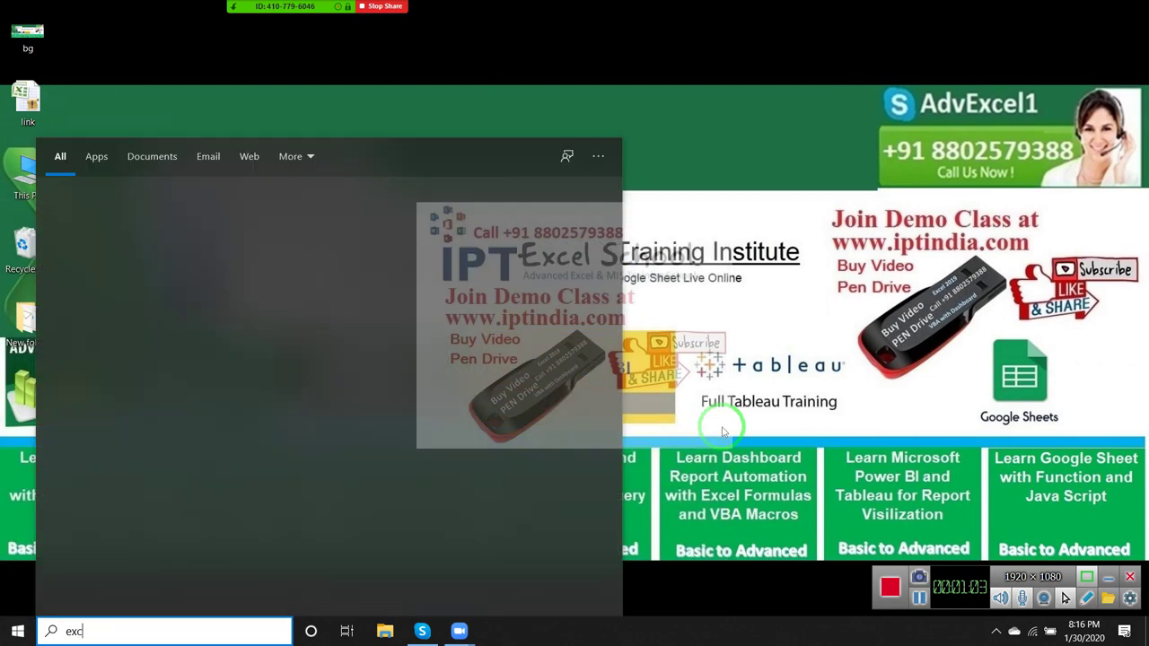
text(e)
key(Return)
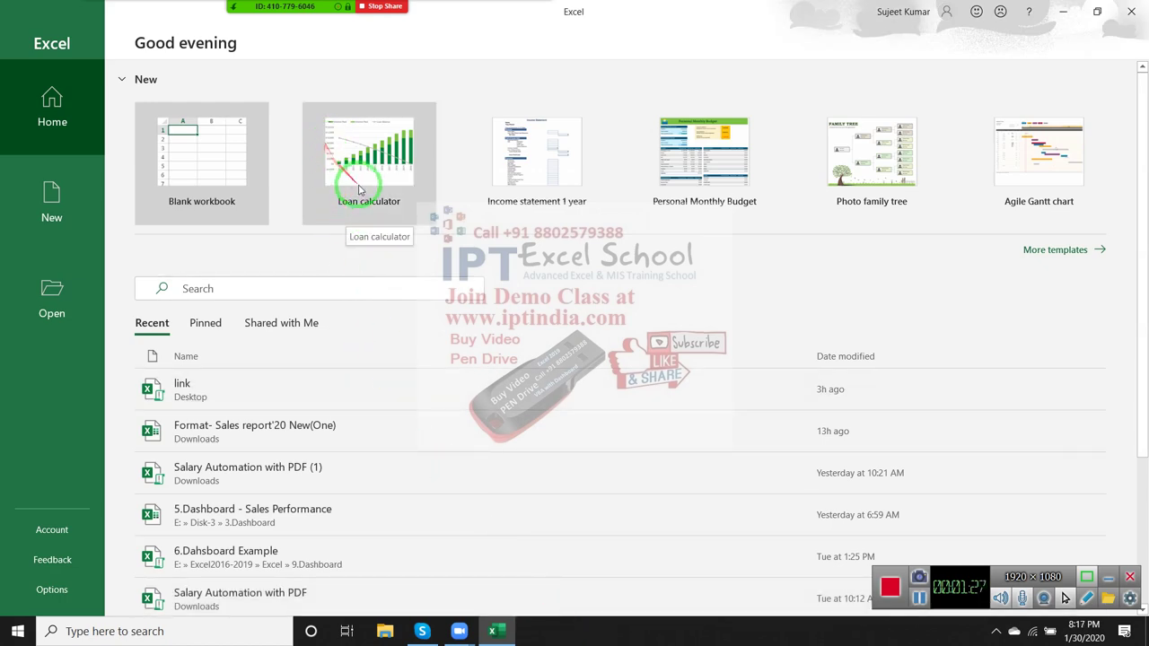
click(231, 170)
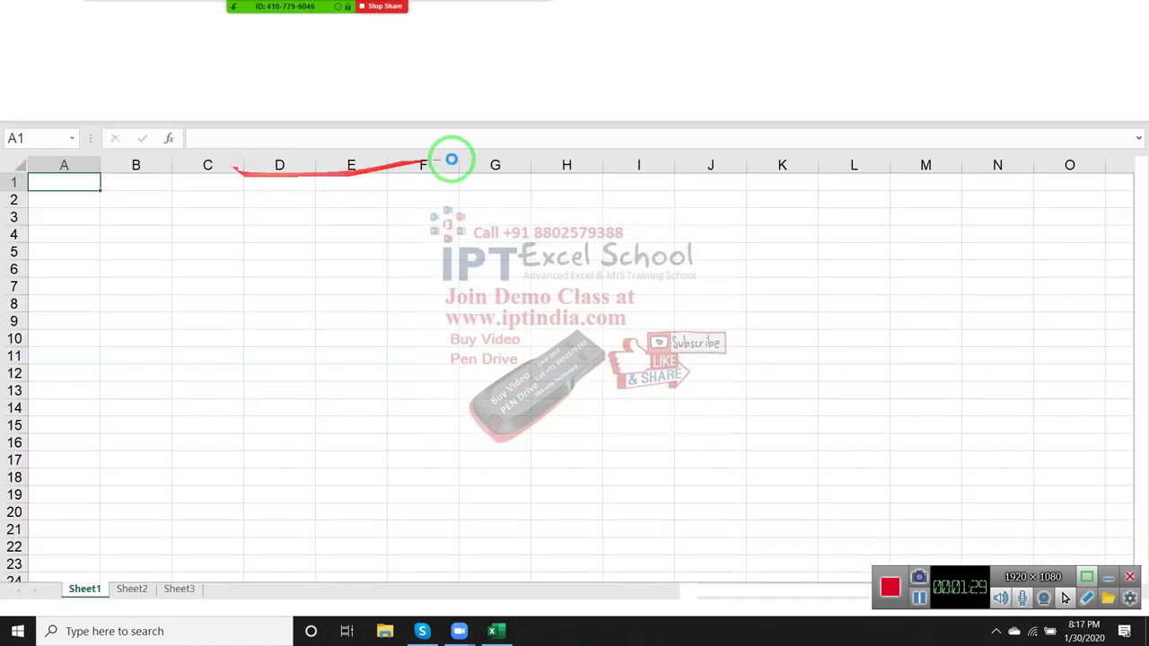
click(126, 221)
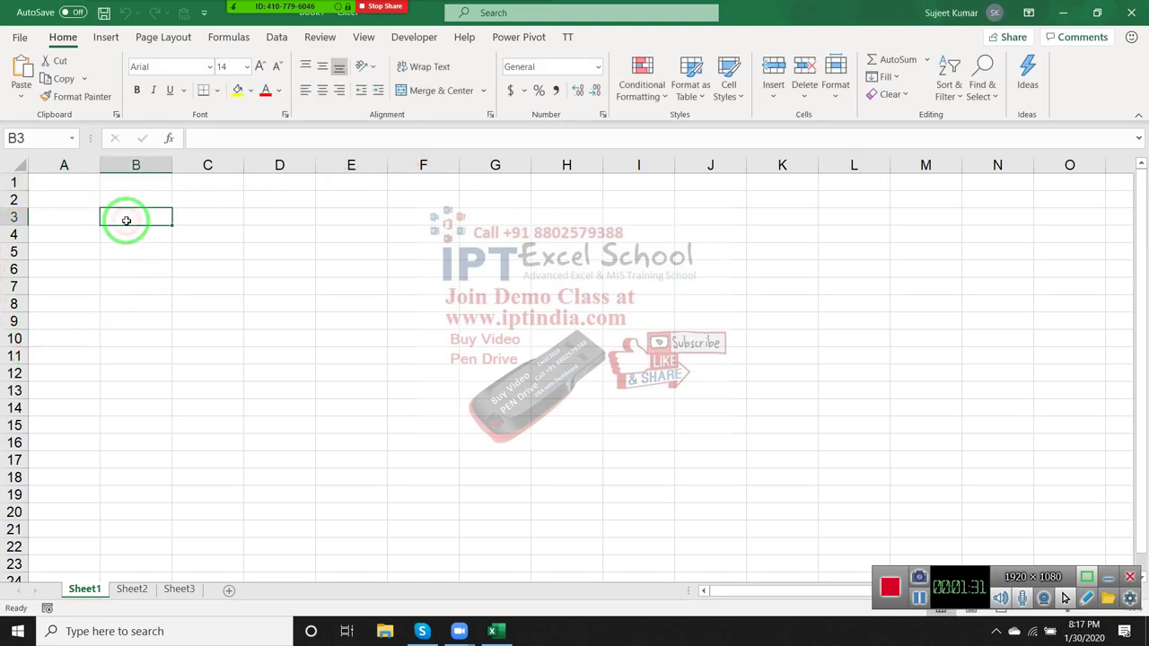
- Enter Name in A1 and 1500 in D5
click(61, 183)
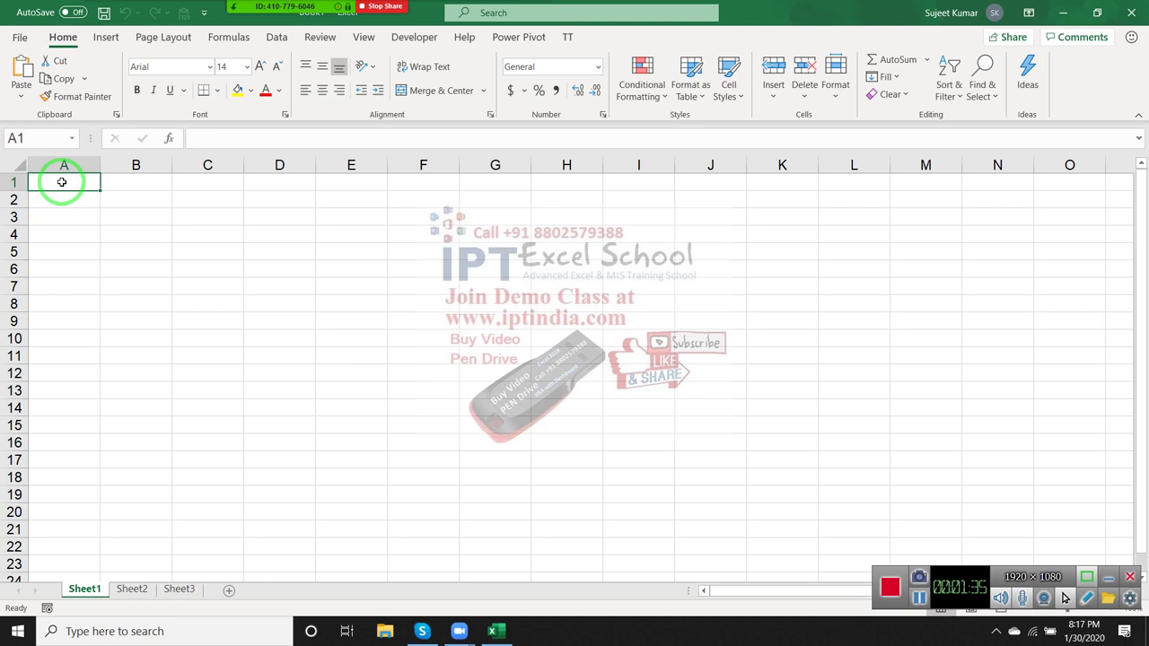
text(Name)
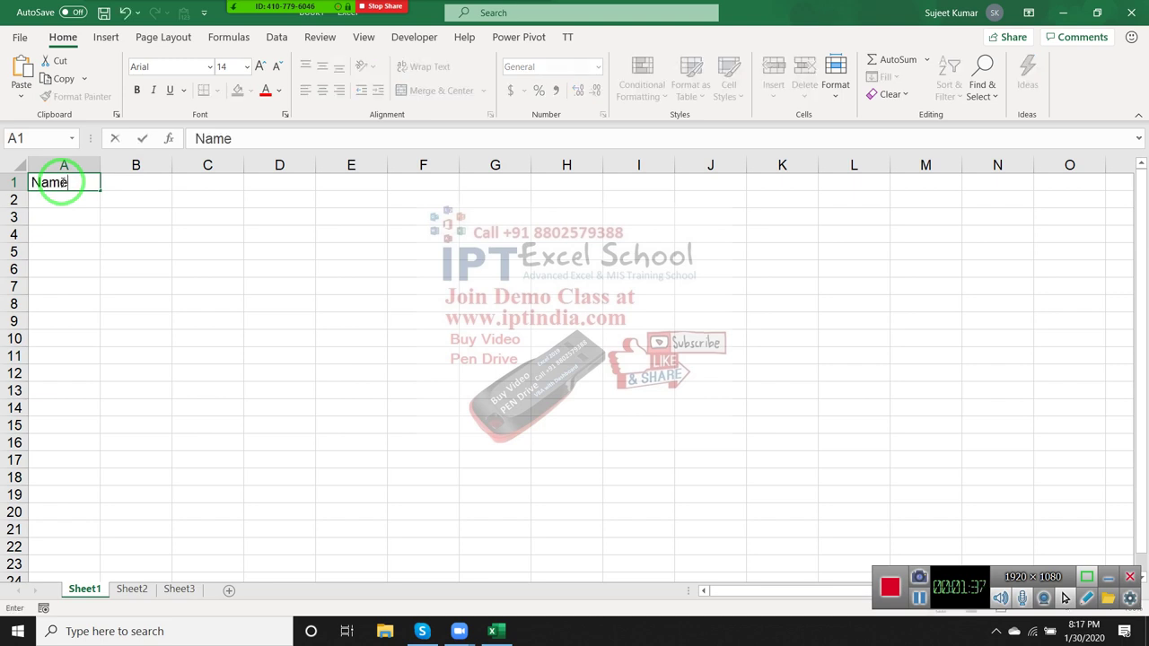
key(Return)
key(Right)
key(Right)
key(Right)
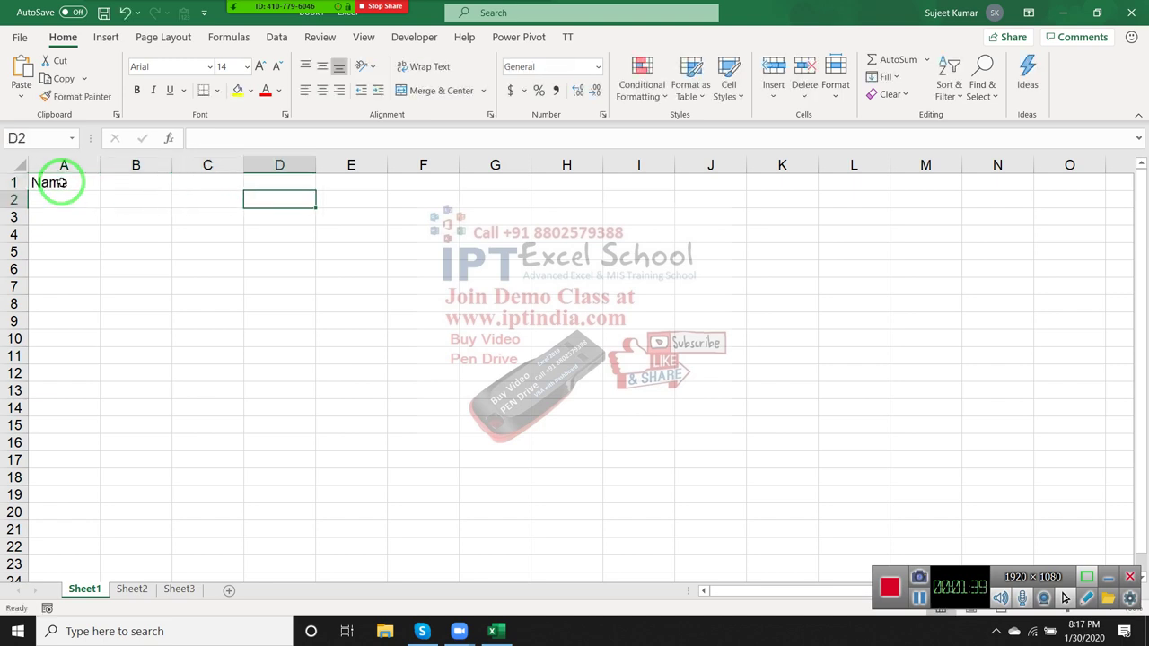
key(Down)
key(Down)
key(Down)
text(1500)
key(Return)
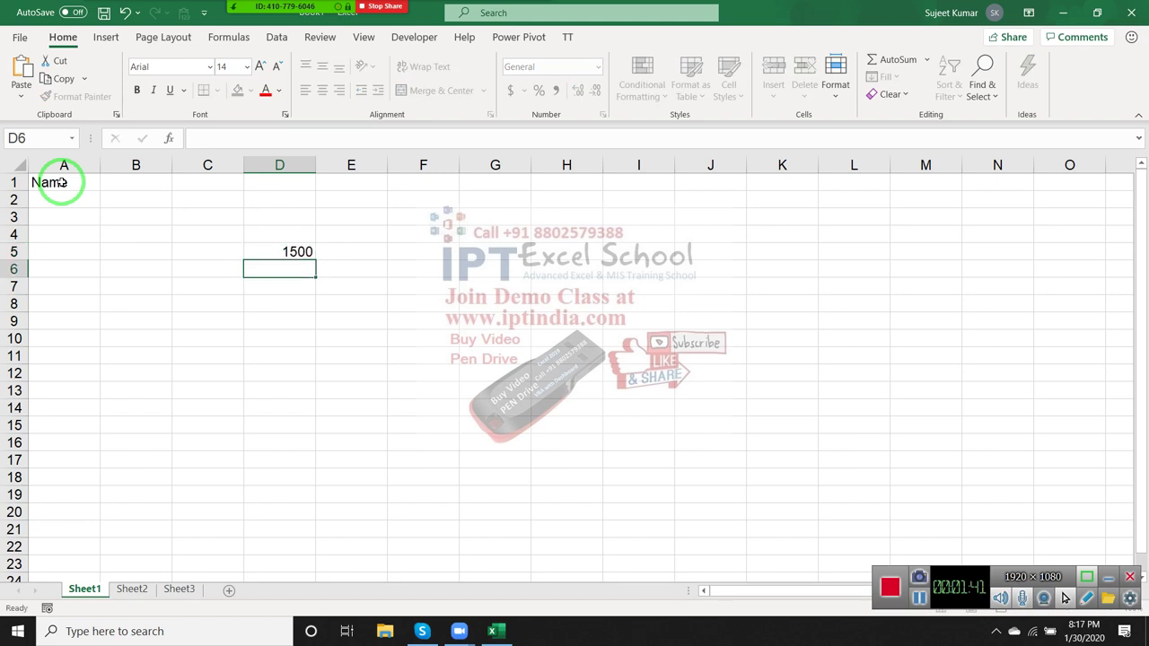
- Give D5 the custom number format "MRP" 0 so it shows MRP 1500
click(310, 251)
right_click(305, 251)
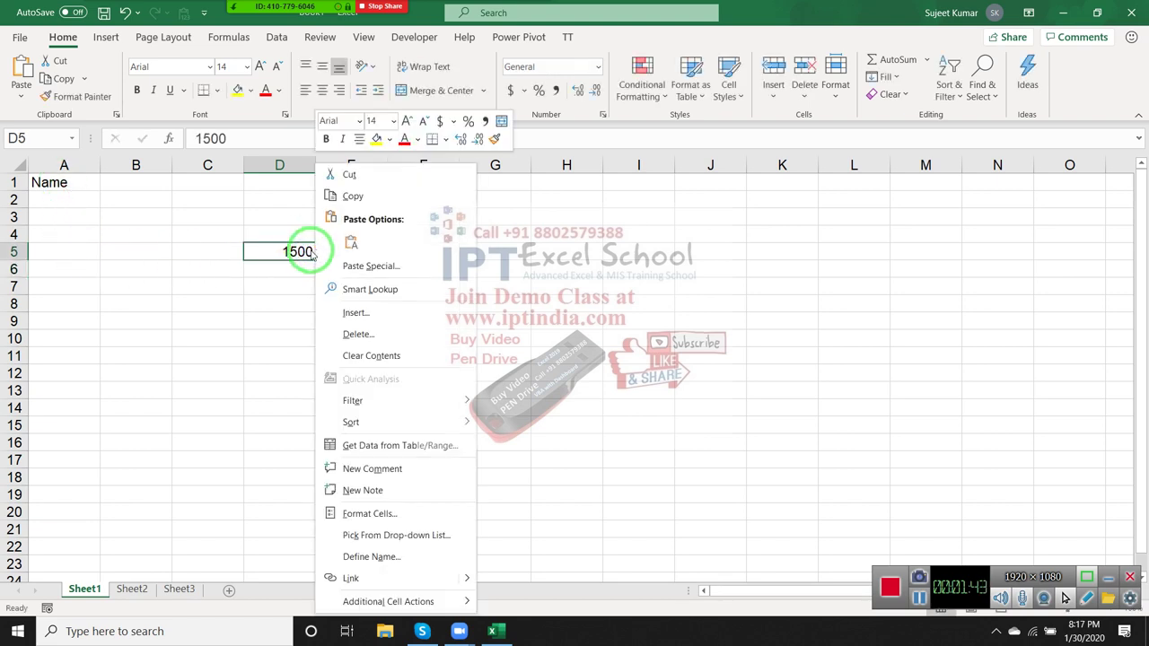
click(364, 514)
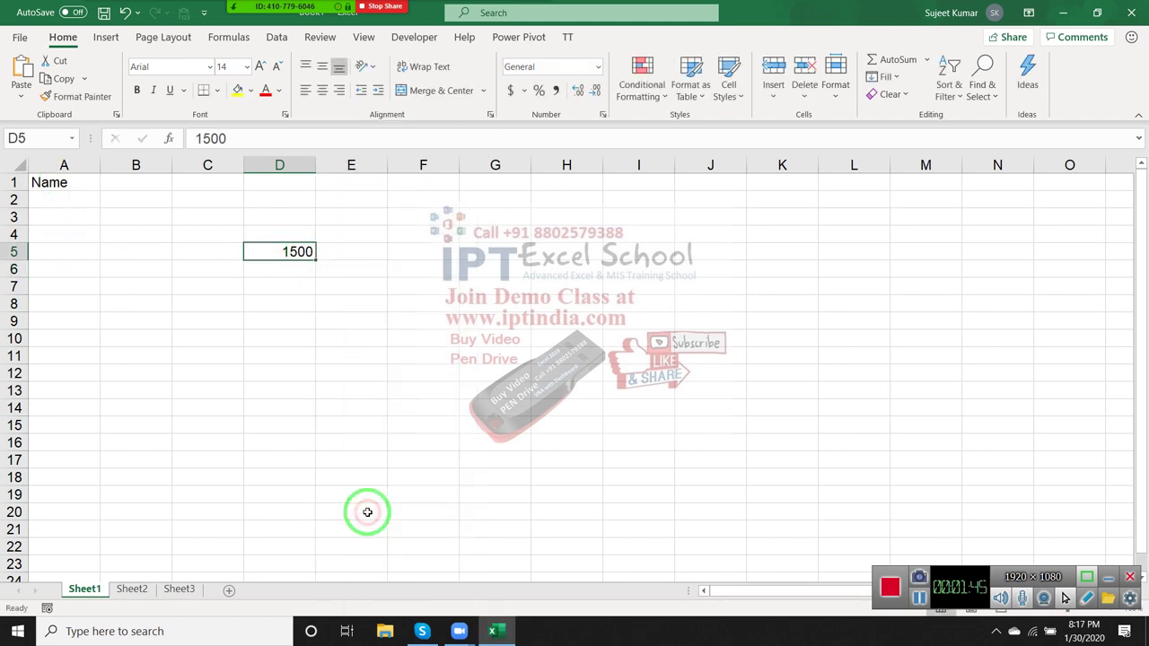
drag(282, 225, 585, 201)
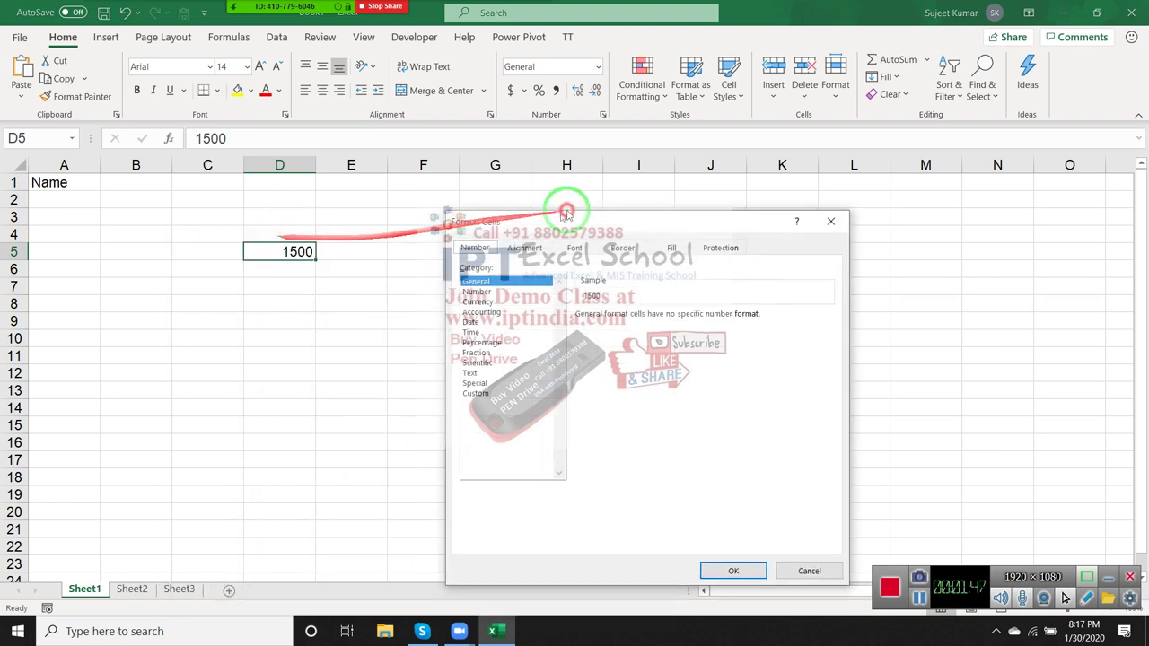
click(642, 242)
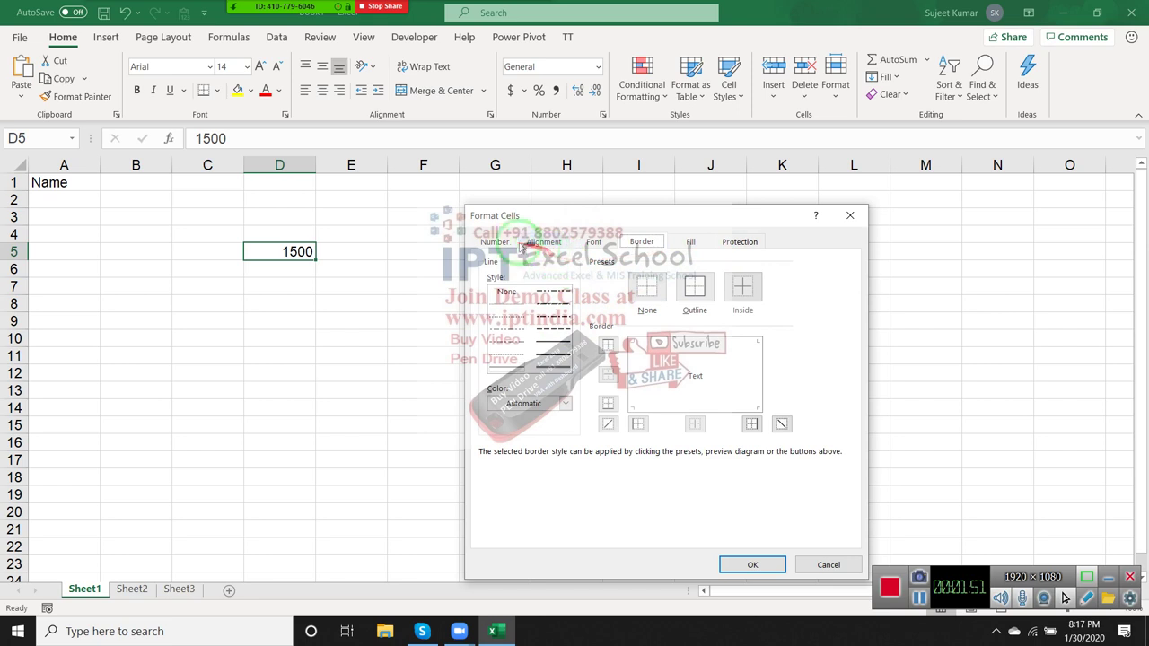
click(494, 241)
click(511, 388)
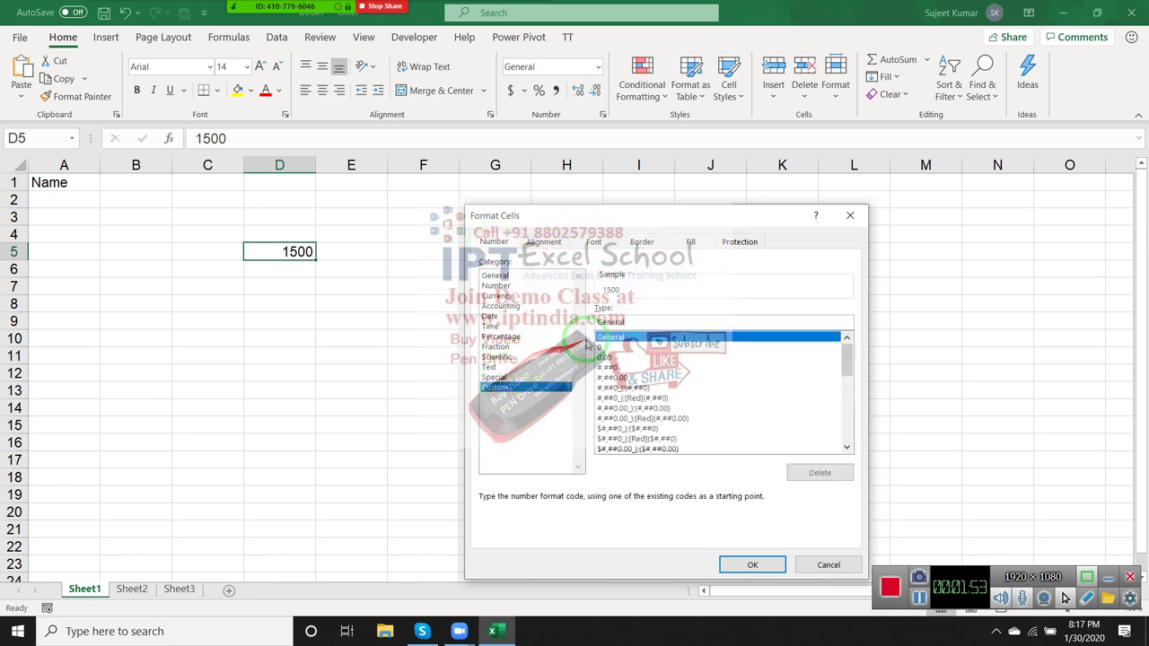
click(624, 320)
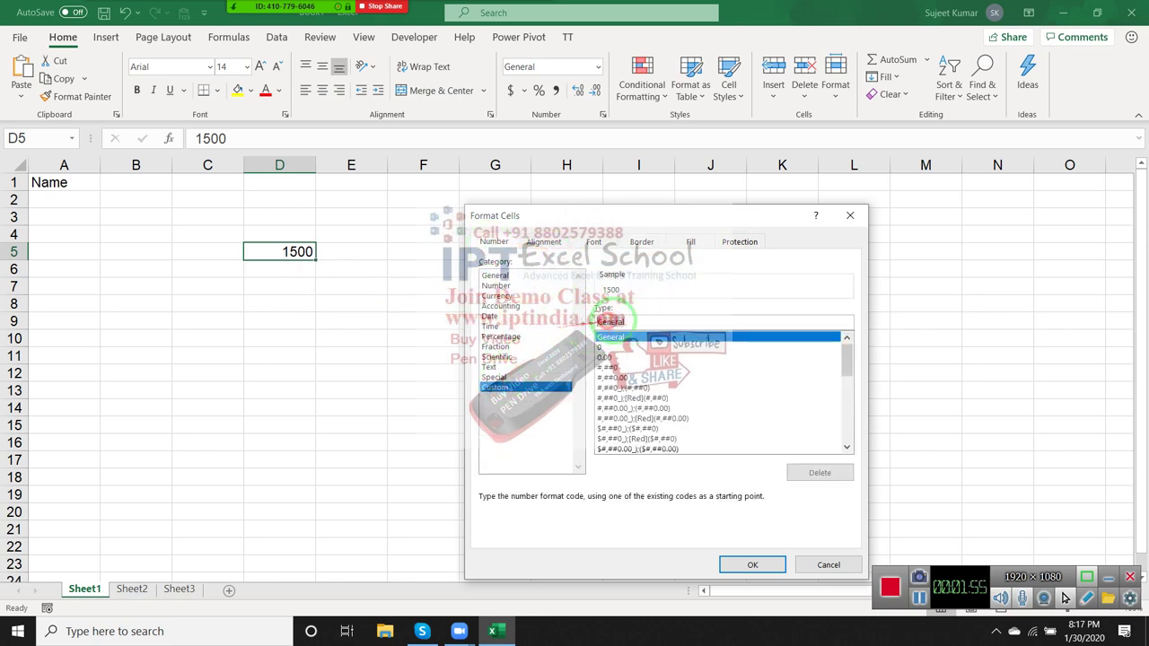
key(BackSpace)
text("M)
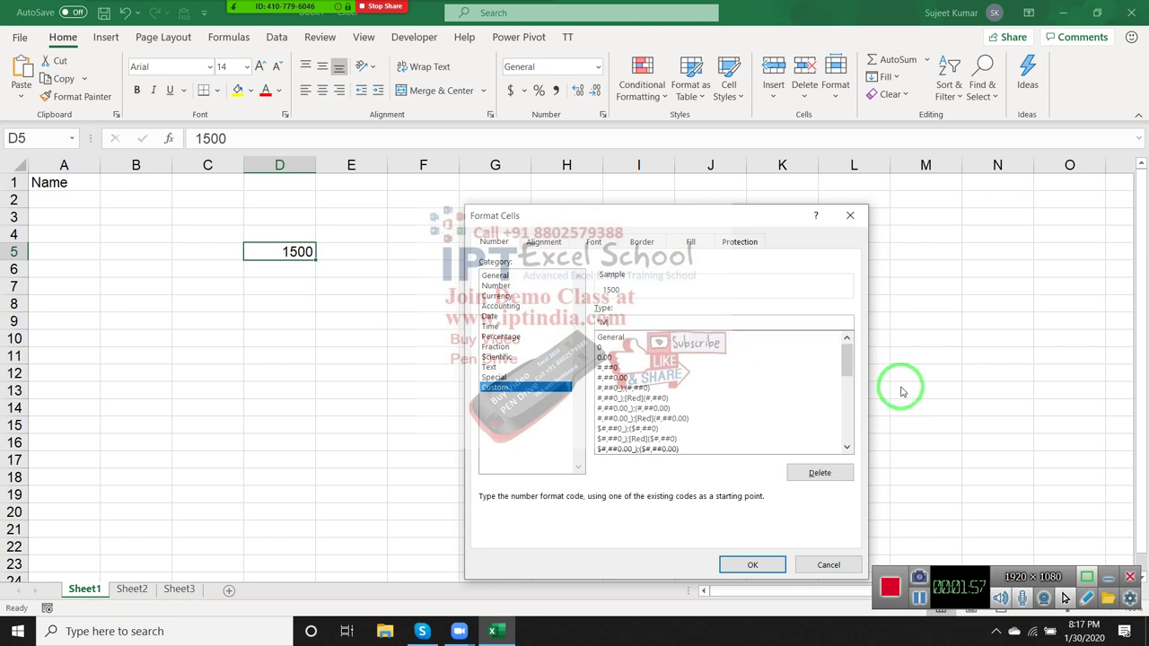
text(RP")
text( 0)
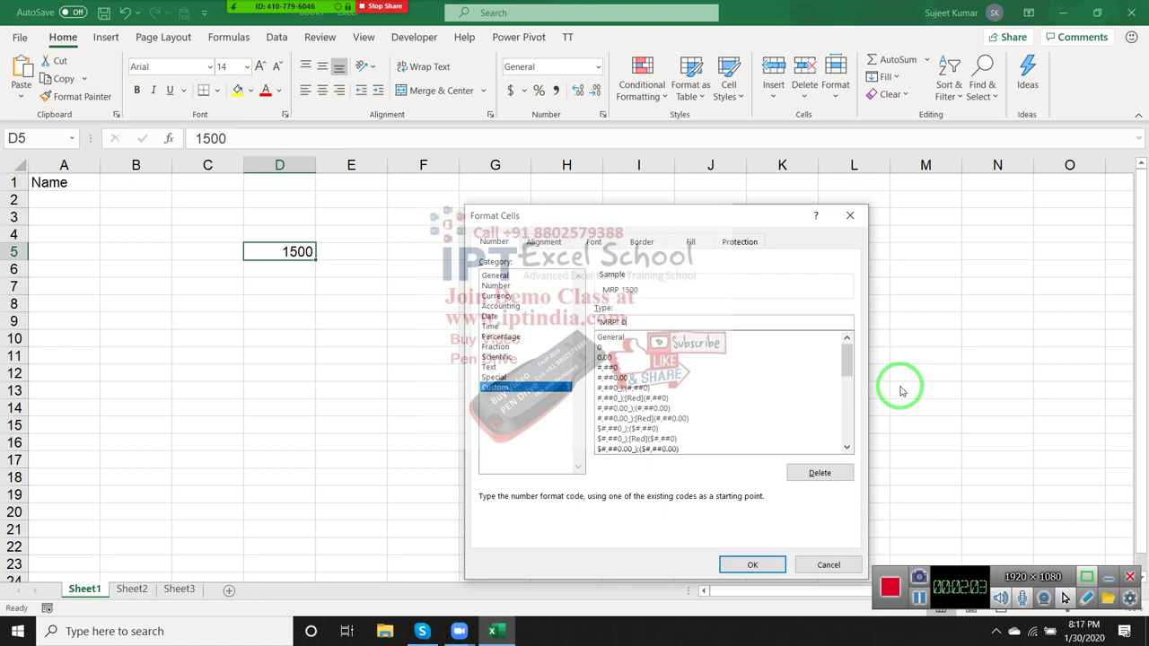
key(Return)
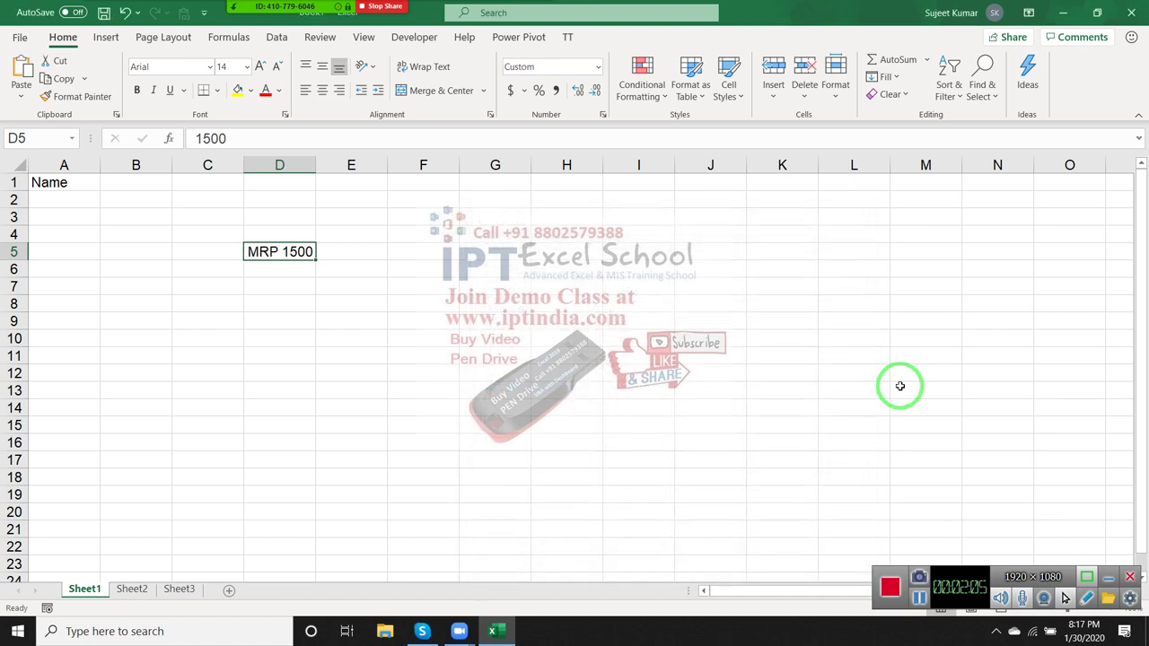
key(Home)
key(Up)
key(Up)
key(Up)
key(Up)
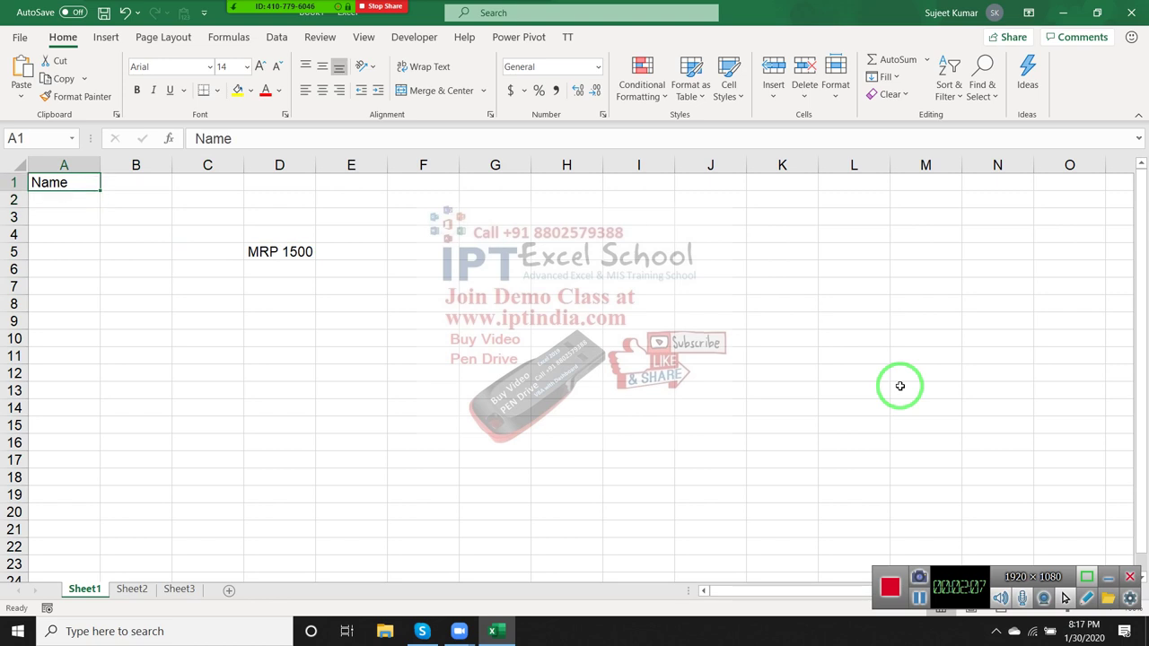
- Replace the A1 heading Name with Company
text(Com)
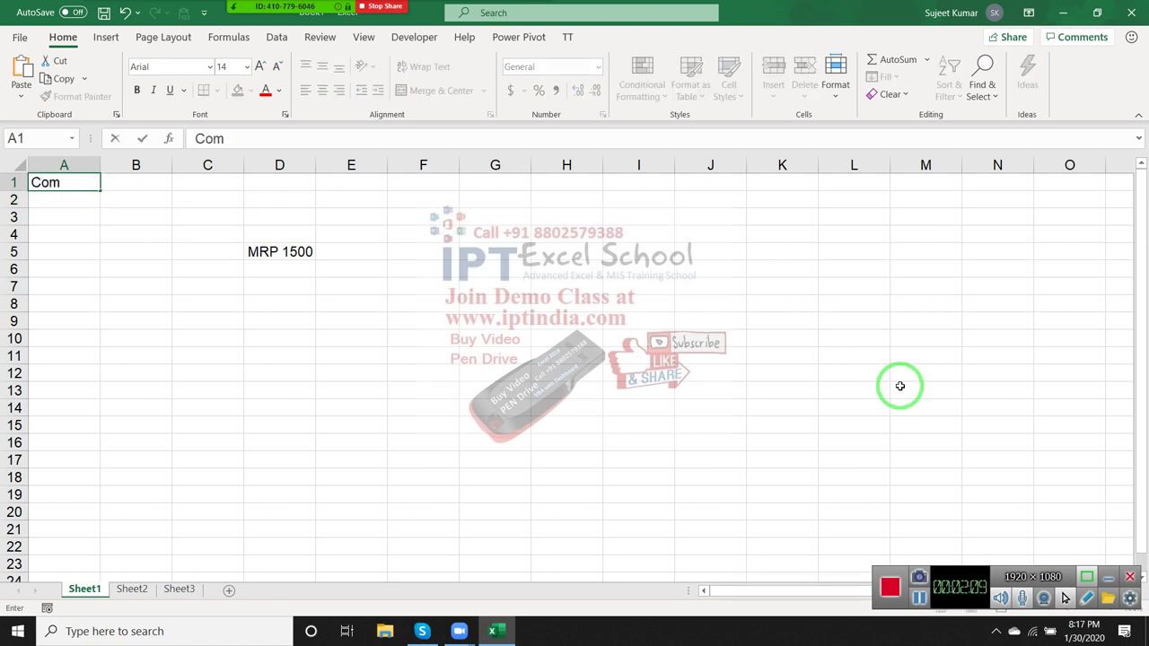
text(pan)
text(y)
key(Return)
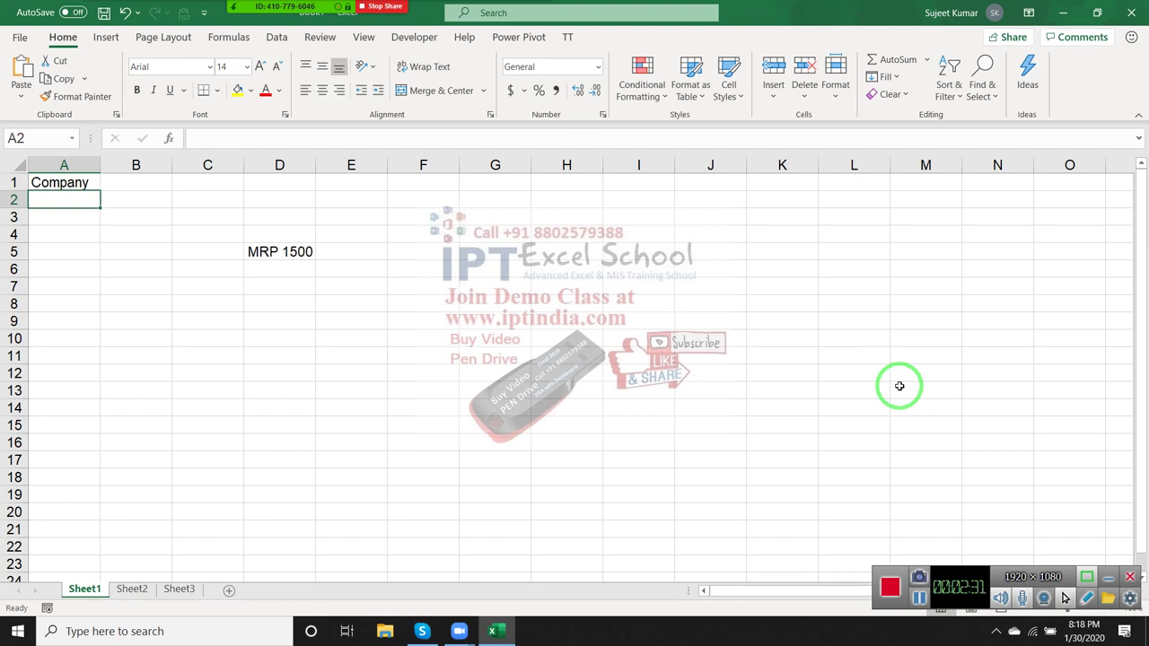
key(Up)
key(Down)
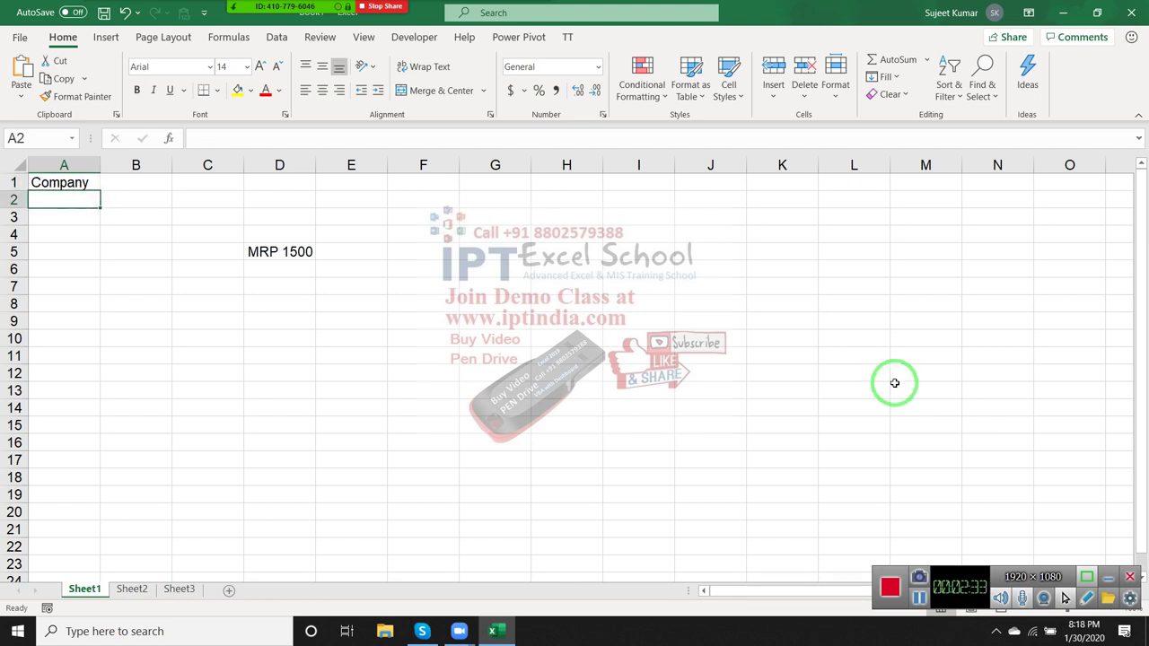
- Type M/S into A2, then delete it again
text(M/)
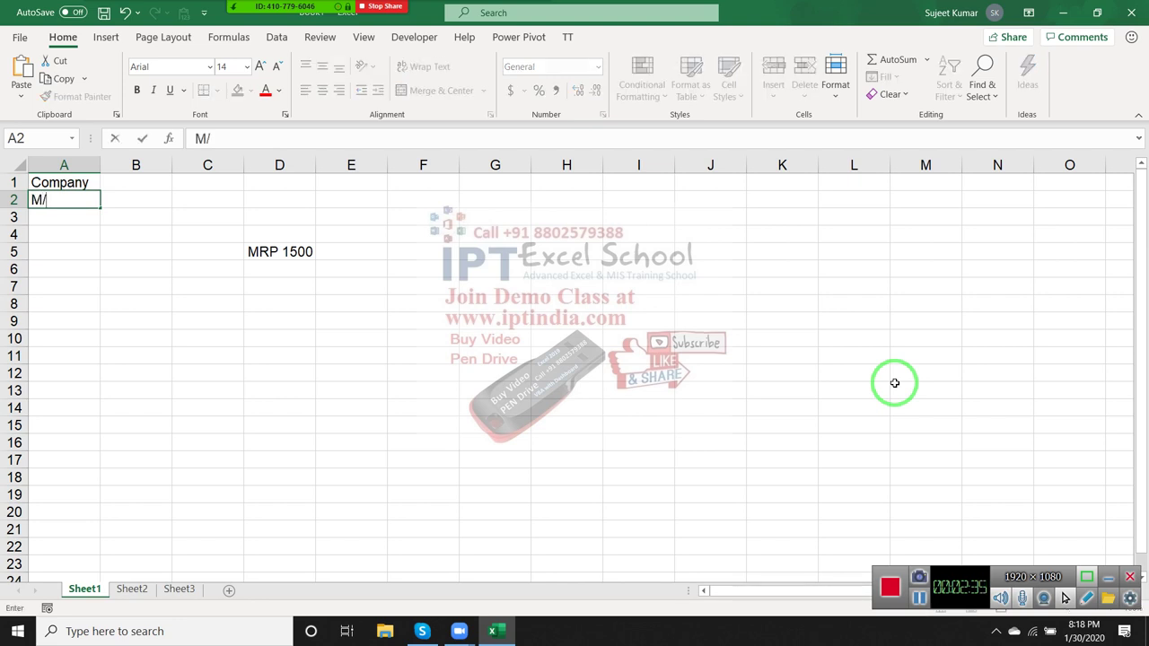
text(S)
key(Return)
key(Up)
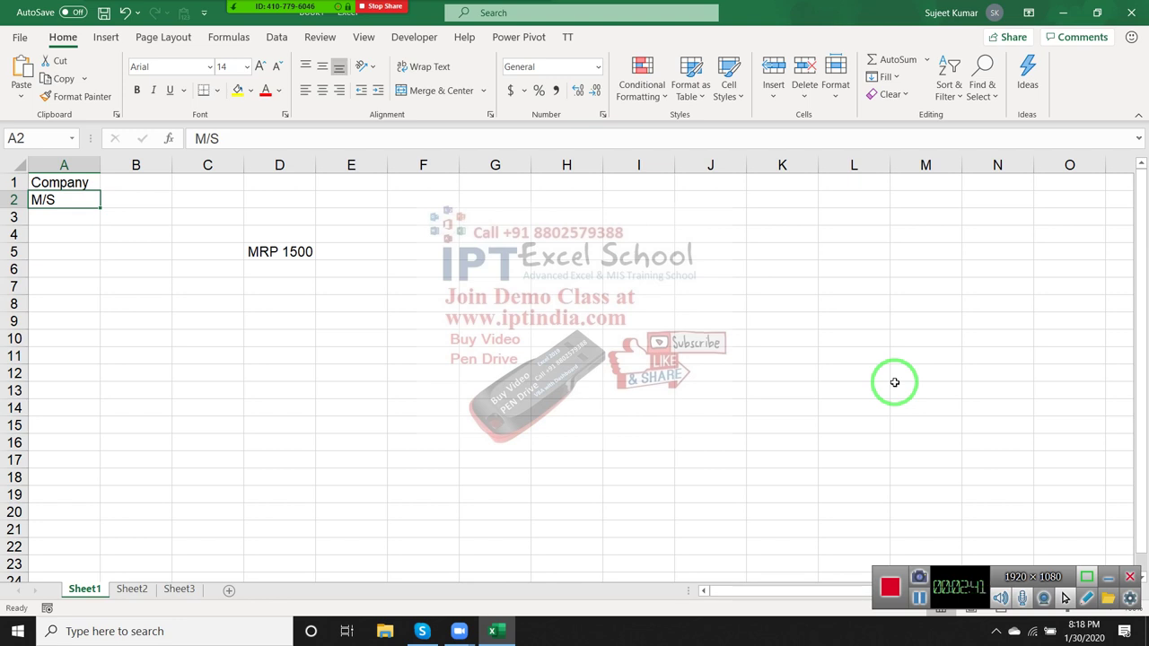
key(Delete)
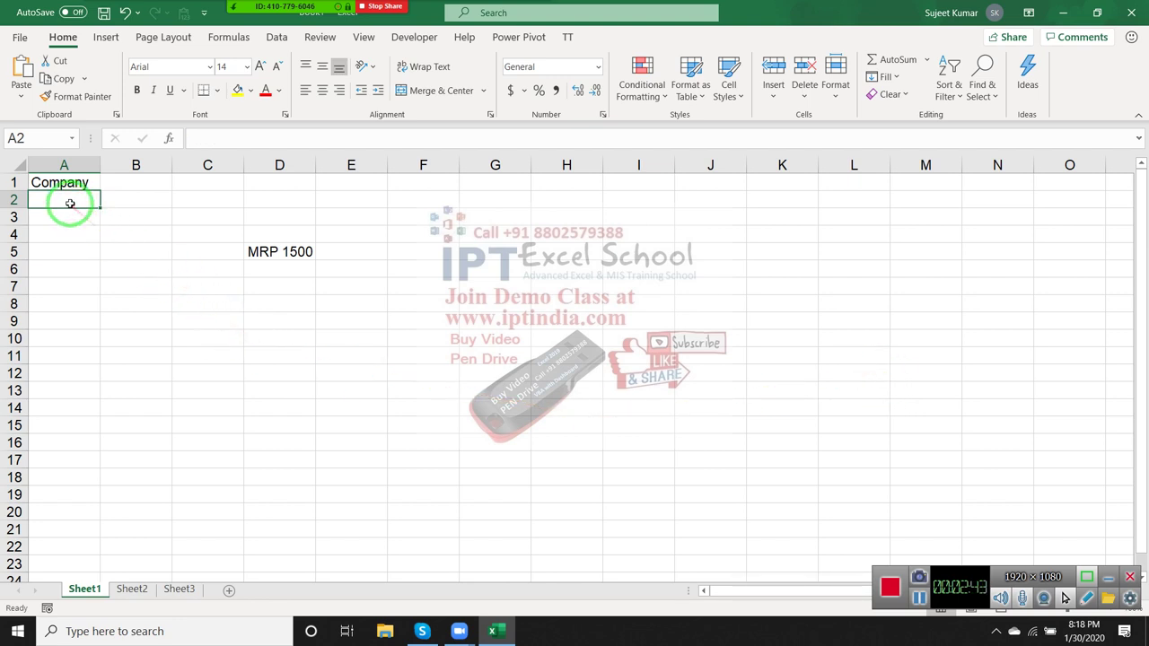
- Apply a custom "M/S "@ text format to cells A2:A10
right_click(71, 203)
click(55, 220)
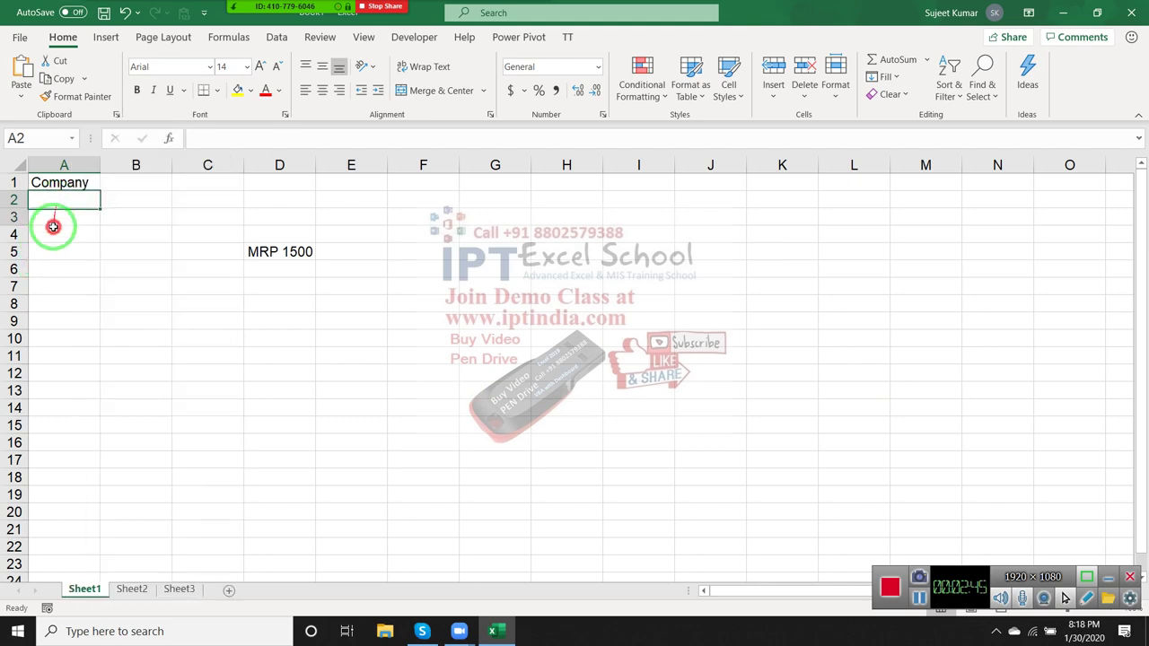
drag(53, 227, 38, 332)
right_click(40, 334)
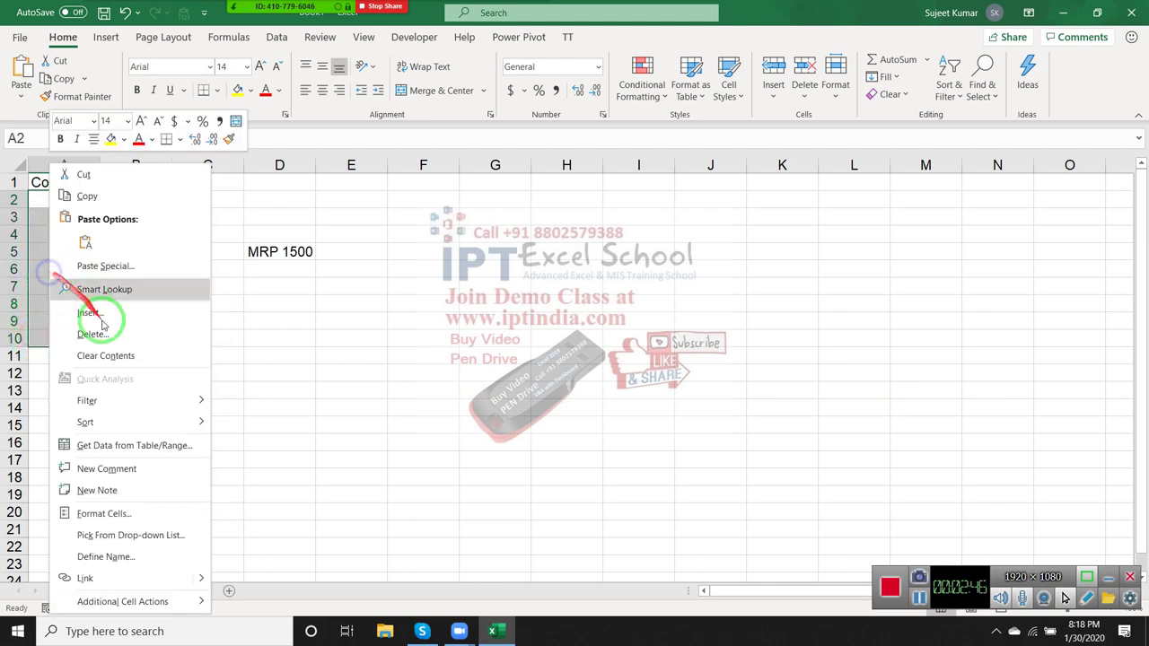
click(92, 514)
drag(159, 244, 549, 226)
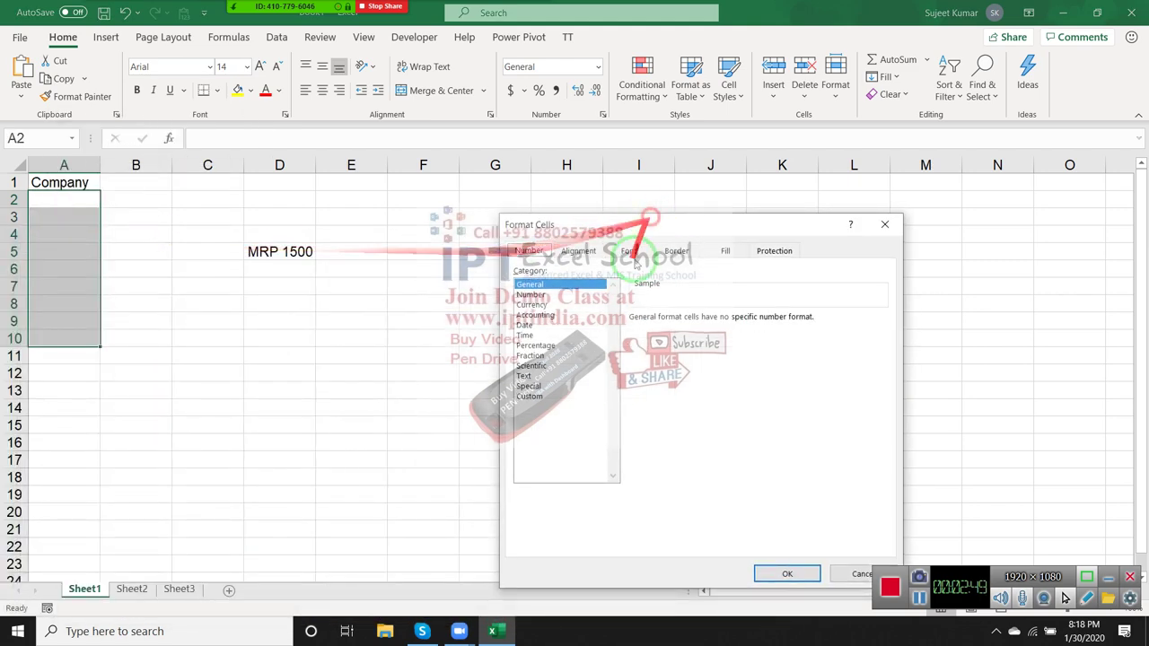
click(535, 397)
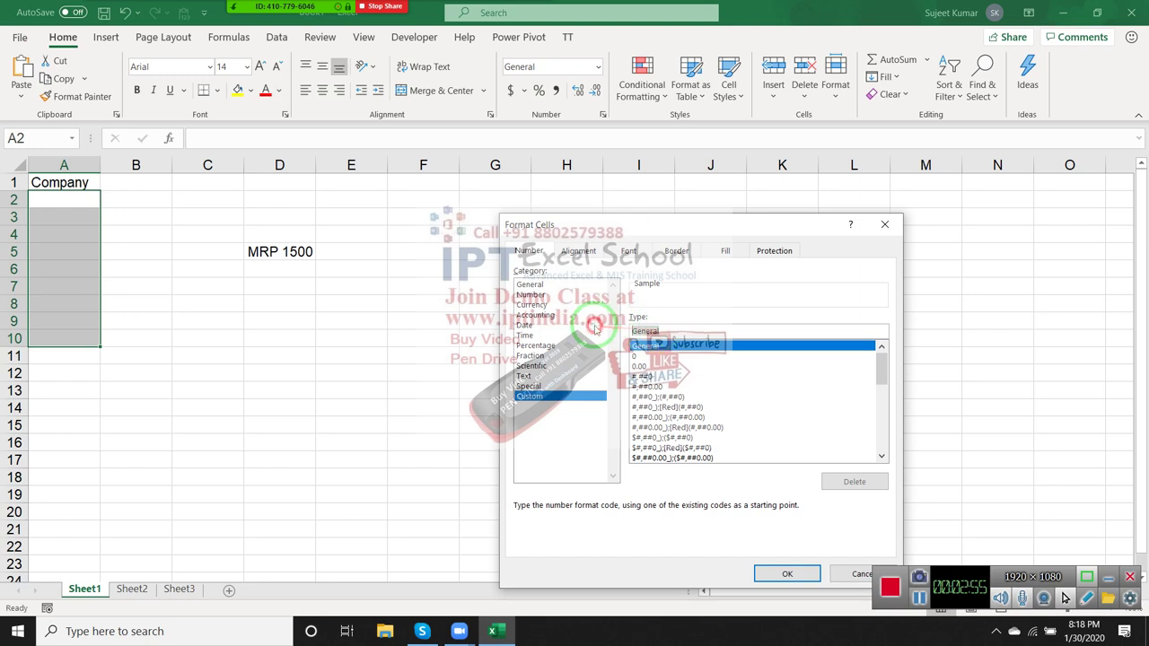
text("M/)
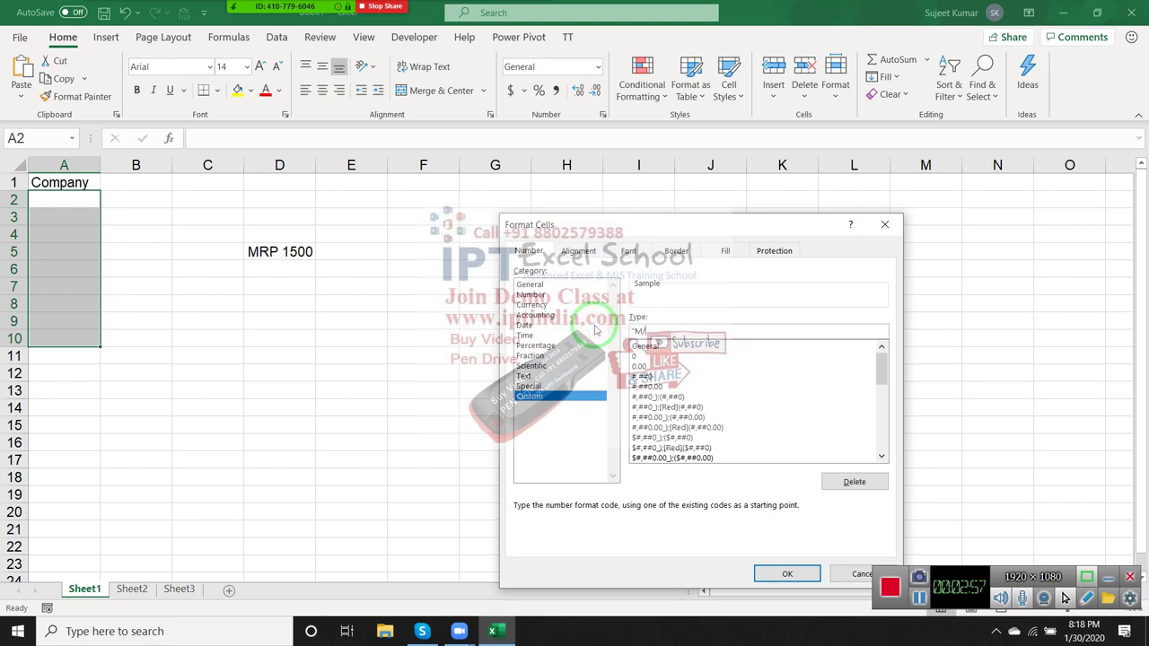
text(s)
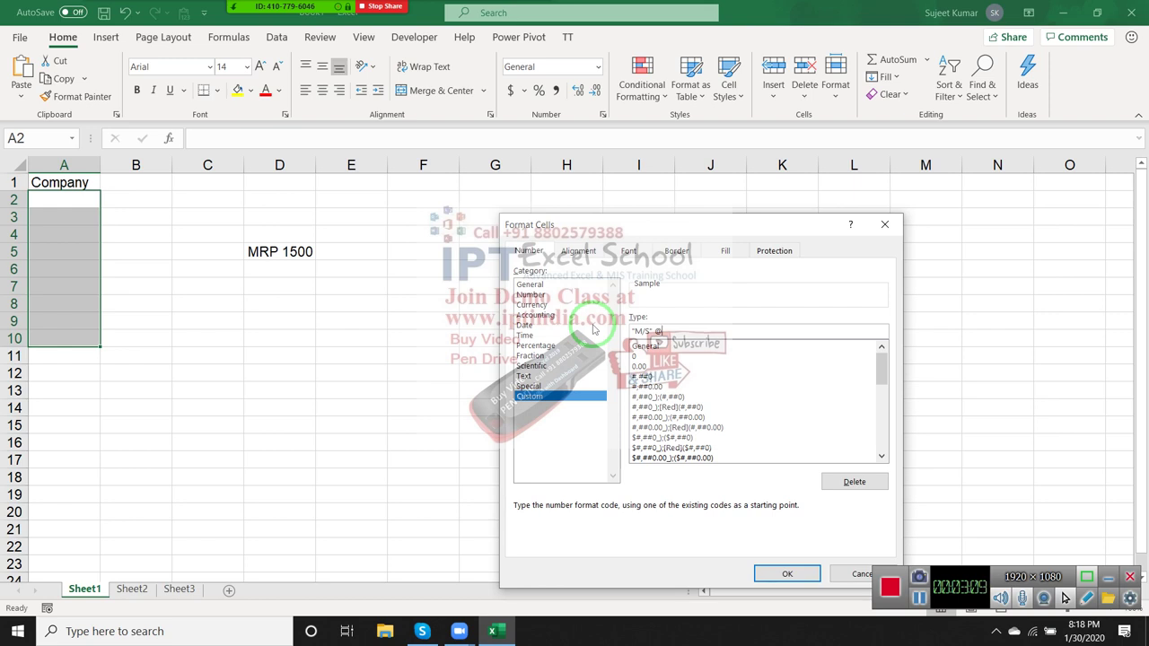
key(Return)
click(636, 332)
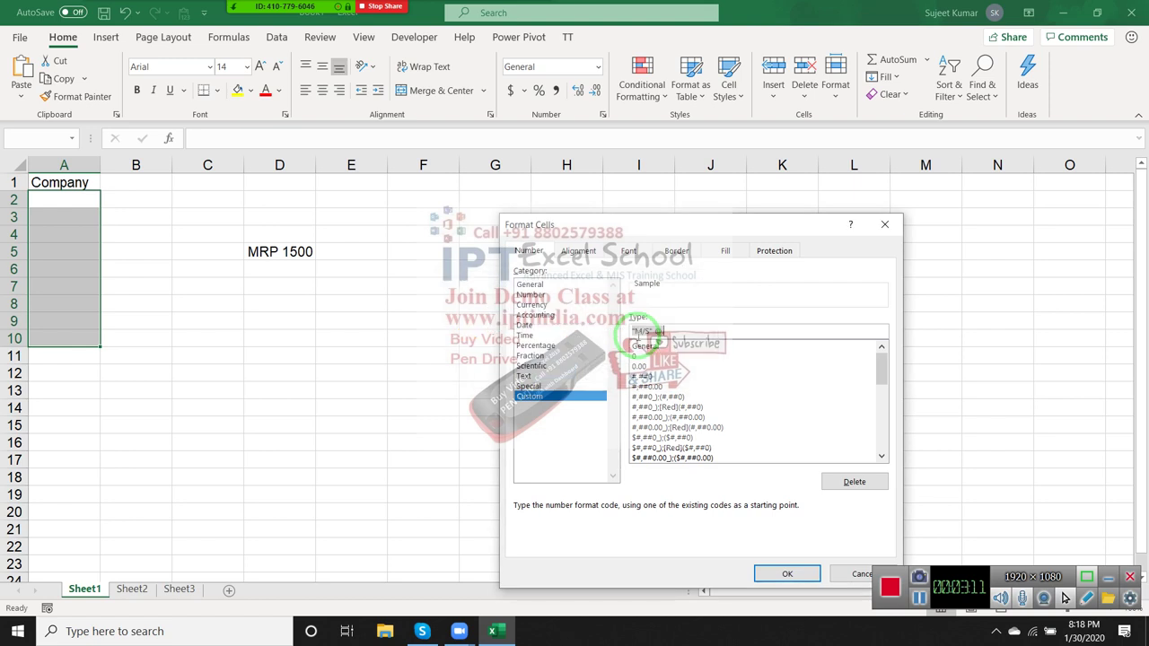
key(Return)
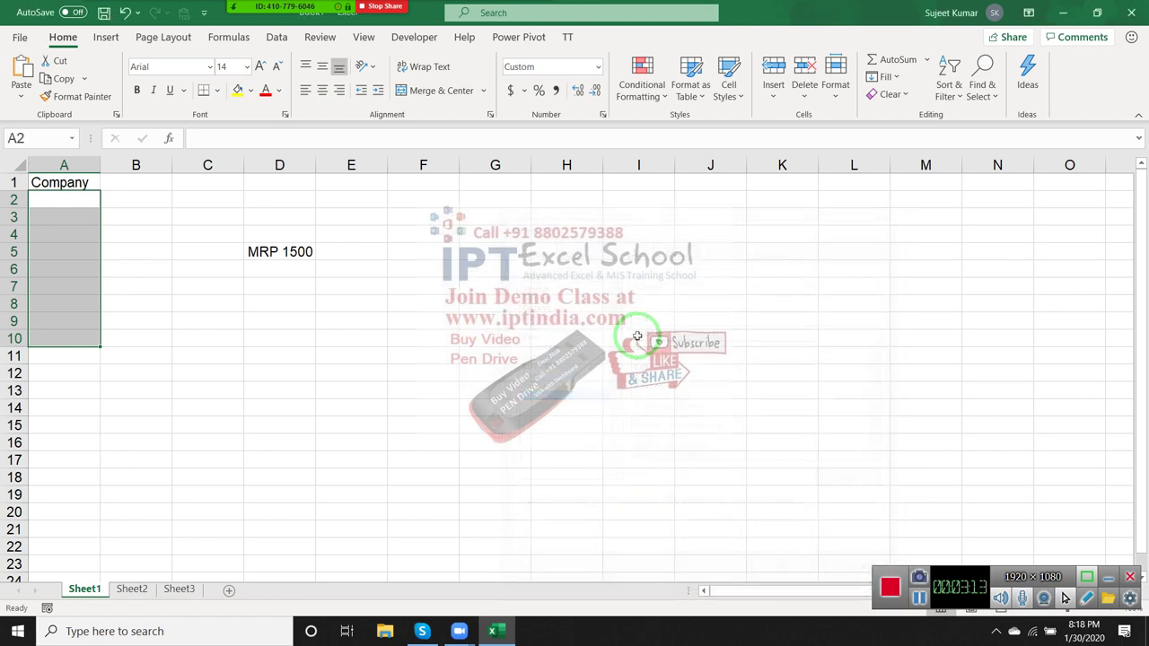
- Type IPT in A2 so it displays M/S IPT
key(Up)
key(Down)
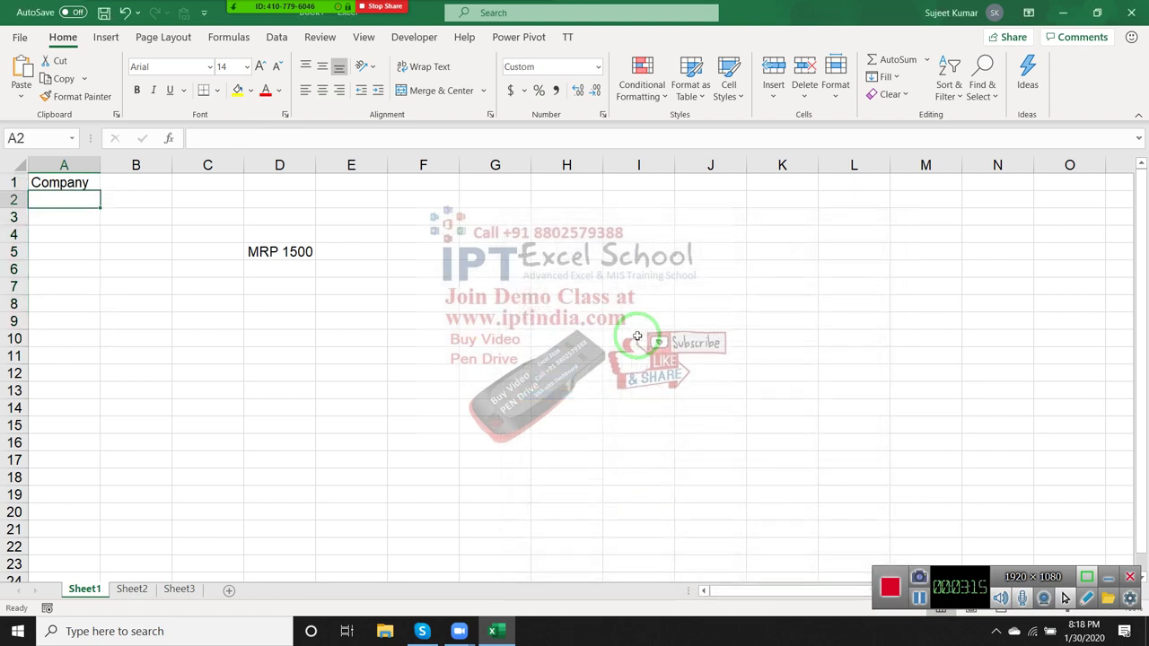
text(IPT)
key(Return)
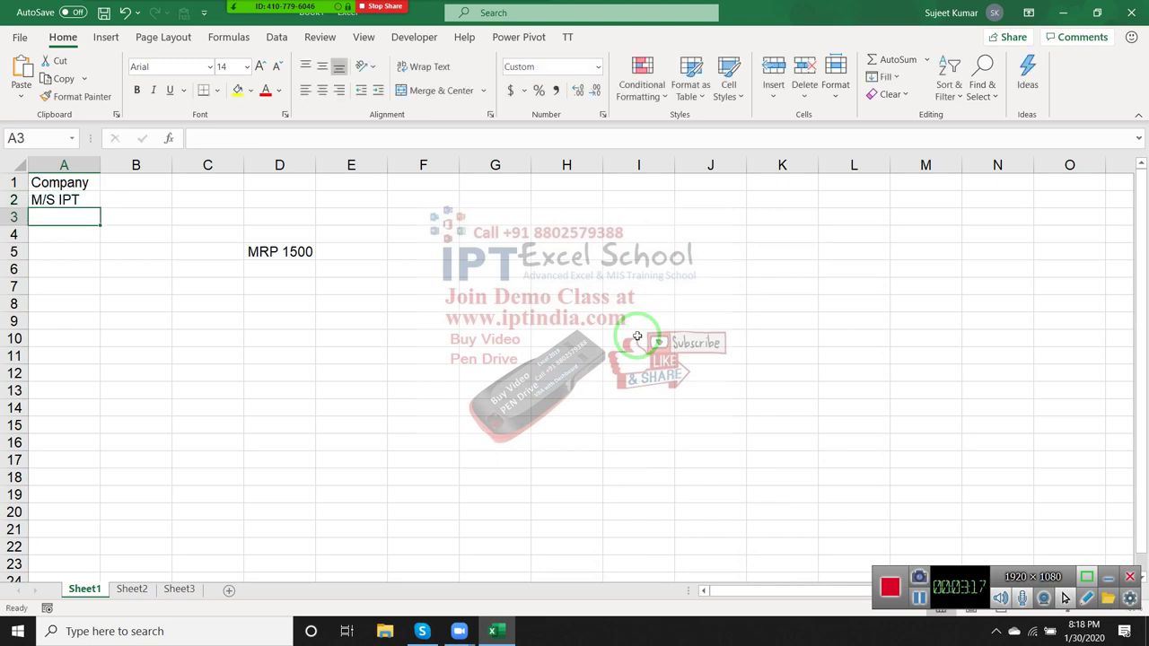
- Enter the heading Address in B1, fixing a typo, then select the cells below it
key(Up)
key(Right)
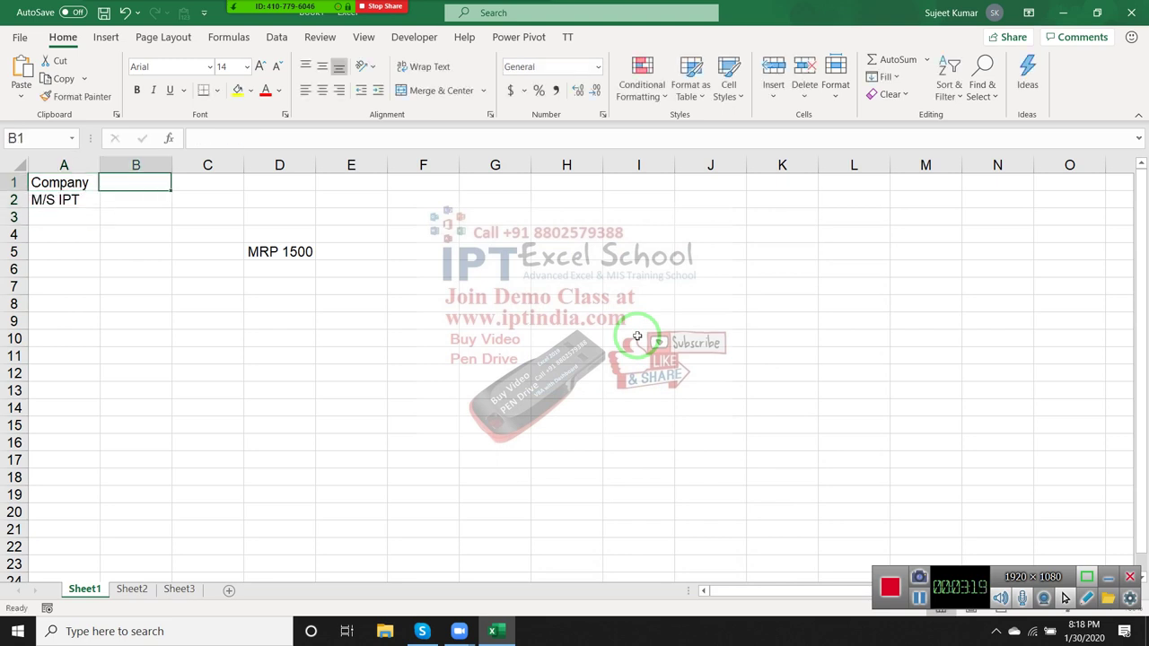
text(Adds)
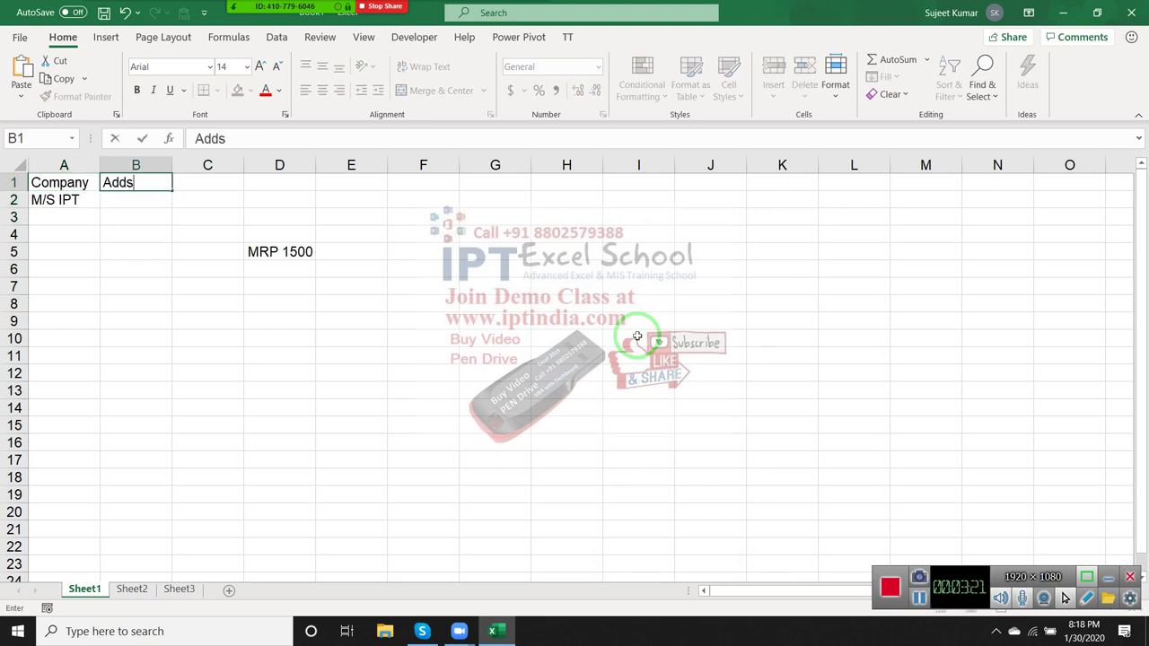
text(s)
key(Return)
key(Up)
text(D)
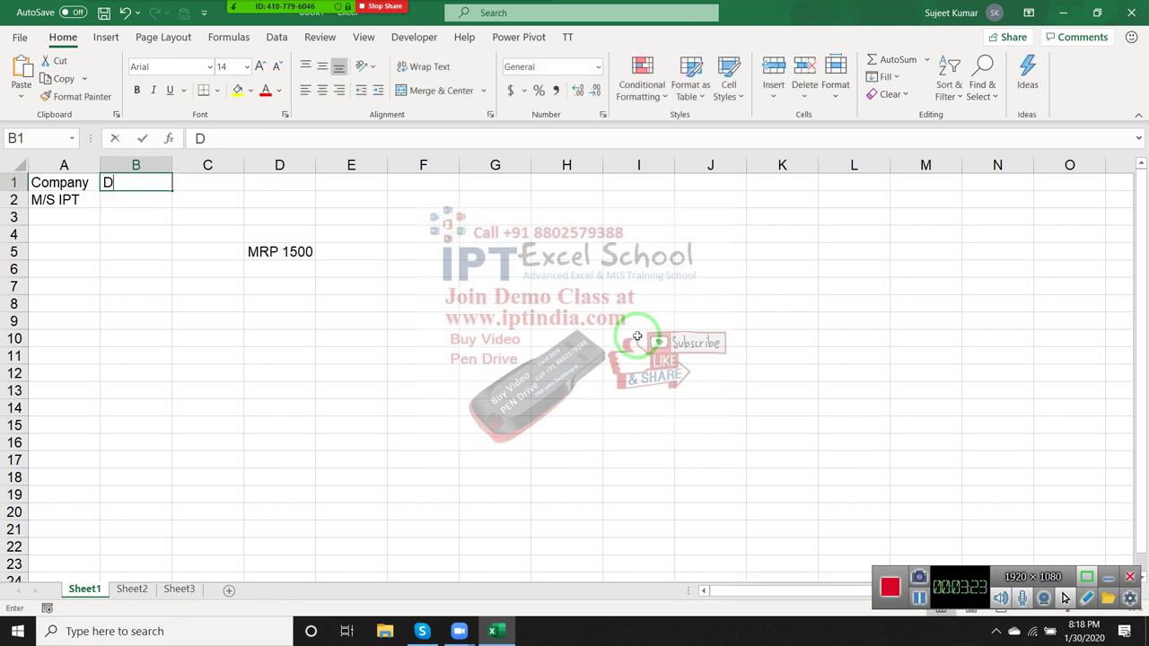
key(BackSpace)
text(Add)
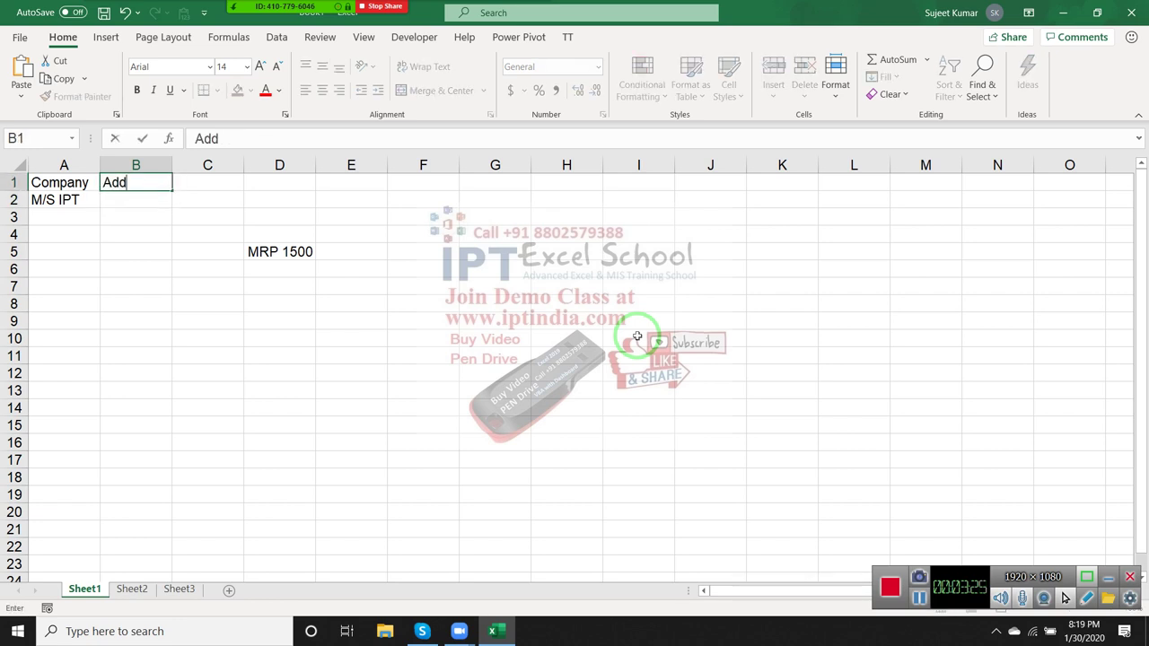
text(ress)
key(Return)
key(shift+Down)
key(shift+Down)
key(shift+Down)
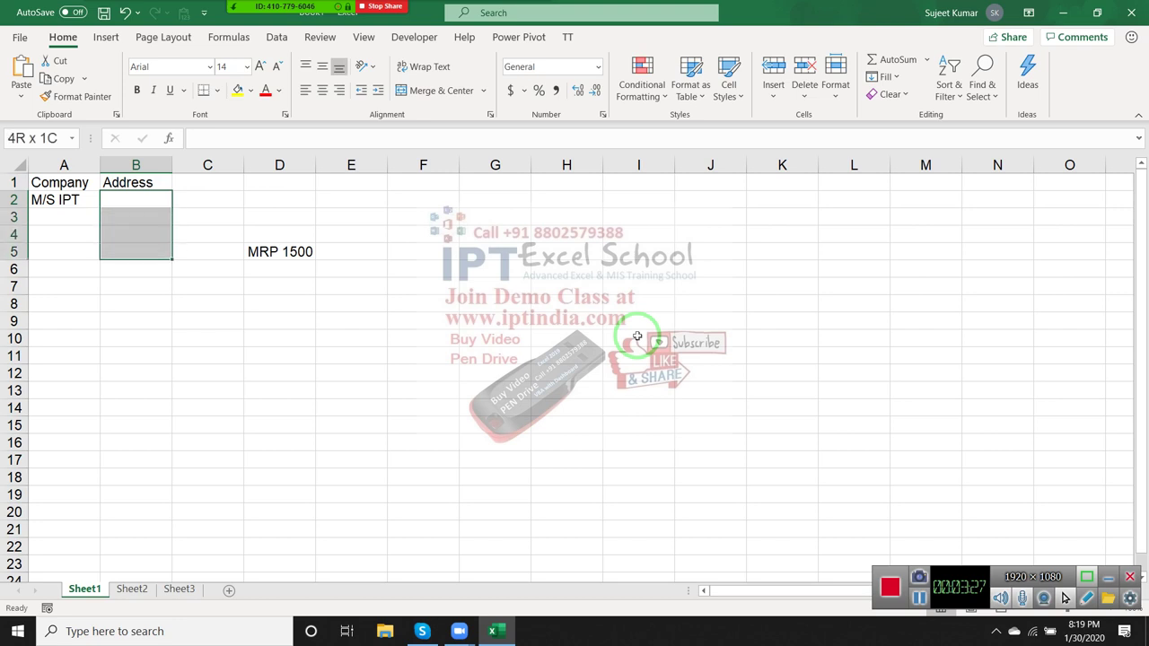
key(shift+Down)
key(shift+Down)
- Format the selected address cells with the custom code @ "New Delhi 110062"
right_click(142, 244)
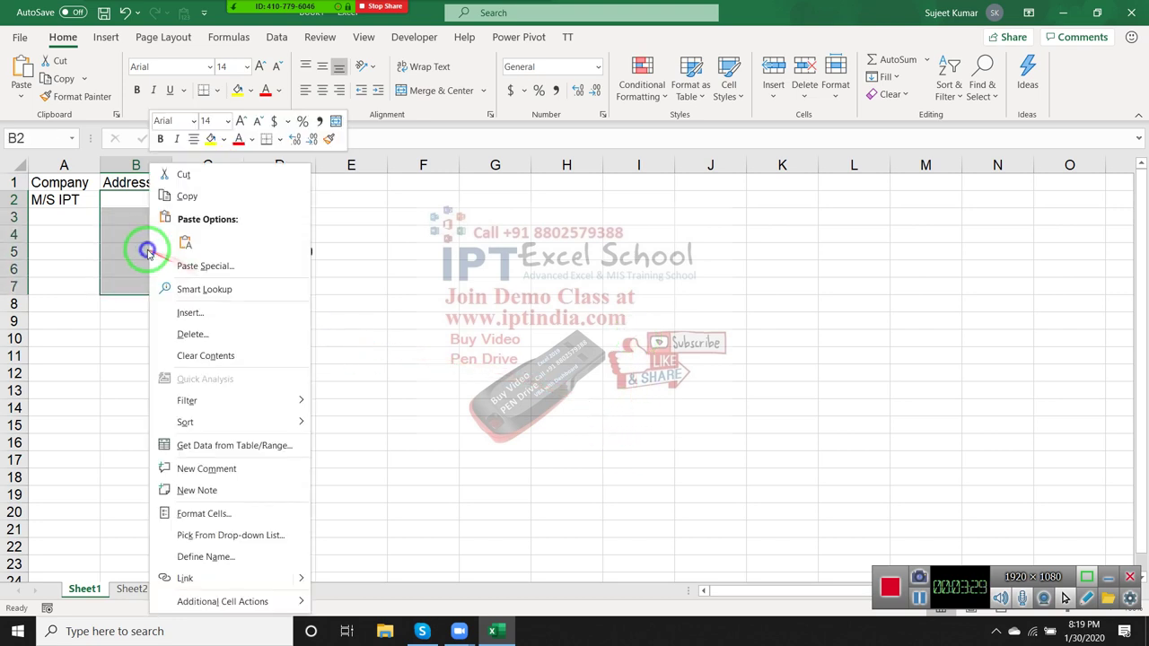
click(205, 508)
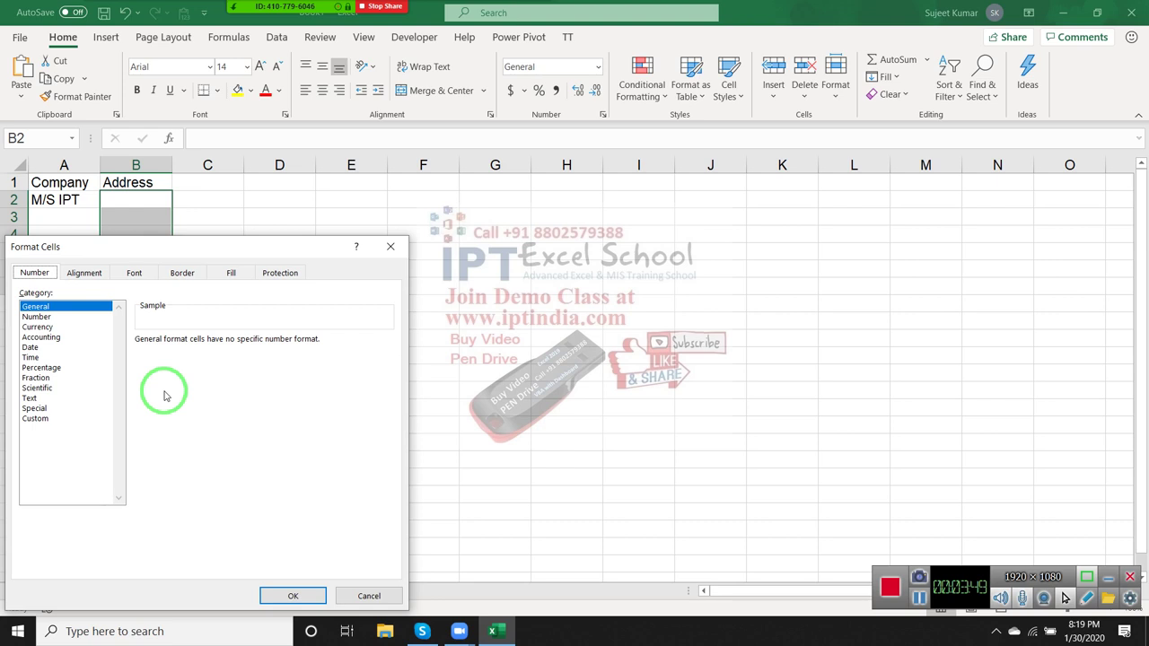
click(34, 419)
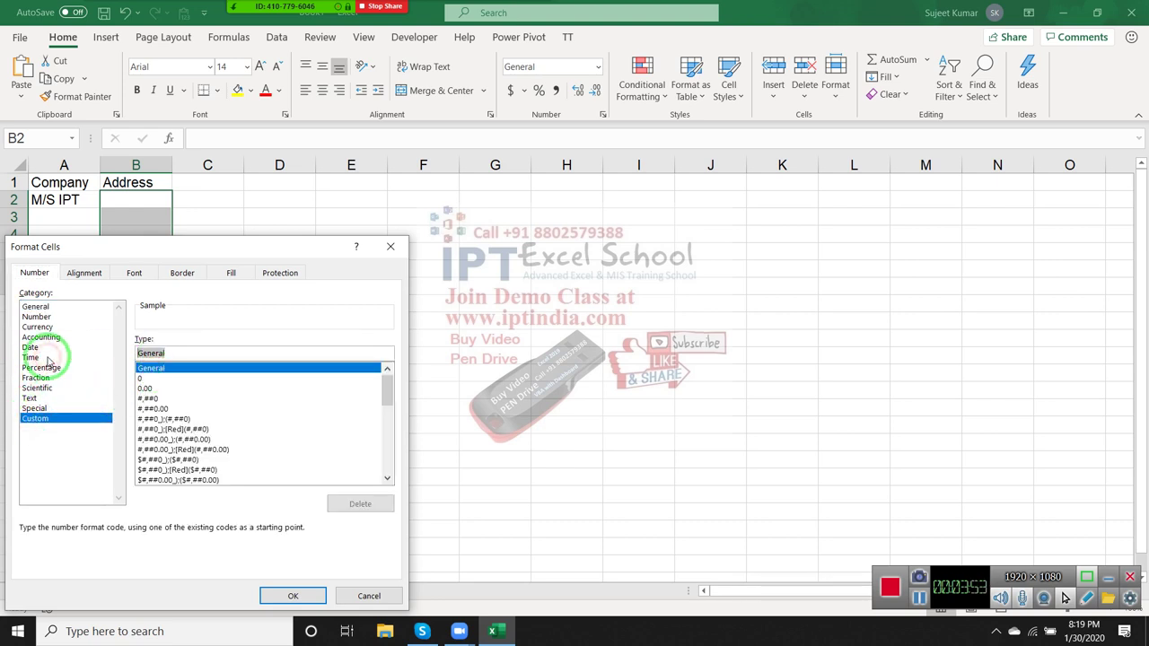
key(BackSpace)
text(@)
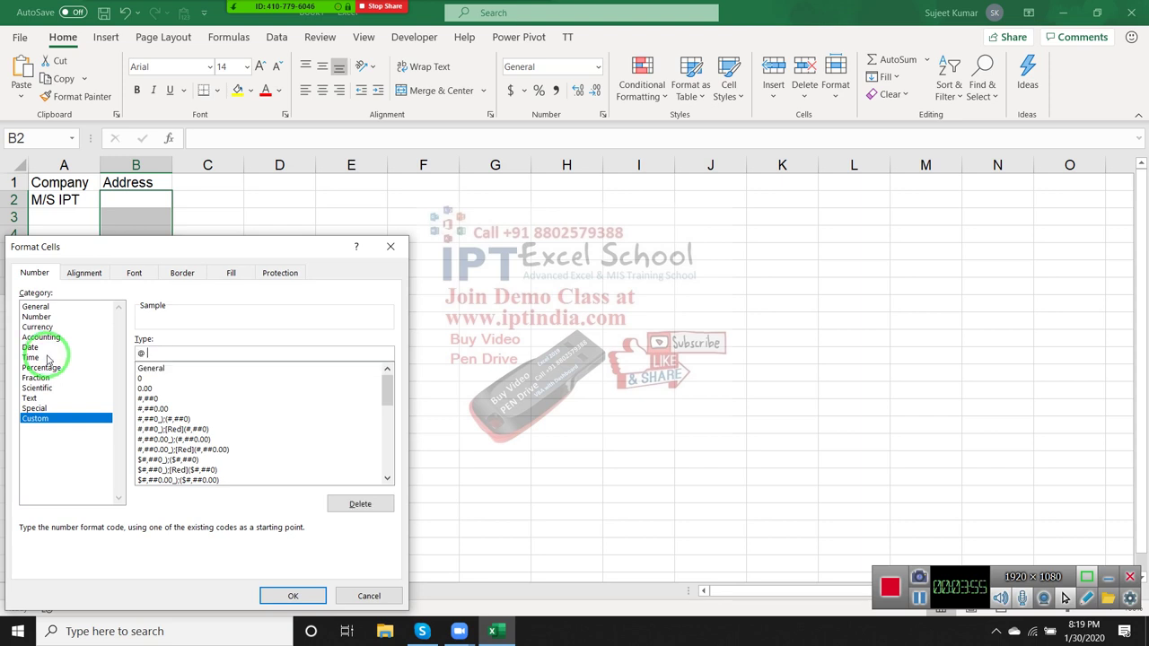
key(BackSpace)
text(@ ")
text(New De)
text(lhi 1100)
text(62)
text(")
key(Return)
- Enter Dakshinpuri in B2, displayed with New Delhi 110062 appended
key(Up)
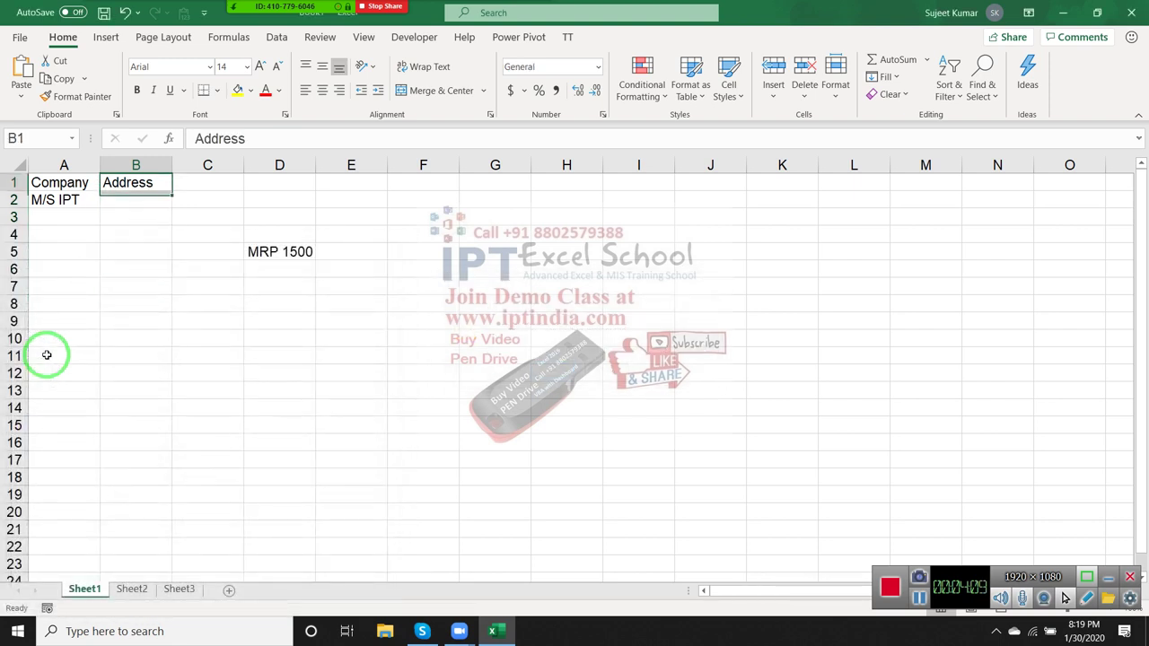
key(Down)
text(Da)
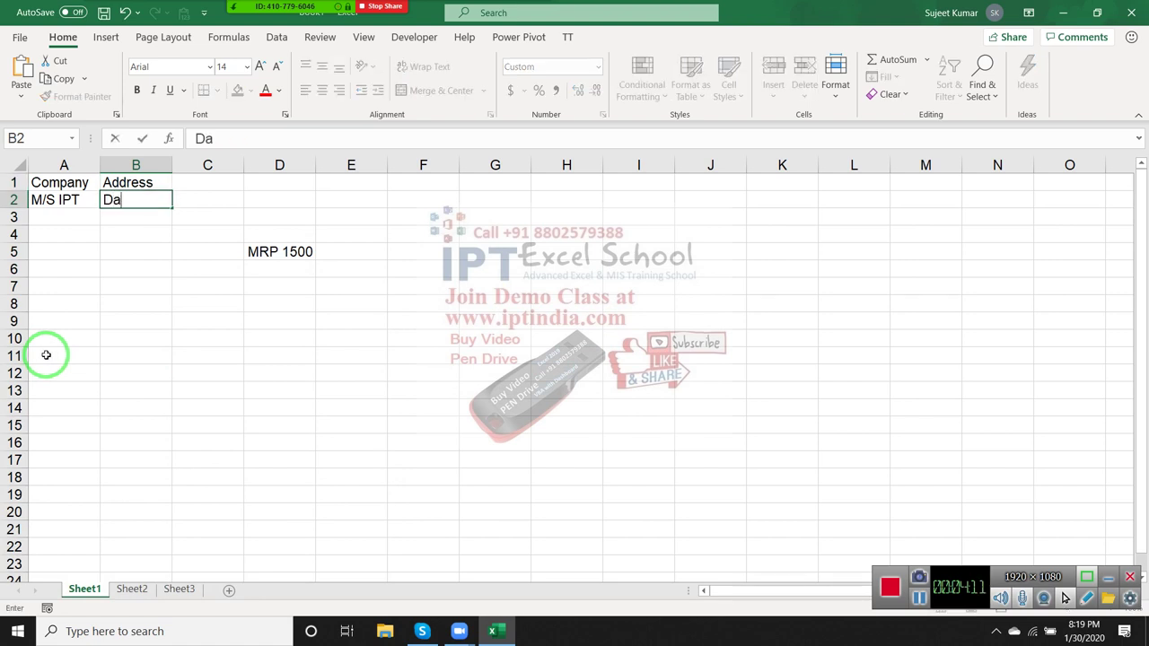
text(k)
text(shinp)
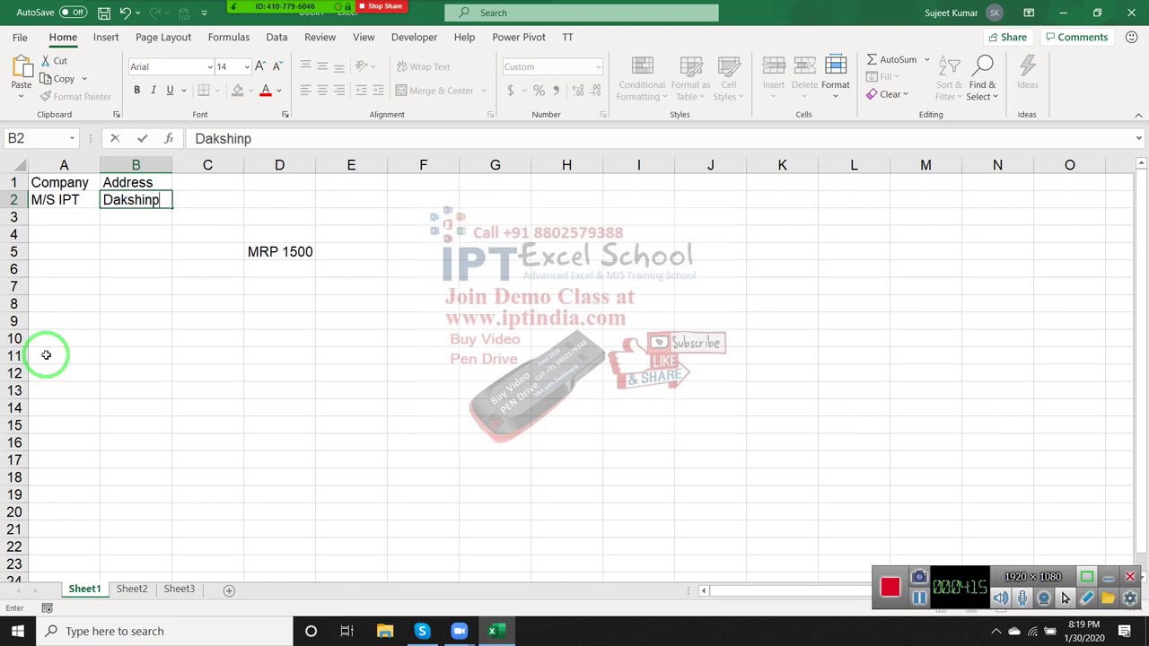
text(uri)
key(Return)
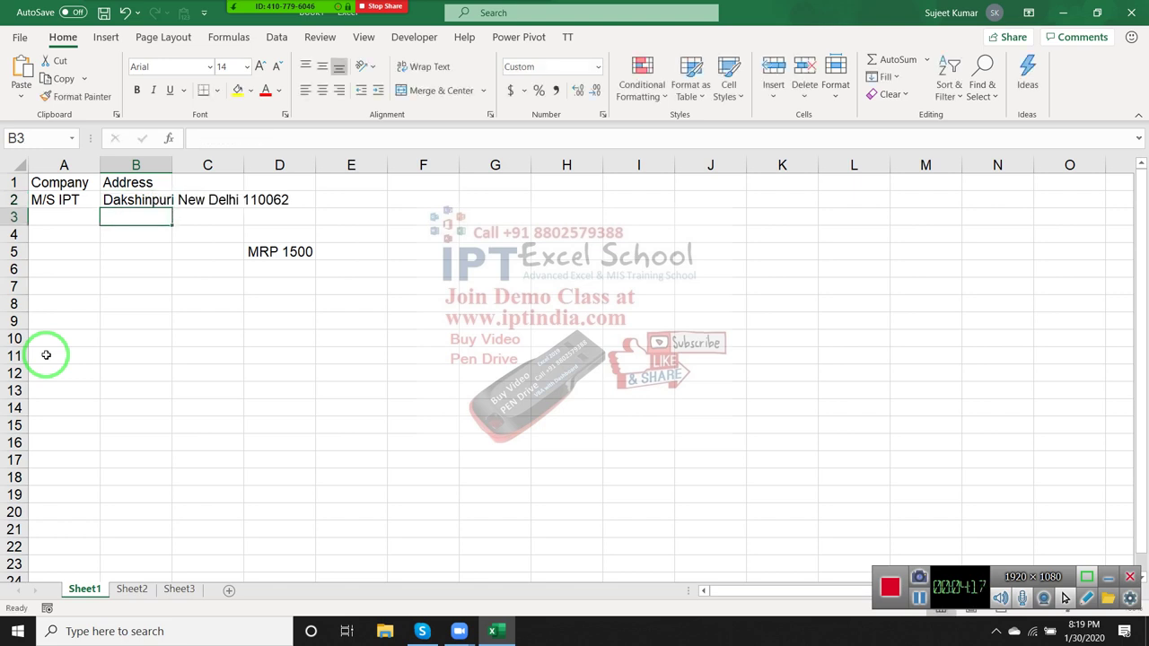
key(Up)
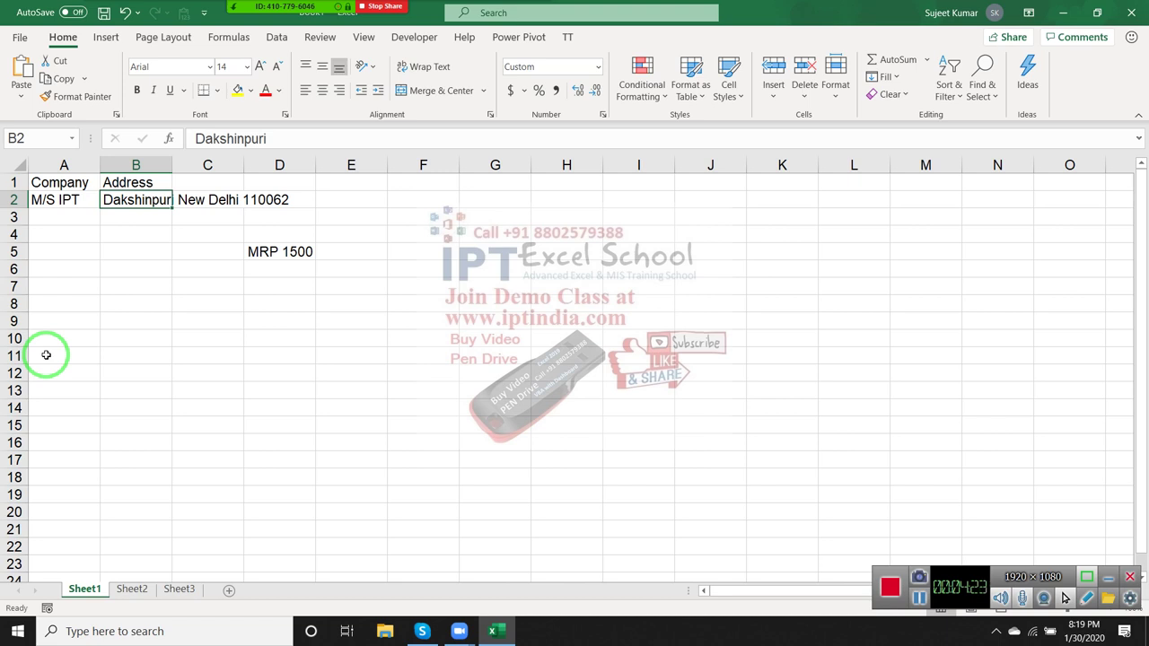
key(Up)
key(Down)
key(Down)
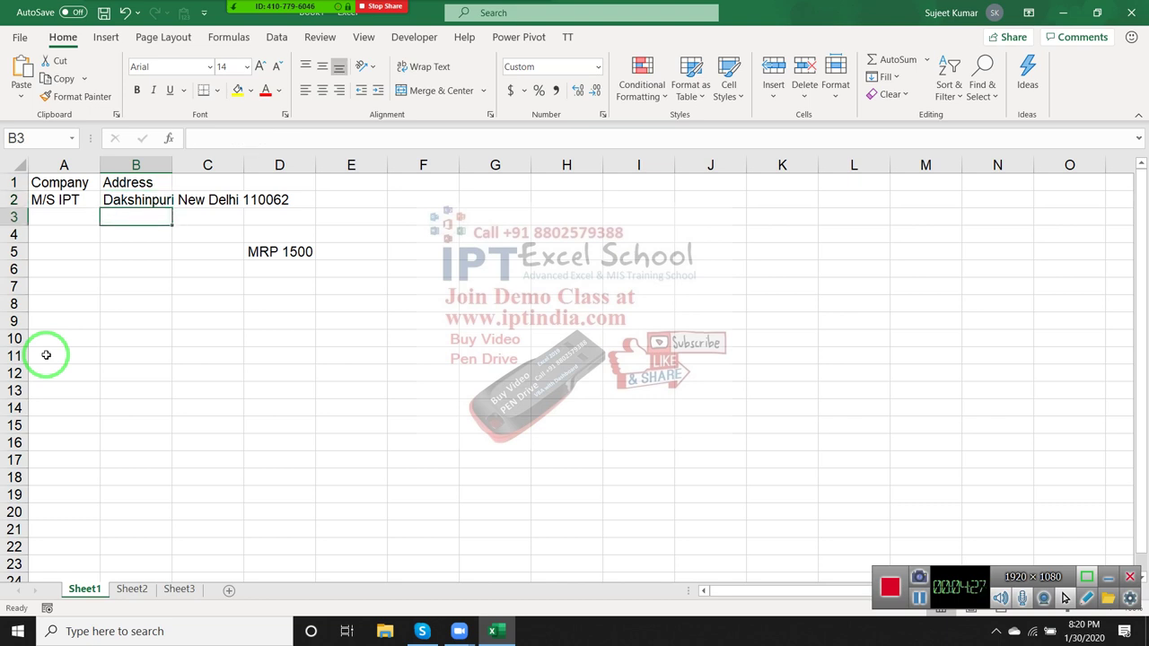
- Enter Khanpur in B3, correcting a typo, so it shows Khanpur New Delhi 110062
text(K)
text(jh)
key(BackSpace)
key(BackSpace)
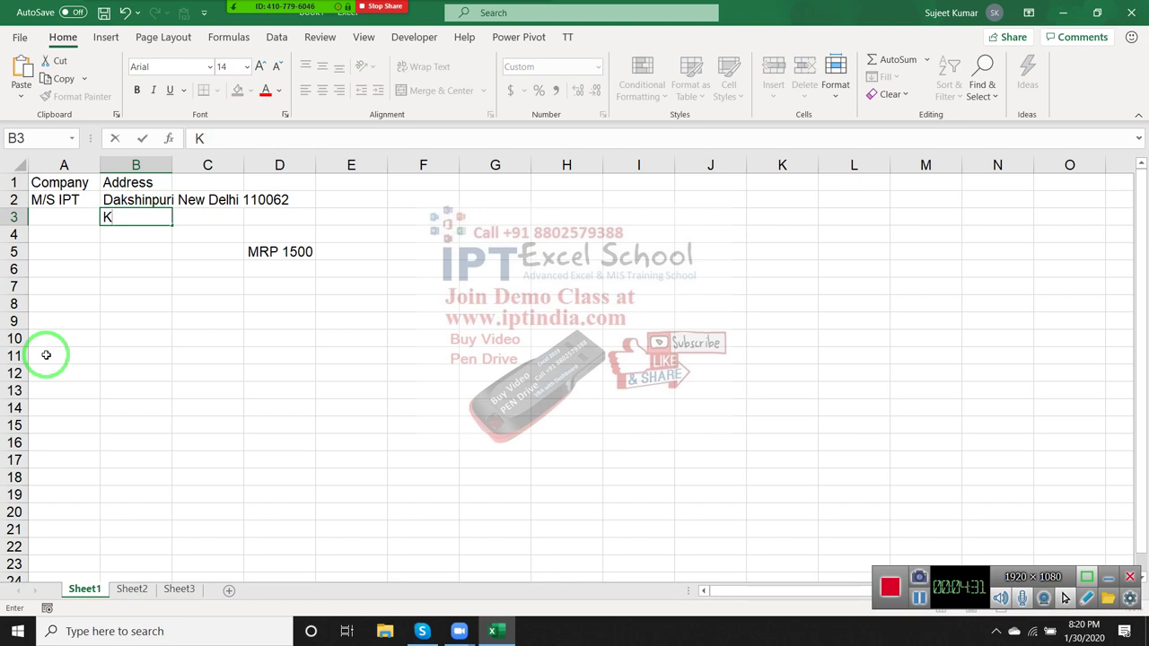
text(hanpu)
text(r)
text(New Delhi 110062)
key(Return)
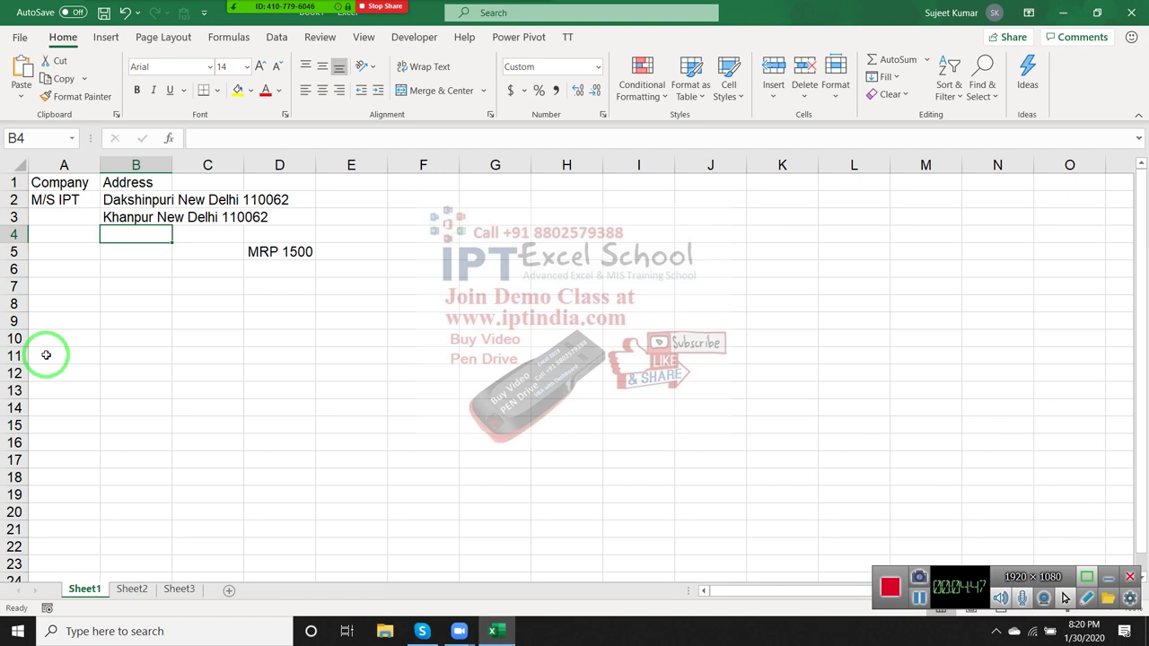
key(Up)
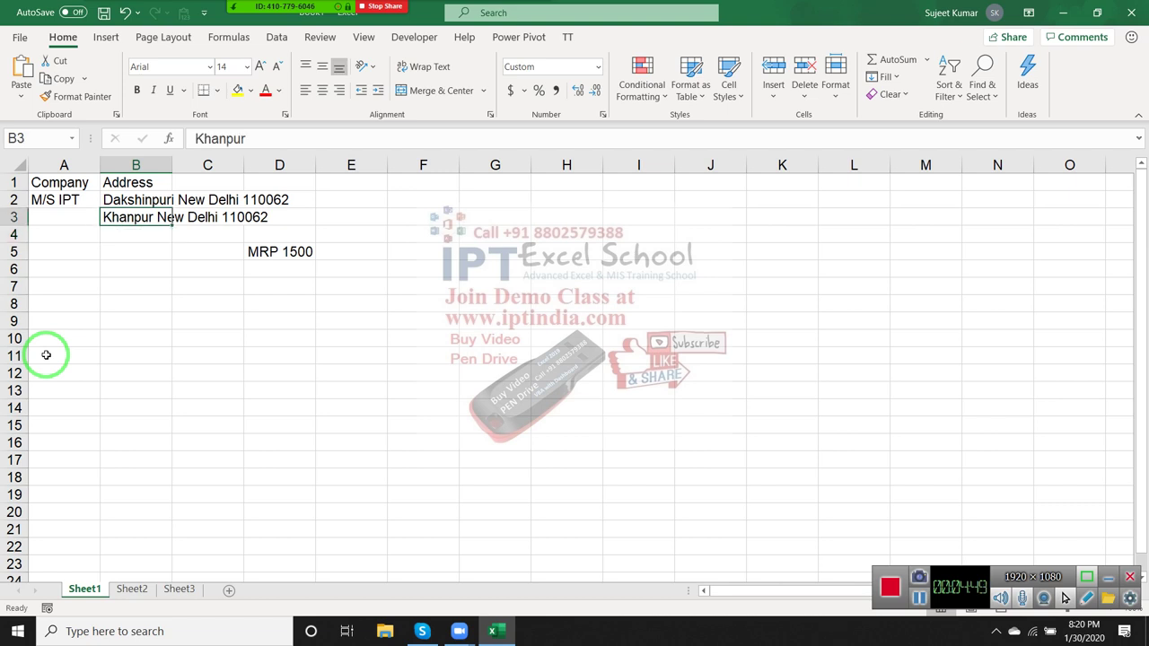
key(Up)
key(Down)
key(Down)
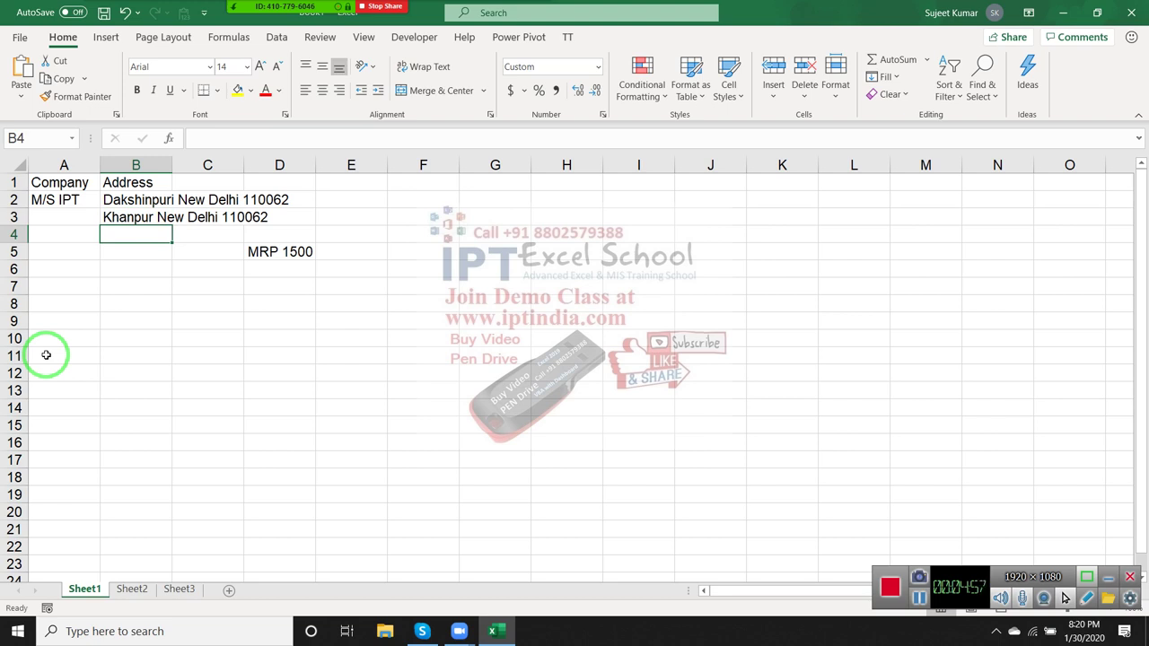
- Enter F101 Madangr in B4, correcting typos, then return to B4 to edit it
text(F1)
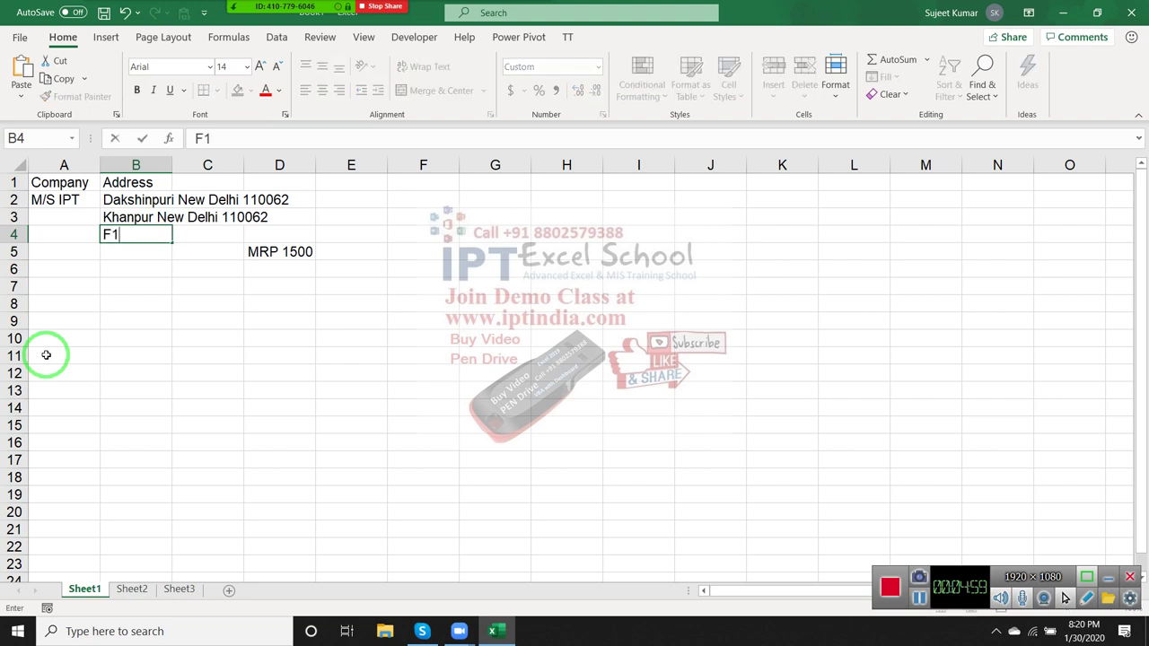
text(01 M)
text(adango)
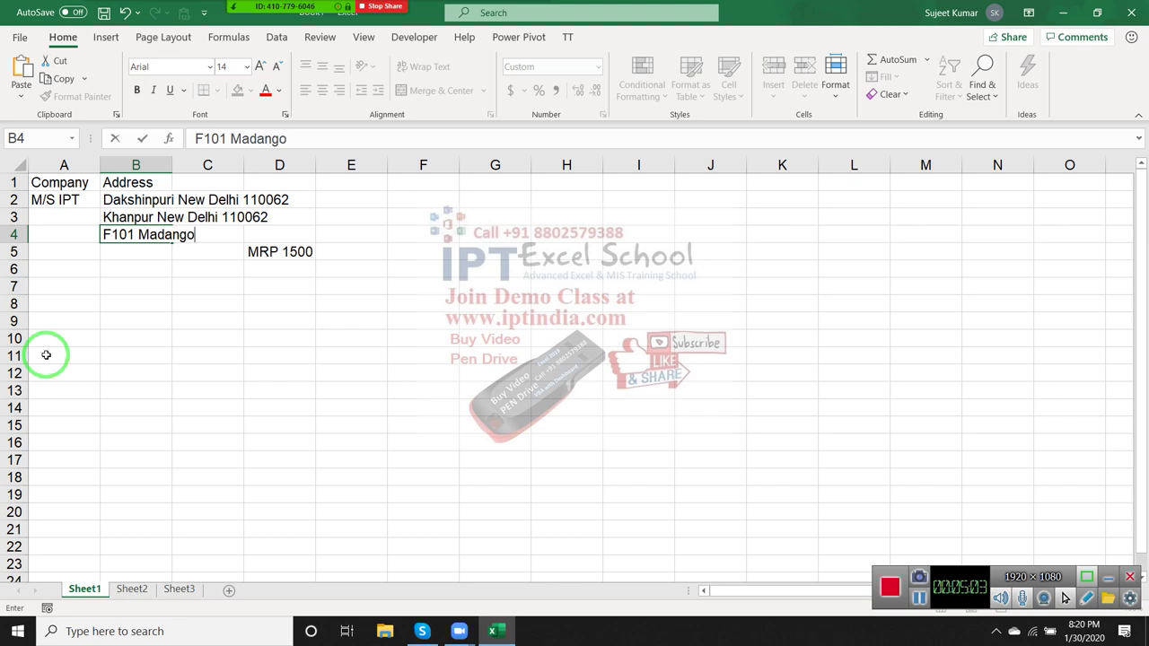
key(BackSpace)
text(i)
key(BackSpace)
text(r)
key(Return)
key(Up)
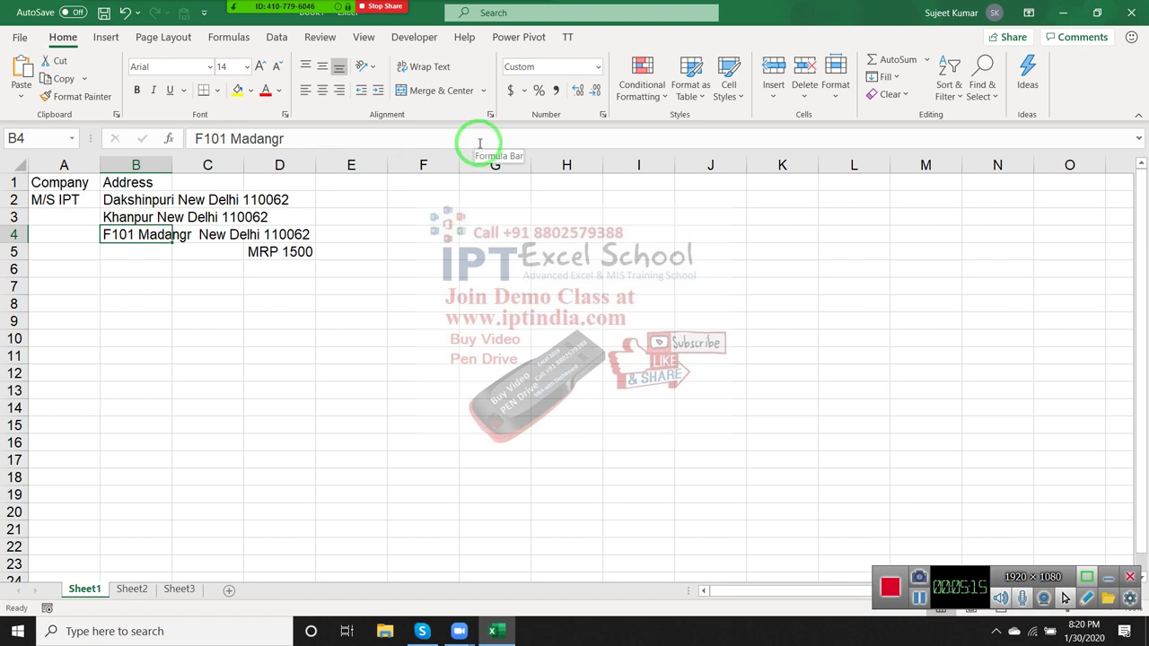
key(BackSpace)
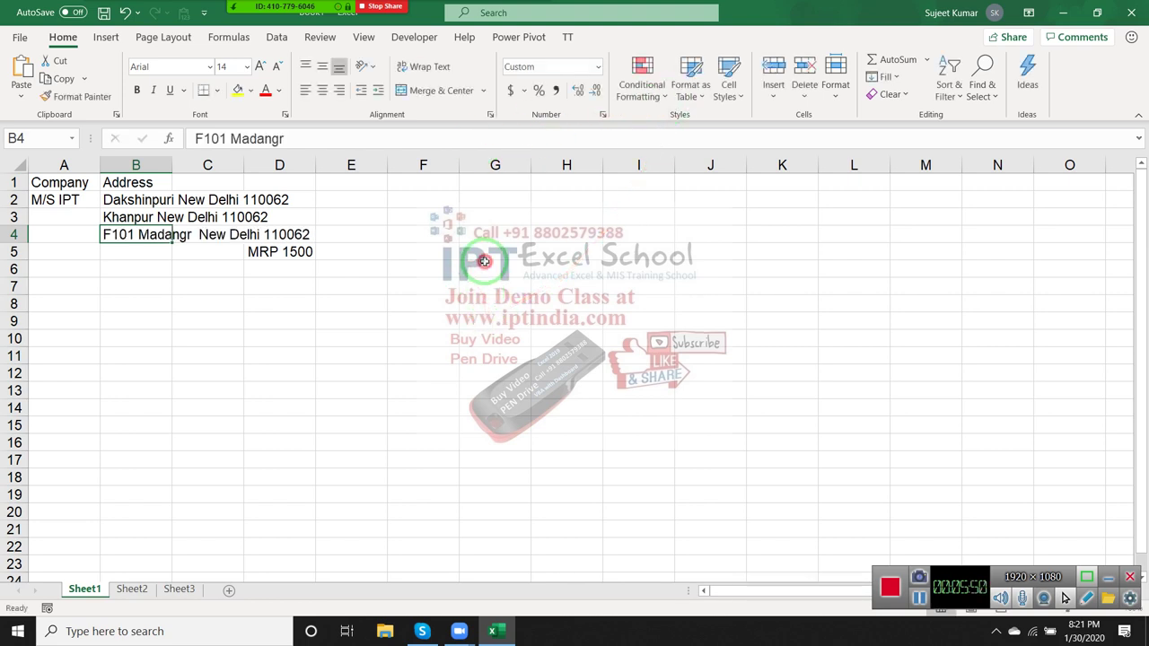
- Enter 1500 ***** in cell G6
click(484, 262)
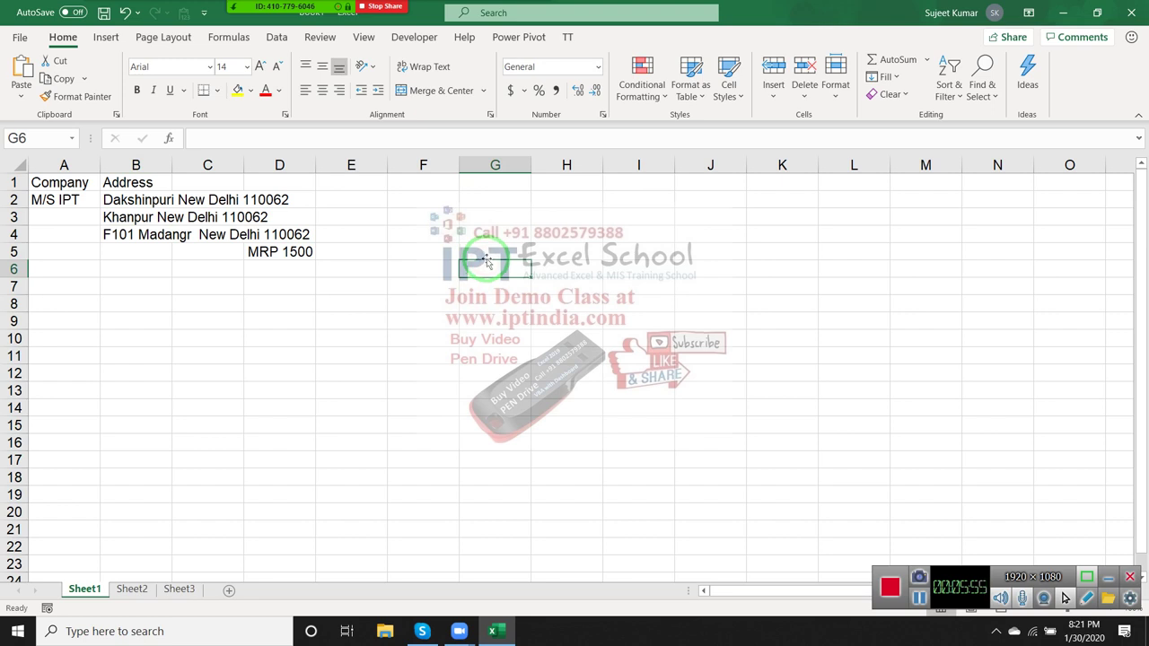
text(1500)
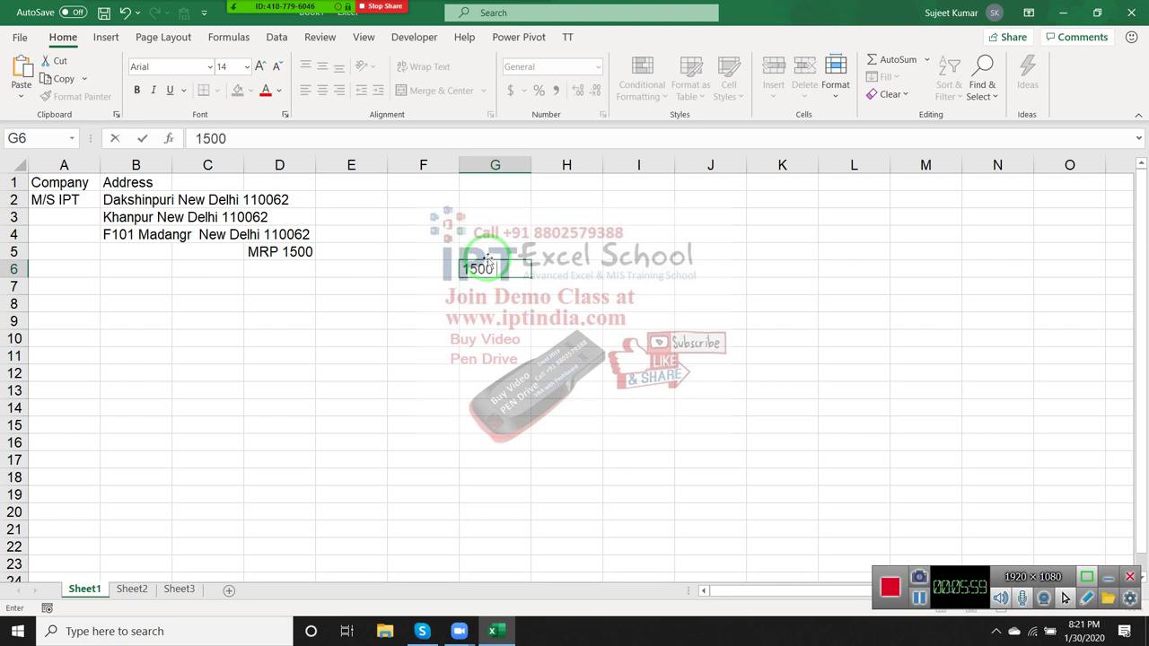
text( *****)
key(Return)
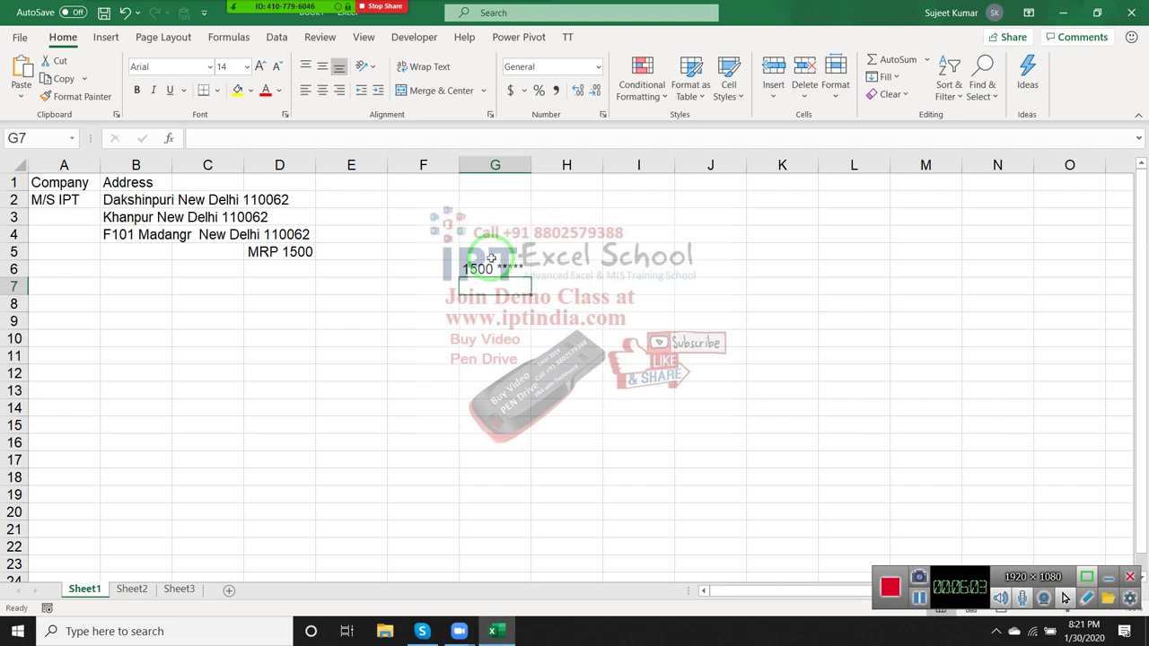
- Enter 1500 in G7, then re-enter it as text with '1500
text(1500)
key(Return)
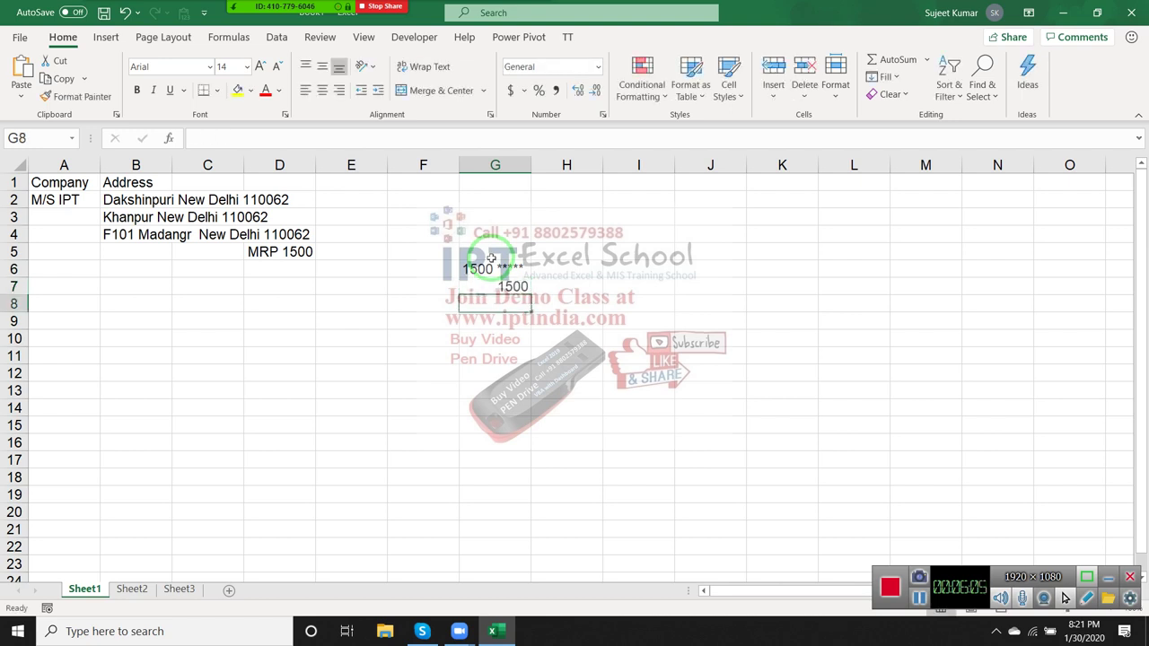
key(Up)
text('150)
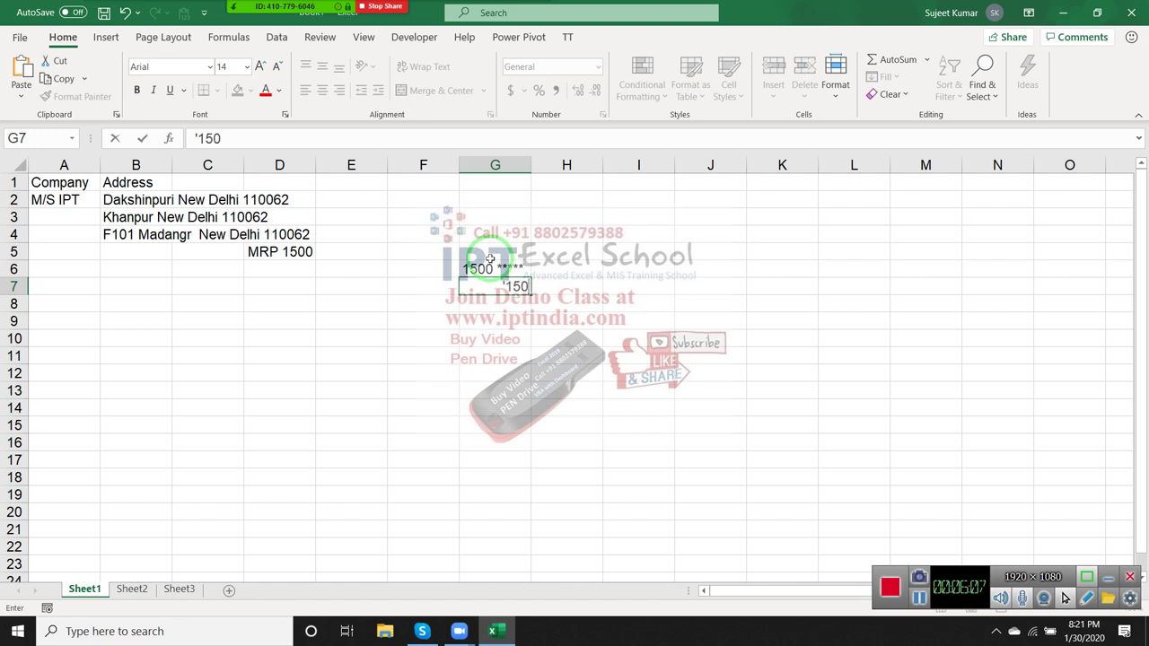
text(0)
key(Return)
key(Up)
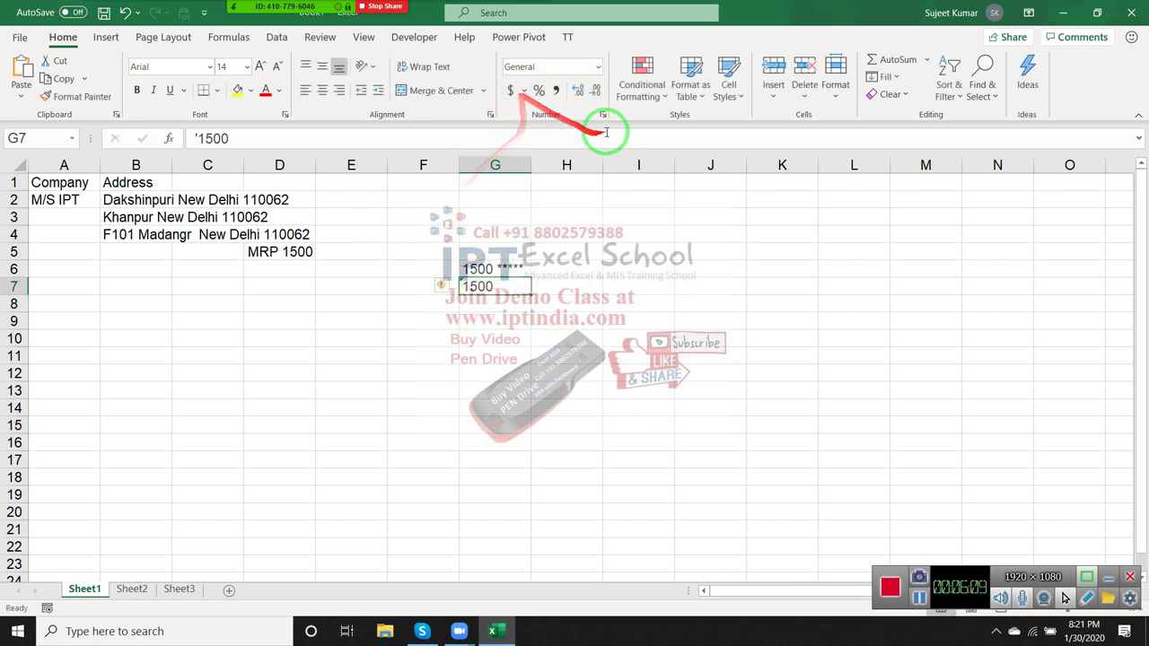
- Give G7 a custom @ format with asterisk fill so 1500 is padded with asterisks
click(604, 117)
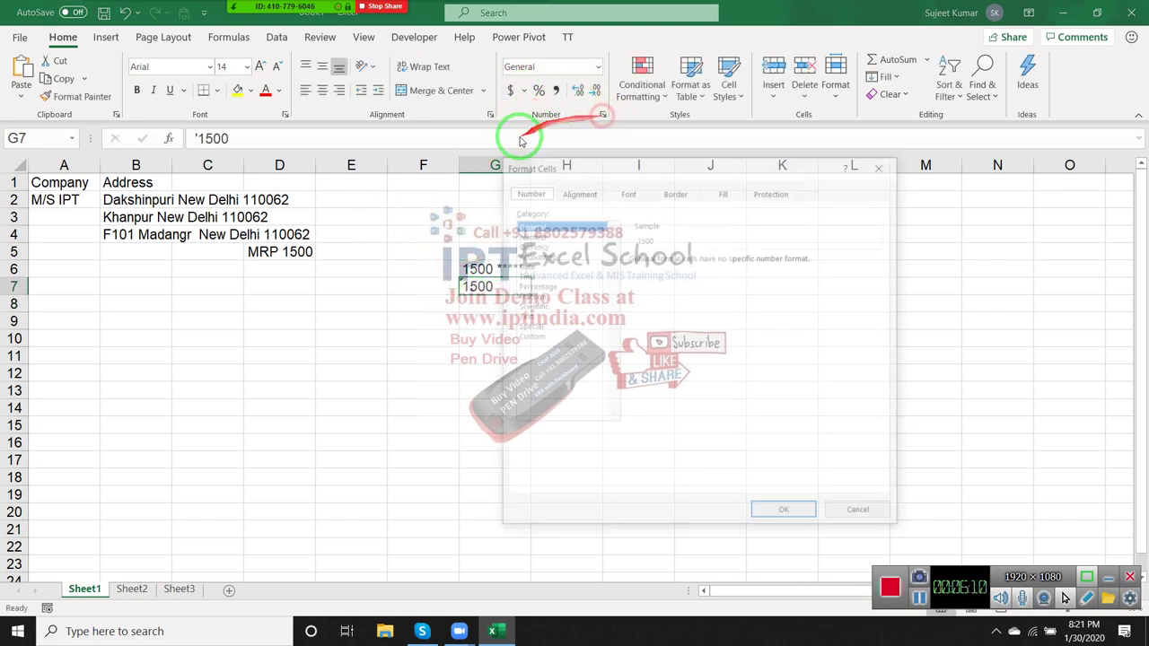
click(526, 338)
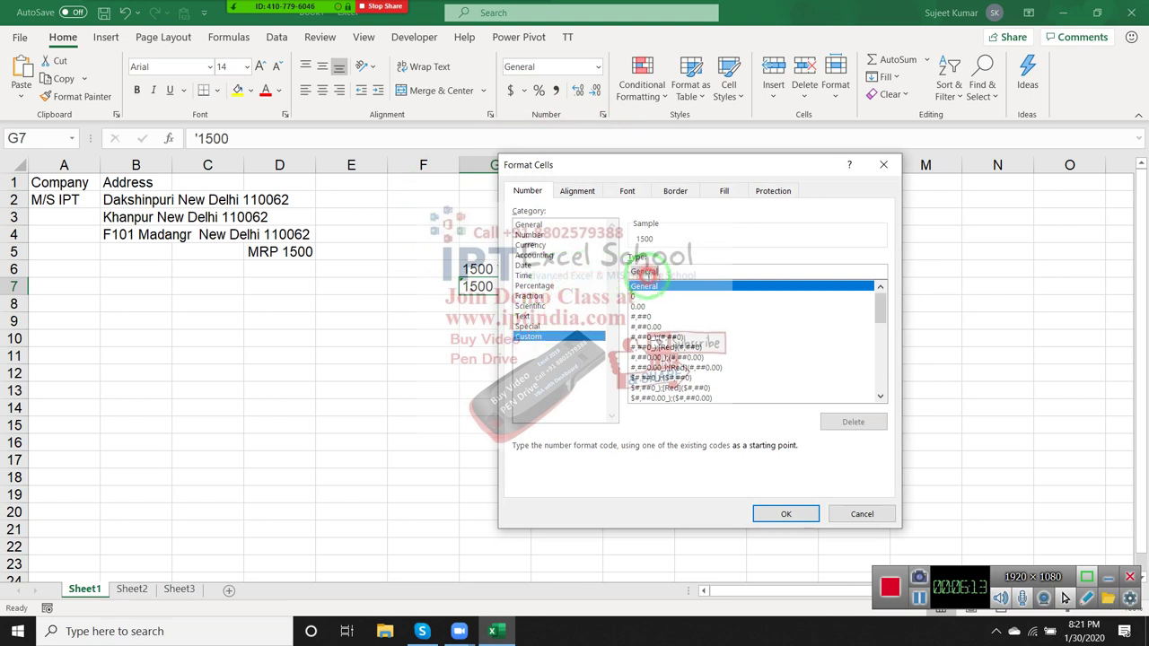
text(@)
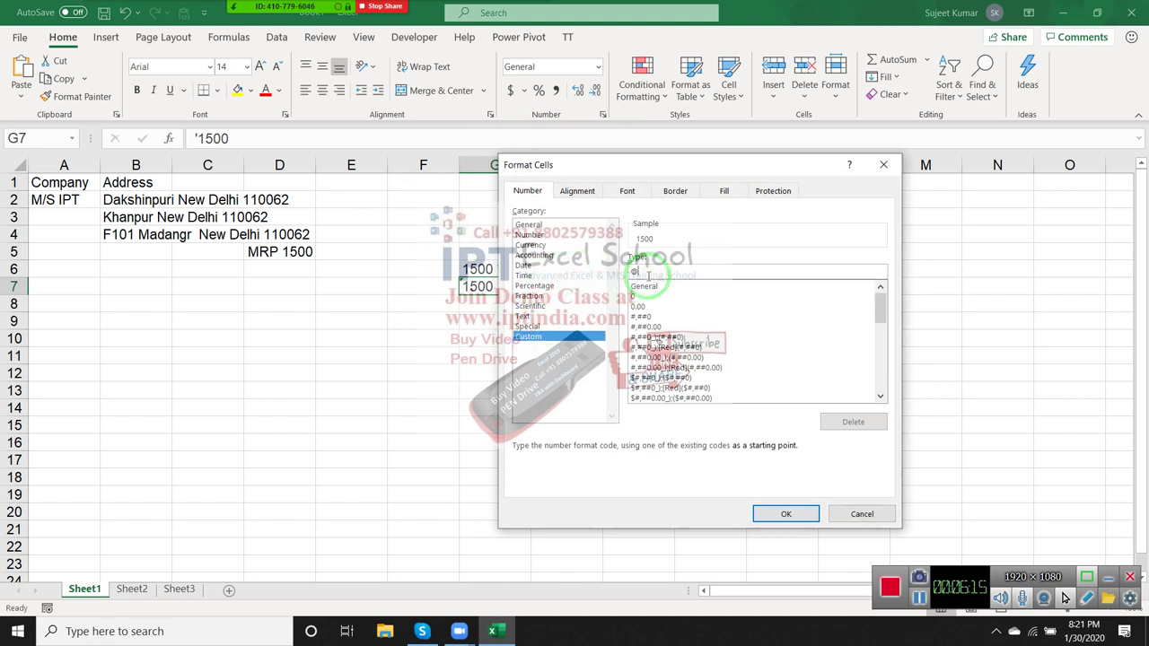
text(")
text(1)
key(Return)
key(Return)
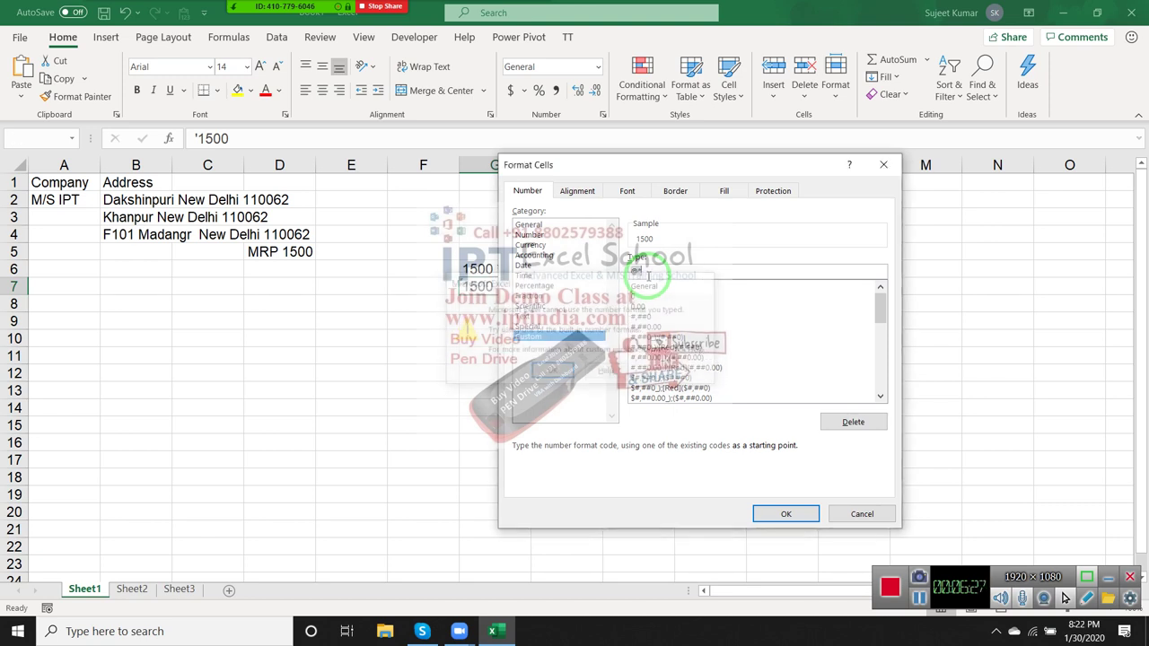
text(1)
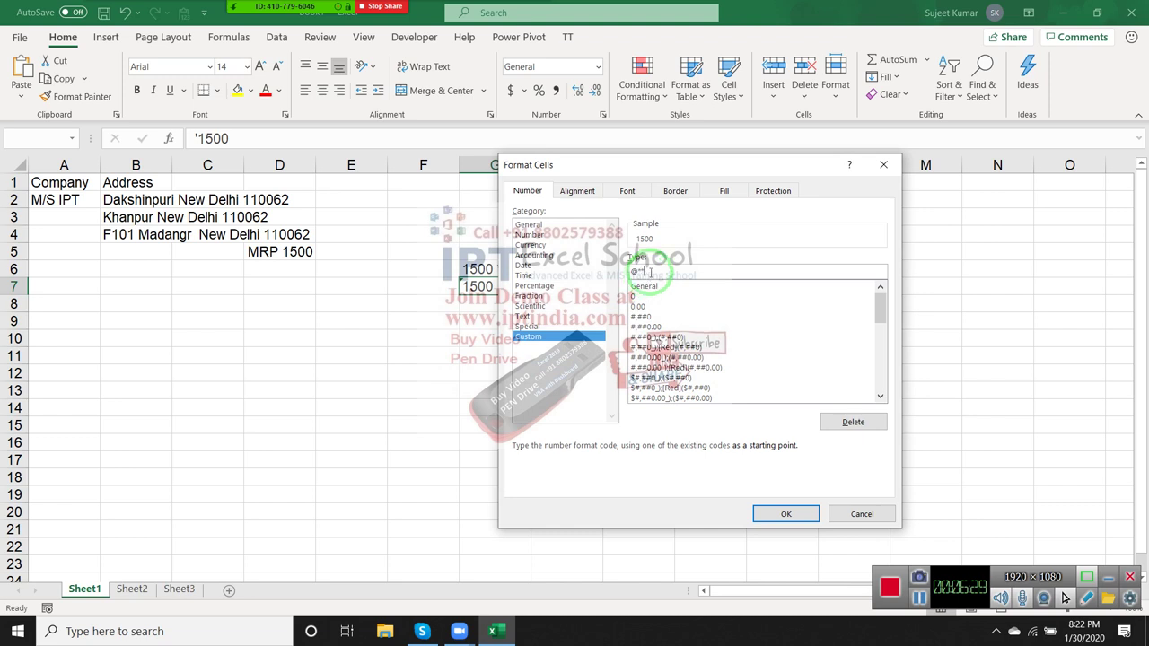
key(Return)
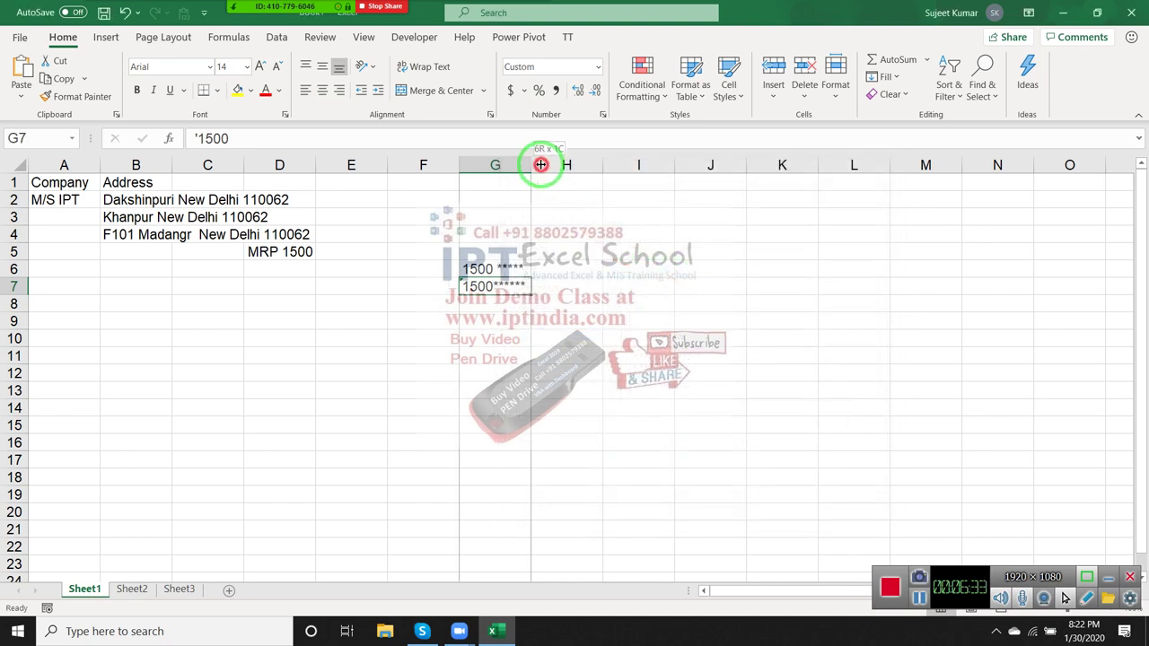
mouse_move(540, 168)
mouse_down()
mouse_move(629, 170)
mouse_move(531, 170)
mouse_up()
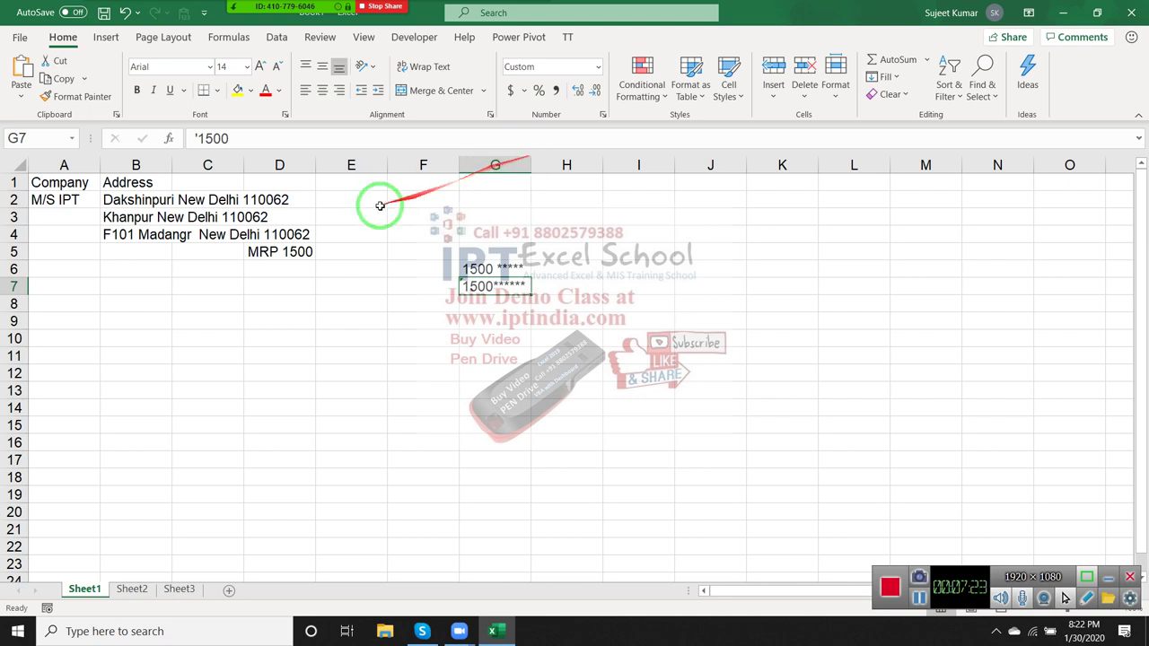
click(494, 269)
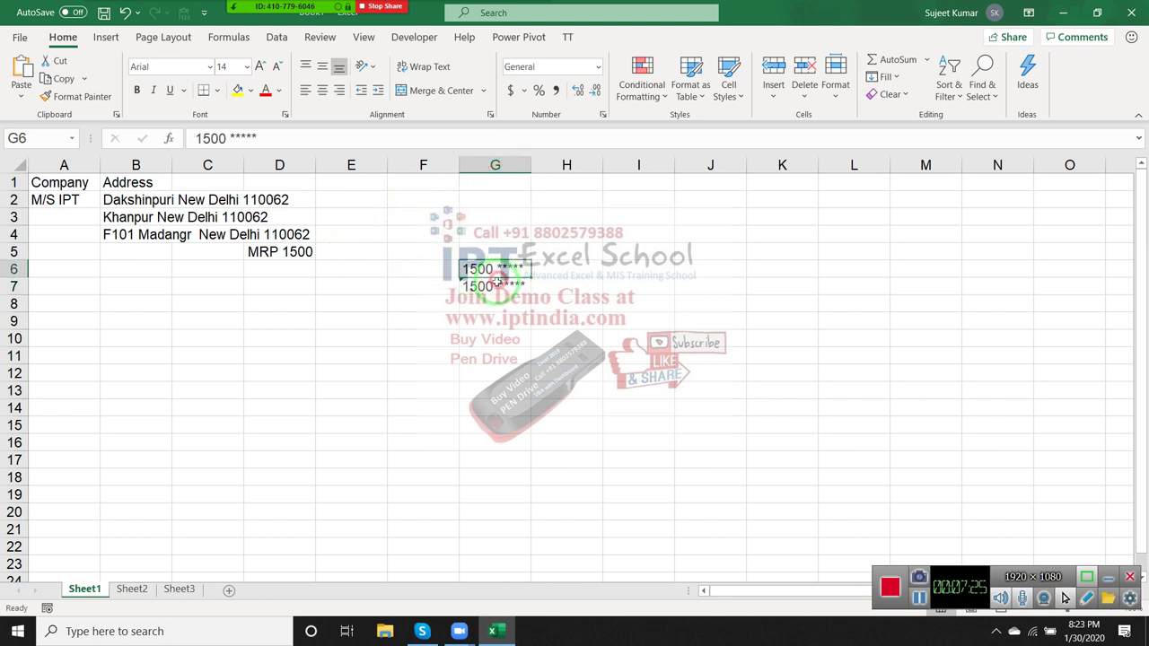
click(496, 287)
click(242, 325)
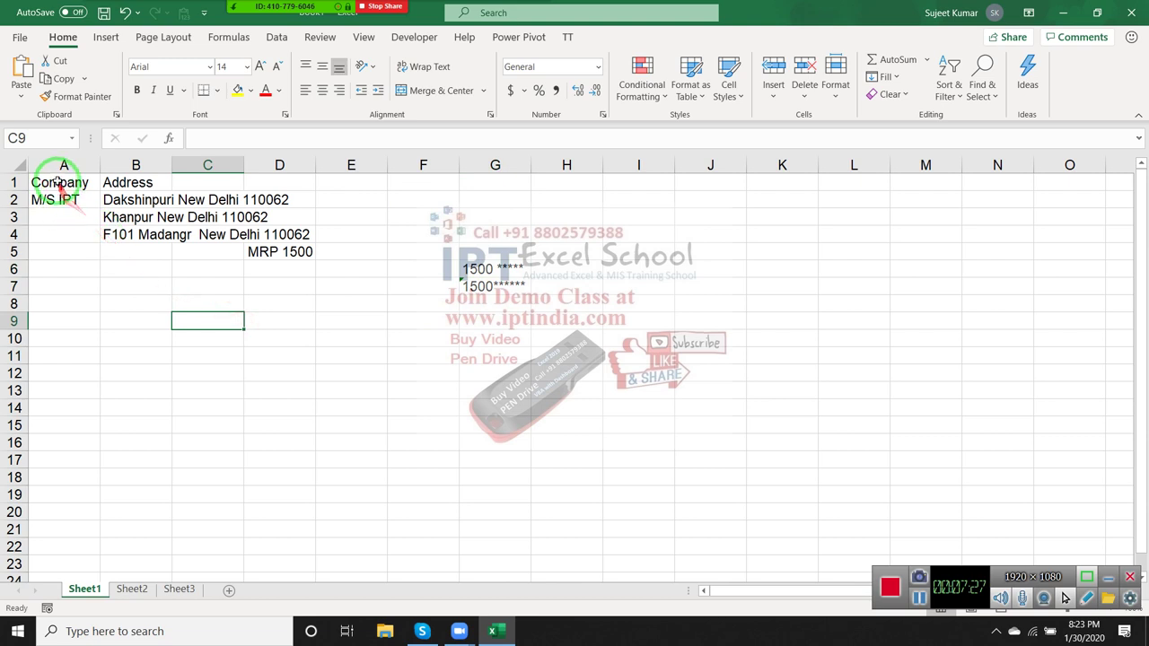
drag(62, 185, 528, 316)
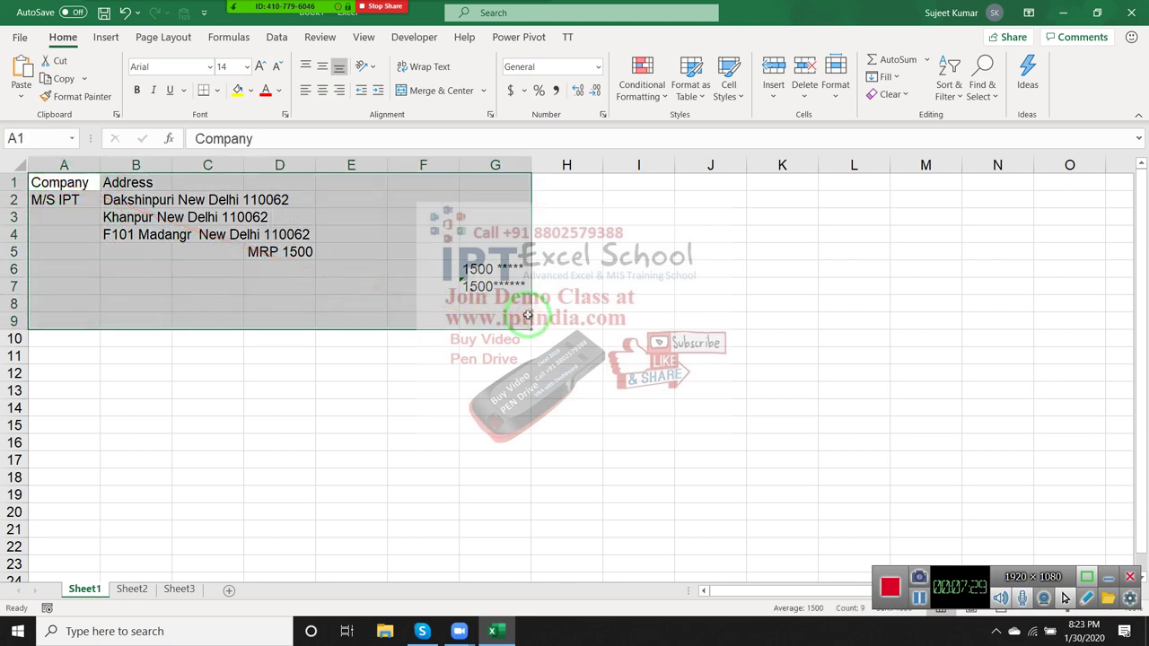
- On Sheet2, enter the Profit/Loss header and the values 1542, -956, 0 and ns in A1:A5
click(132, 589)
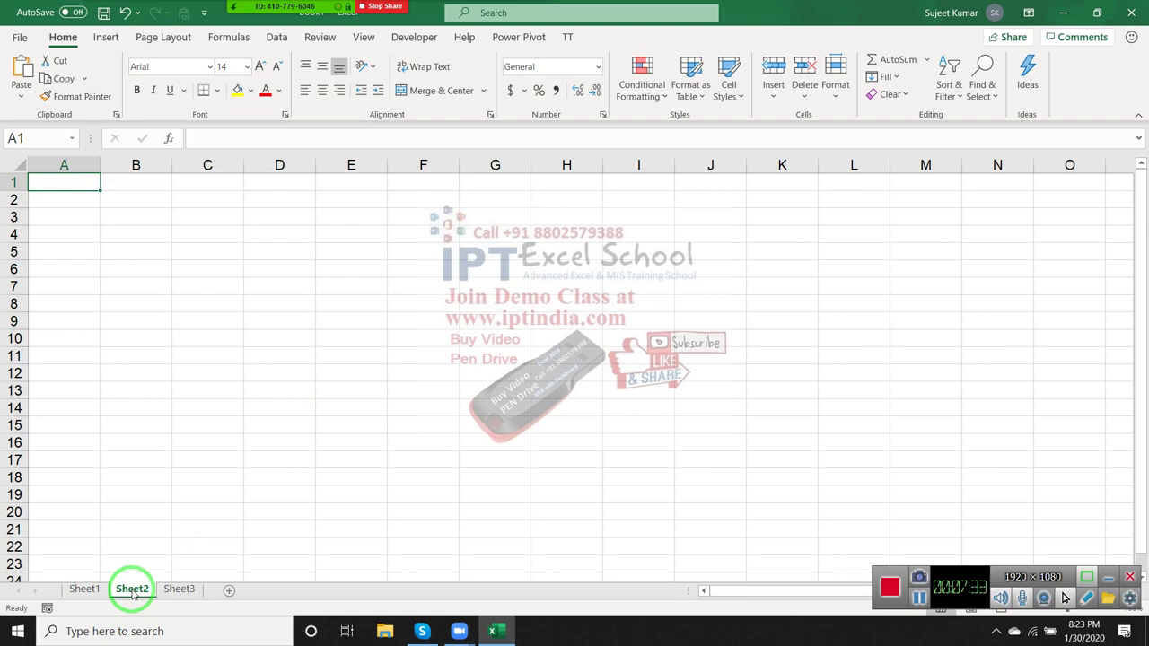
text(Pro)
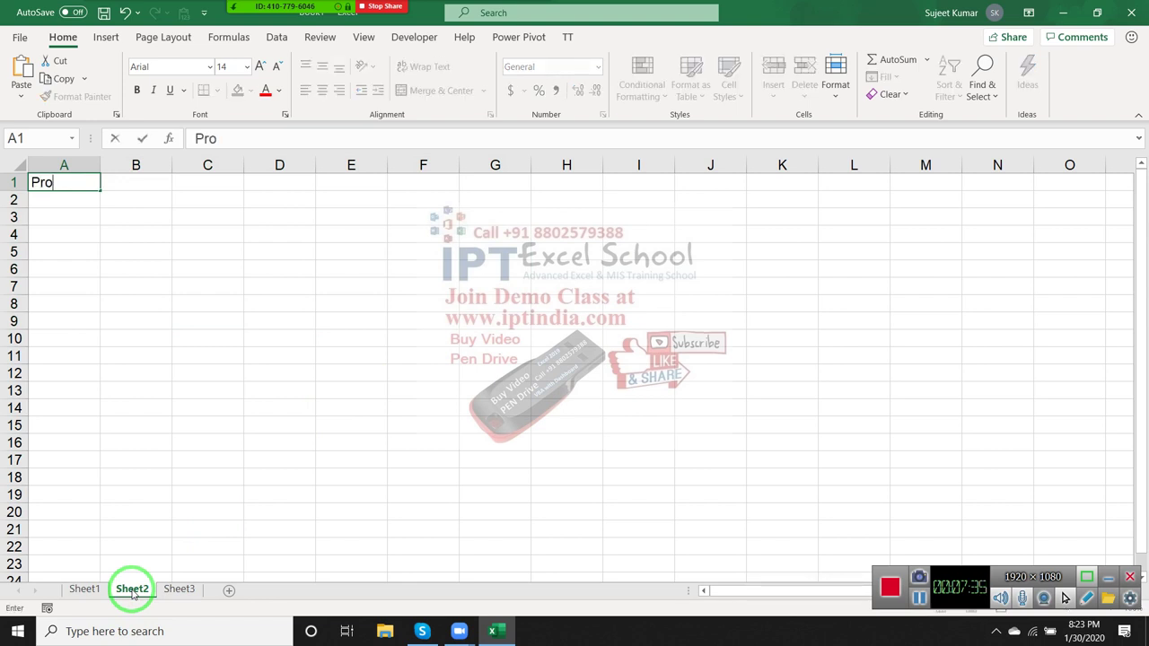
text(fit)
text(/Loss)
key(Return)
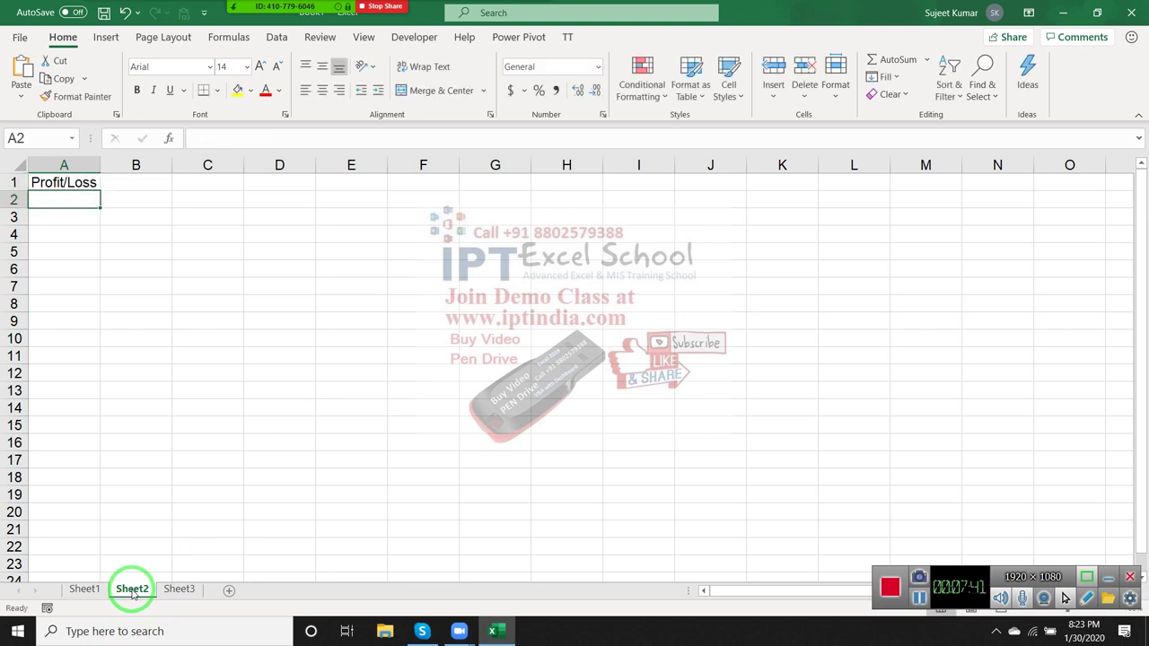
text(1542)
key(Return)
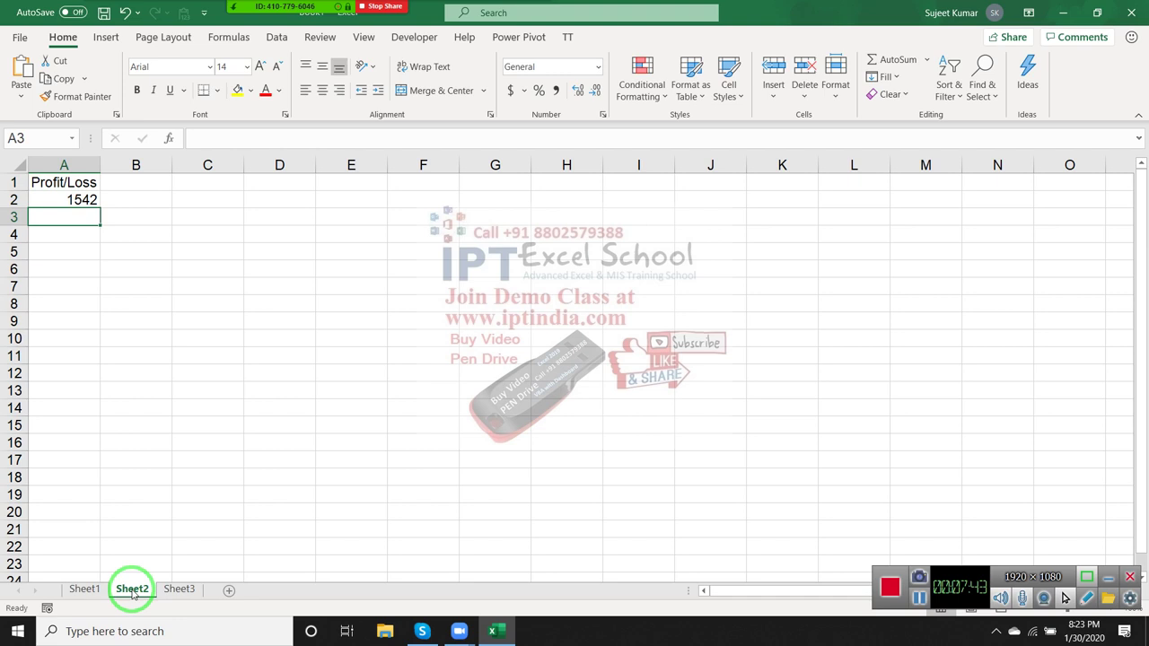
key(Down)
key(Up)
text(-956)
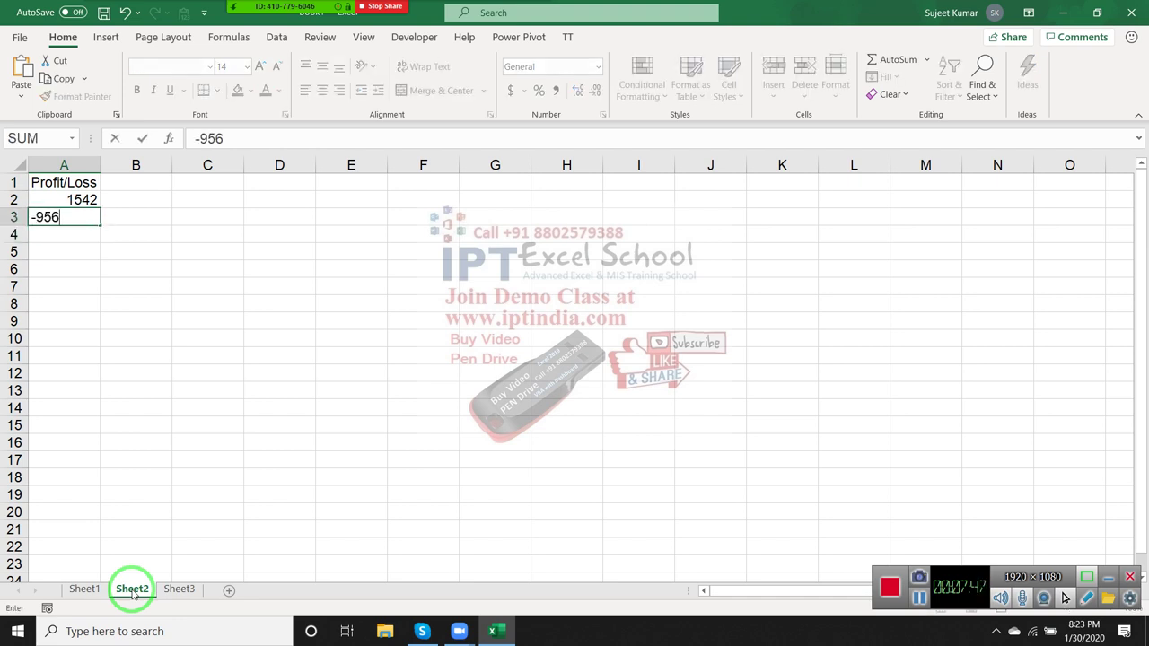
key(Return)
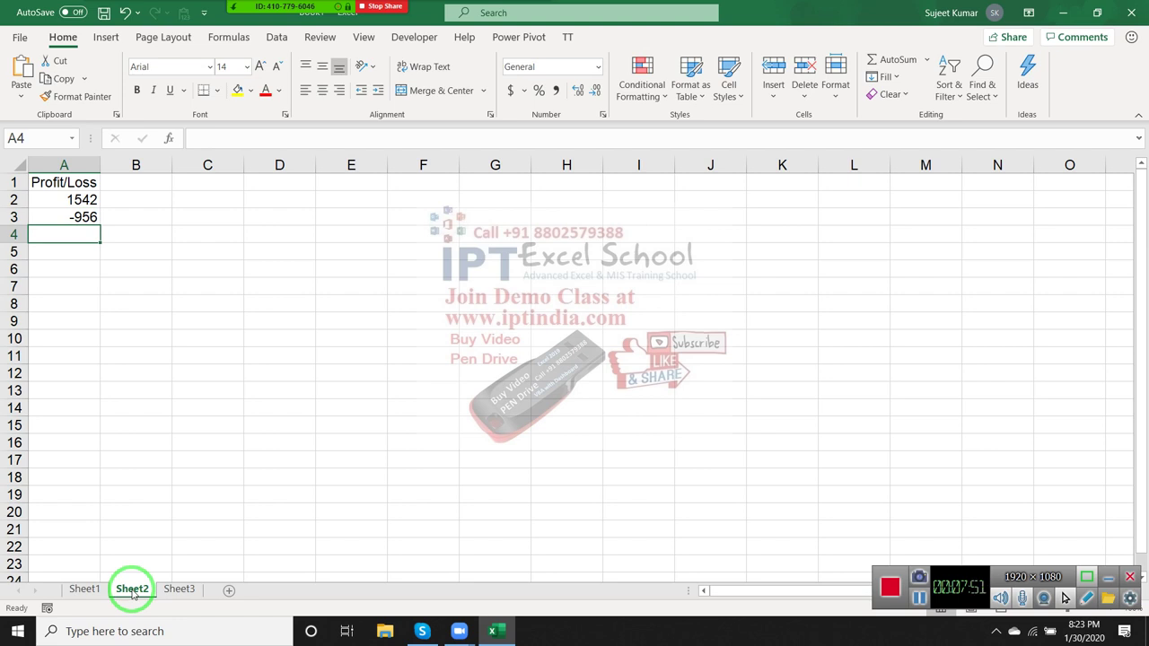
text(0)
key(Return)
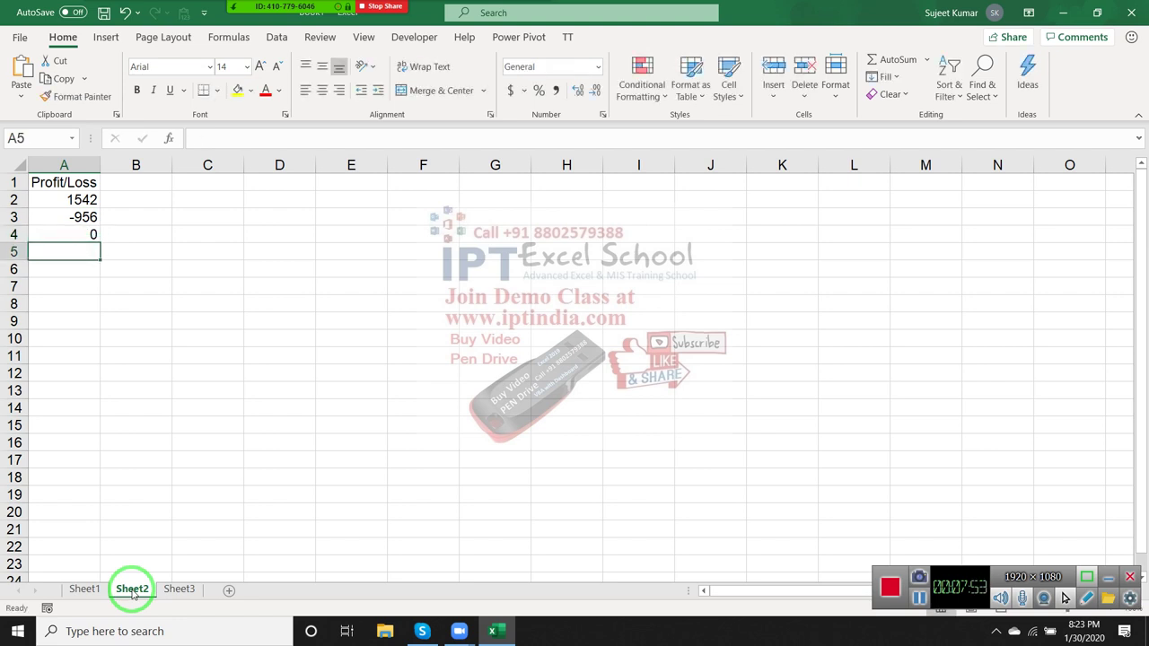
text(ns)
key(Return)
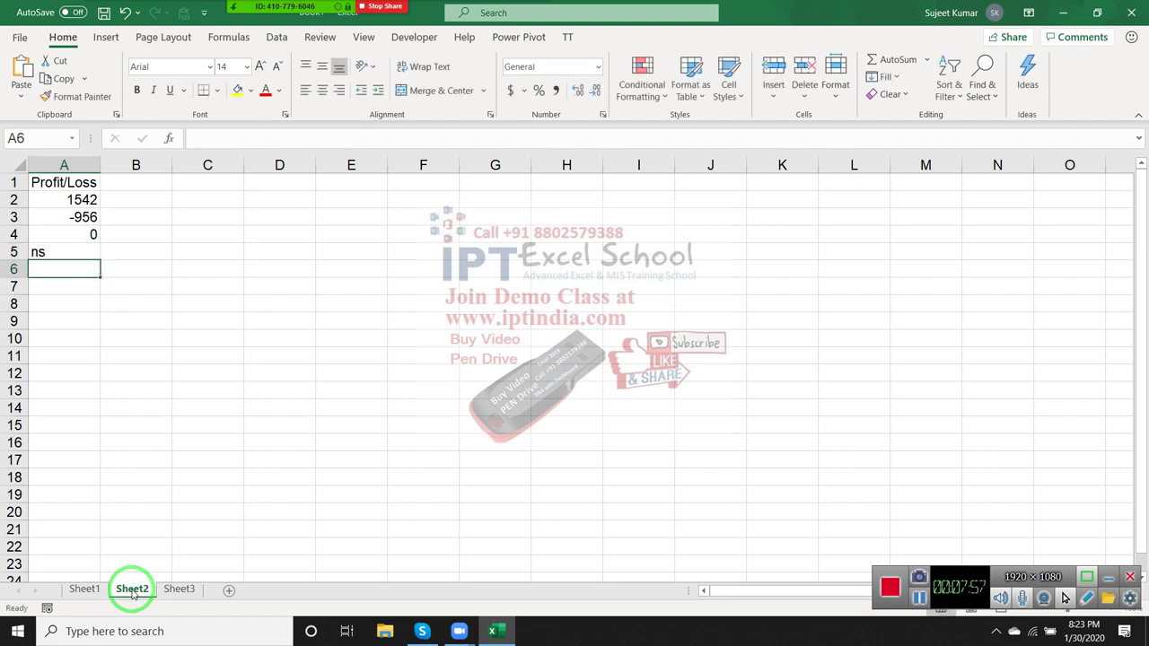
- Select the four values in A2:A5 for number formatting
key(Up)
key(Up)
key(Up)
key(Up)
key(Up)
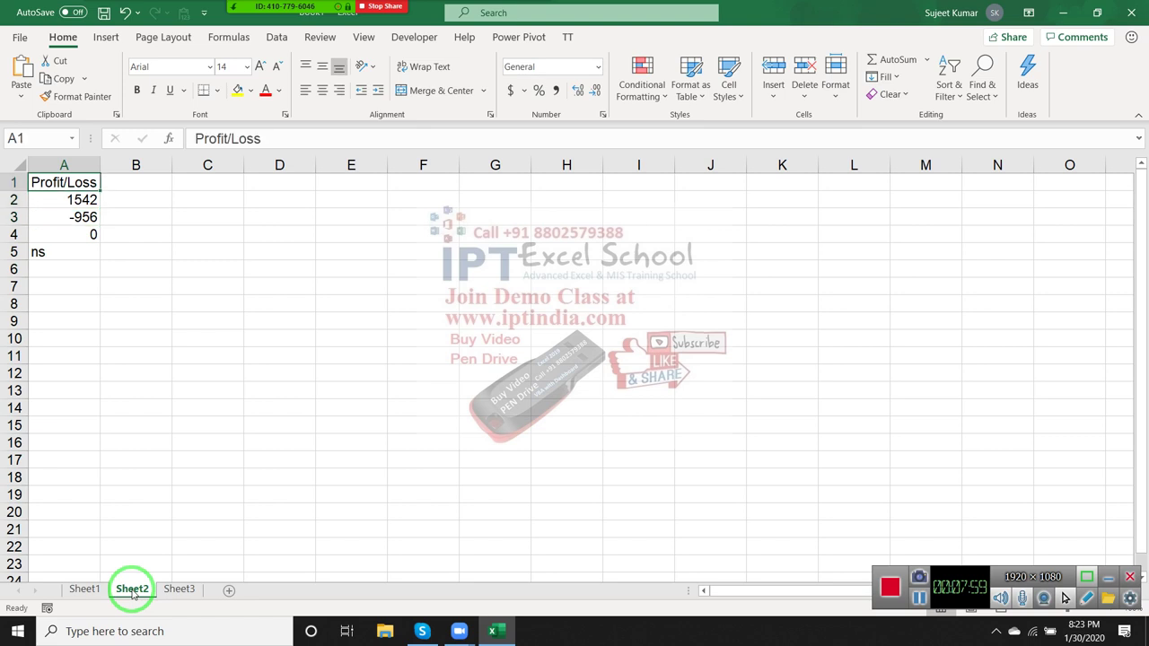
key(ctrl+shift+Down)
key(Delete)
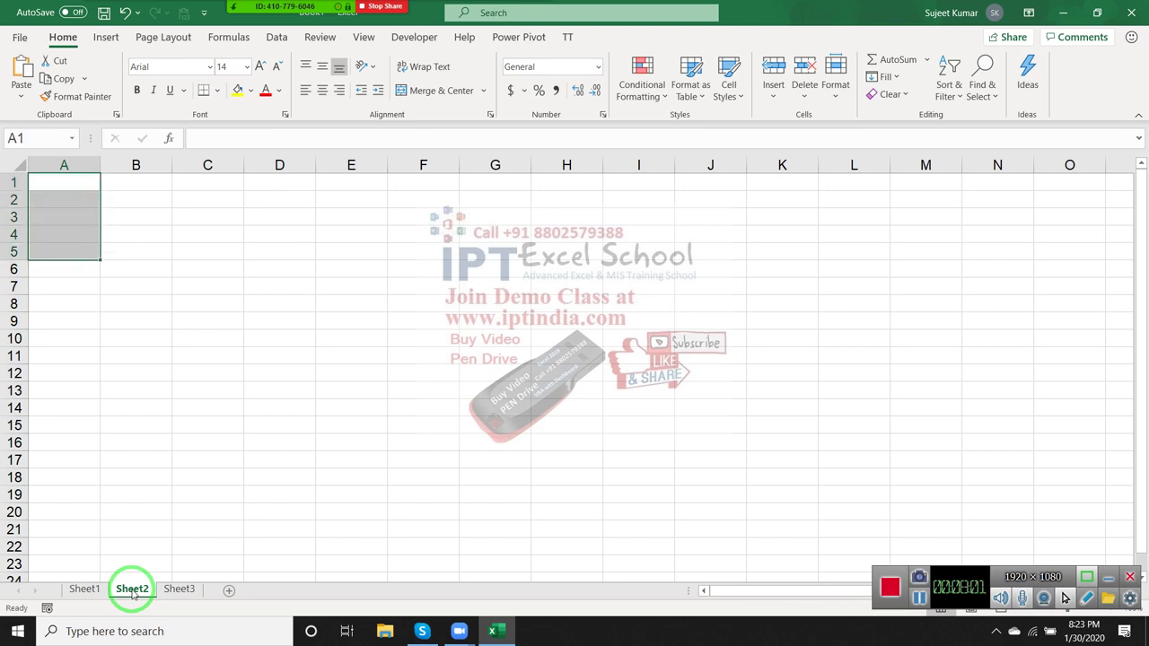
key(ctrl+z)
key(Down)
drag(151, 592, 470, 266)
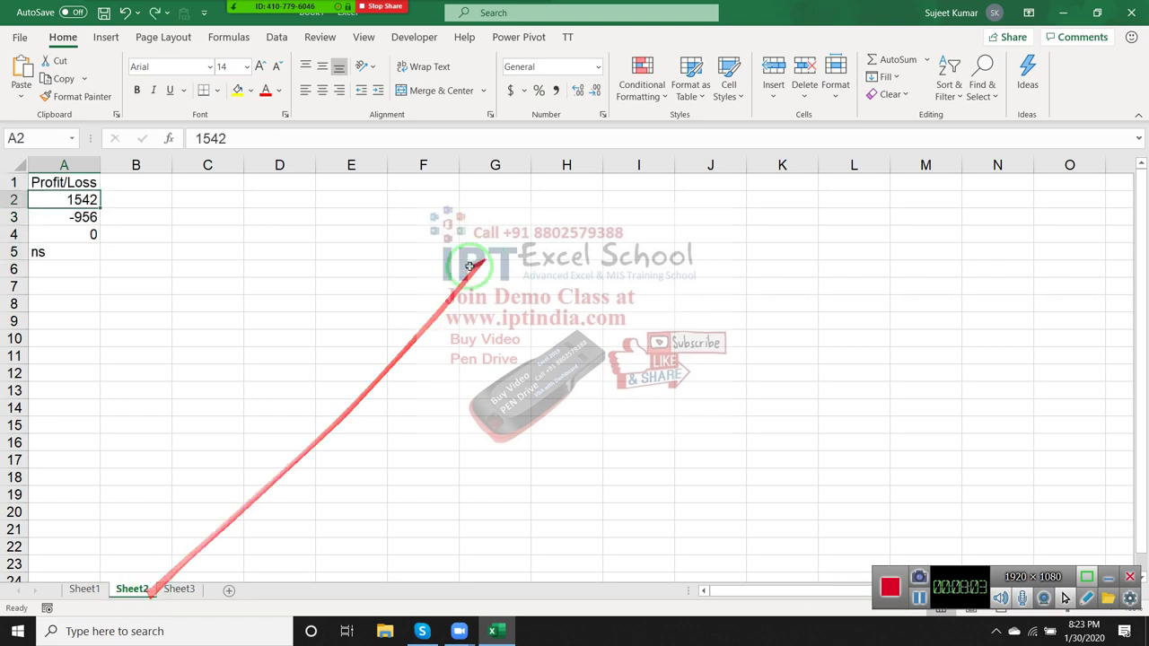
key(ctrl+shift+Down)
drag(75, 249, 590, 123)
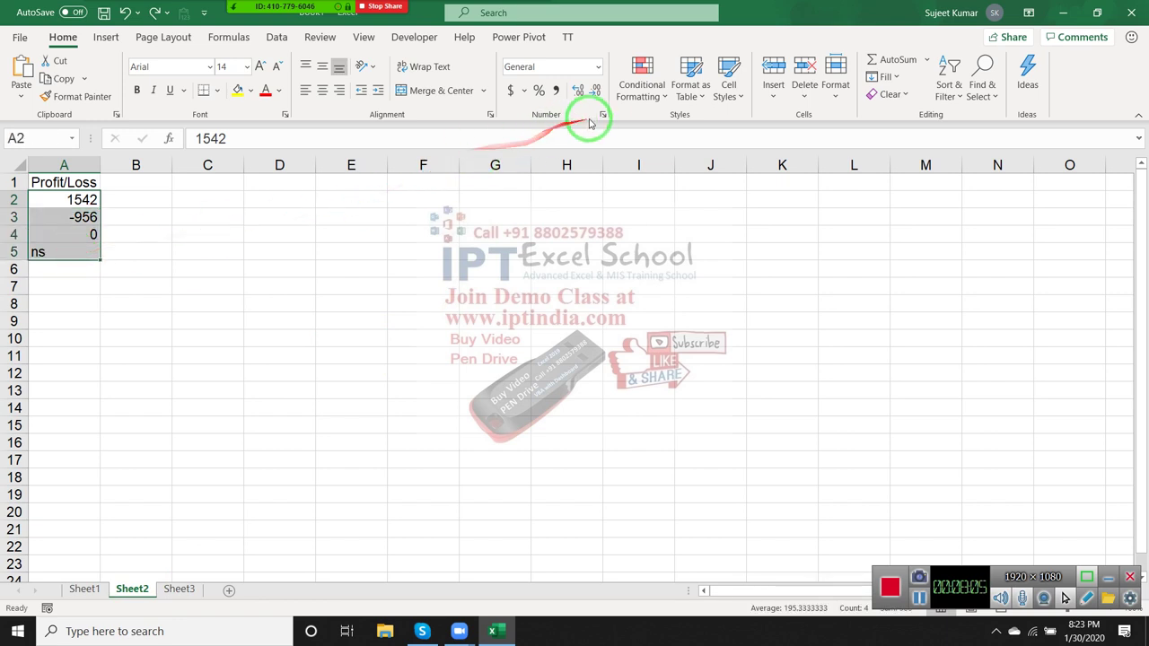
click(602, 114)
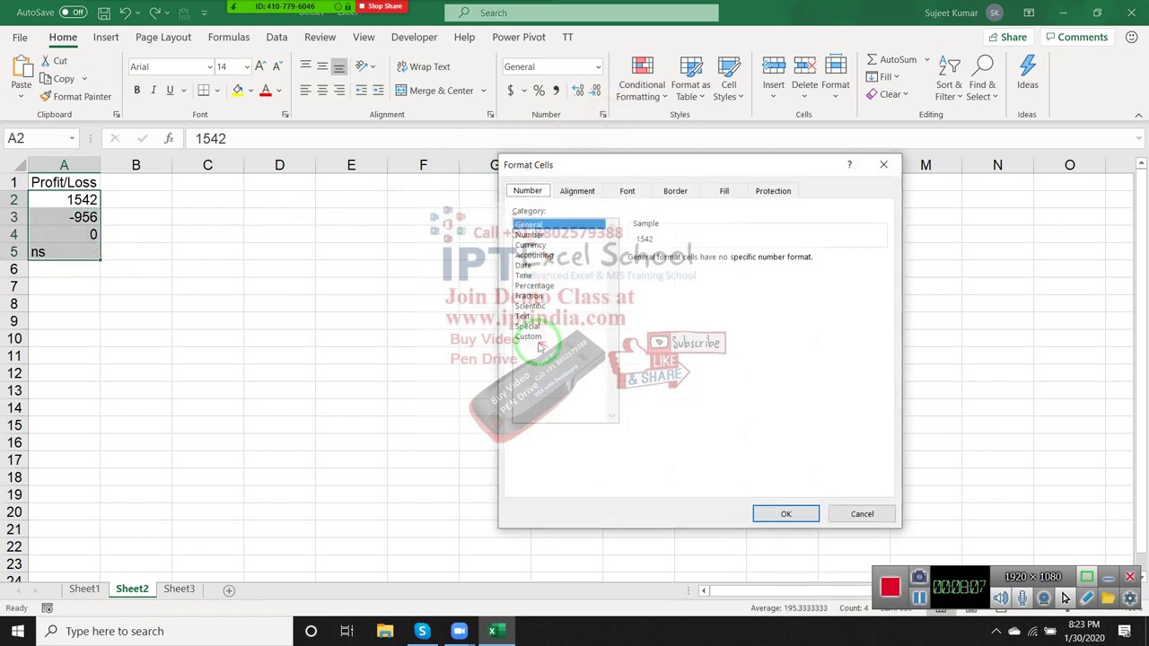
- Switch to the Custom category and clear the existing code in the Type box
click(539, 338)
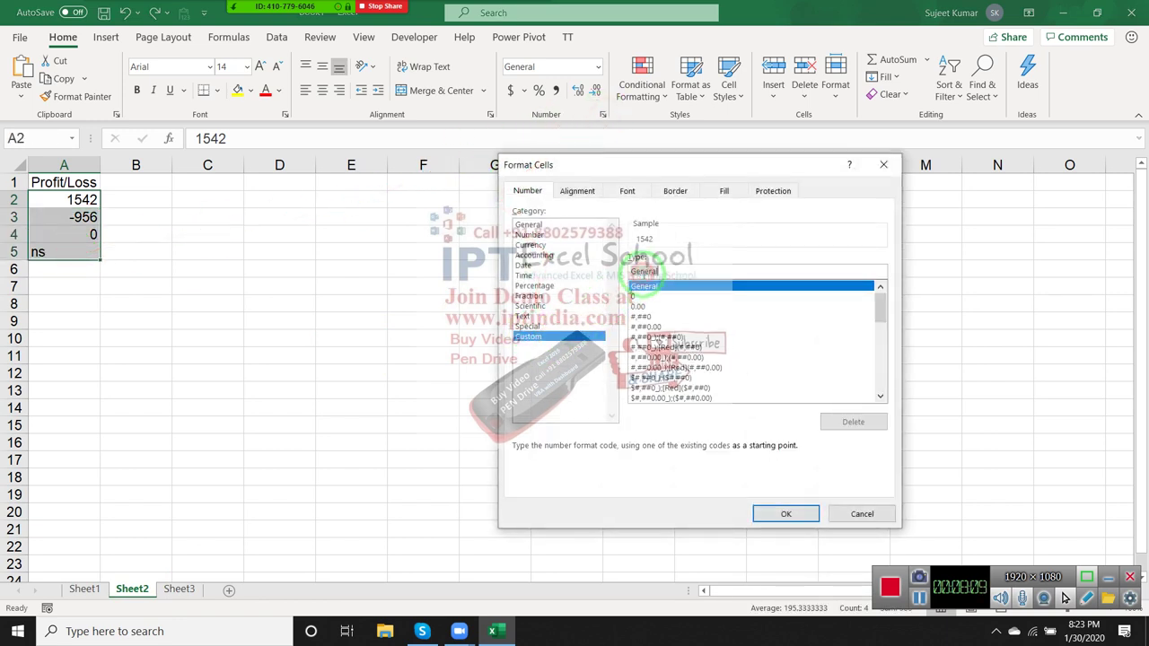
double_click(639, 270)
key(BackSpace)
text(0)
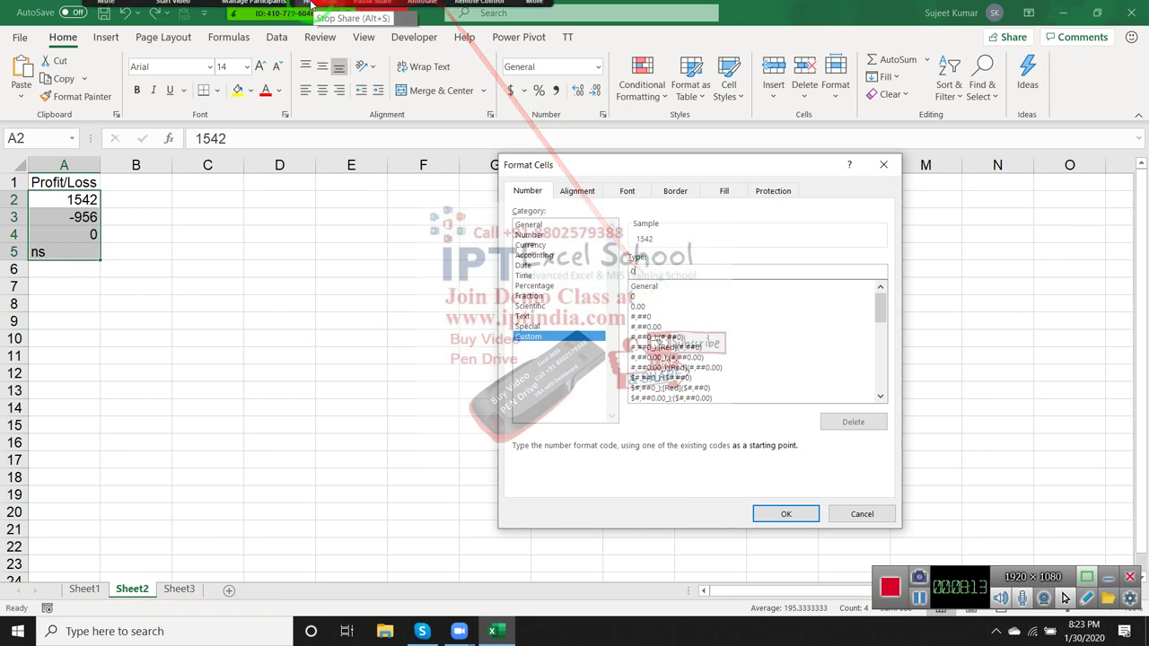
click(274, 13)
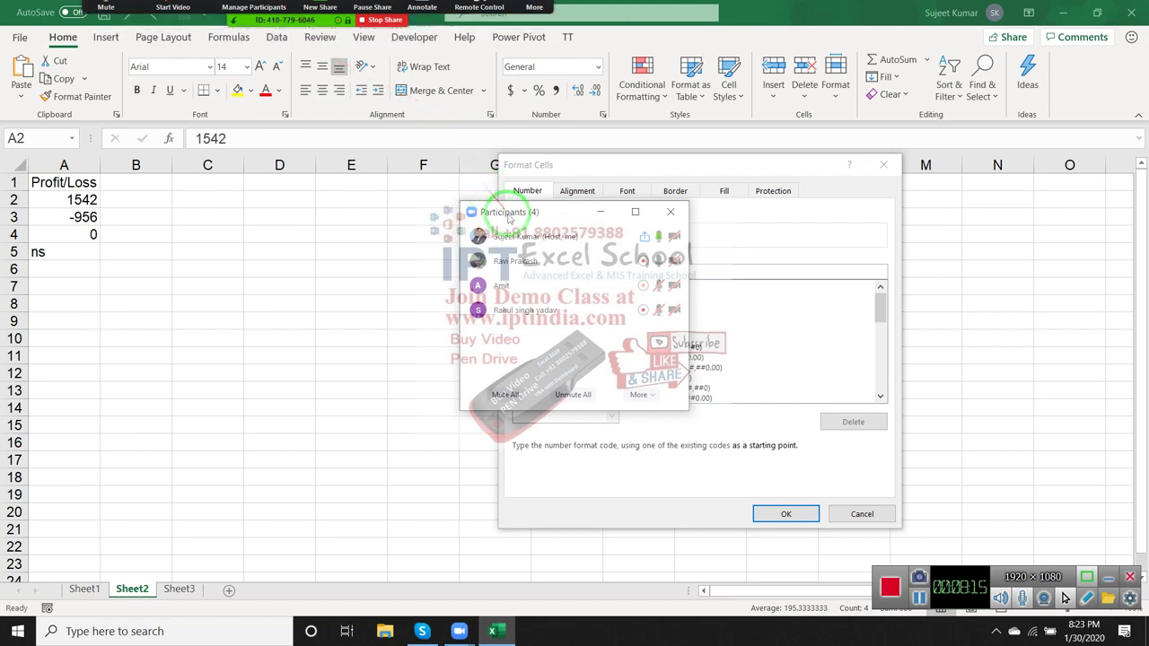
drag(503, 212, 328, 177)
click(682, 262)
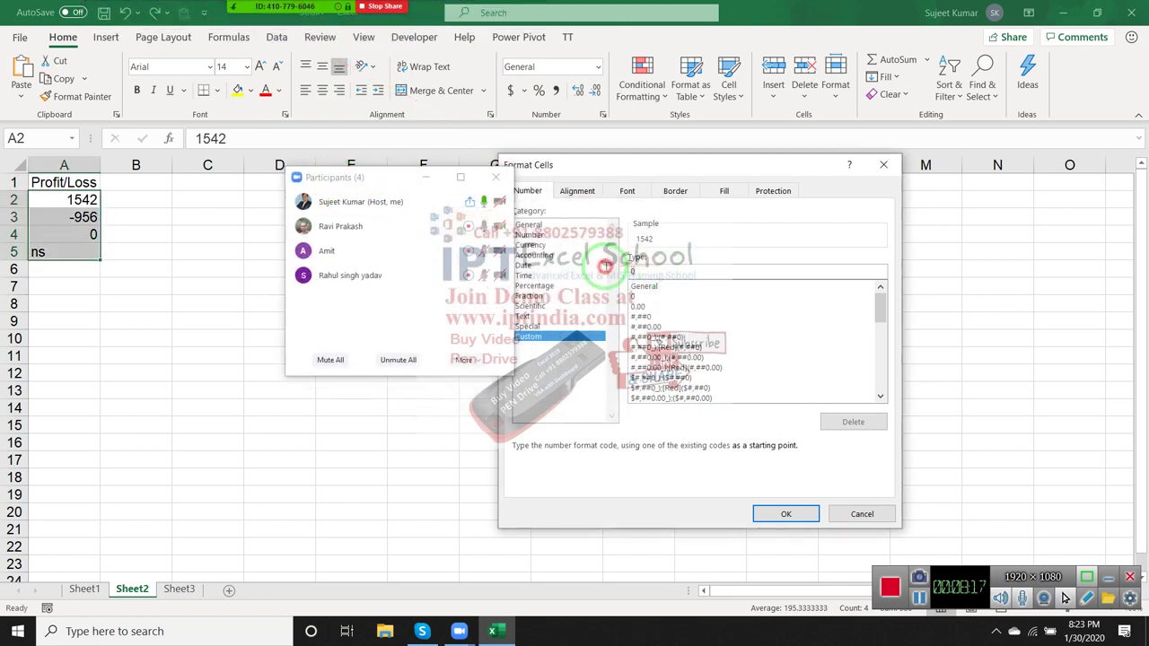
key(BackSpace)
- Type the custom code "Profit";"Loss";"NPNL";"DNF" so the sample reads Profit
text(")
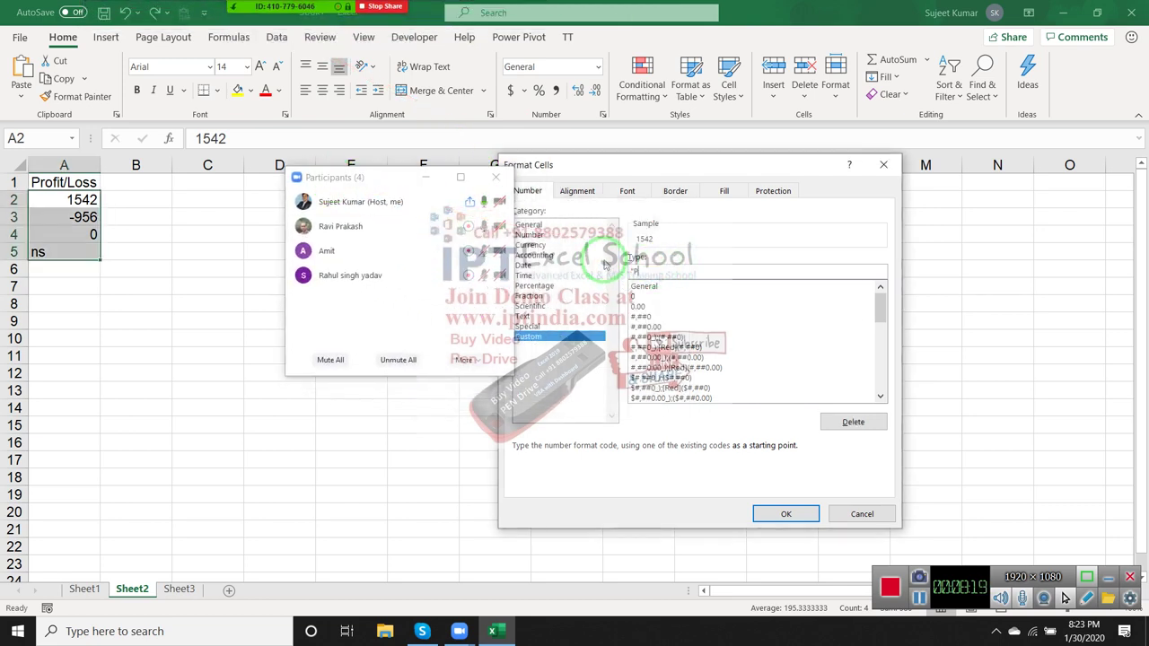
text(Pr)
text(of)
text(it)
text(")
text("Lo)
text(ss)
text(";)
text(")
text(No)
text(PNL)
text(")
text(;")
text(DNF)
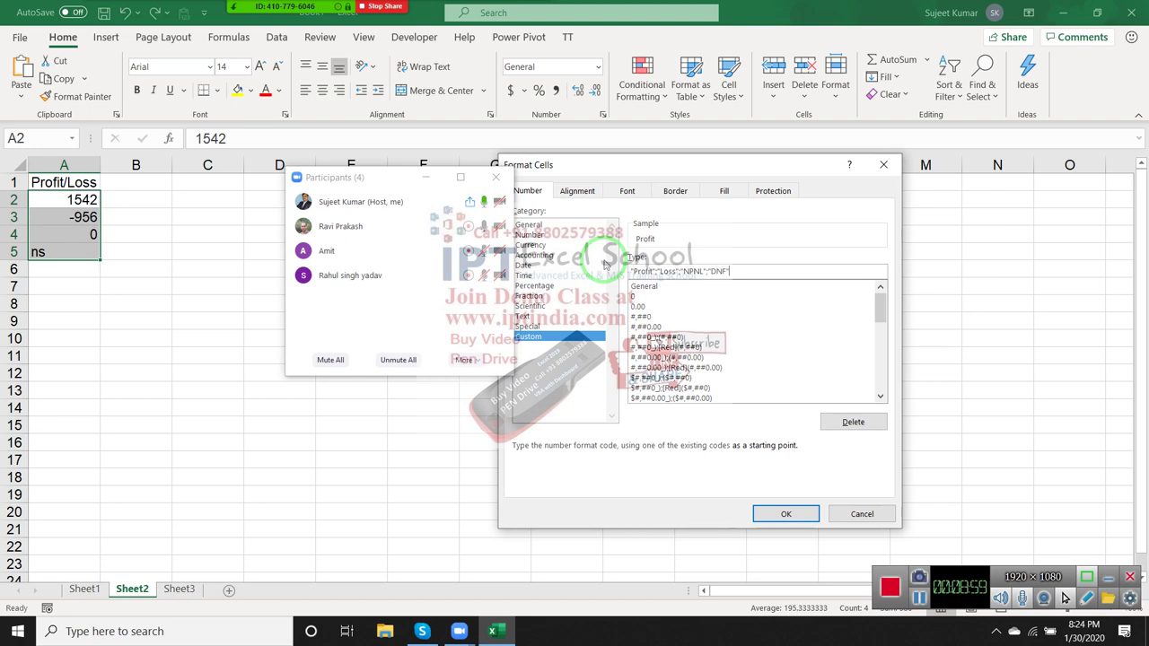
drag(633, 639, 620, 372)
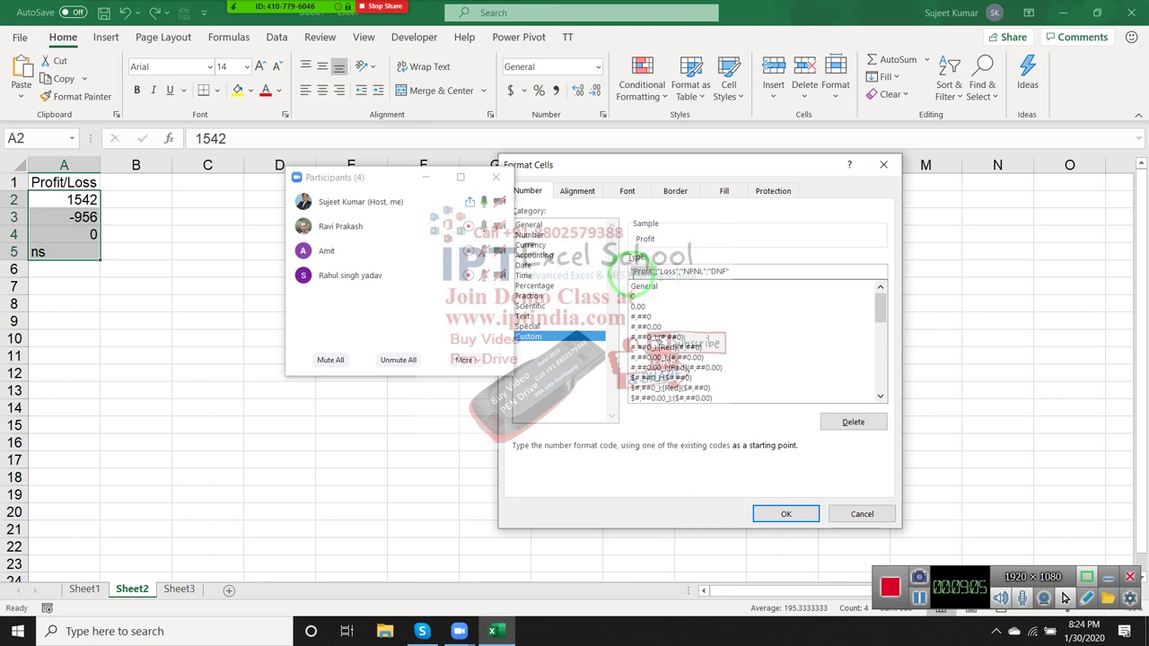
drag(636, 272, 745, 284)
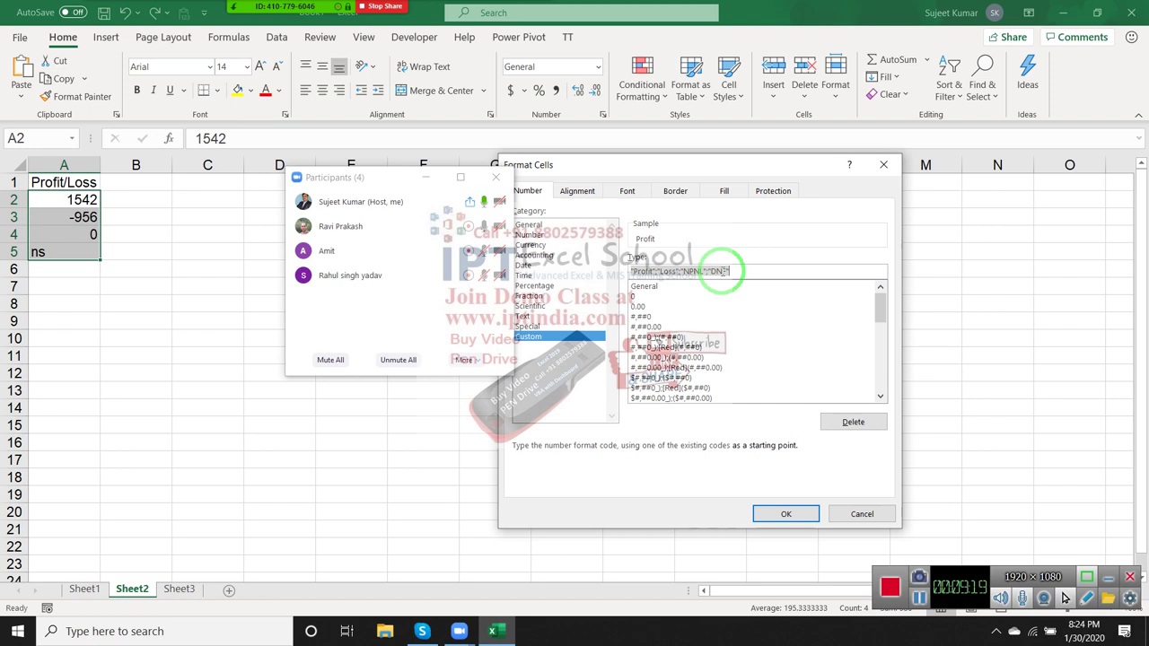
text(F)
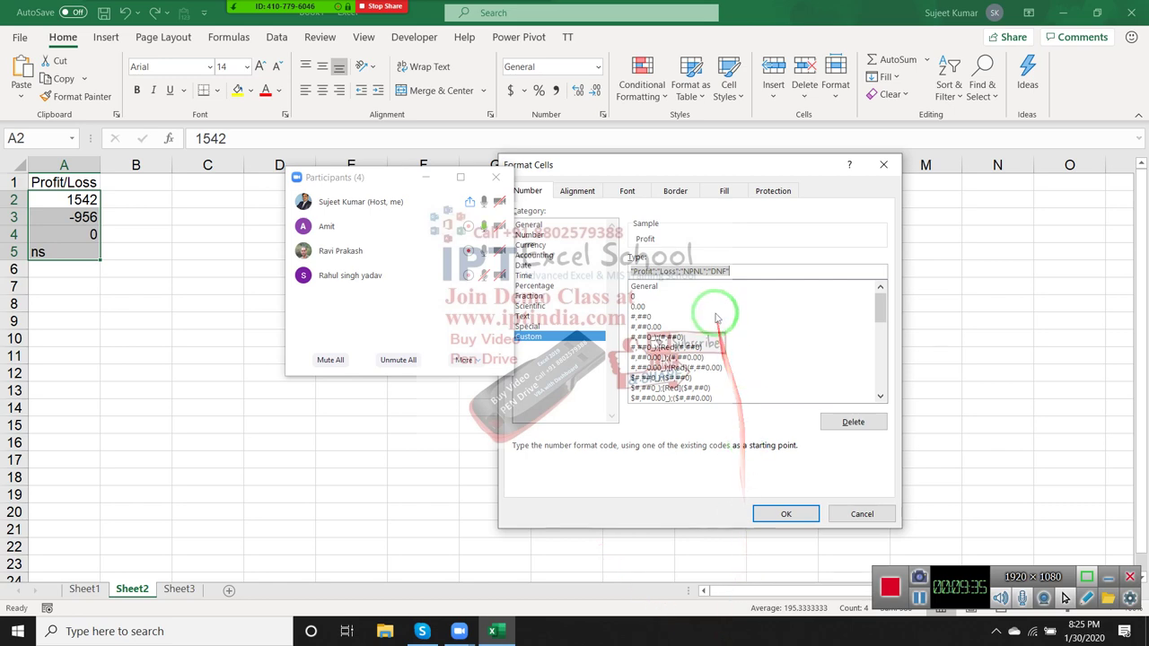
click(495, 177)
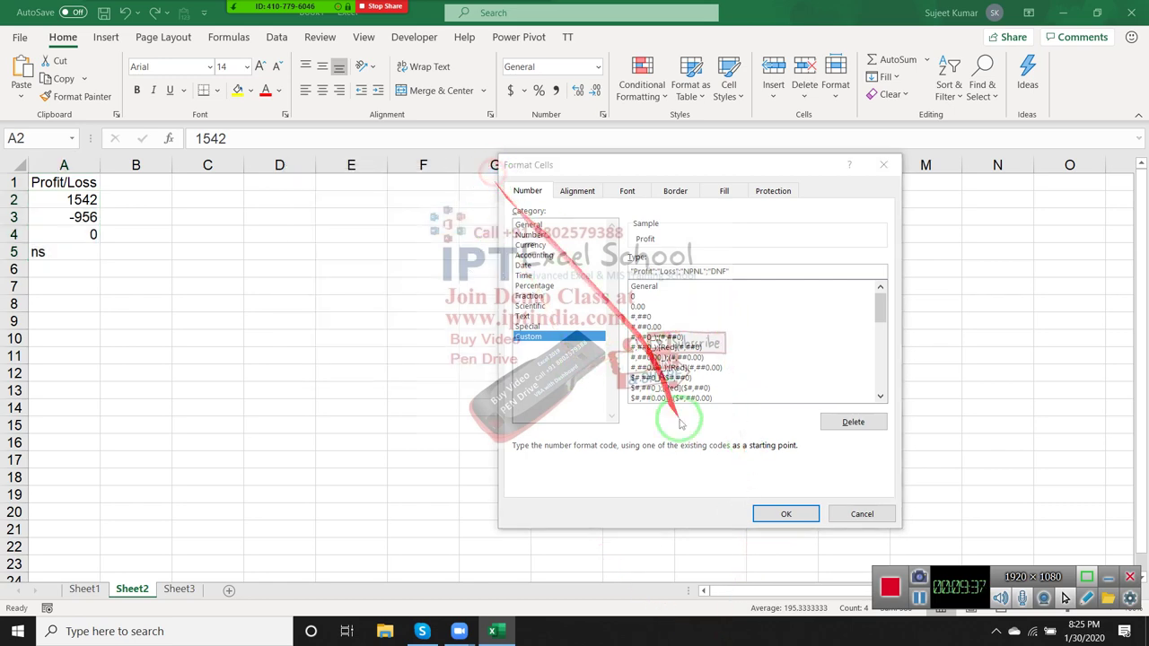
- Apply the Profit/Loss custom format to A2:A5 and enter a Profit/Loss header in D1
click(786, 513)
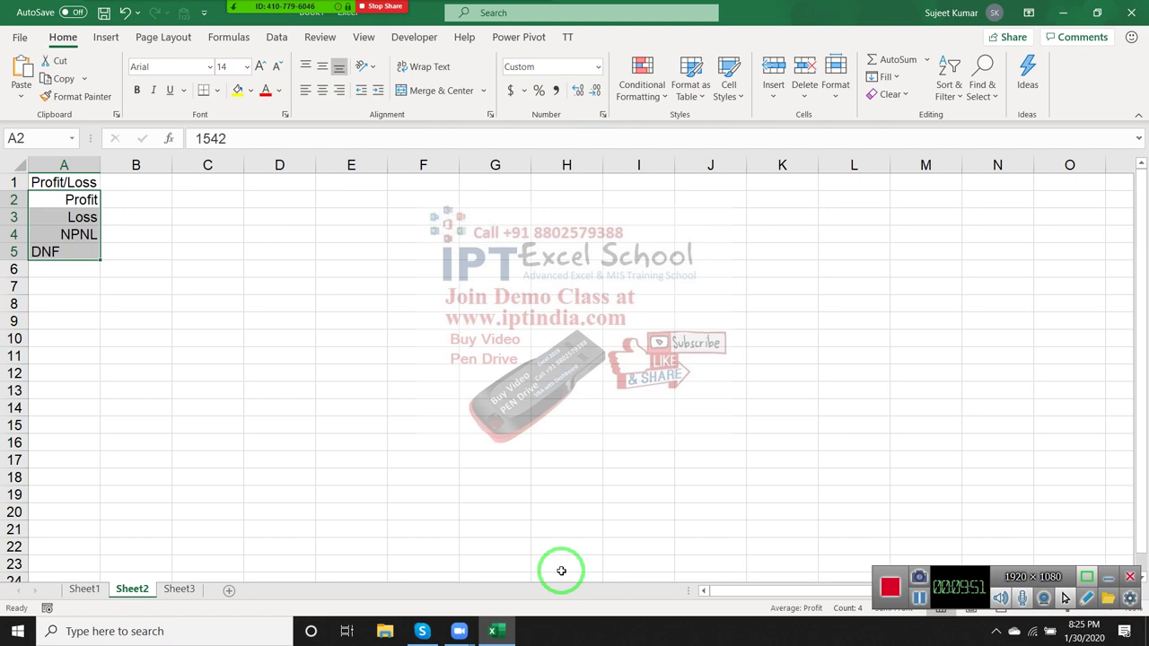
drag(543, 541, 476, 520)
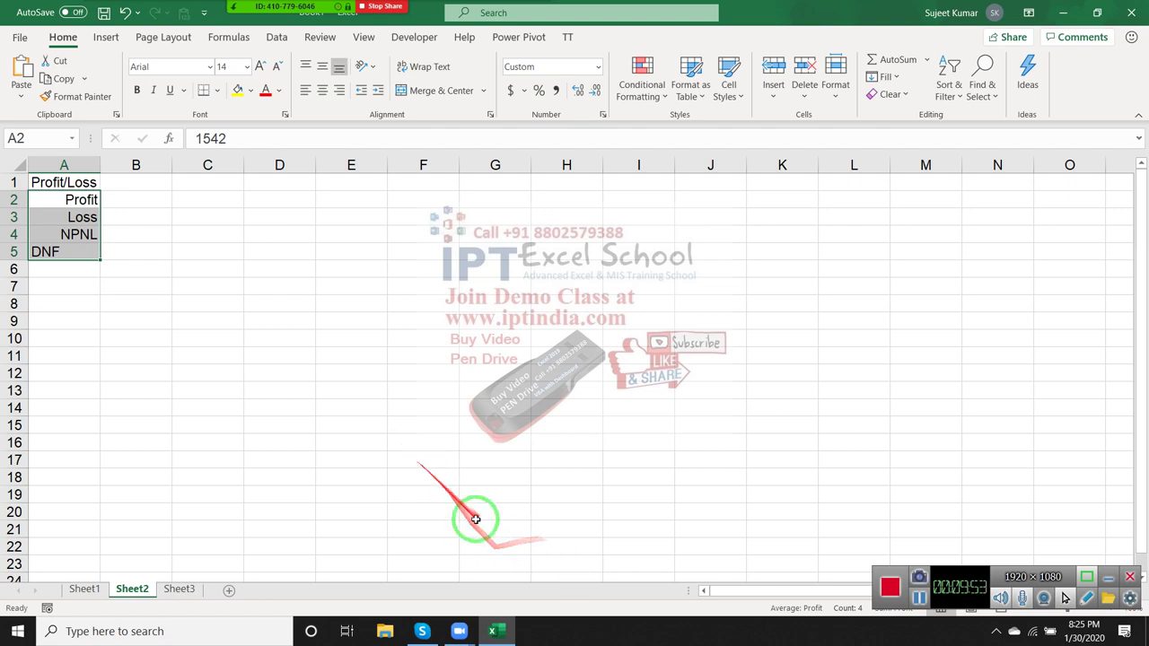
click(294, 178)
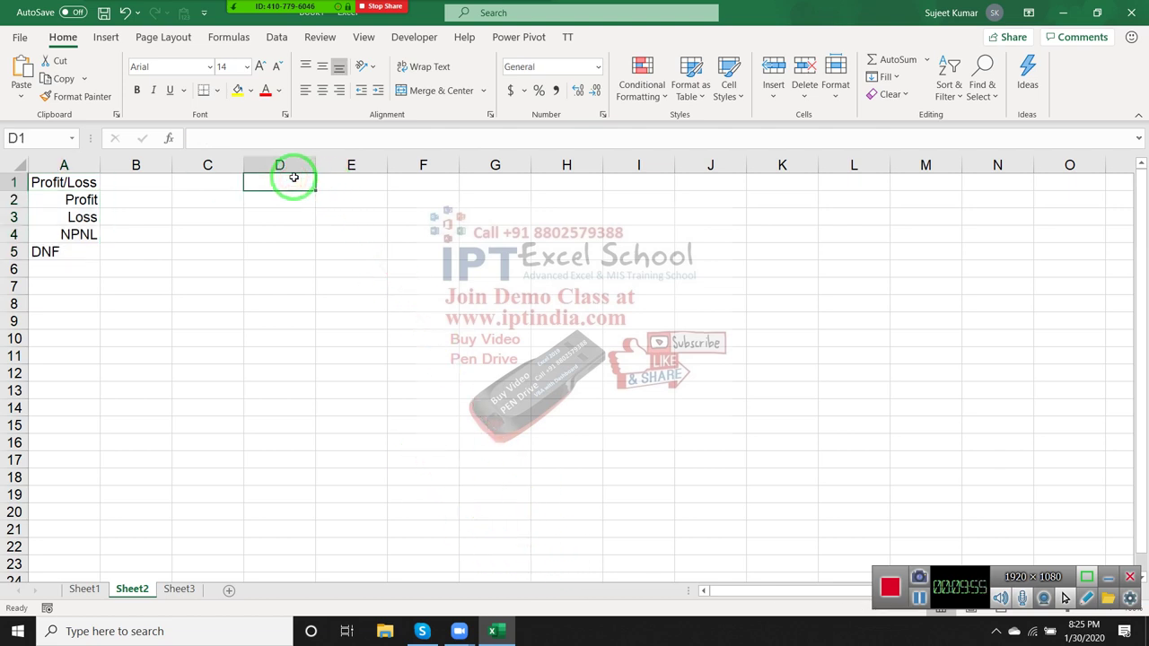
text(Pfo)
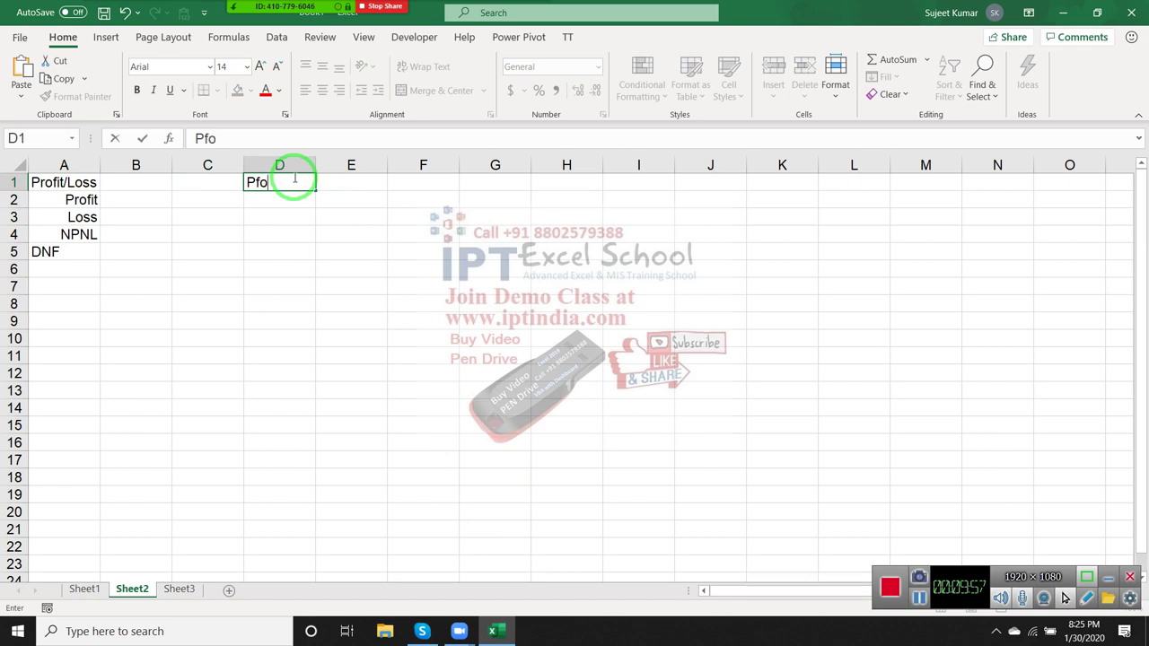
key(BackSpace)
key(BackSpace)
text(ro)
text(fit)
text(/)
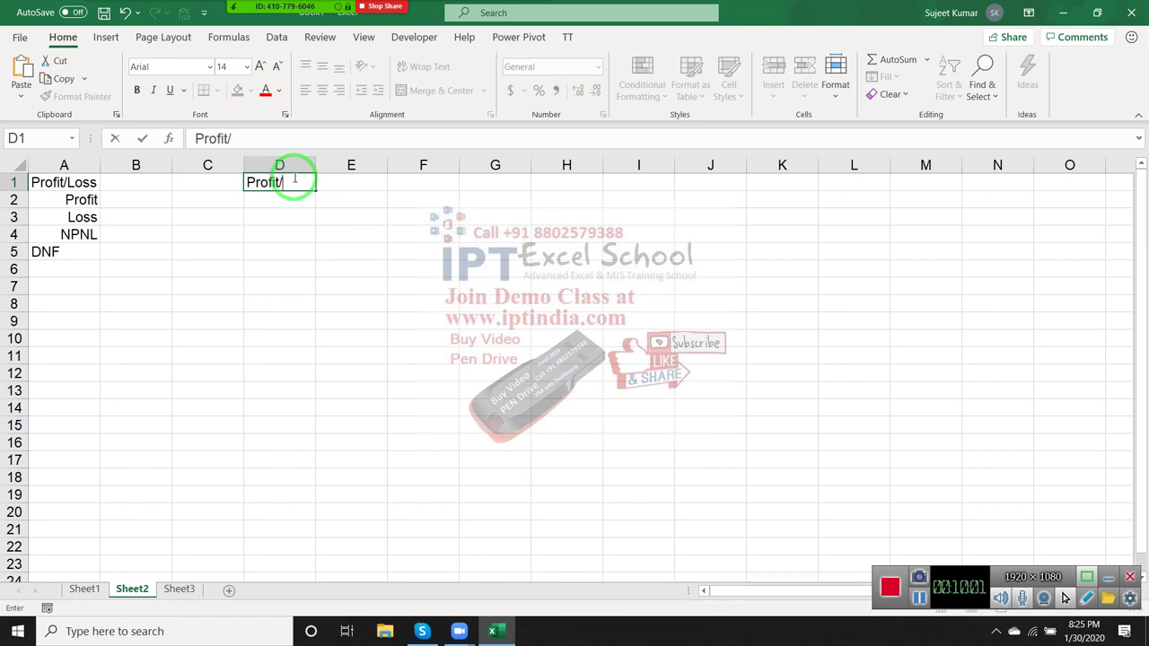
text(Loss)
key(Return)
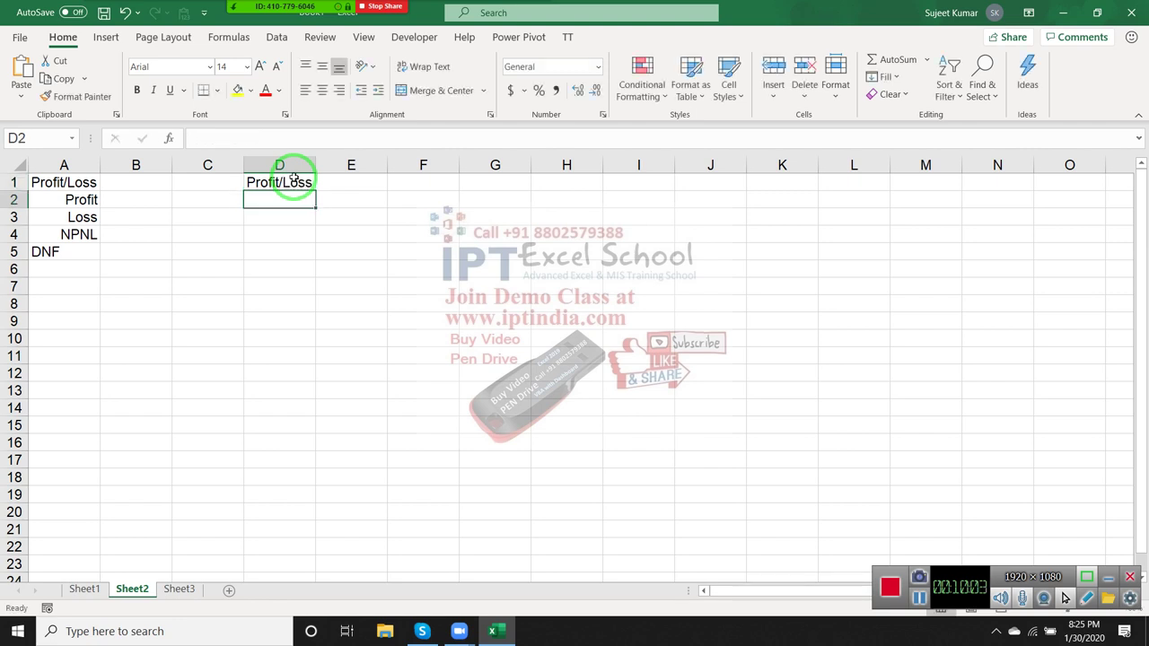
- Enter 825, 652, 36 and 52 in D2:D5
text(825)
key(Return)
text(652)
key(Return)
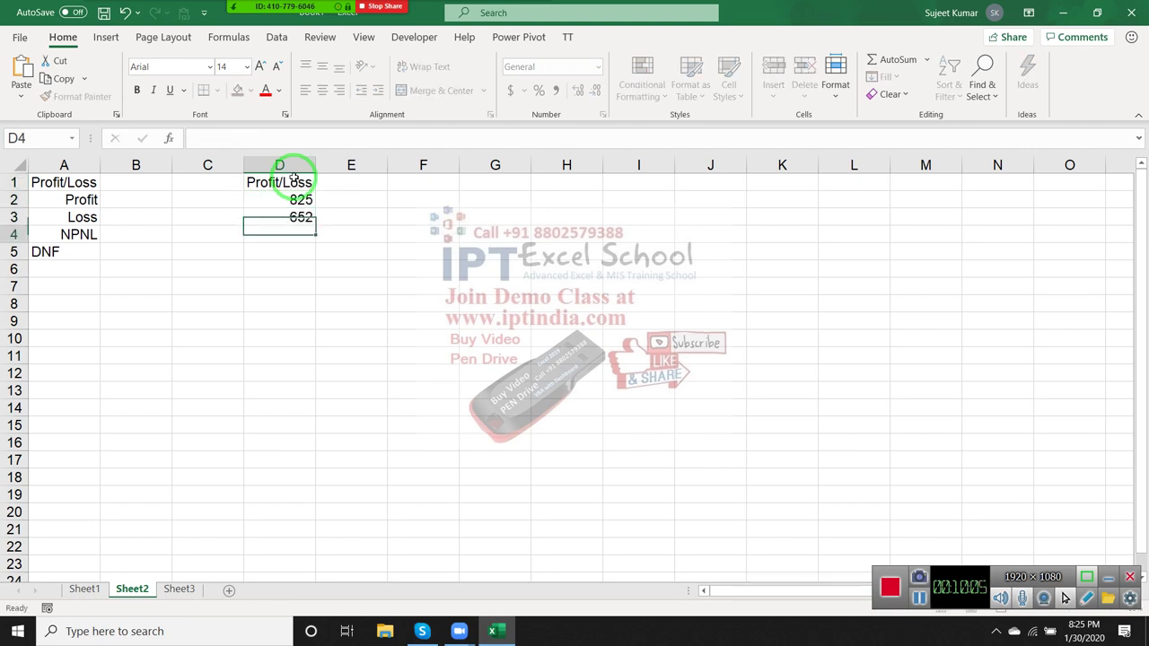
text(36)
key(Return)
text(52)
key(Return)
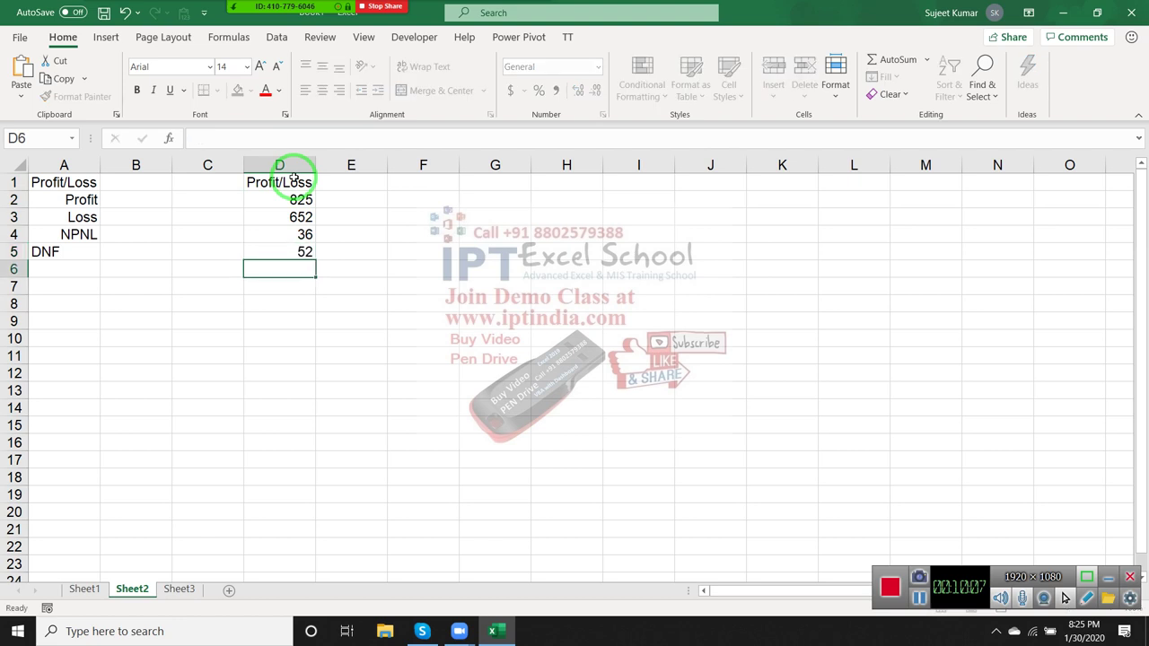
click(254, 13)
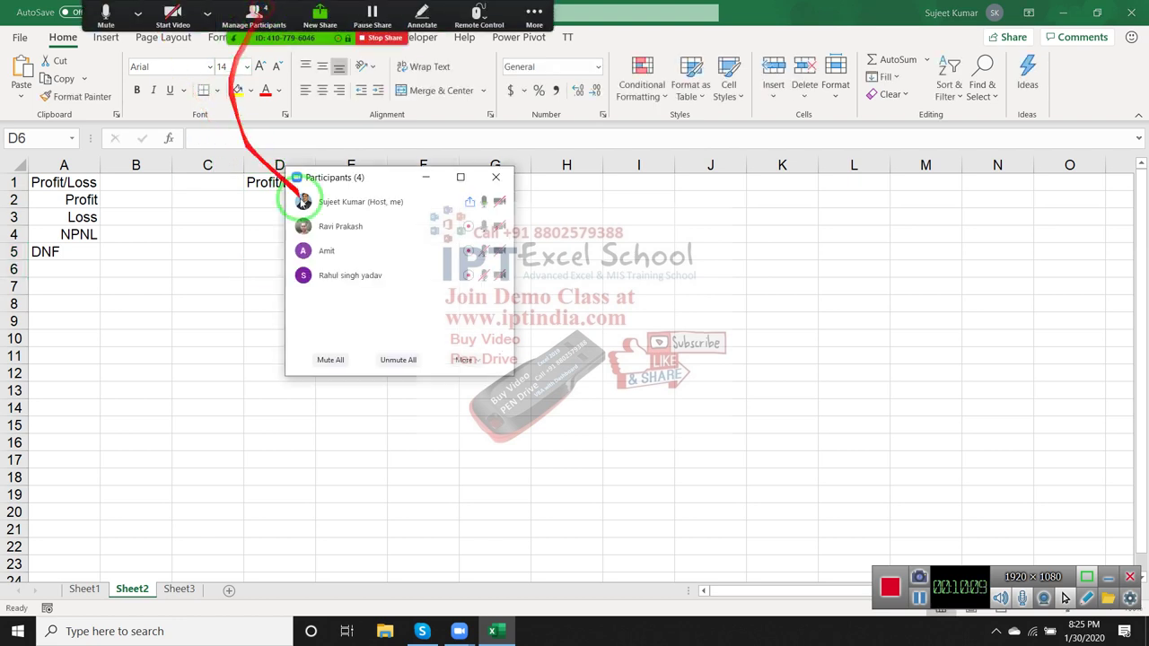
click(495, 177)
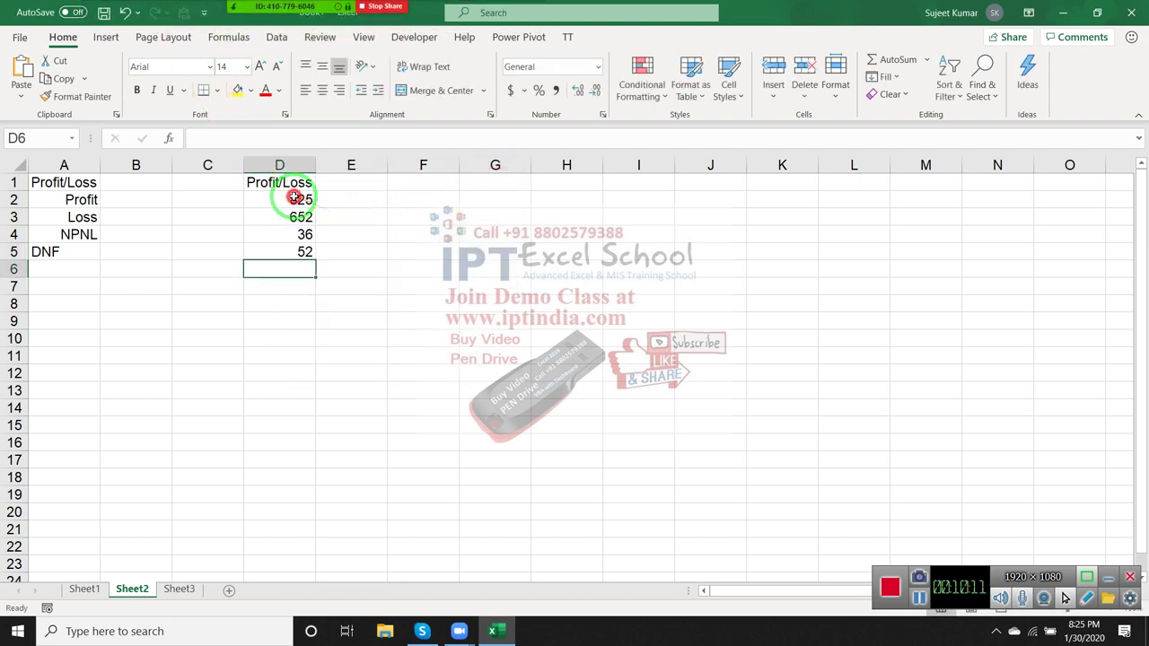
- Format D2:D5 with the custom code "Profit" #;"Loss" 0 so they read Profit 825, 652, 36, 52
mouse_move(294, 197)
mouse_down()
mouse_move(293, 258)
mouse_move(285, 246)
mouse_up()
right_click(285, 246)
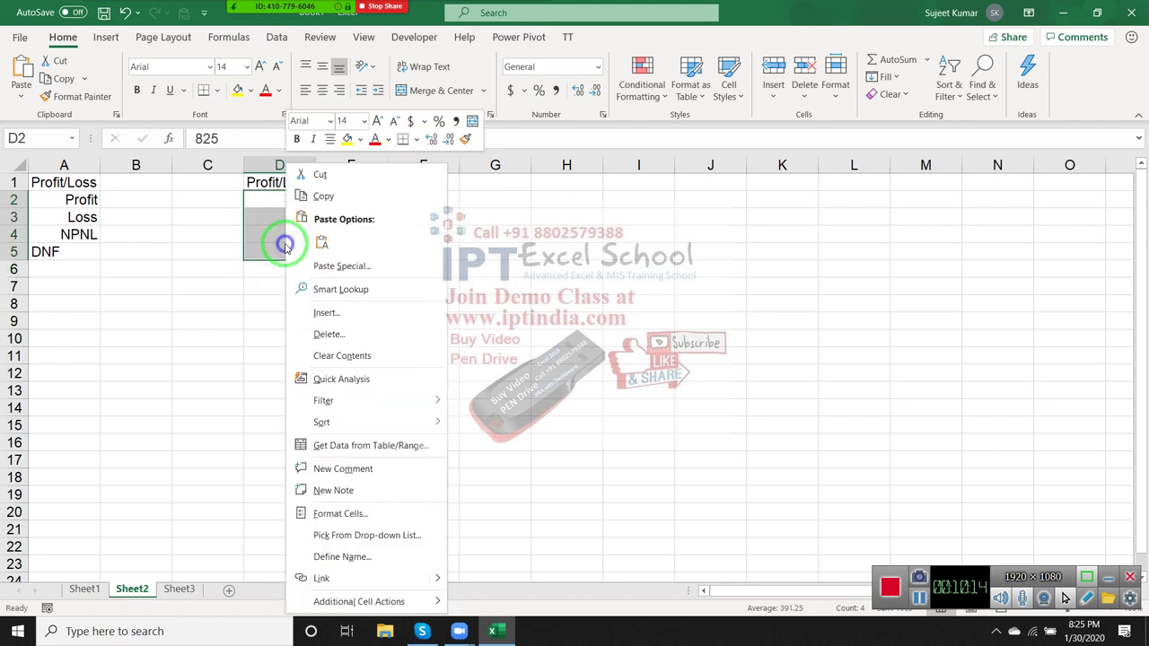
click(350, 514)
click(197, 419)
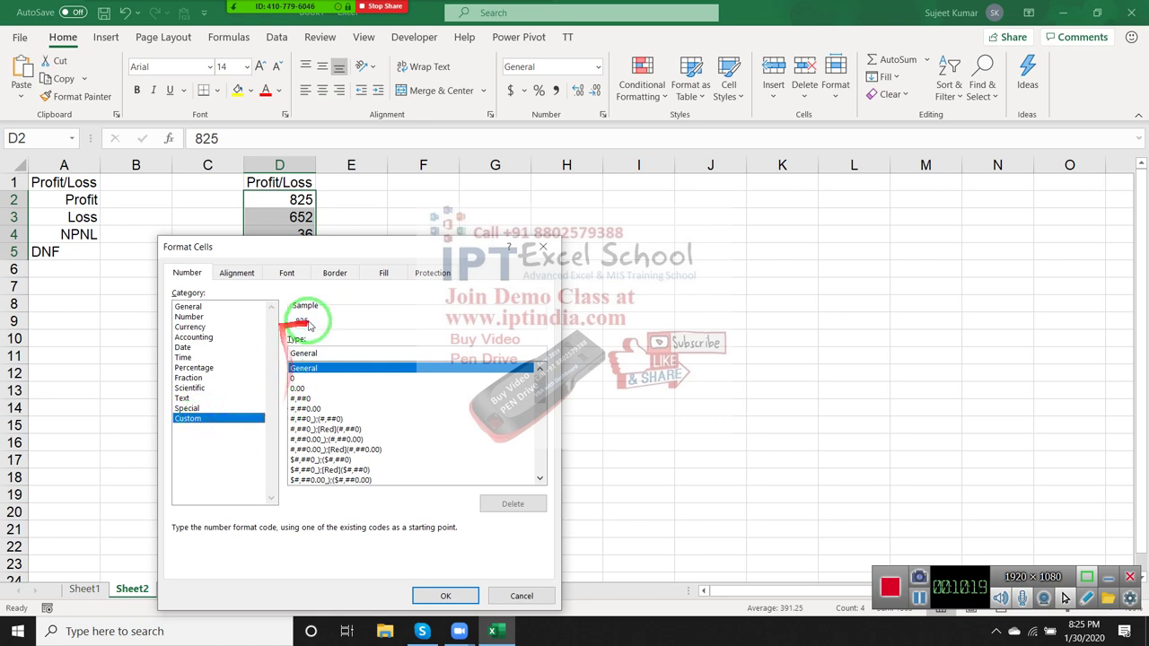
click(325, 350)
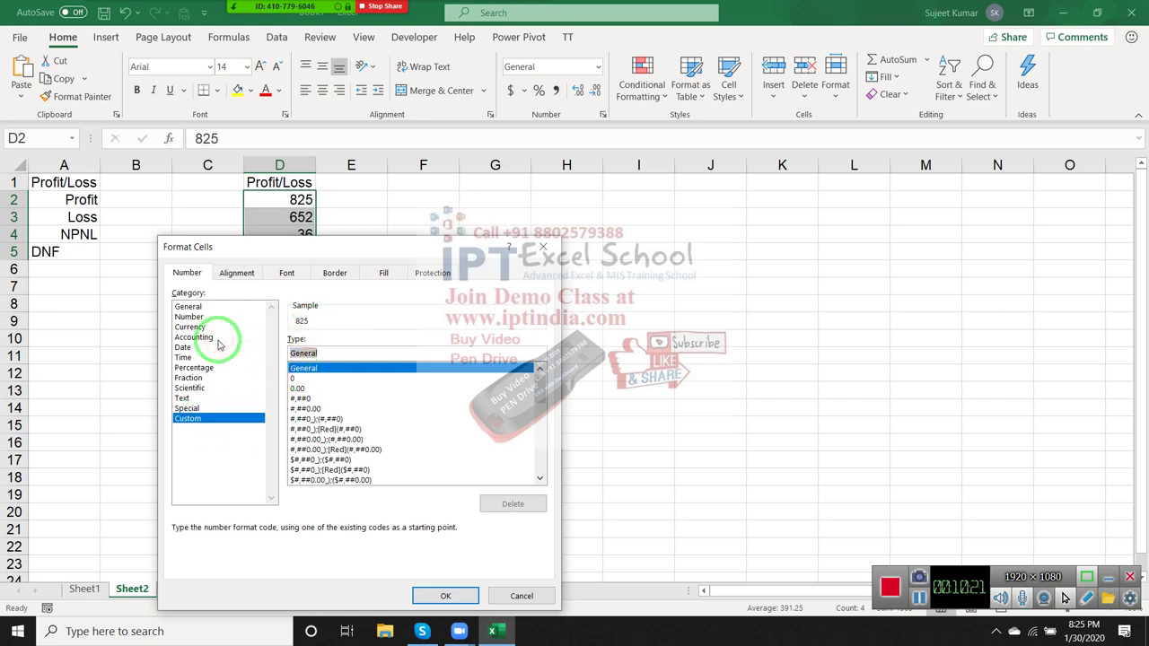
key(BackSpace)
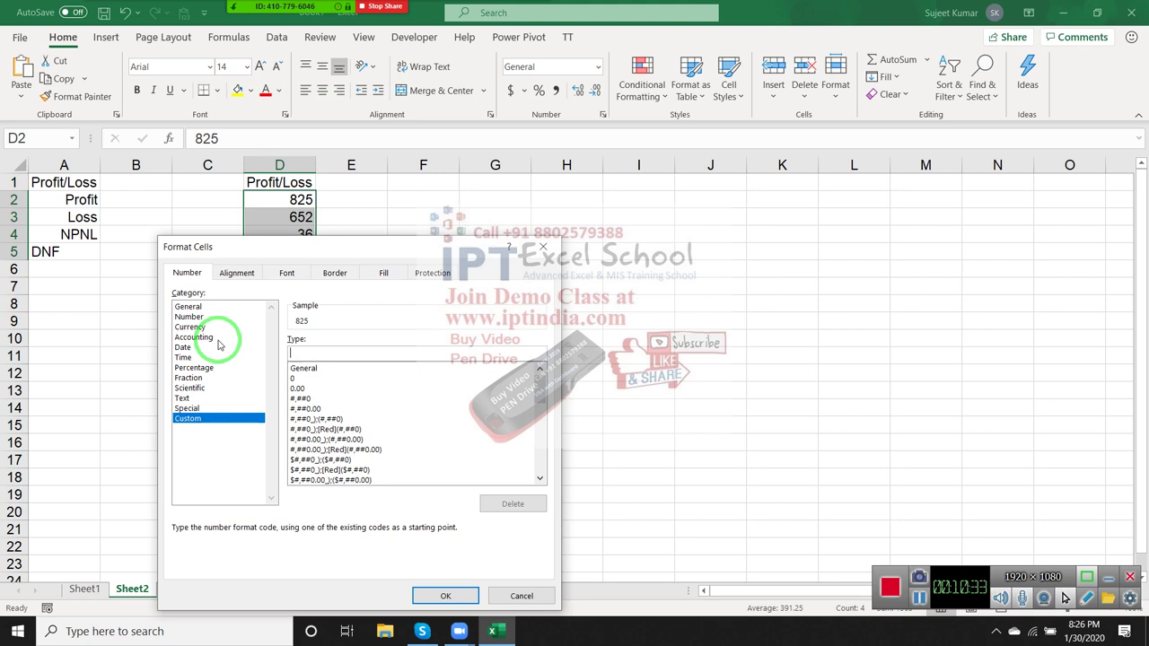
text(")
text(N)
key(BackSpace)
text(Pr)
text(o)
text(fit)
text(")
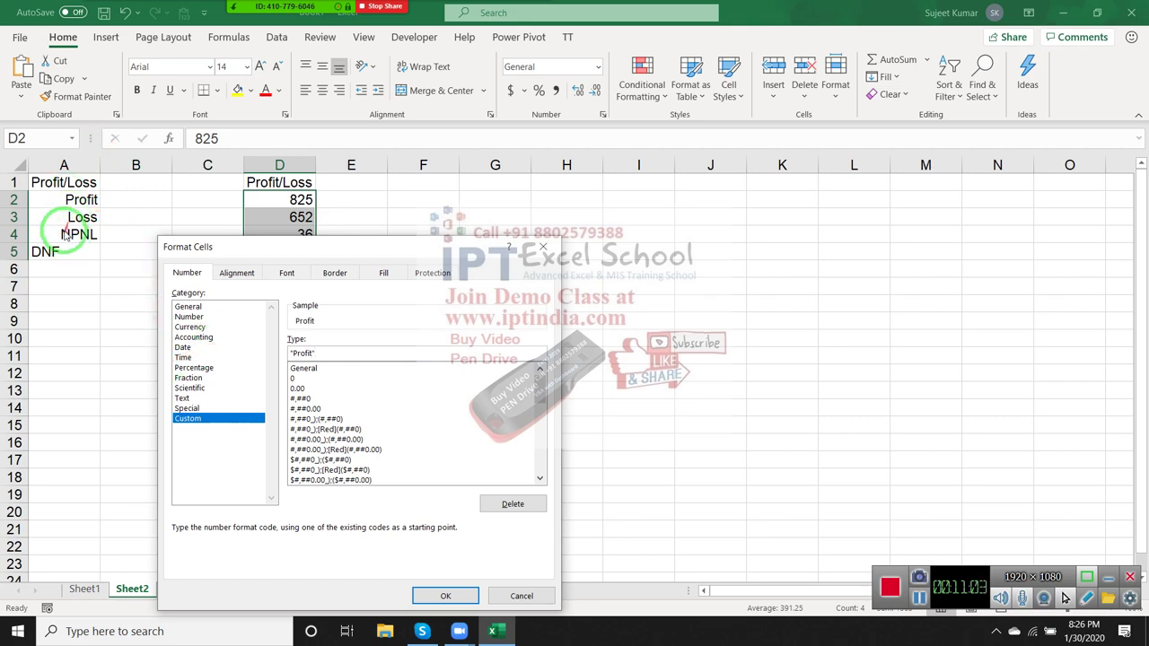
mouse_move(335, 249)
mouse_down()
mouse_move(482, 197)
mouse_move(583, 144)
mouse_up()
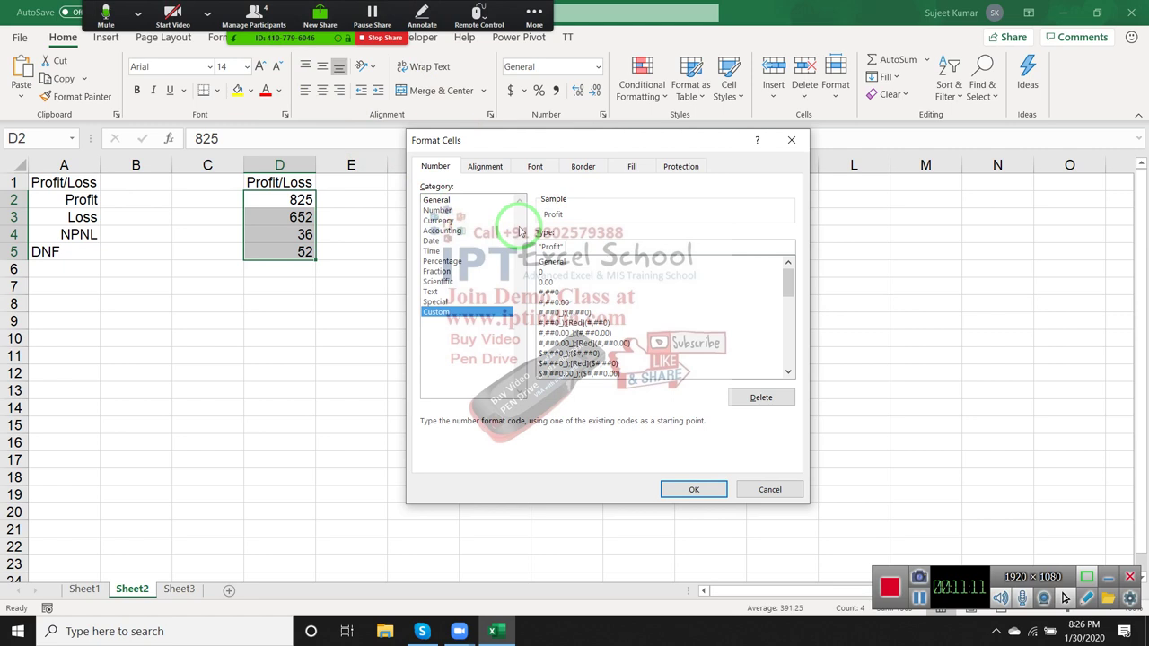
text(#)
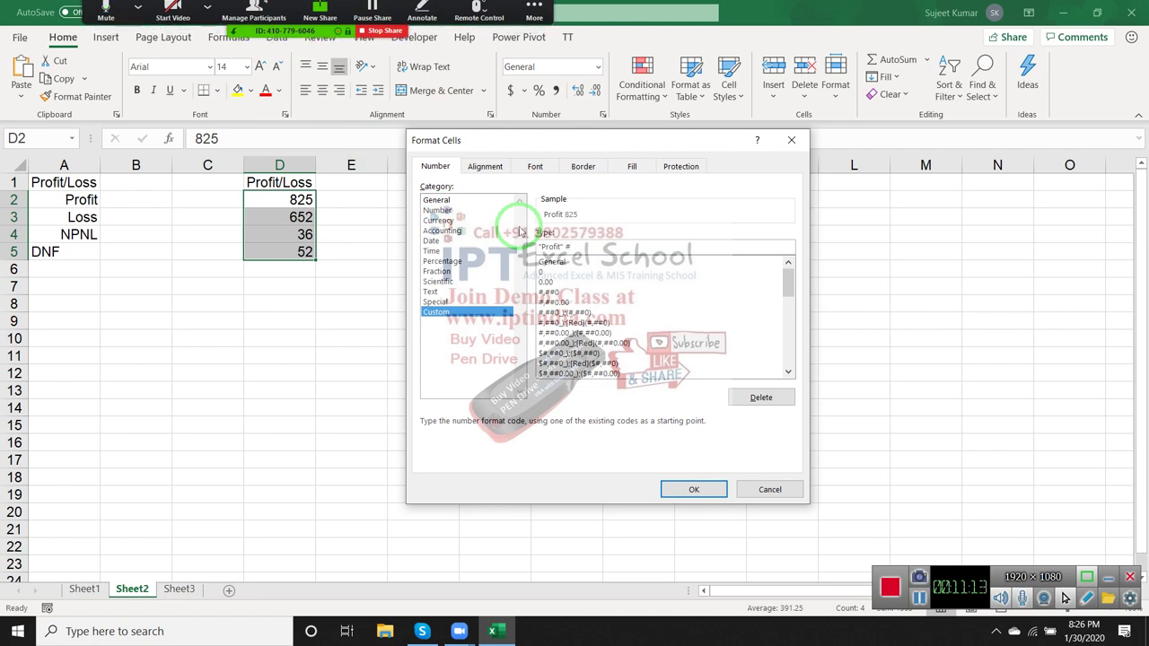
text(,)
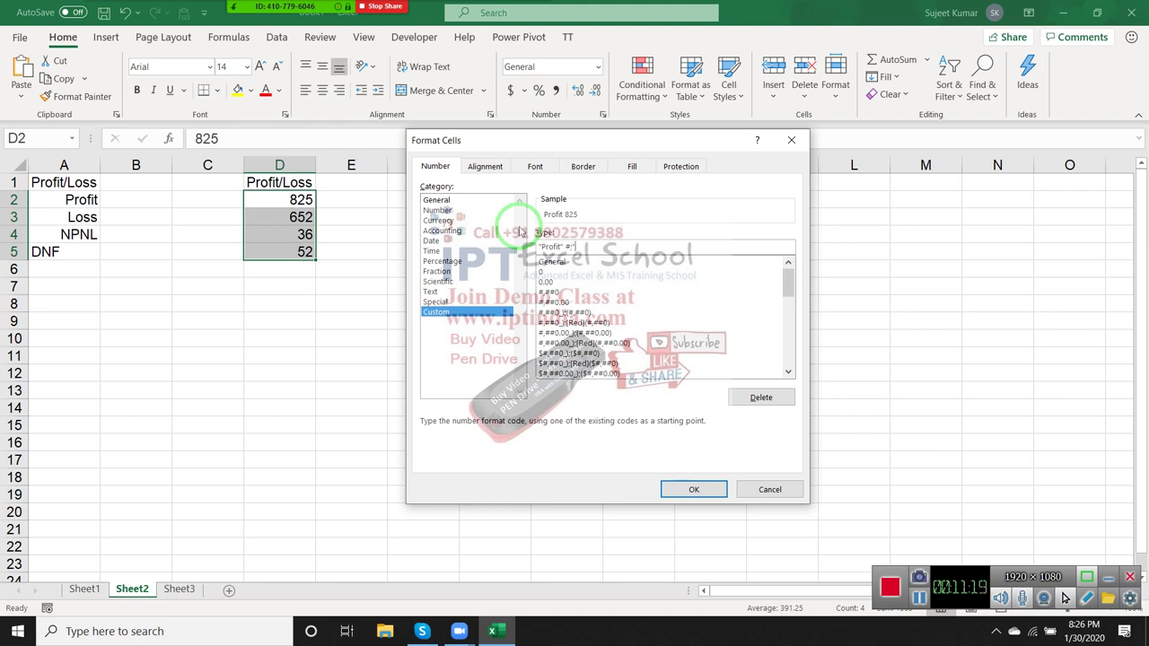
text(Loss" 0)
click(694, 489)
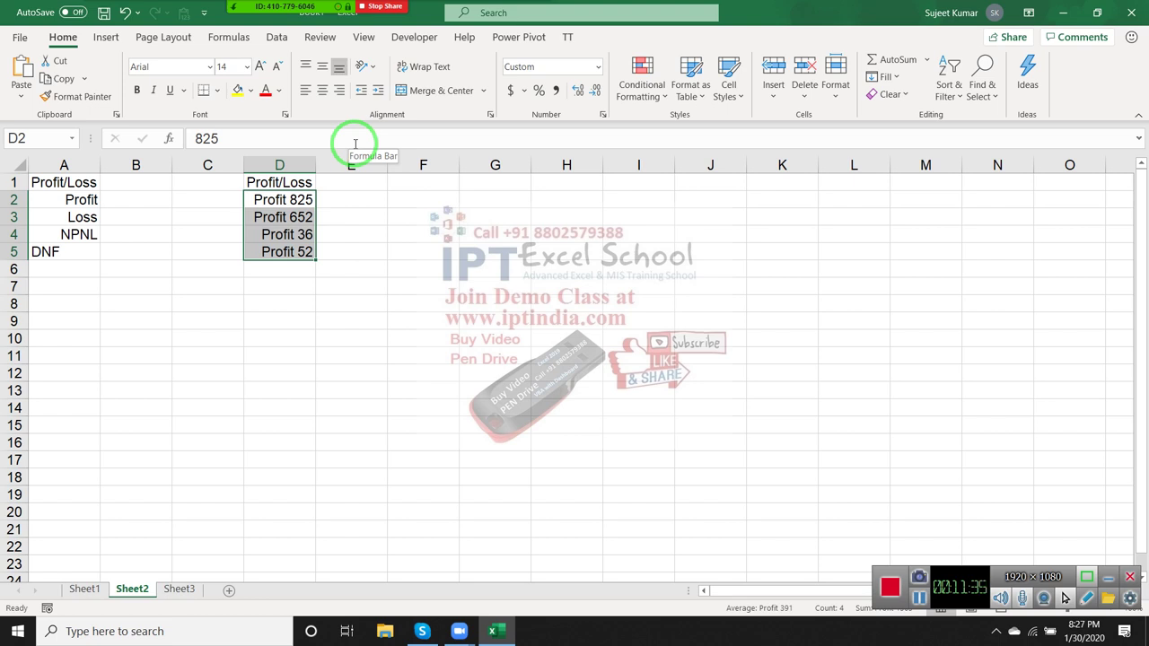
- Add a minus sign before the 0 in the Loss section of D2:D5's custom format
right_click(304, 216)
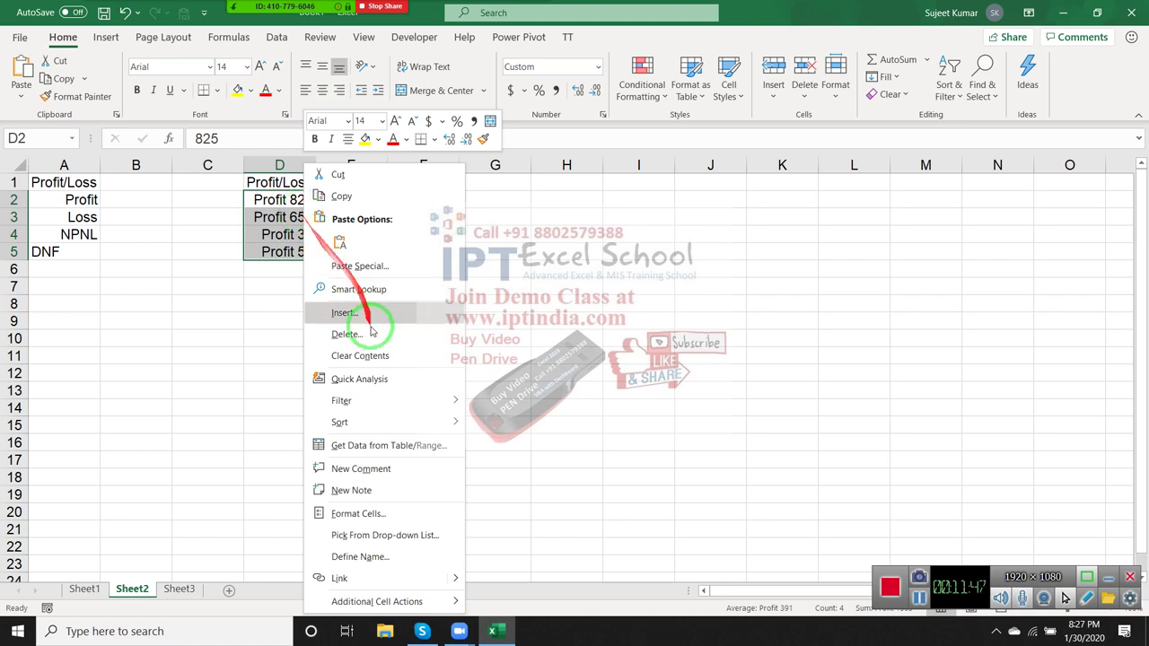
click(371, 519)
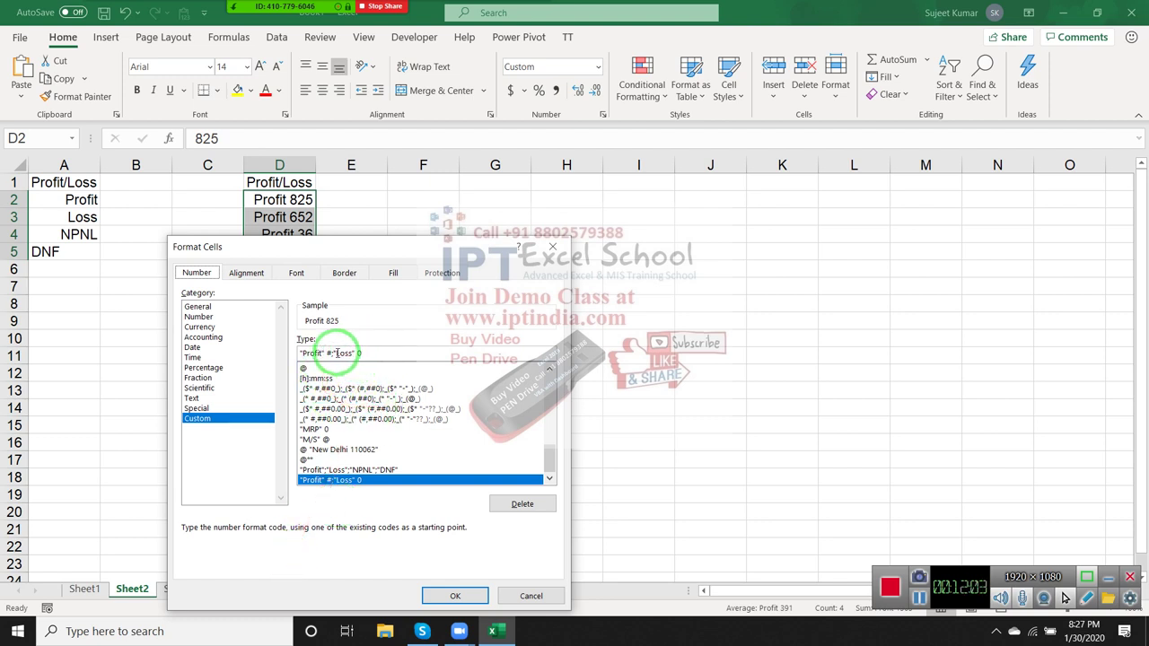
click(359, 353)
text(;)
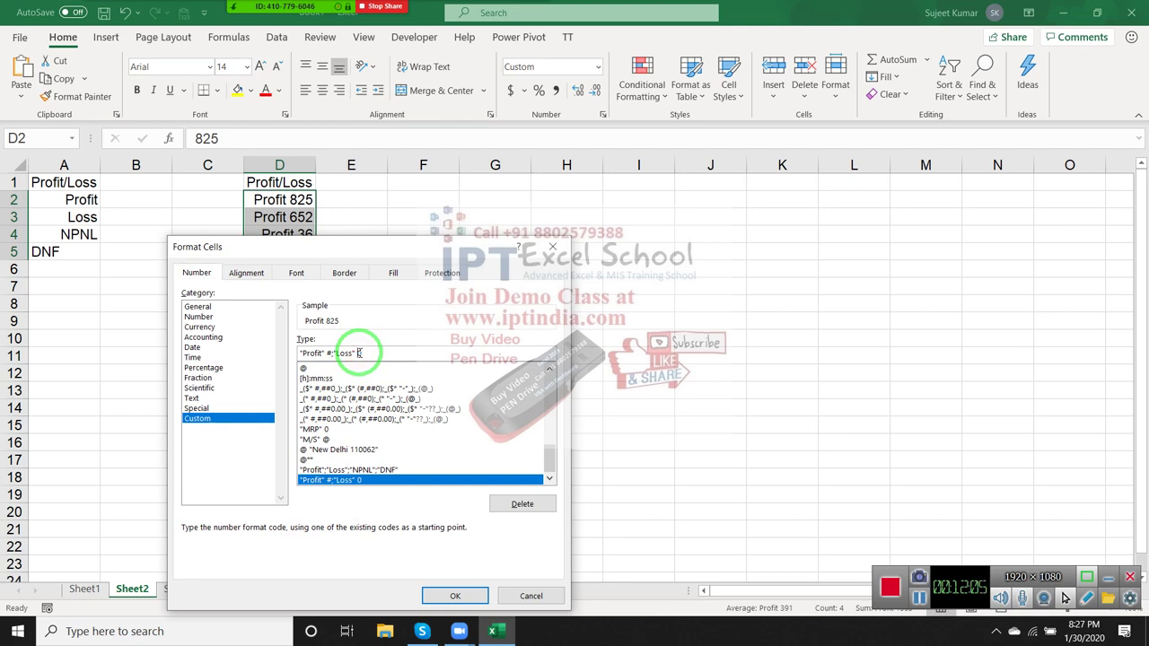
text(#)
text(-)
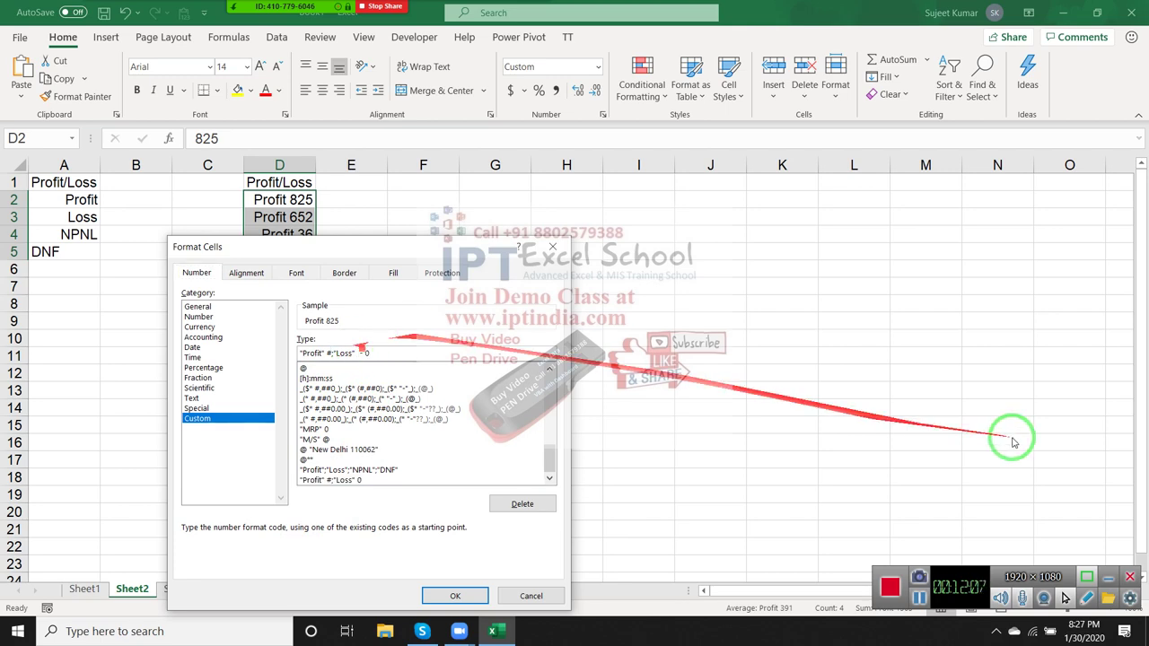
key(Return)
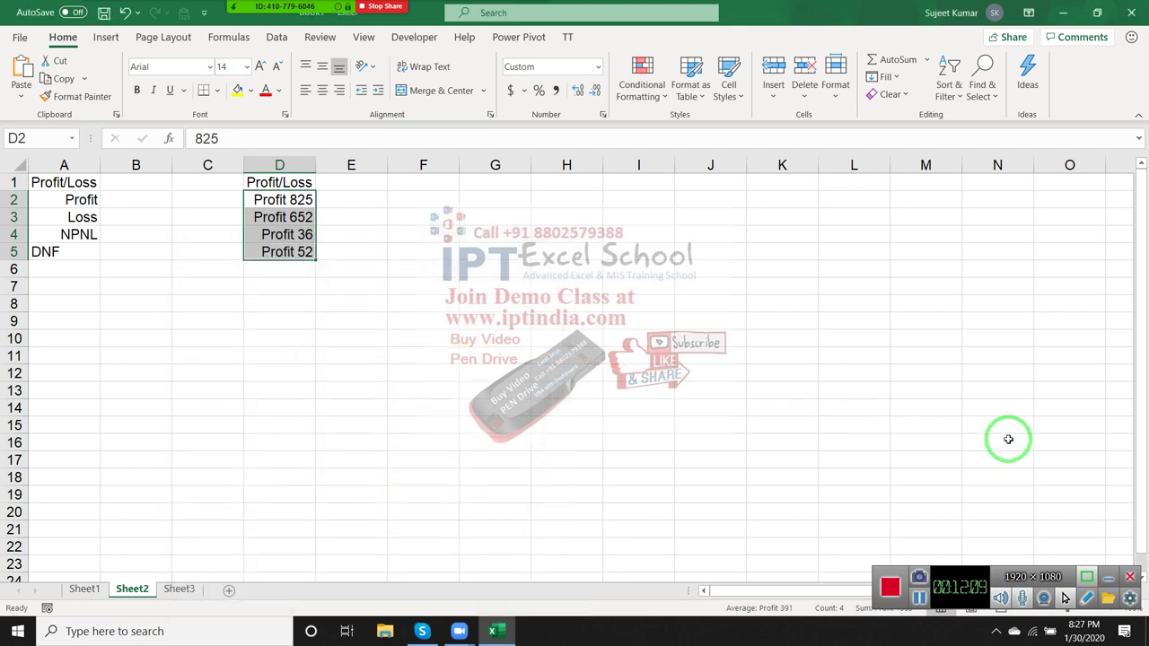
- Change D3 to -652 so it shows Loss - 652, then review column D
key(Down)
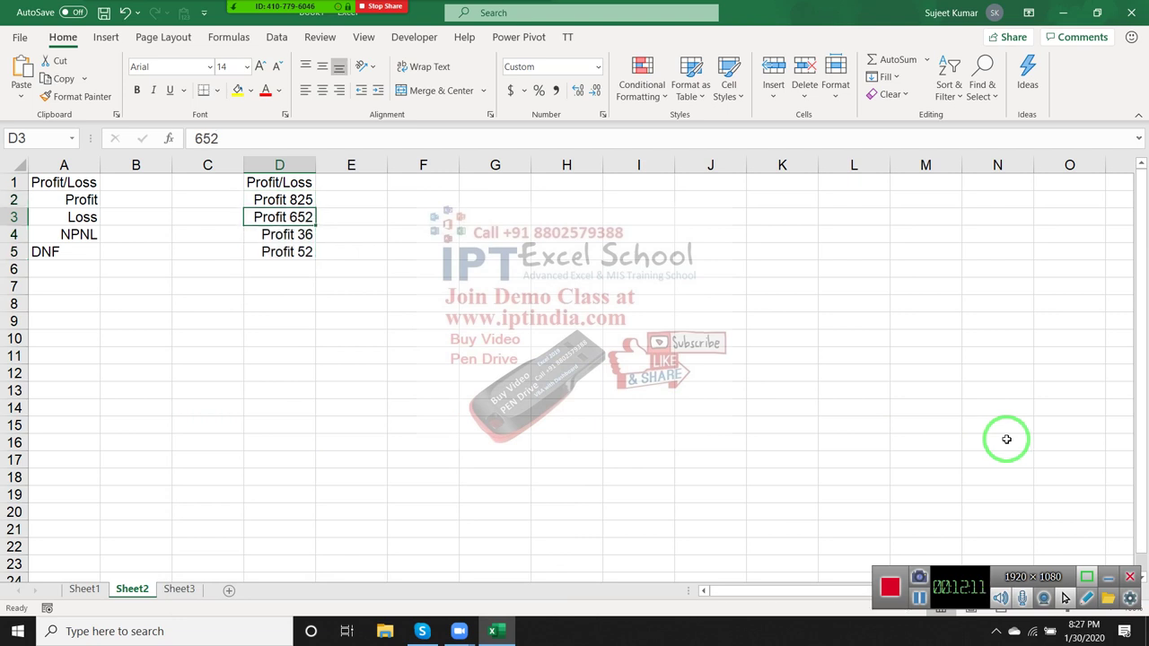
text(- 652)
key(Return)
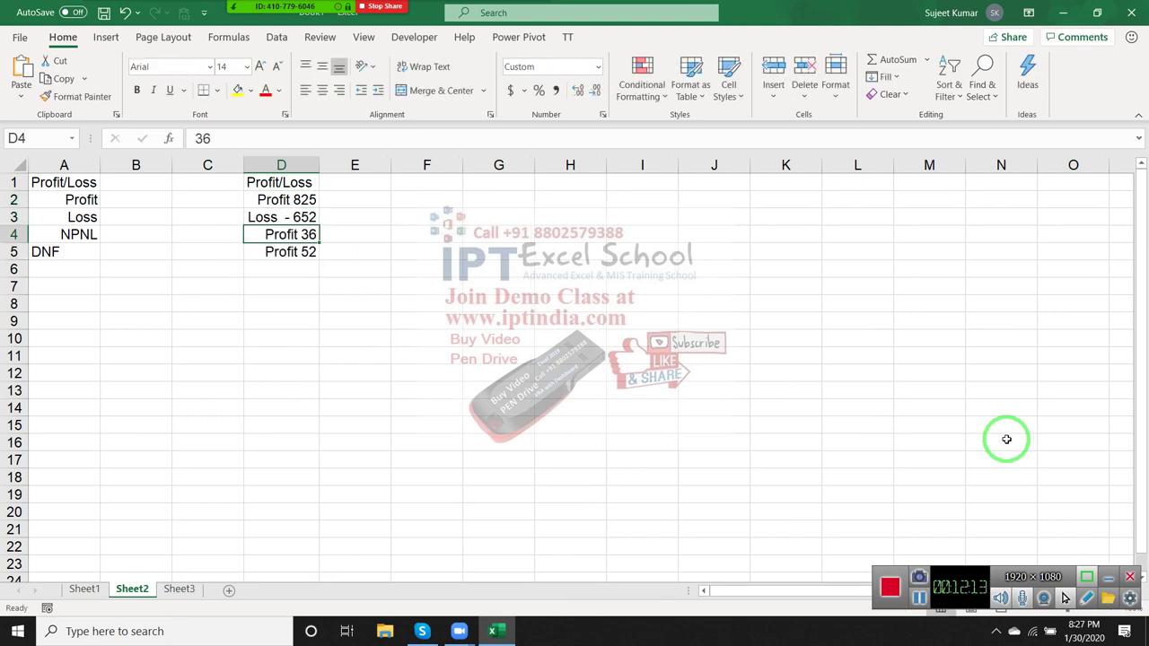
key(Up)
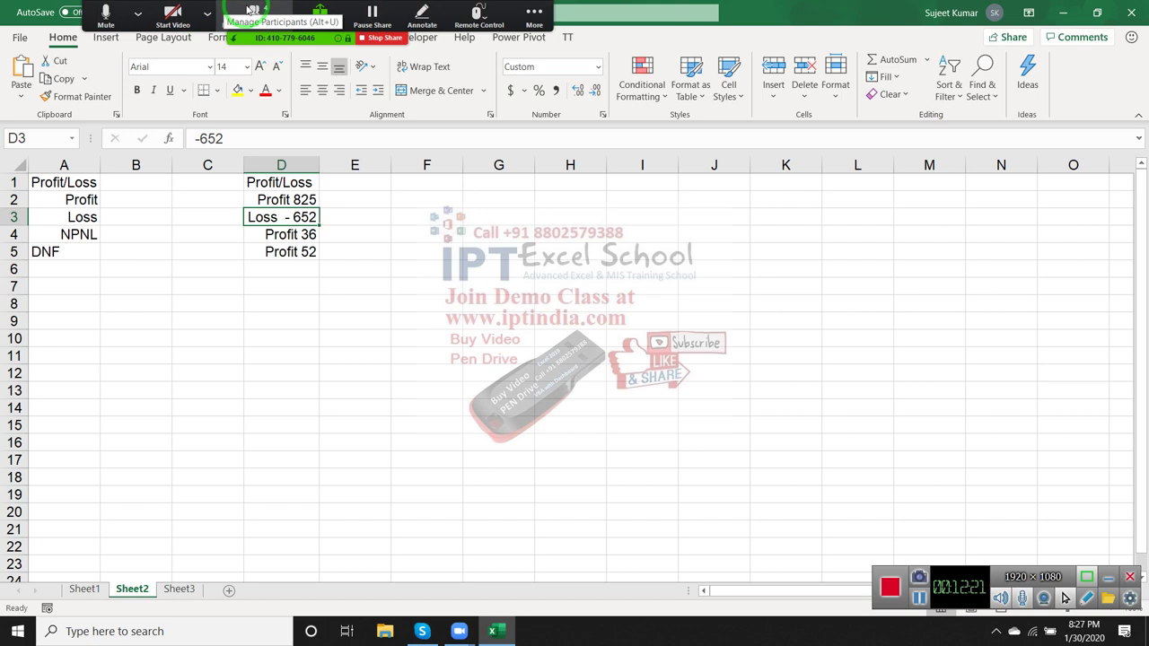
mouse_move(314, 13)
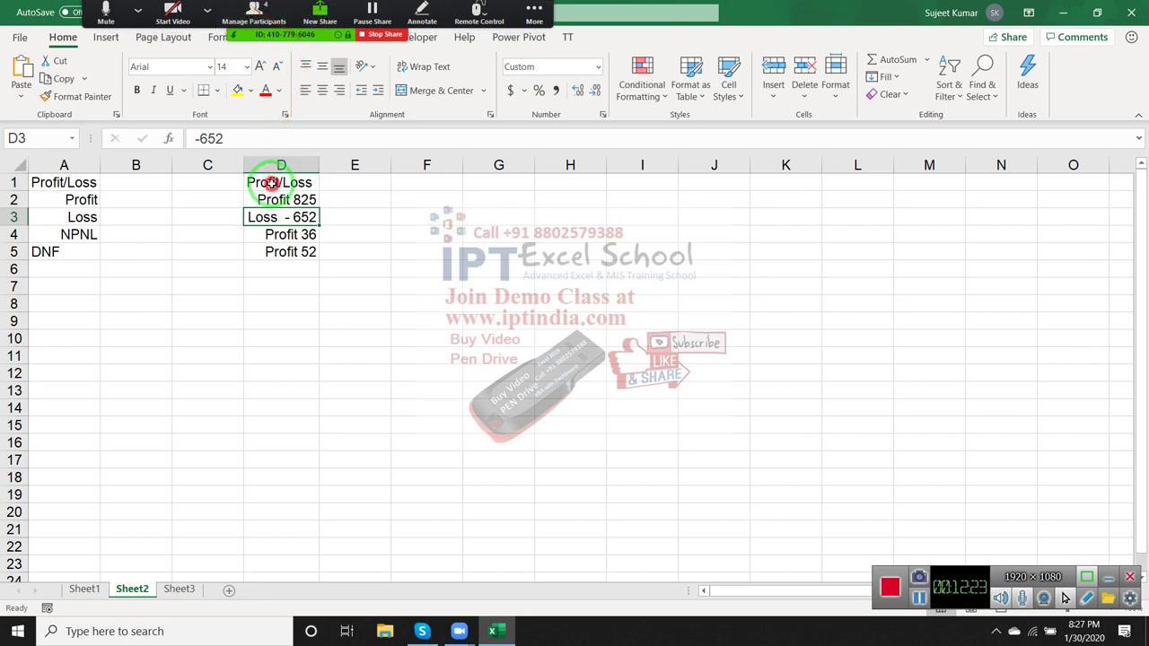
drag(269, 182, 272, 252)
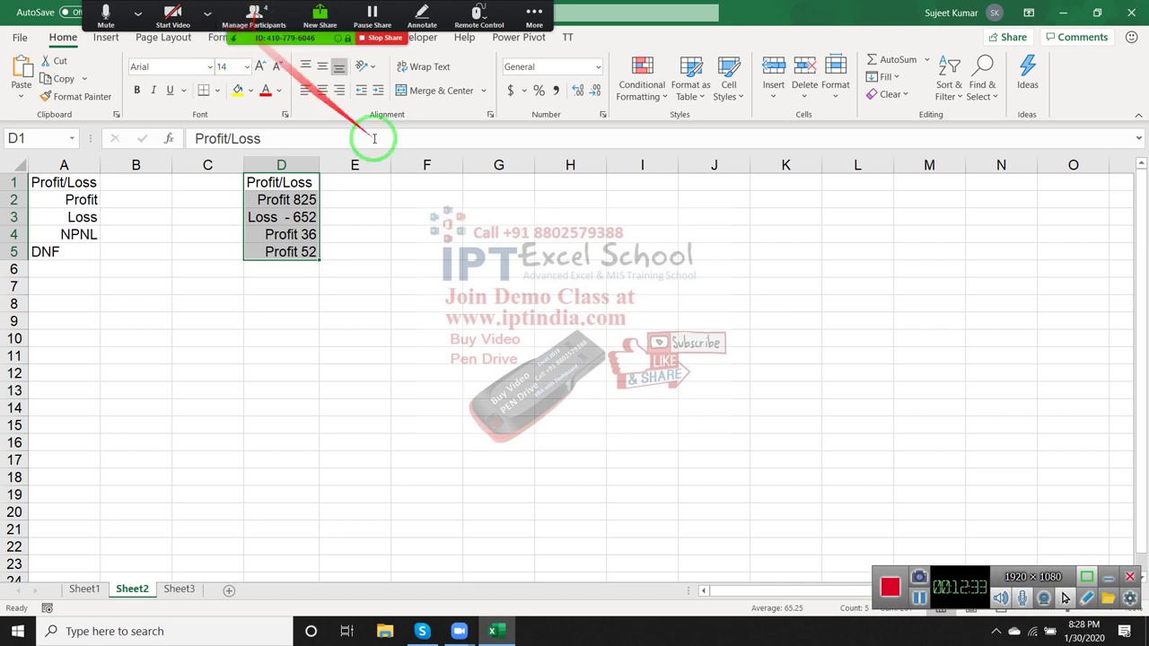
click(254, 404)
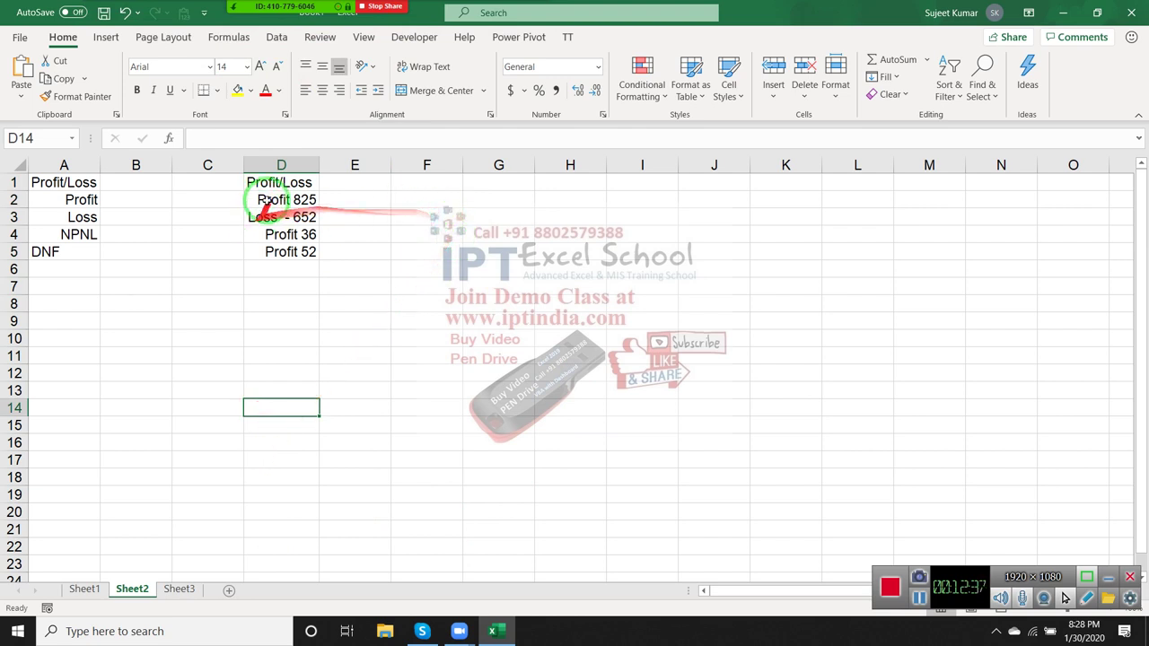
drag(267, 199, 274, 254)
click(334, 255)
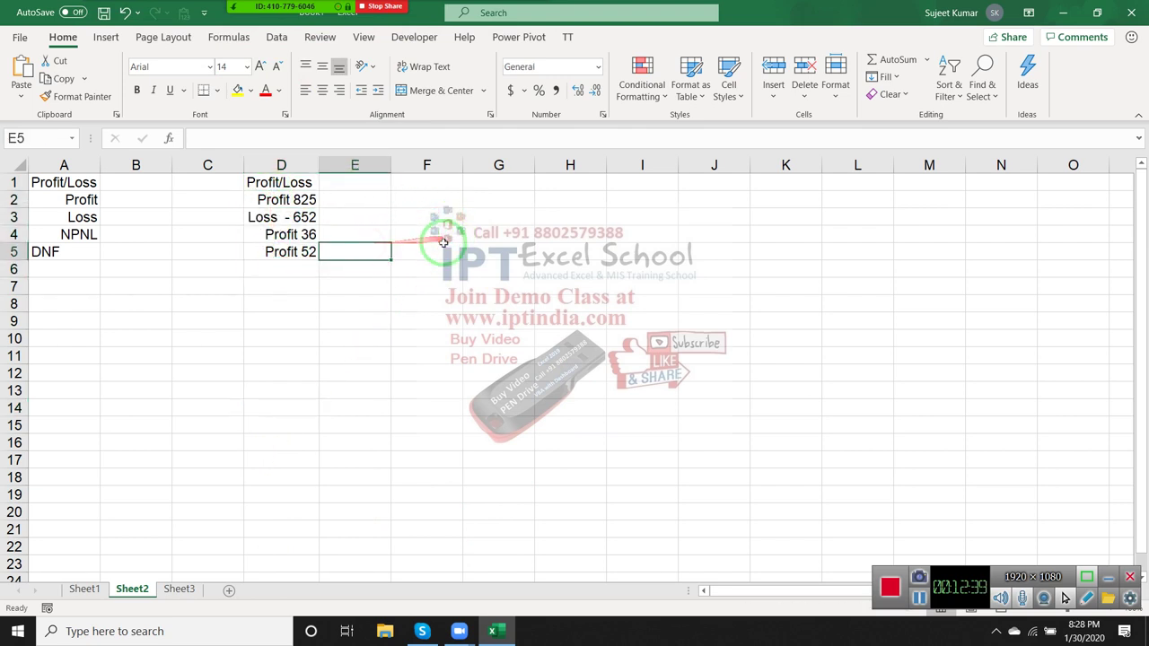
- Enter the date 8/1 in cell G3
click(500, 223)
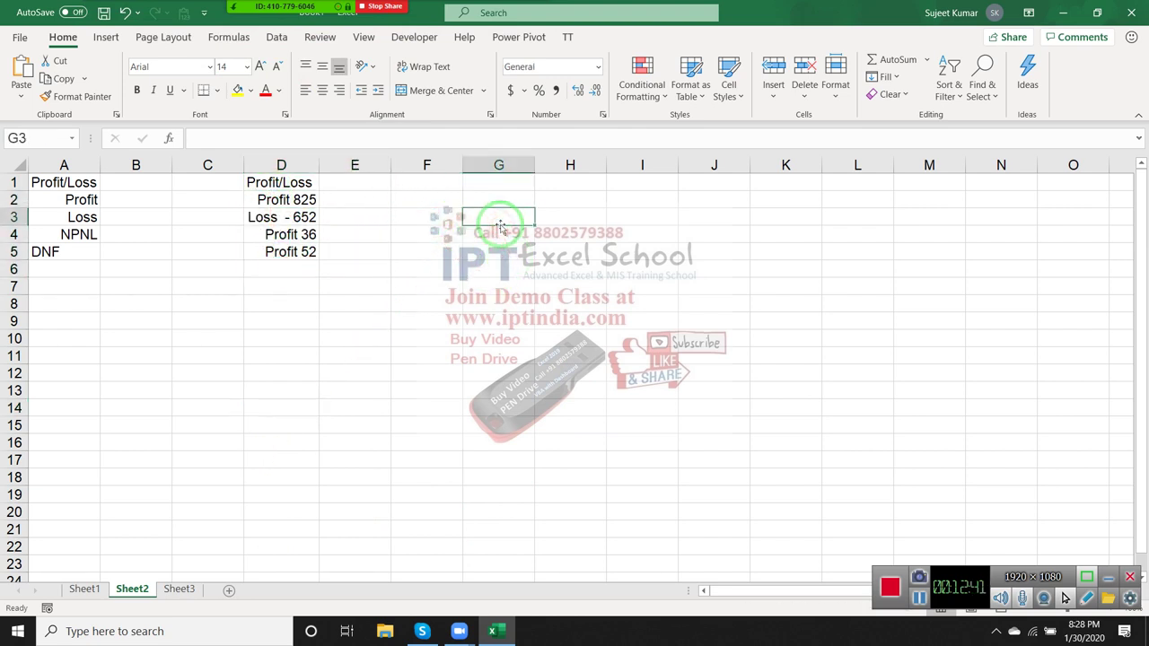
text(8)
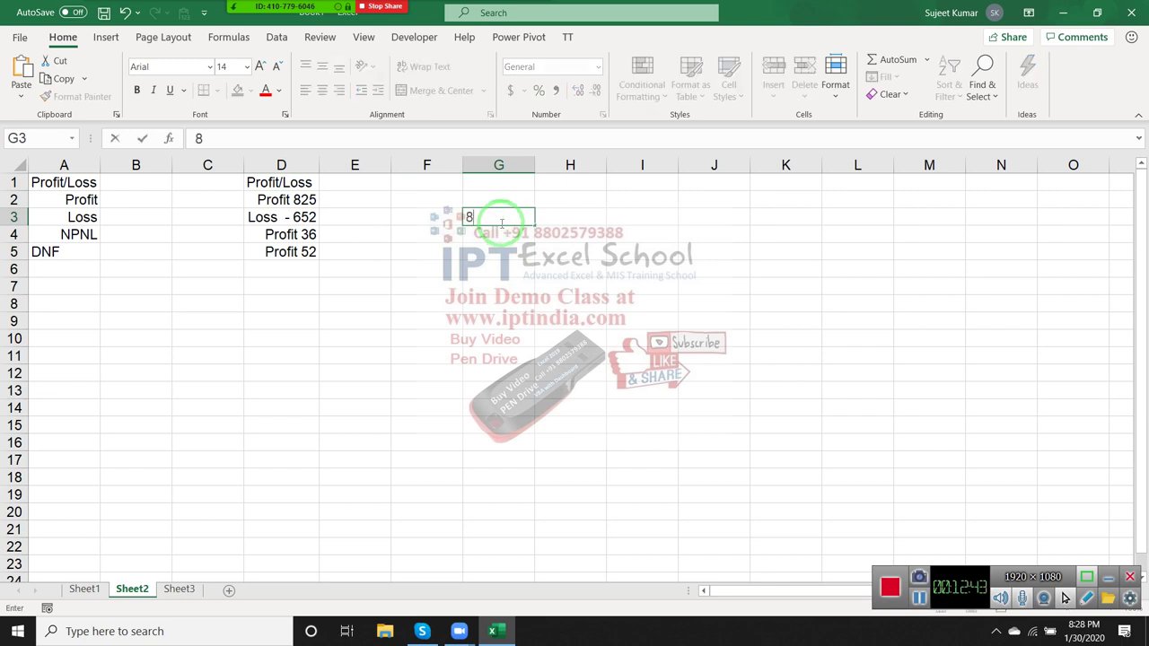
text(/1)
key(Return)
click(501, 224)
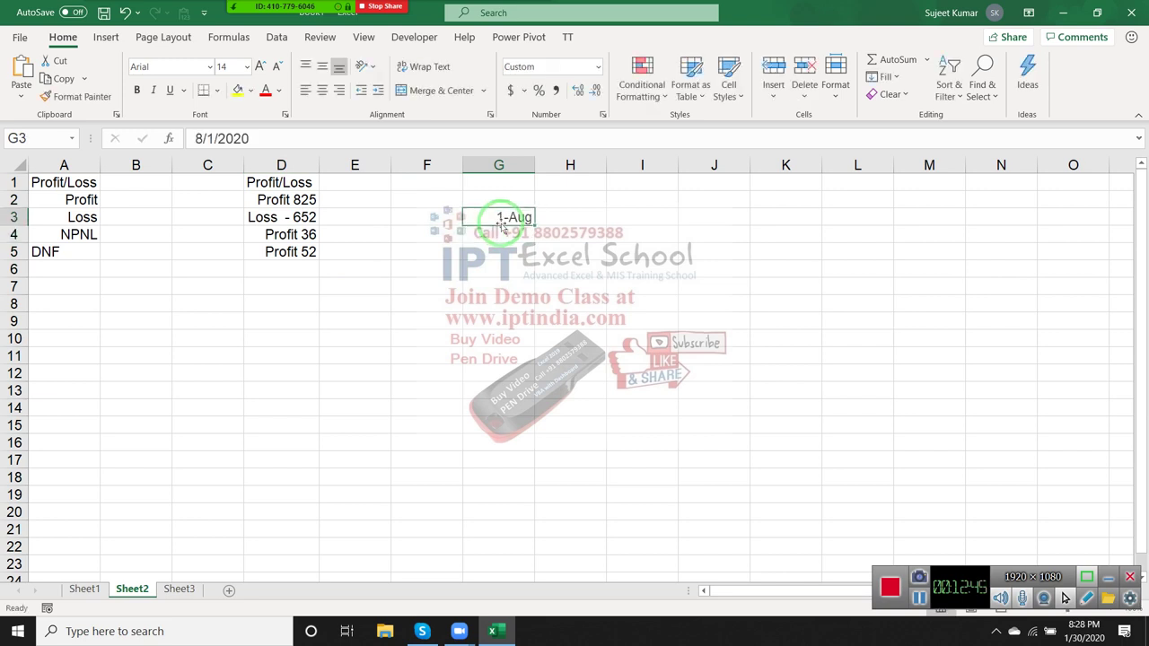
key(shift+Down)
key(shift+Down)
key(shift+Down)
click(501, 221)
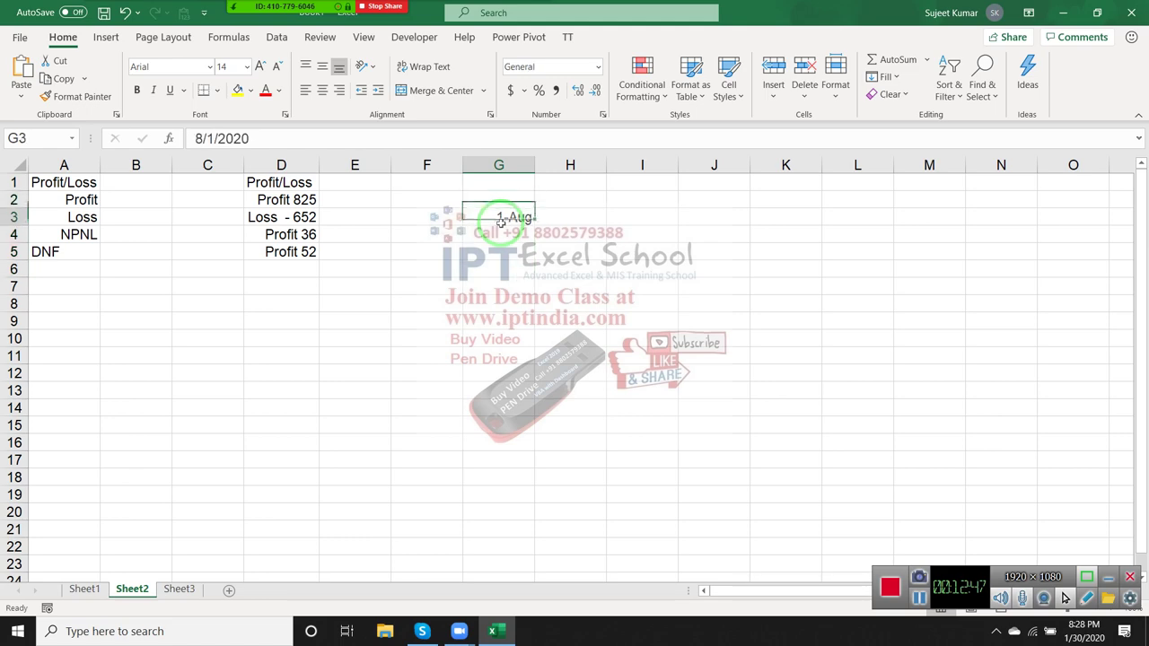
- Open G3's number format settings on the Date category
click(602, 114)
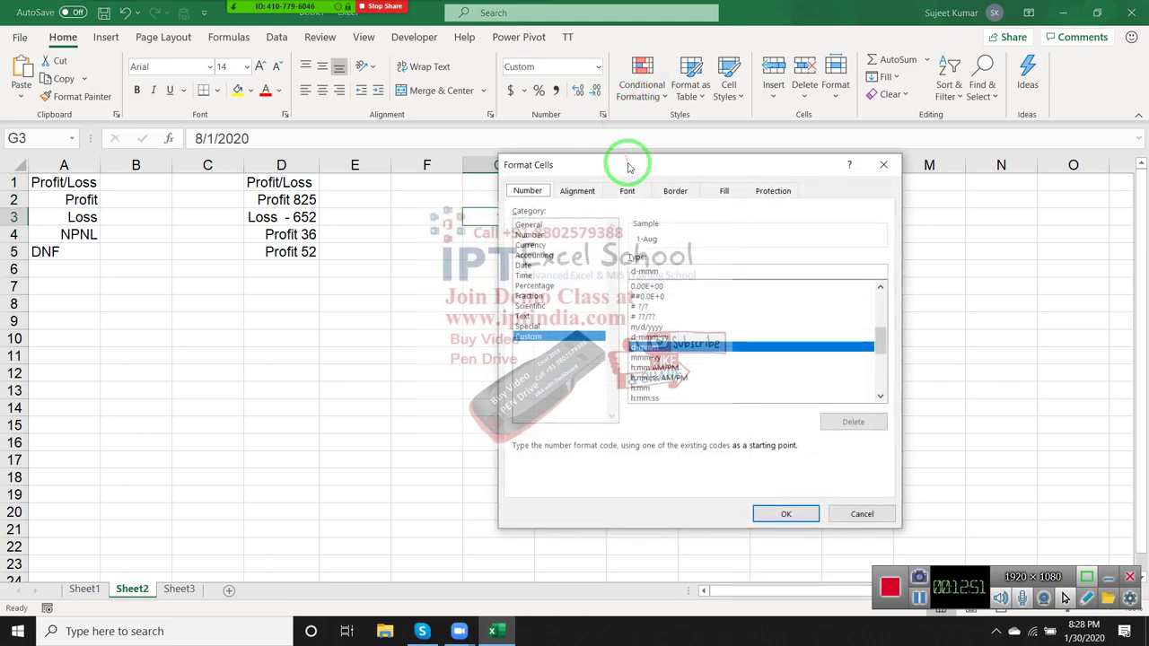
drag(628, 164, 721, 146)
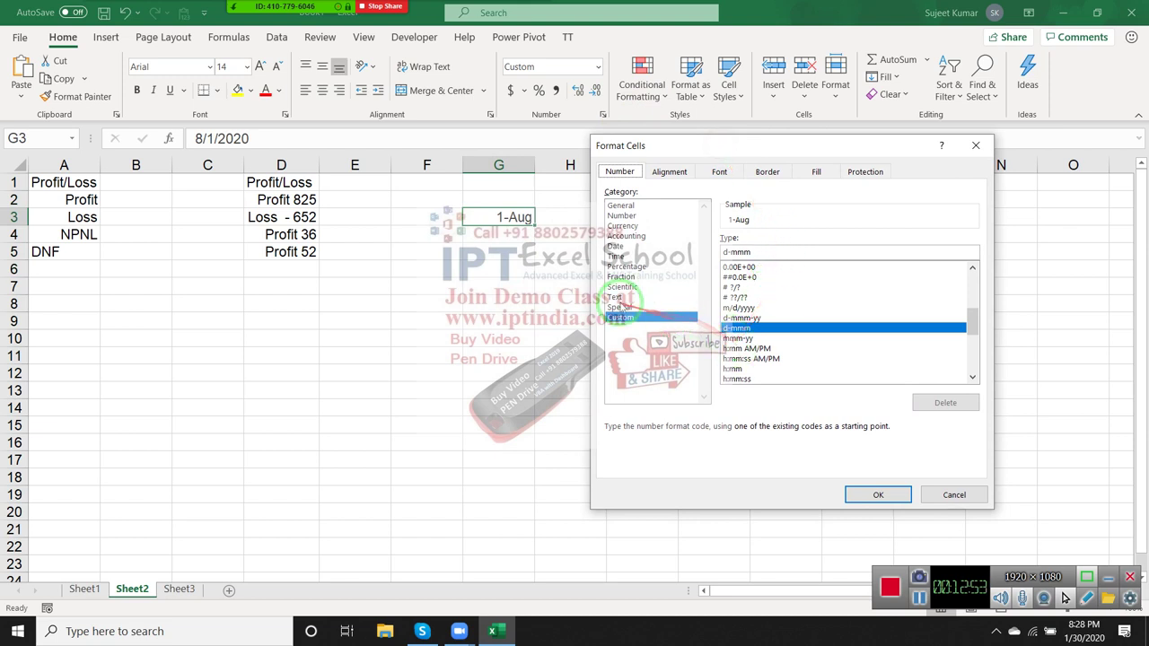
click(616, 248)
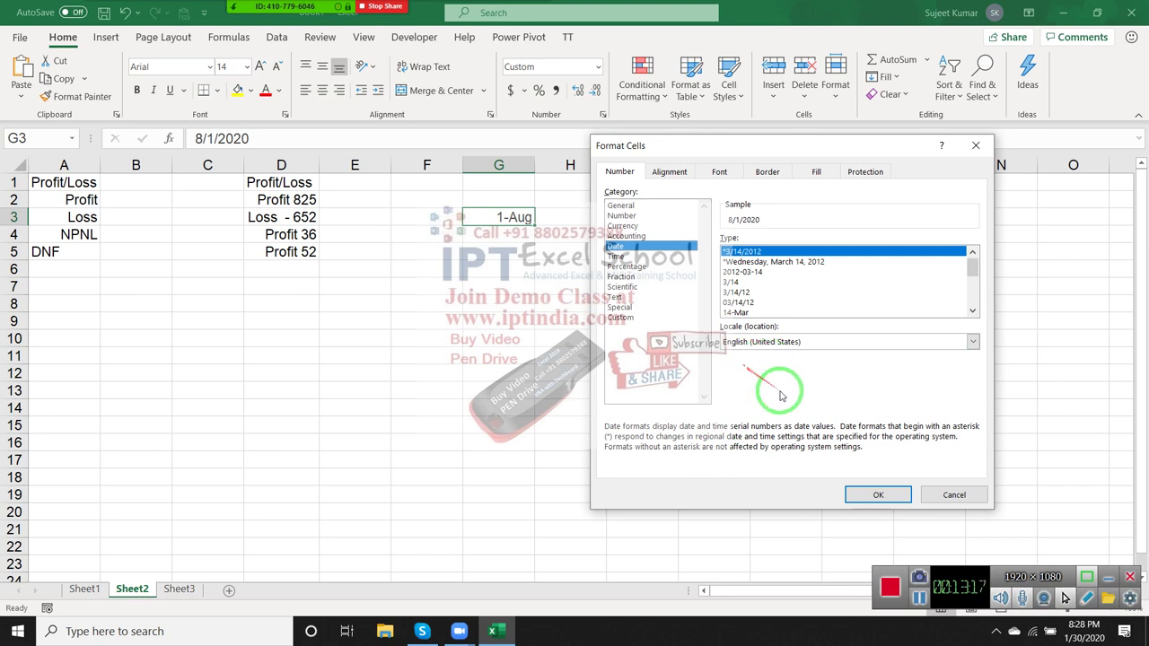
- Replace G3's m/d/yyyy custom code with a weekday-and-month code, previewing Saturday August
click(634, 319)
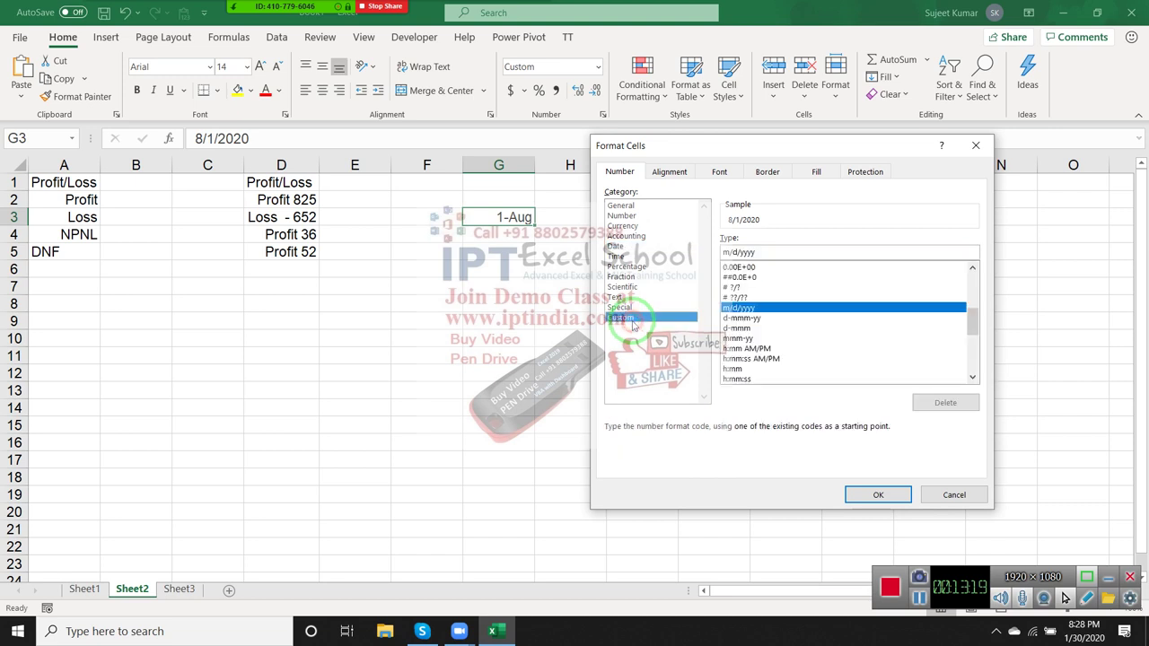
click(749, 252)
drag(750, 252, 660, 256)
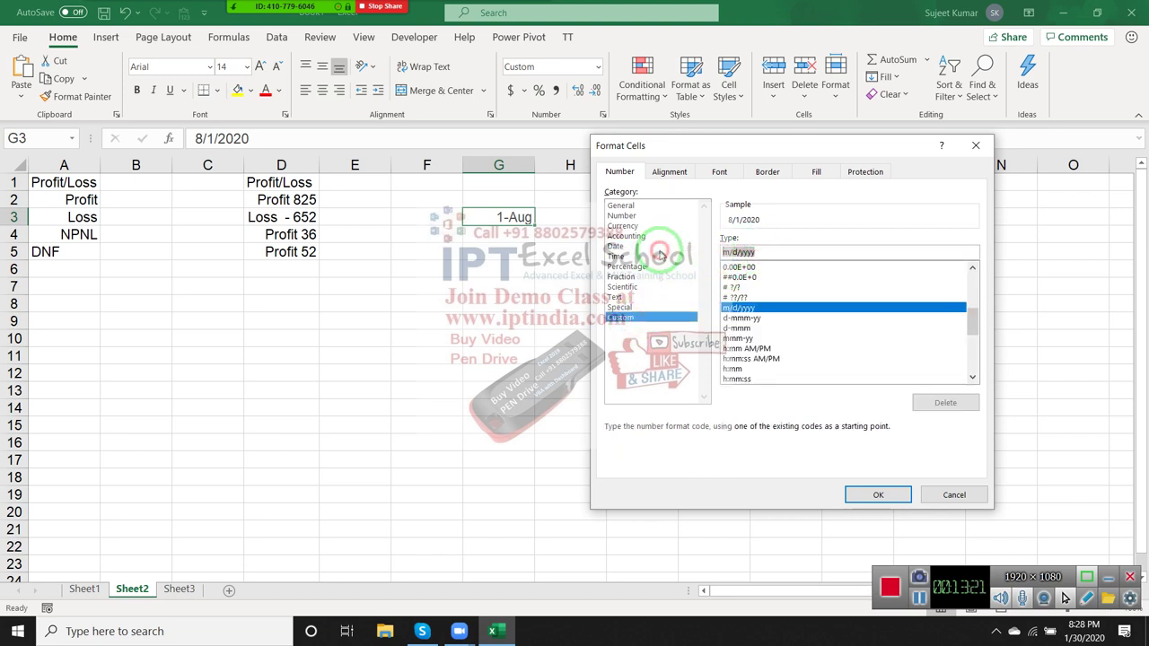
text(de)
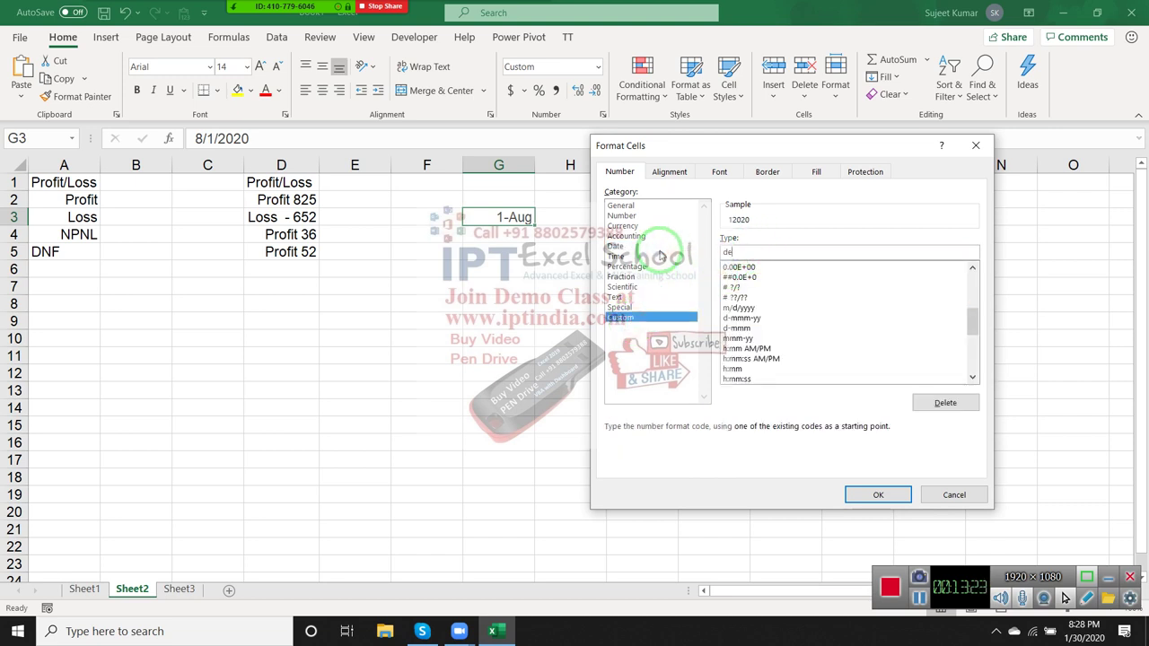
key(BackSpace)
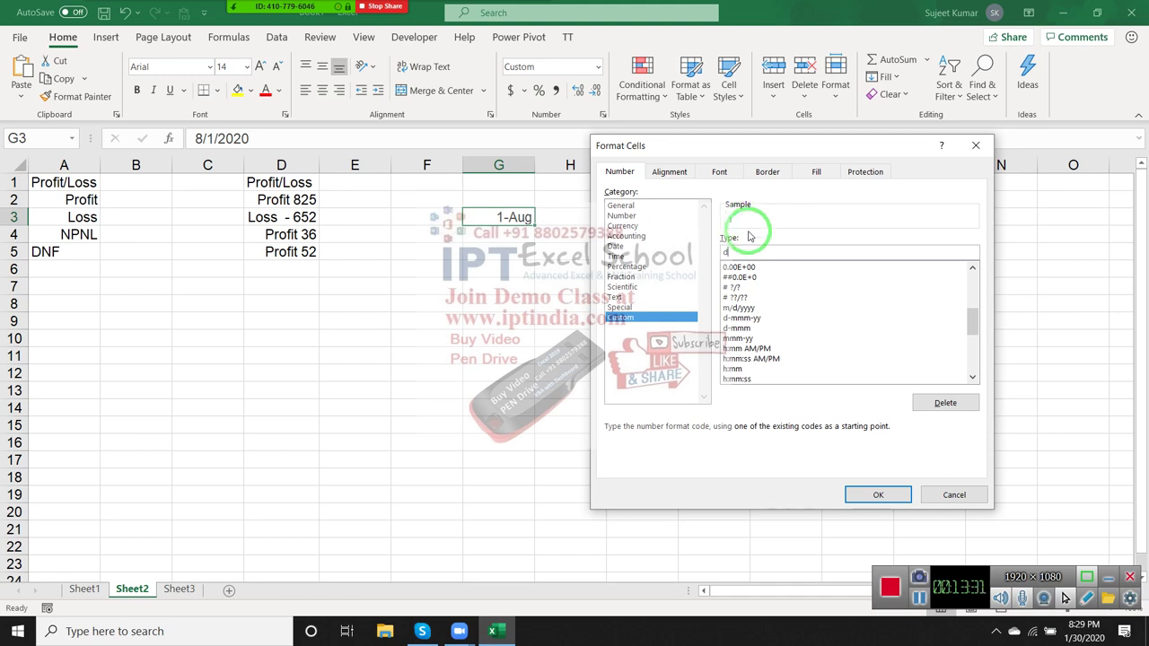
click(745, 229)
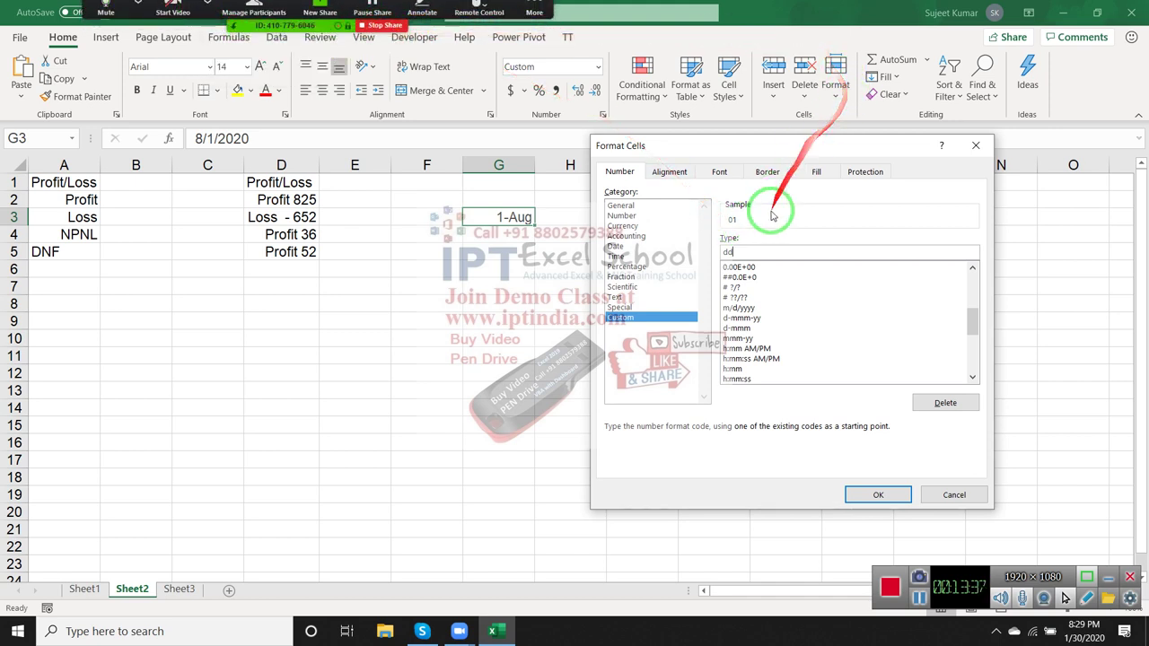
text(d)
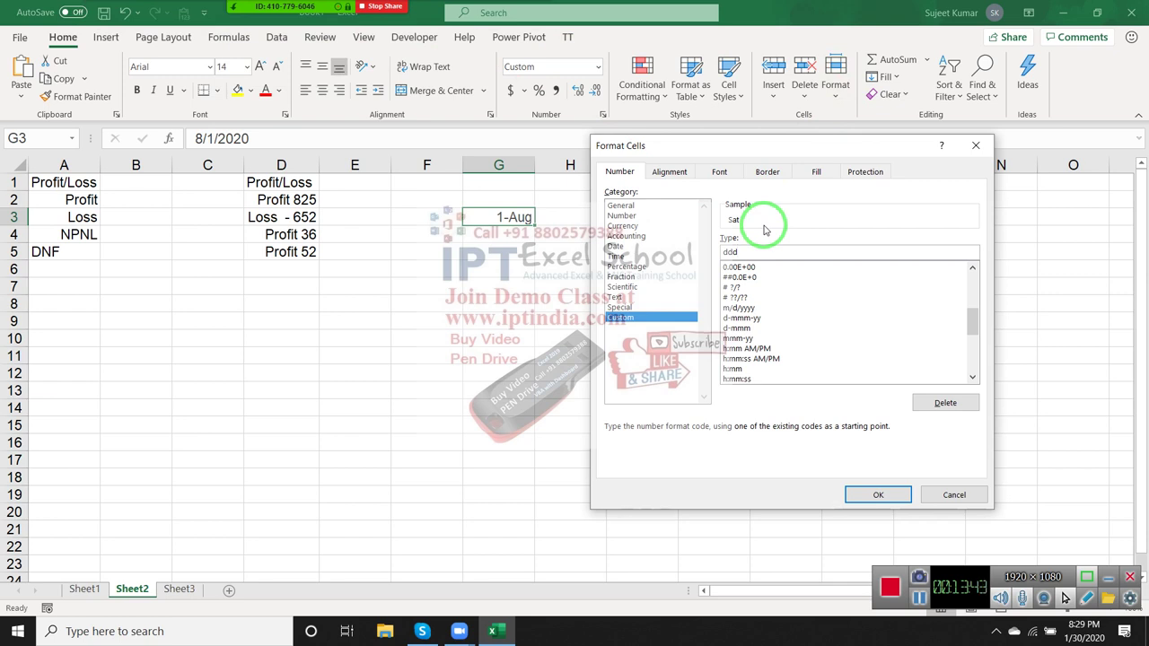
text(d)
text(m)
text(m)
text(m)
text(m)
text(m)
key(BackSpace)
key(BackSpace)
- Finish the code as dddd mmm yyyy and apply it so G3 shows Saturday Aug 2020
text(y)
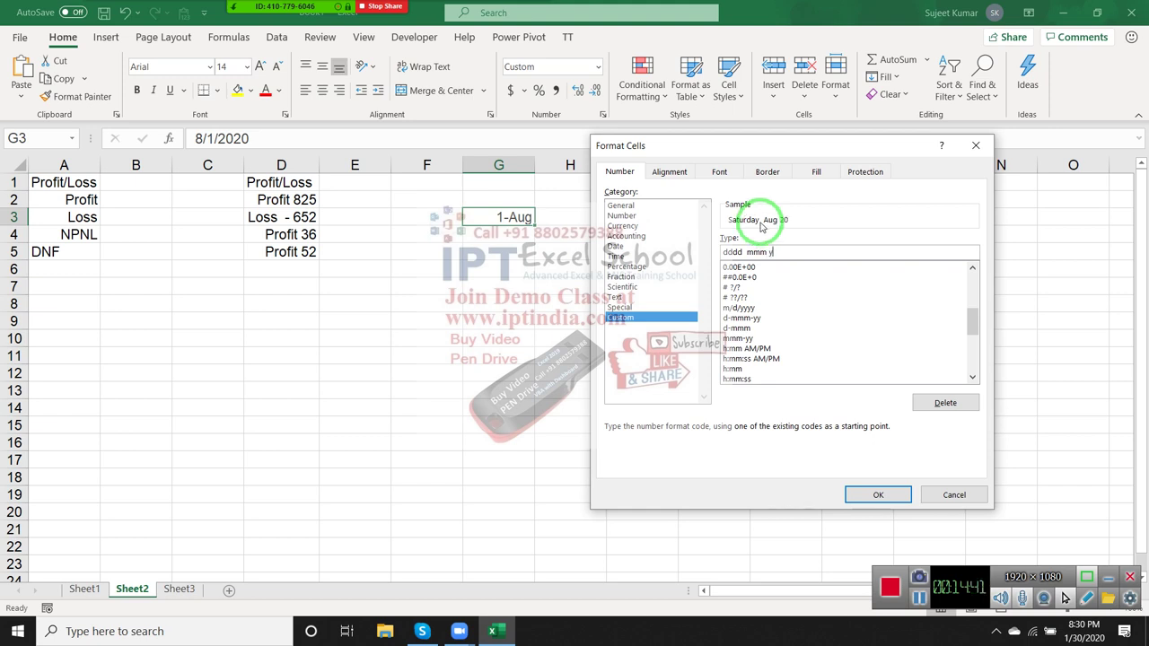
text(yyu)
text(y)
text(yyy)
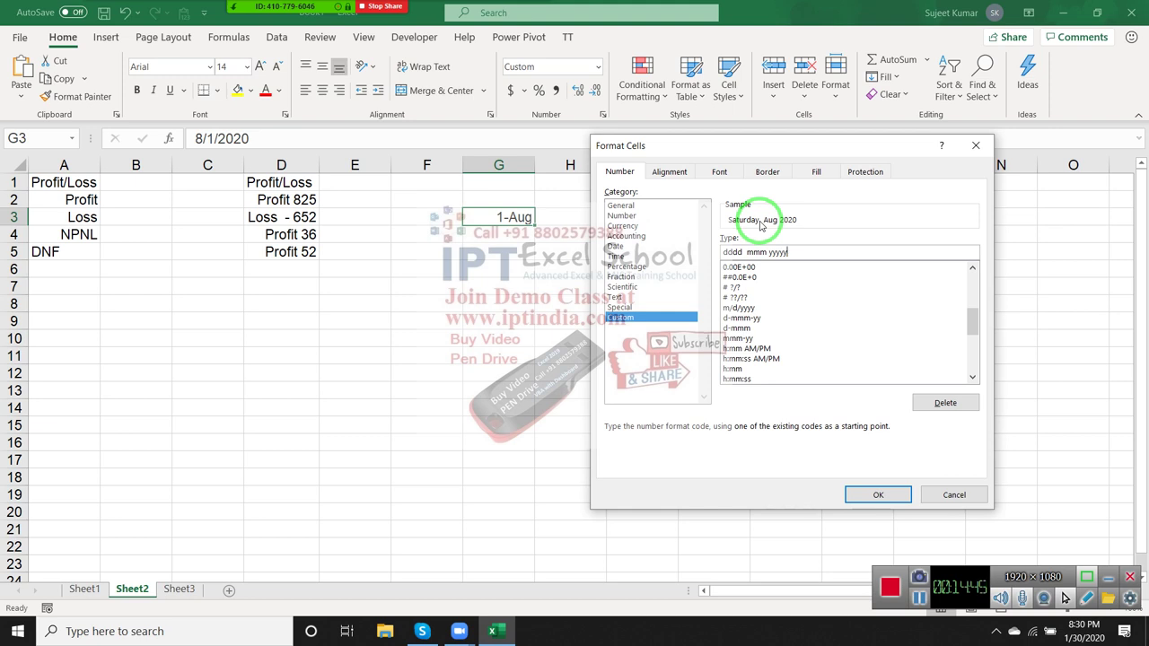
key(BackSpace)
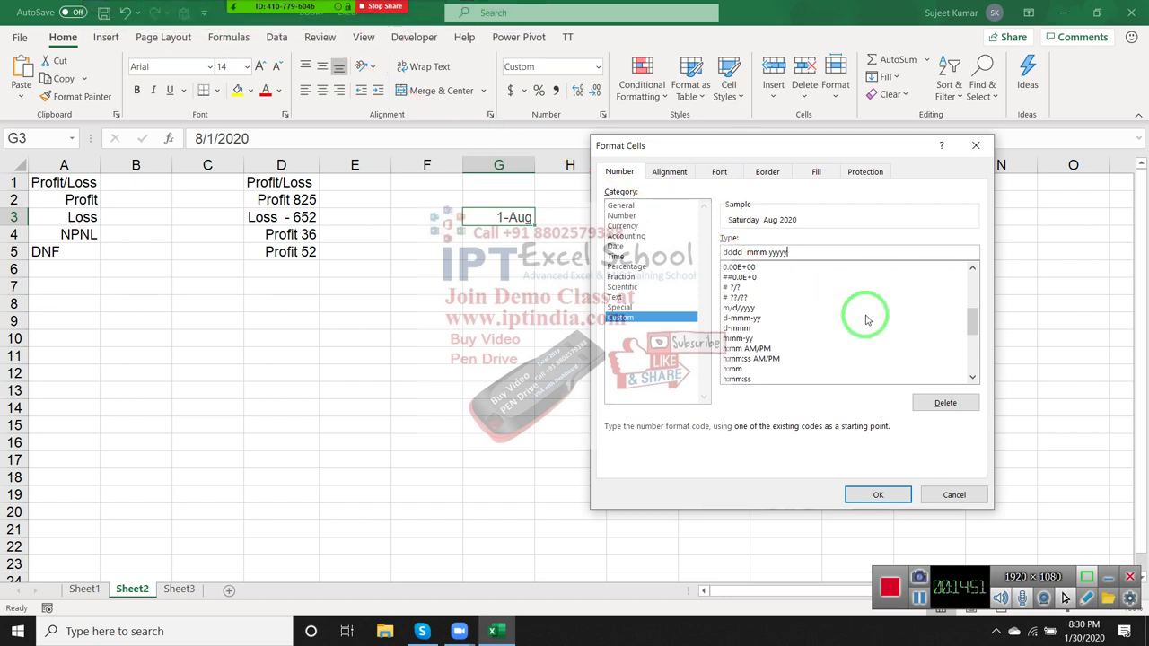
key(Return)
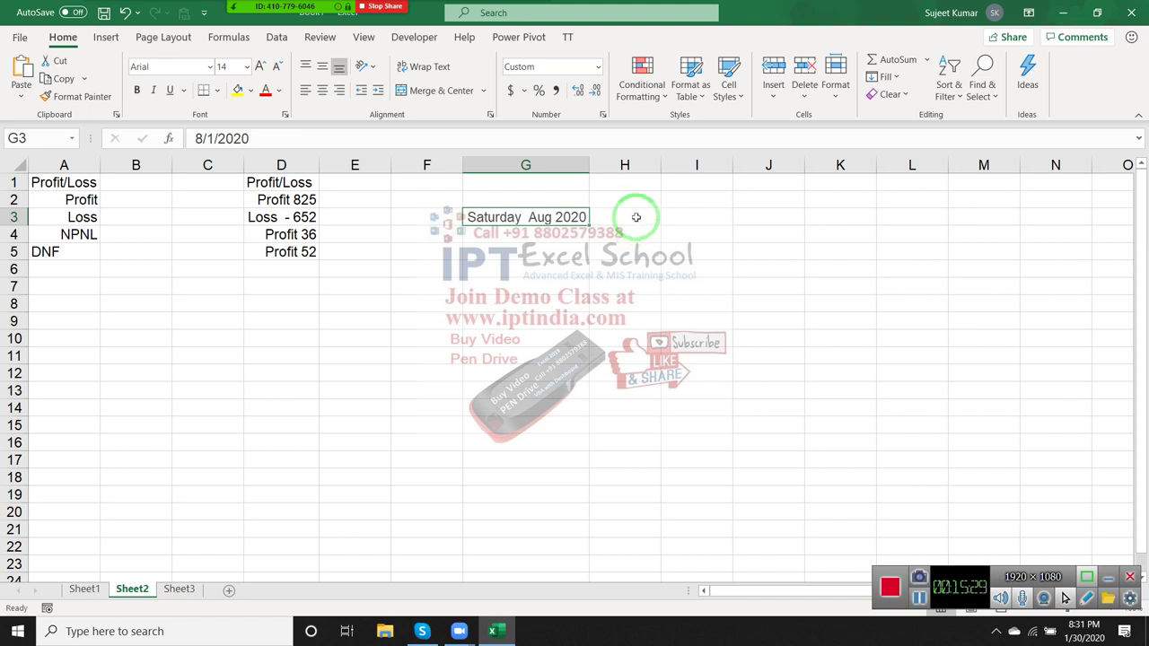
- Enter 1/30 in H3 and fill the dates down to H7 (30-Jan to 3-Feb)
click(637, 222)
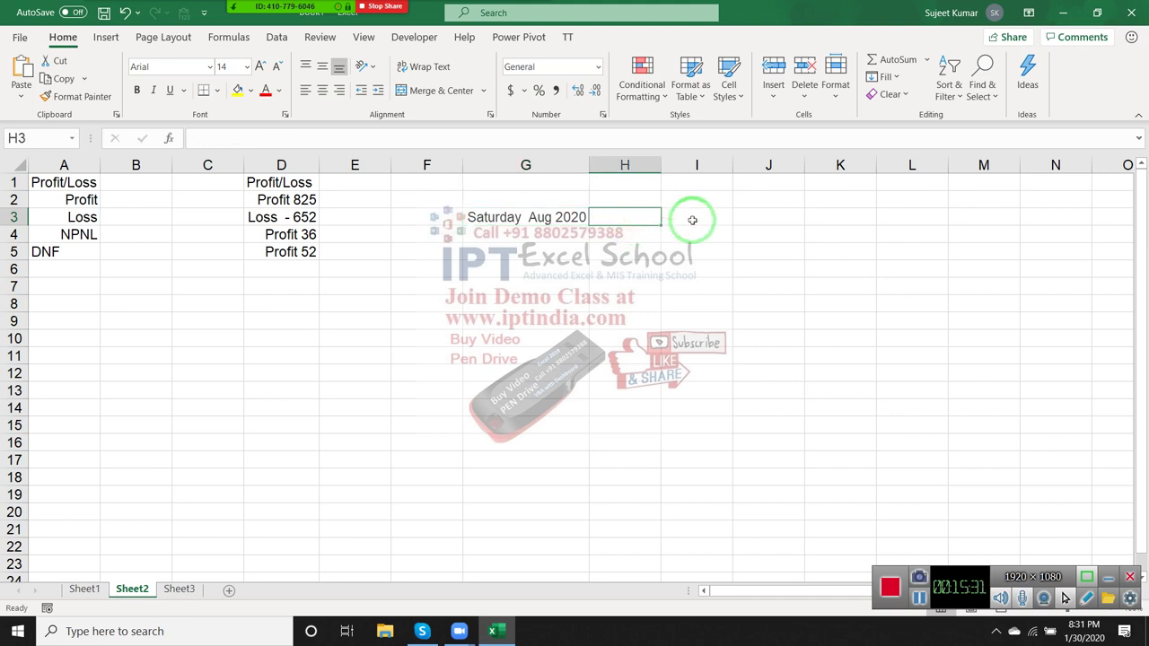
text(1)
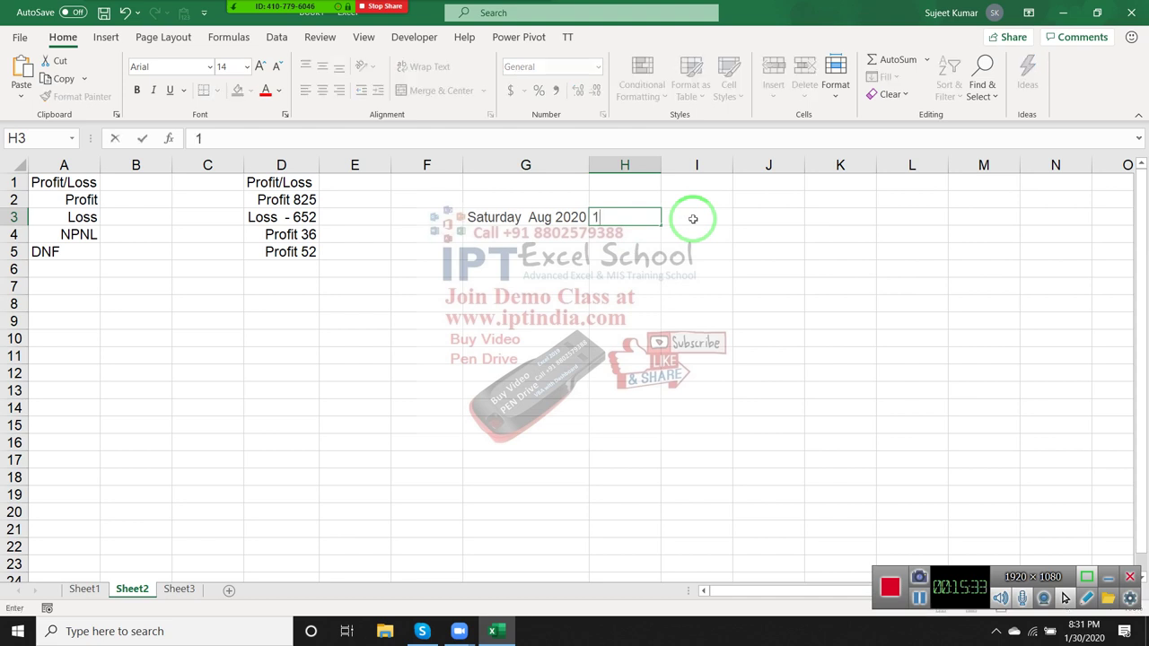
text(/30)
key(Return)
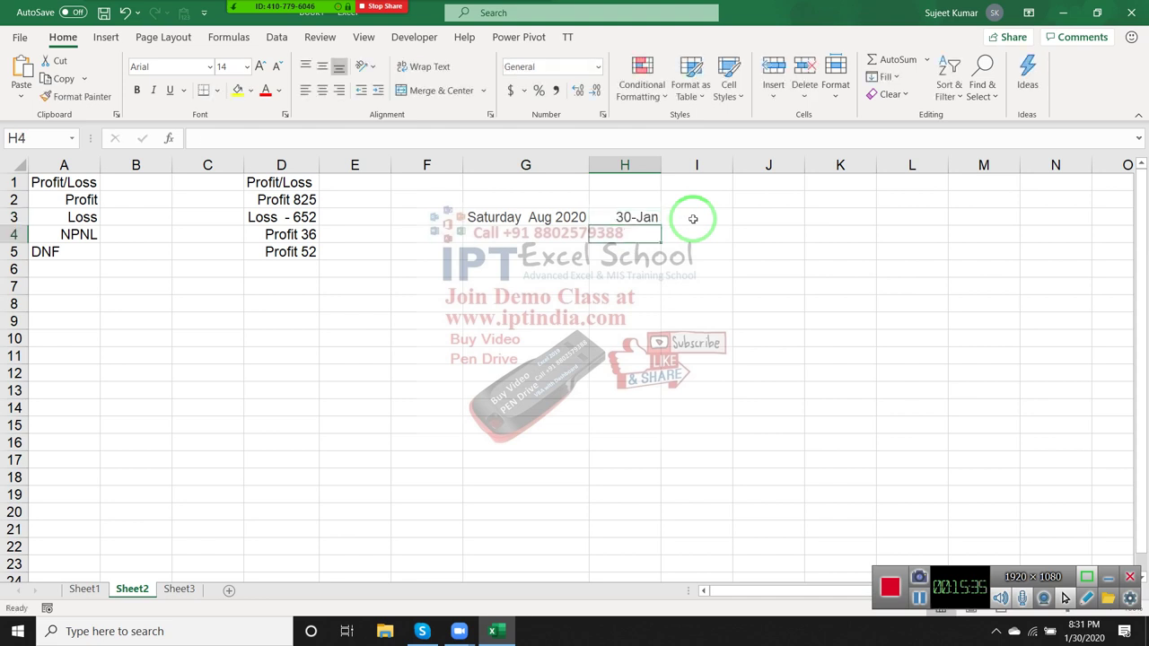
key(Up)
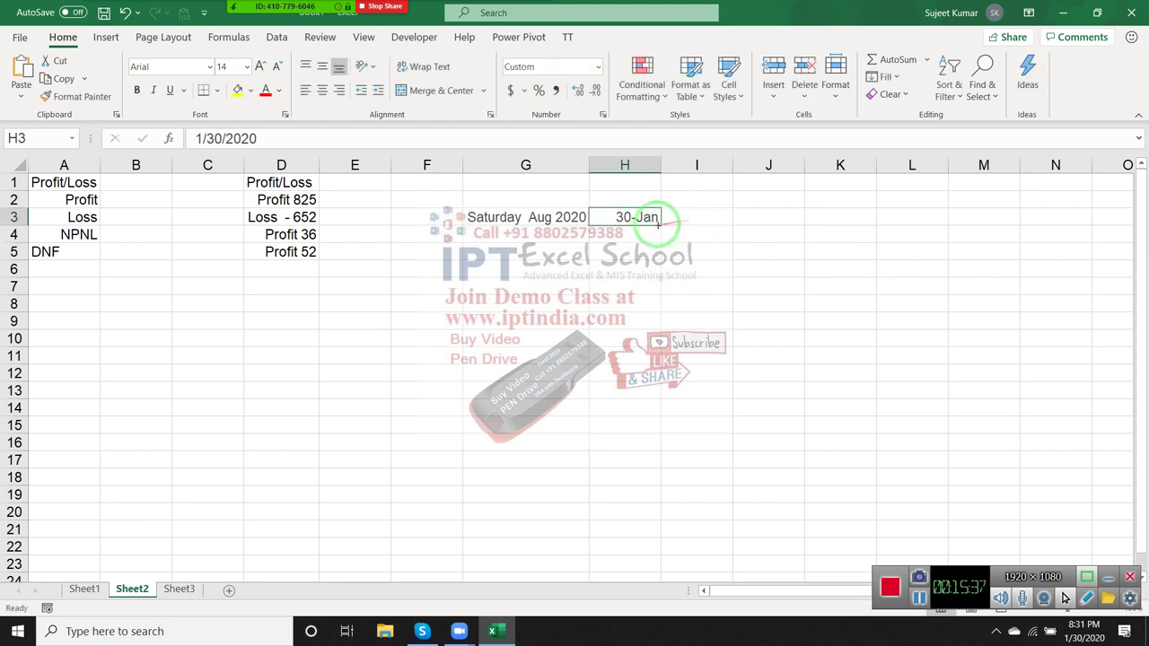
drag(661, 225, 653, 294)
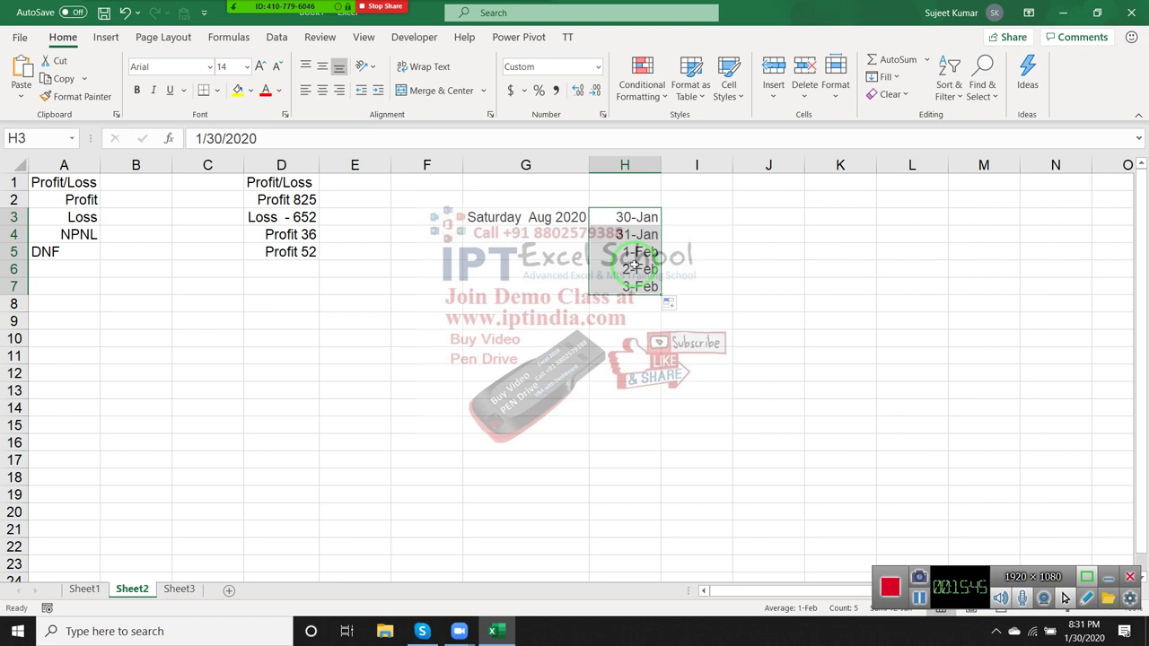
click(635, 235)
click(635, 287)
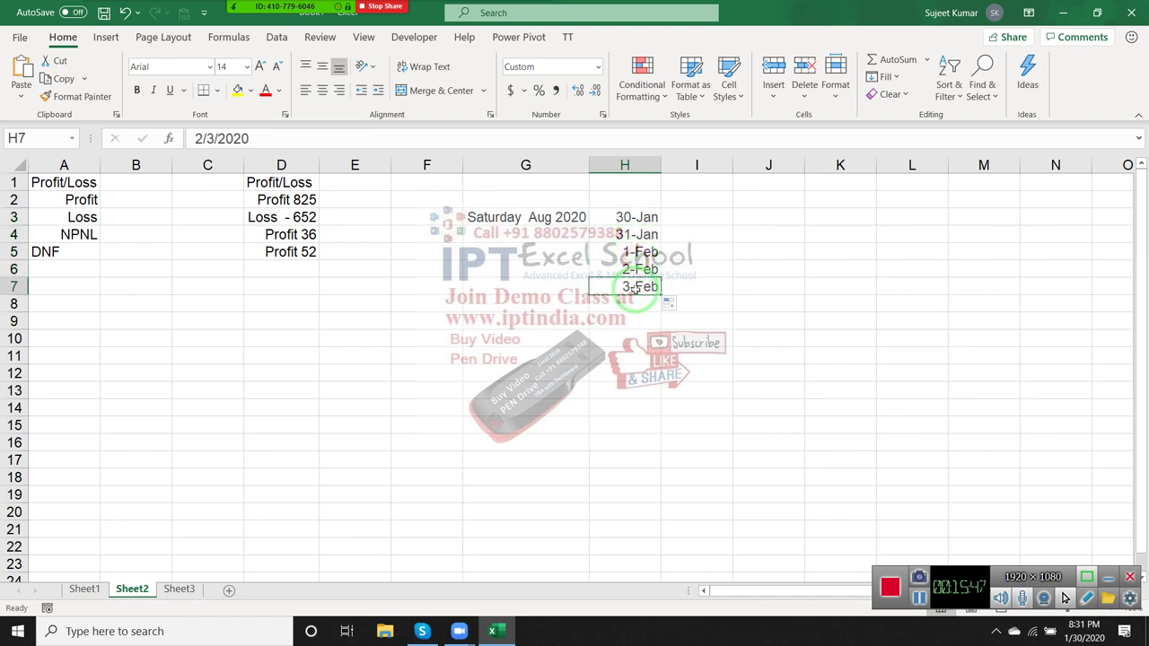
click(710, 216)
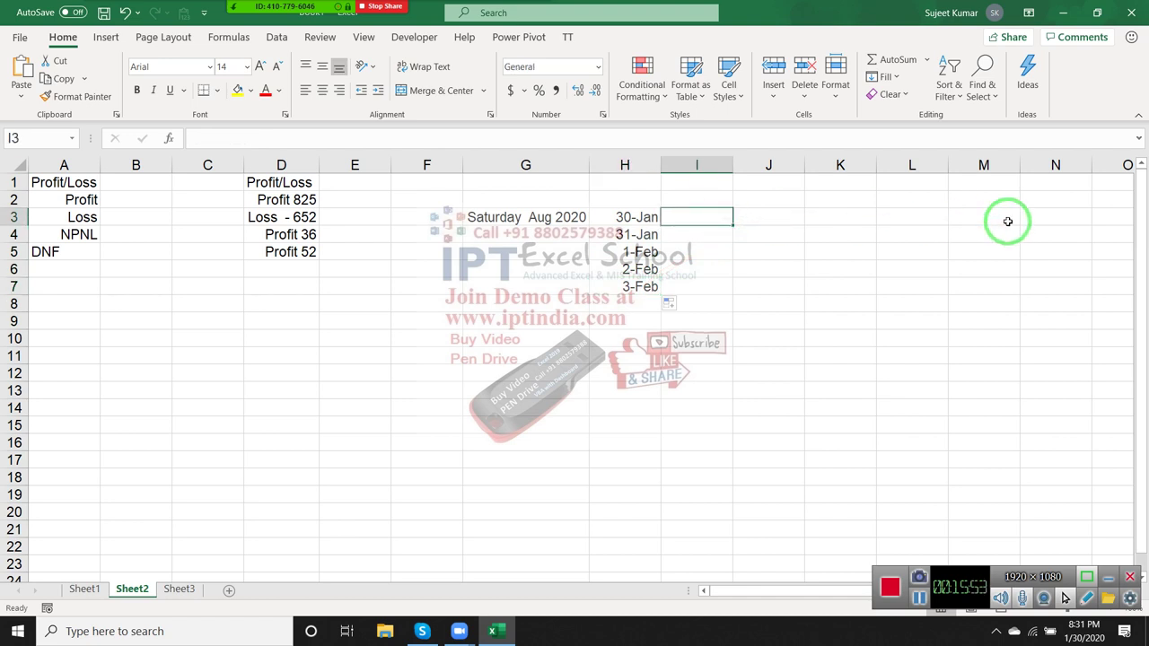
- Enter 1/12 in I3 as a Short Date and fill it down to I9 (1/12/2020–1/18/2020)
text(1)
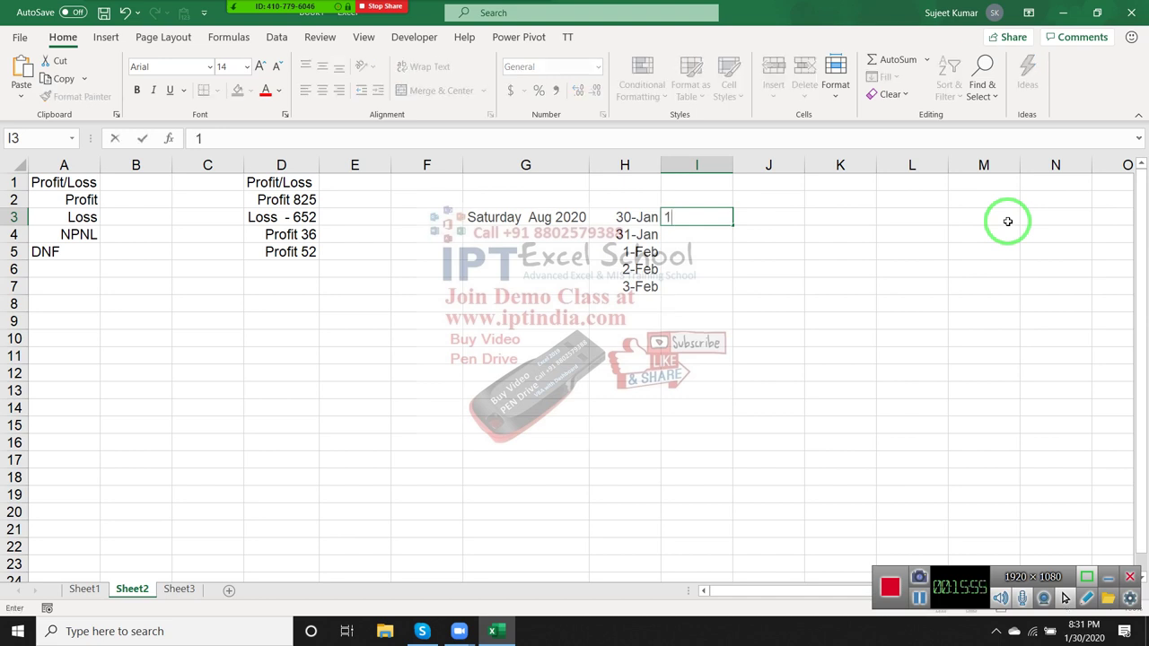
text(/12)
key(Return)
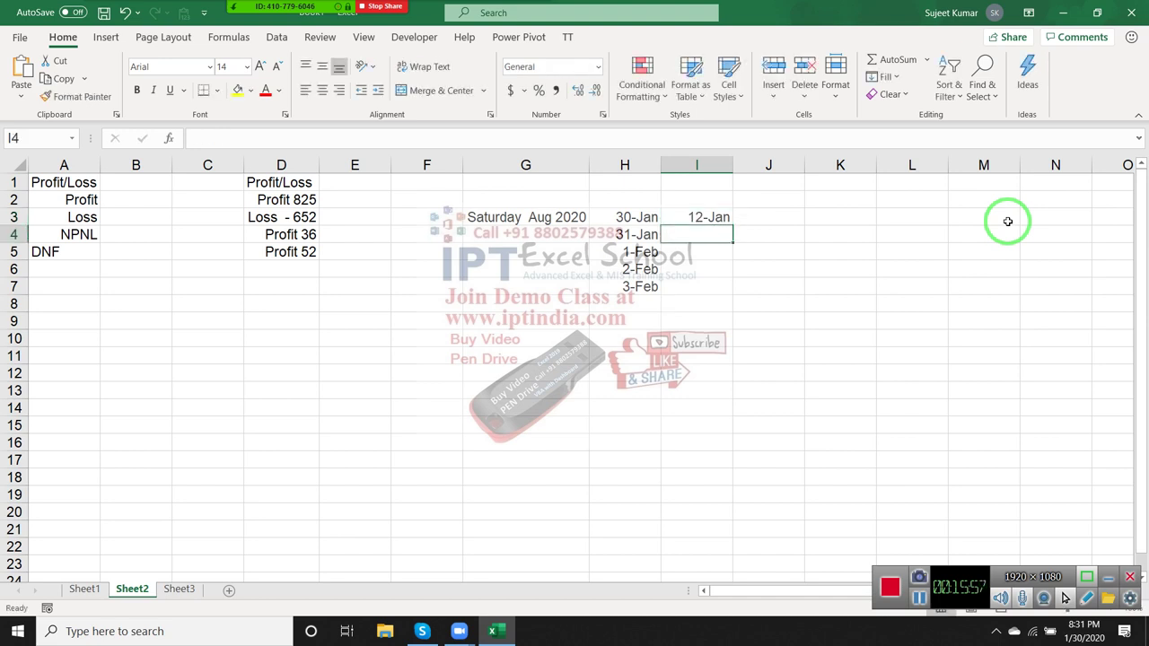
key(Up)
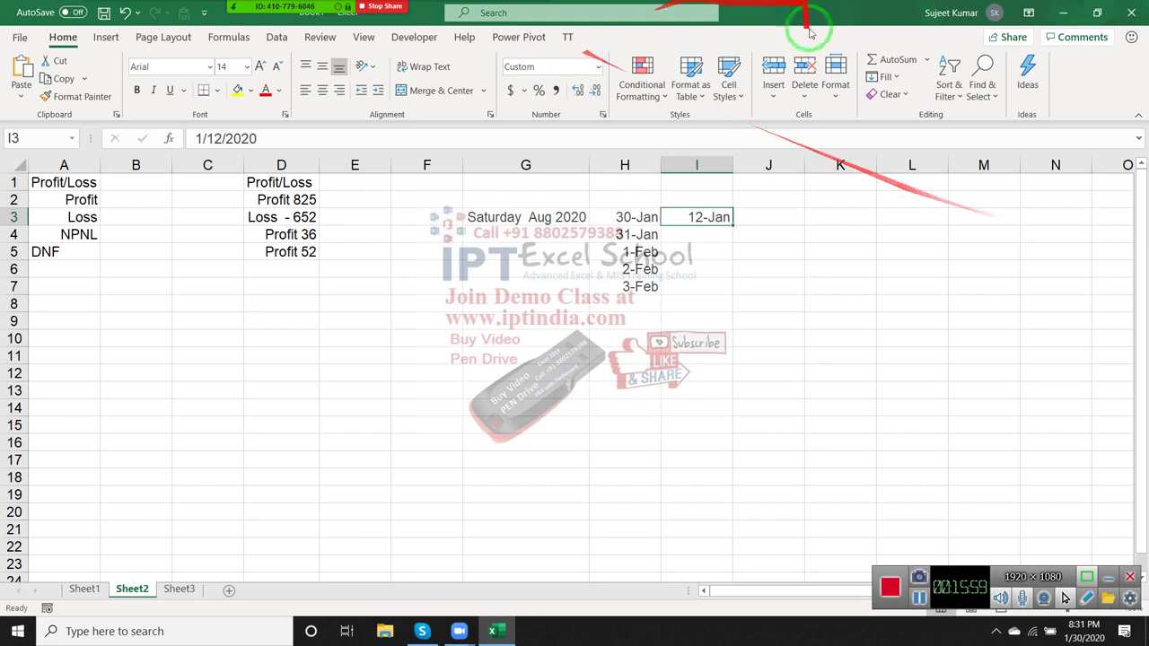
click(597, 70)
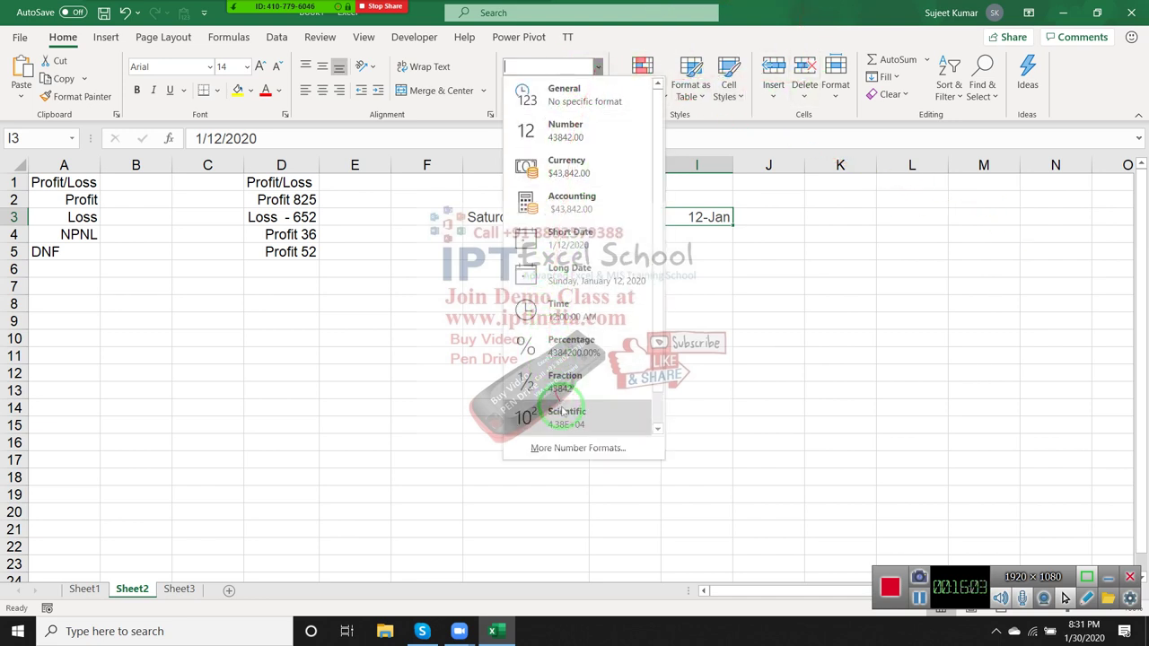
click(584, 245)
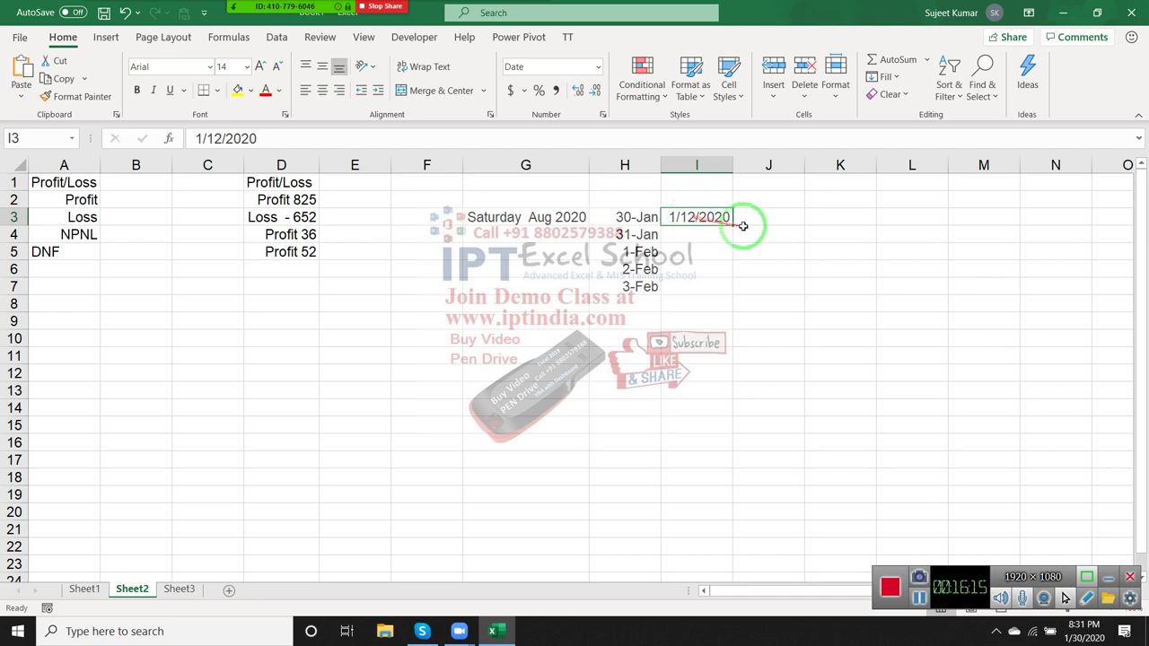
drag(733, 226, 735, 320)
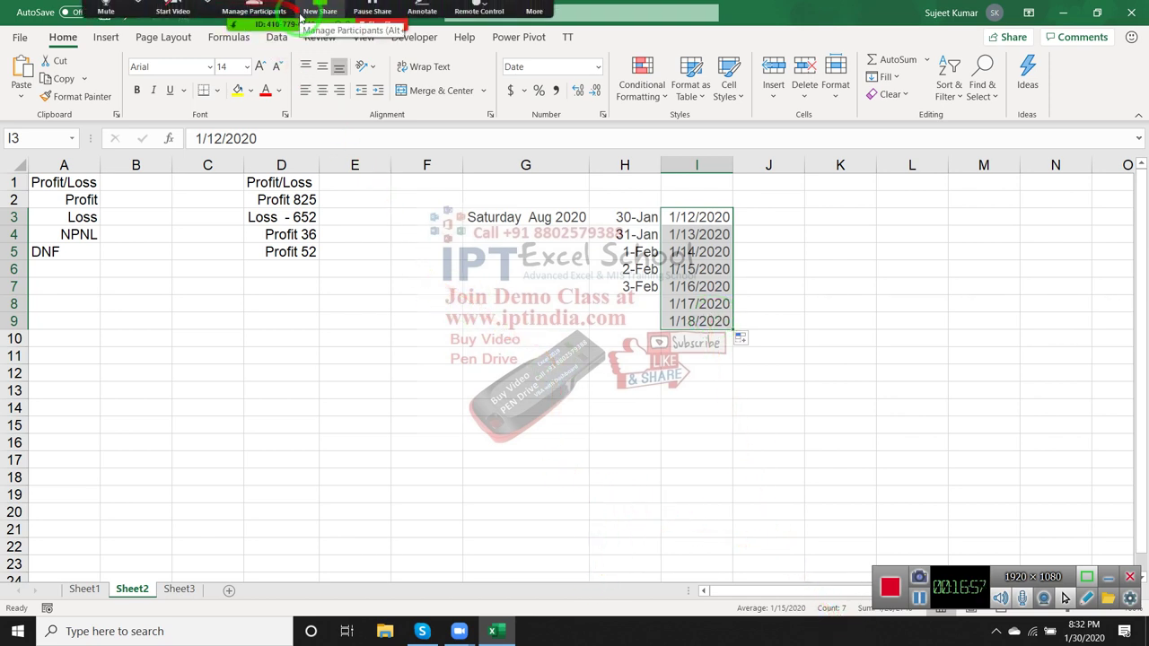
- Enter the time 10:20 in G12 and check its stored AM value in the formula bar
click(523, 376)
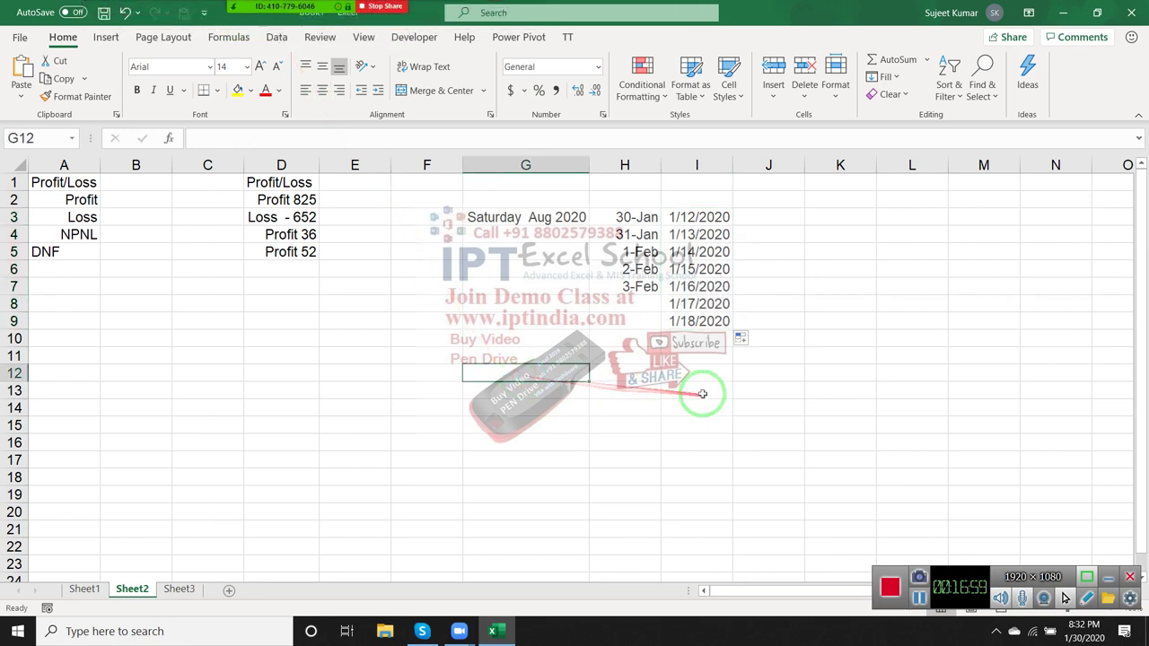
text(10)
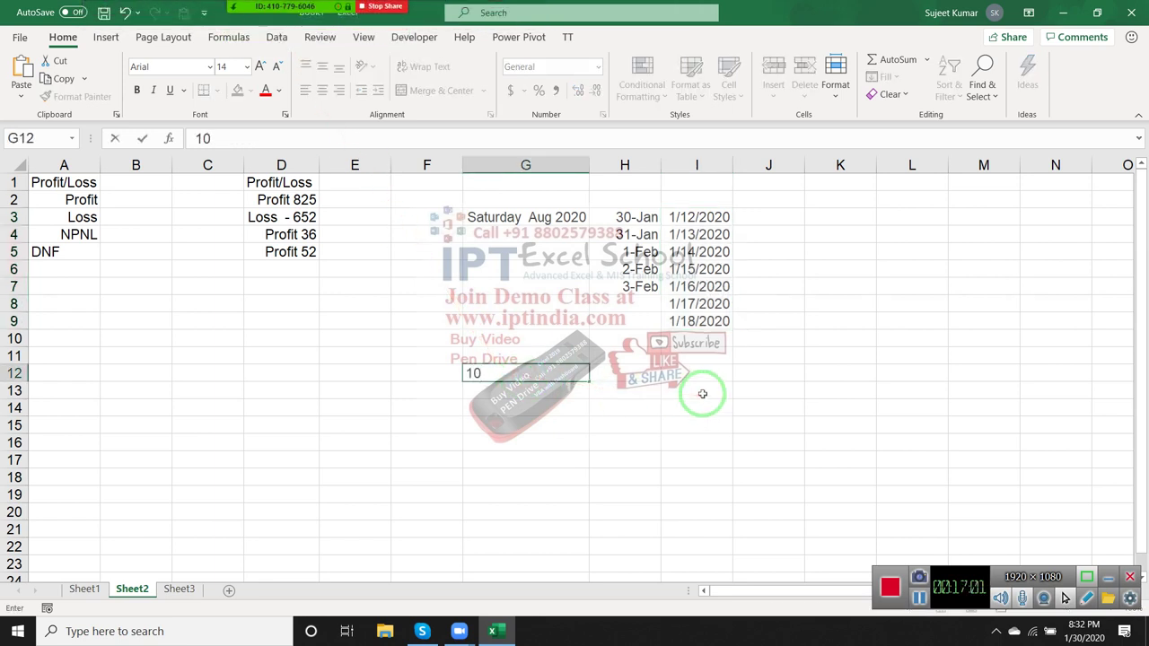
text(:20)
key(Return)
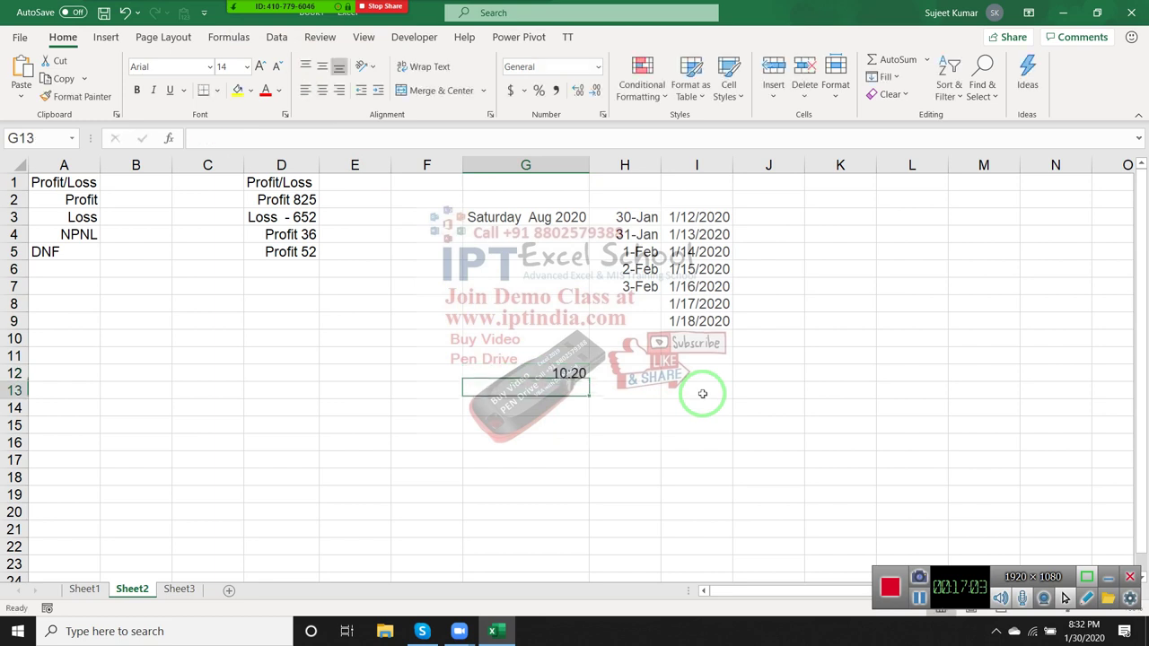
key(Up)
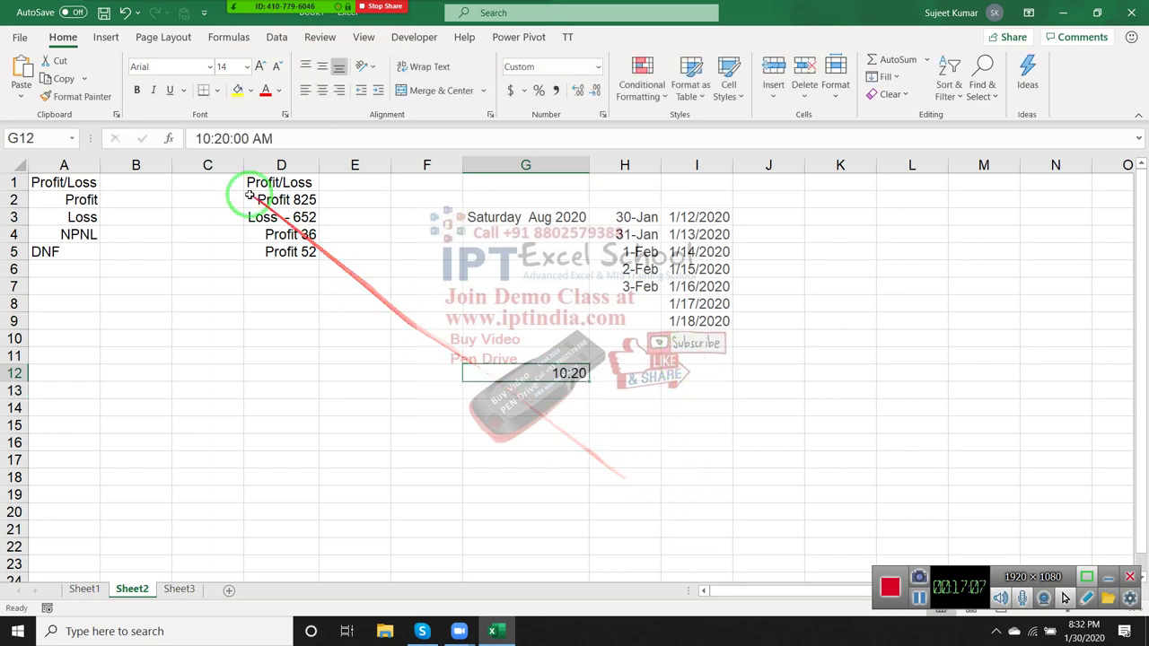
drag(252, 138, 274, 138)
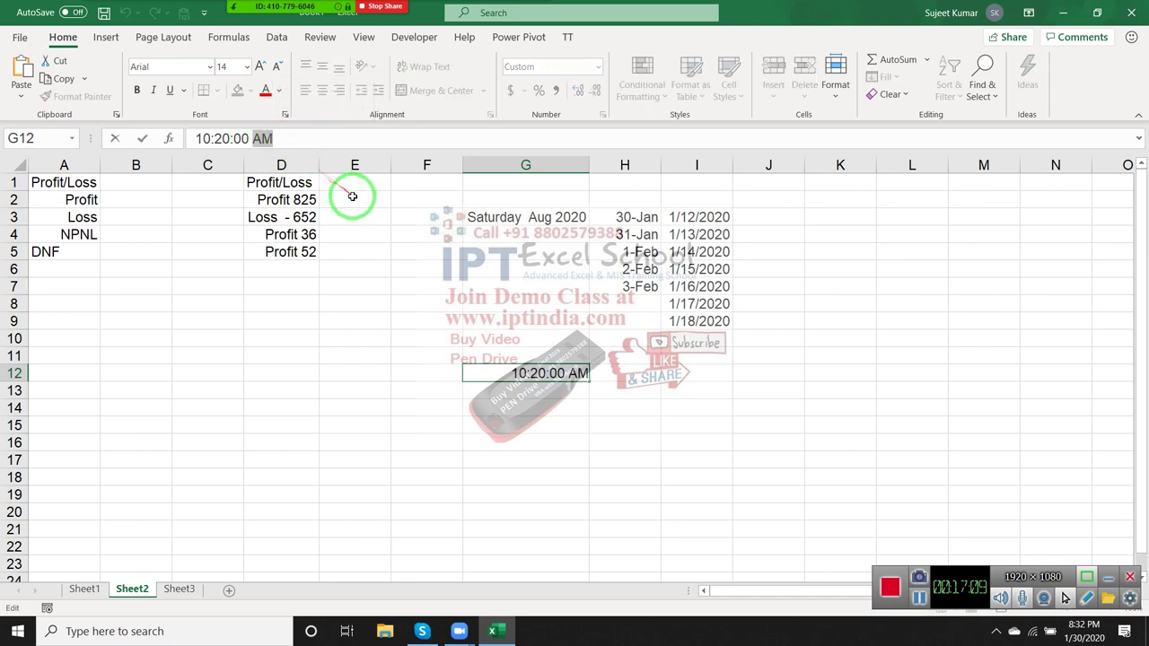
- Enter 10:20 PM in G14 and check its stored value
click(488, 407)
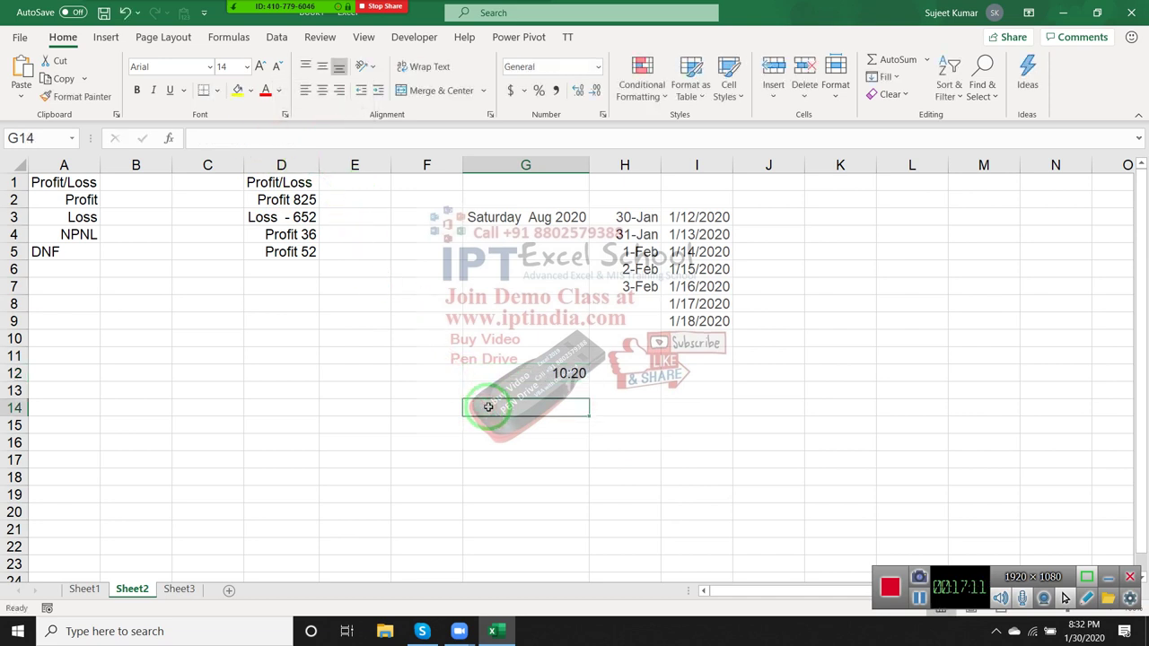
text(10:2)
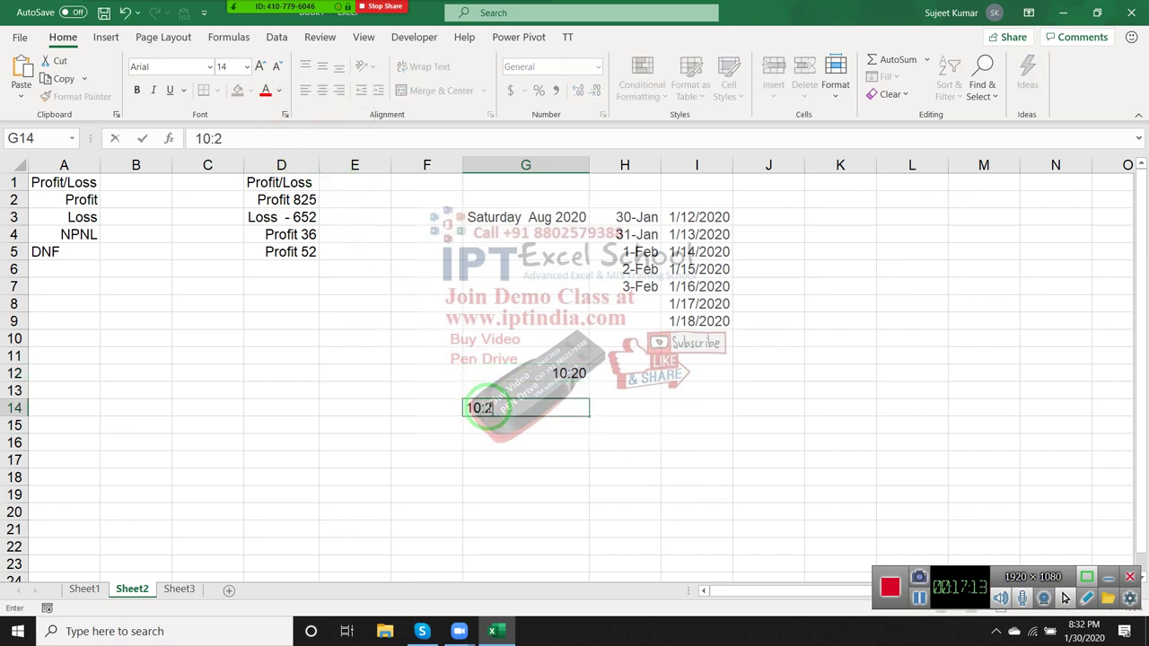
text(0 PM)
key(Return)
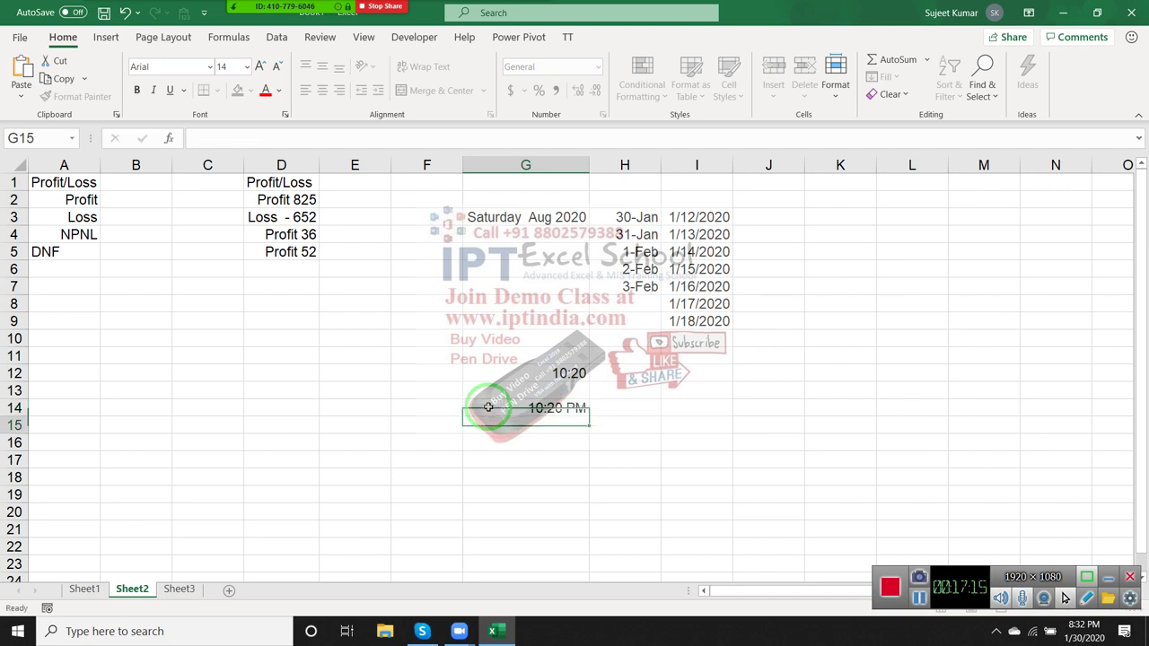
key(Up)
key(Up)
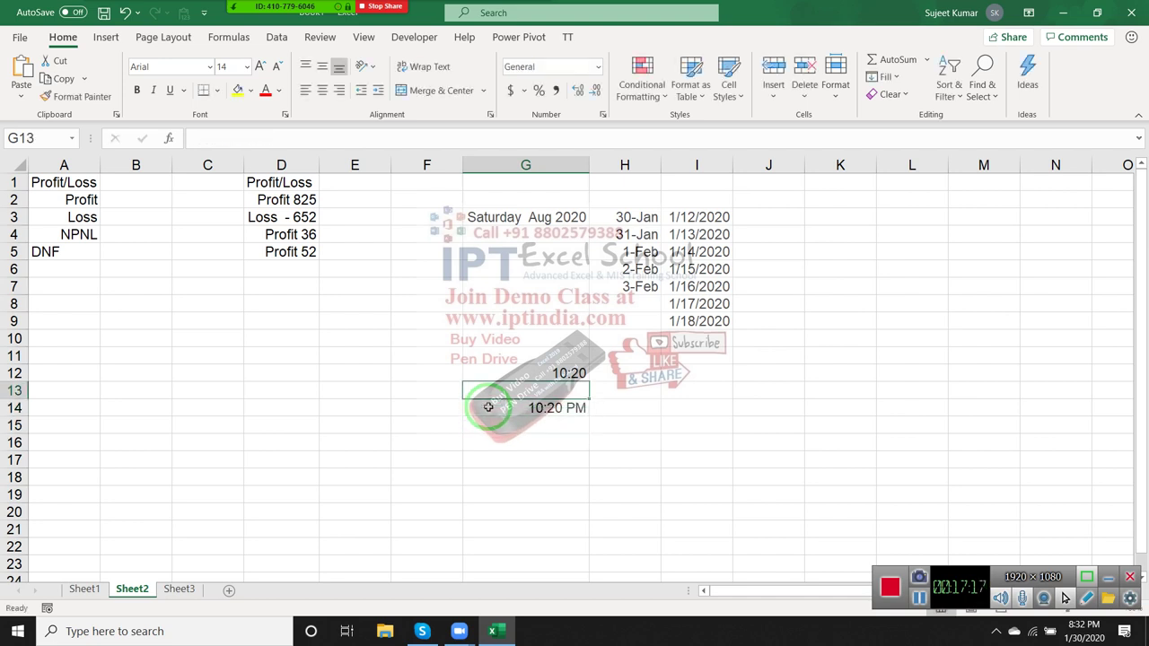
click(488, 407)
key(Up)
key(Right)
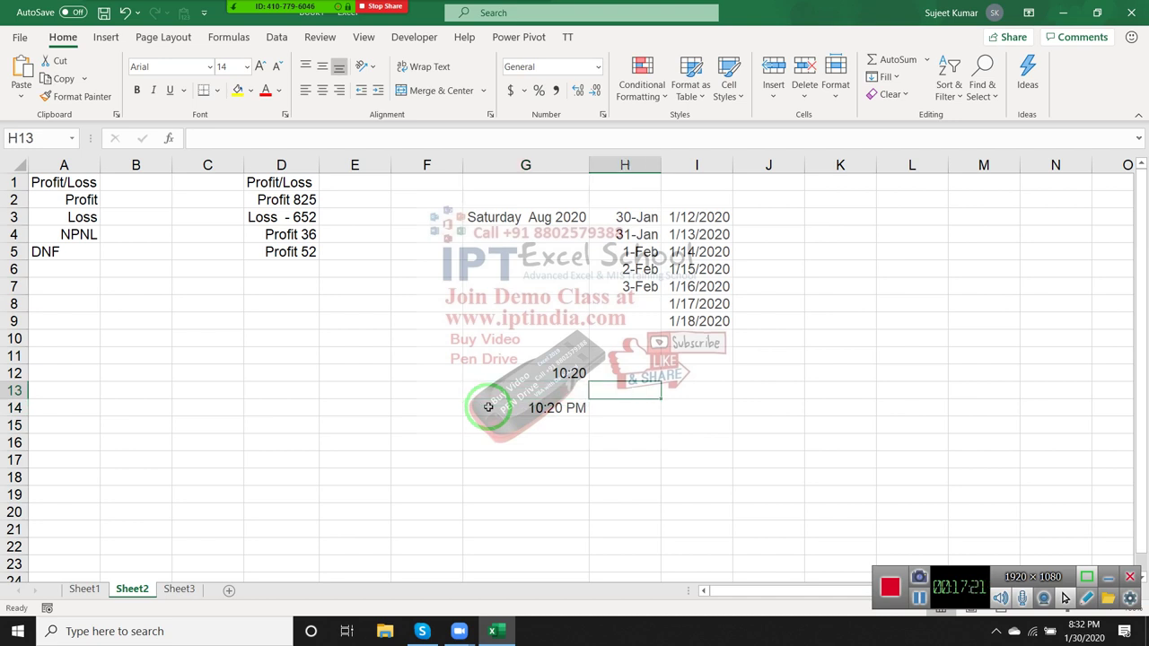
- Enter the time 22:20 in H13
text(22:)
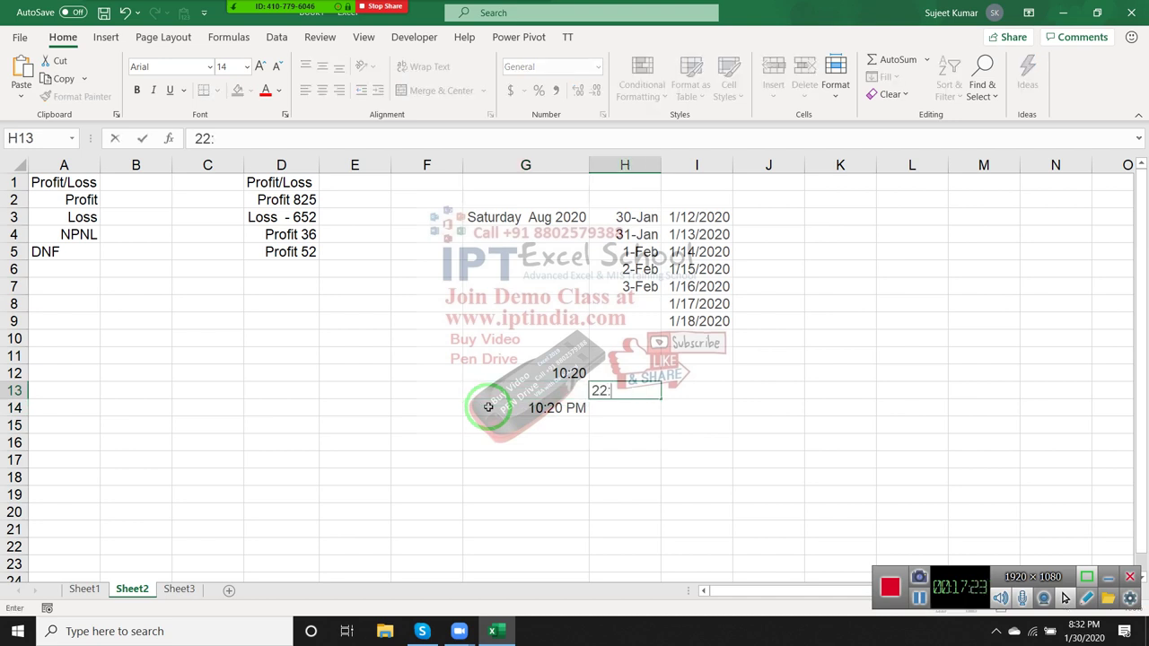
text(20)
key(Return)
key(Up)
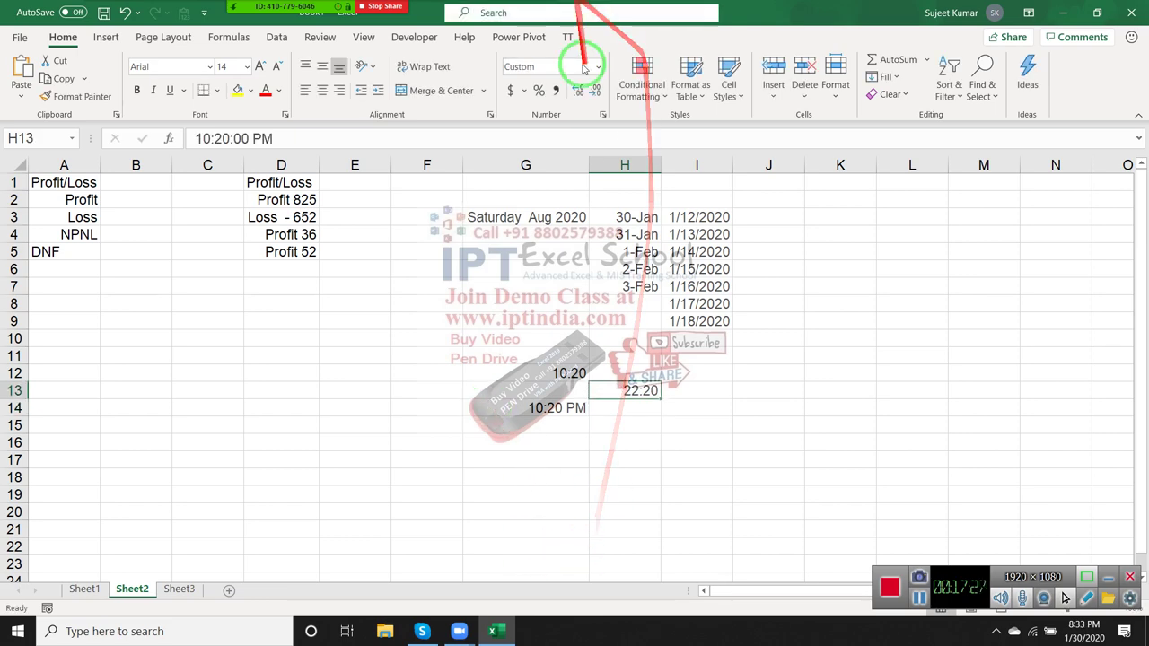
- Give H13 the custom format dd:mm:ss so it displays 00:20:00
click(602, 114)
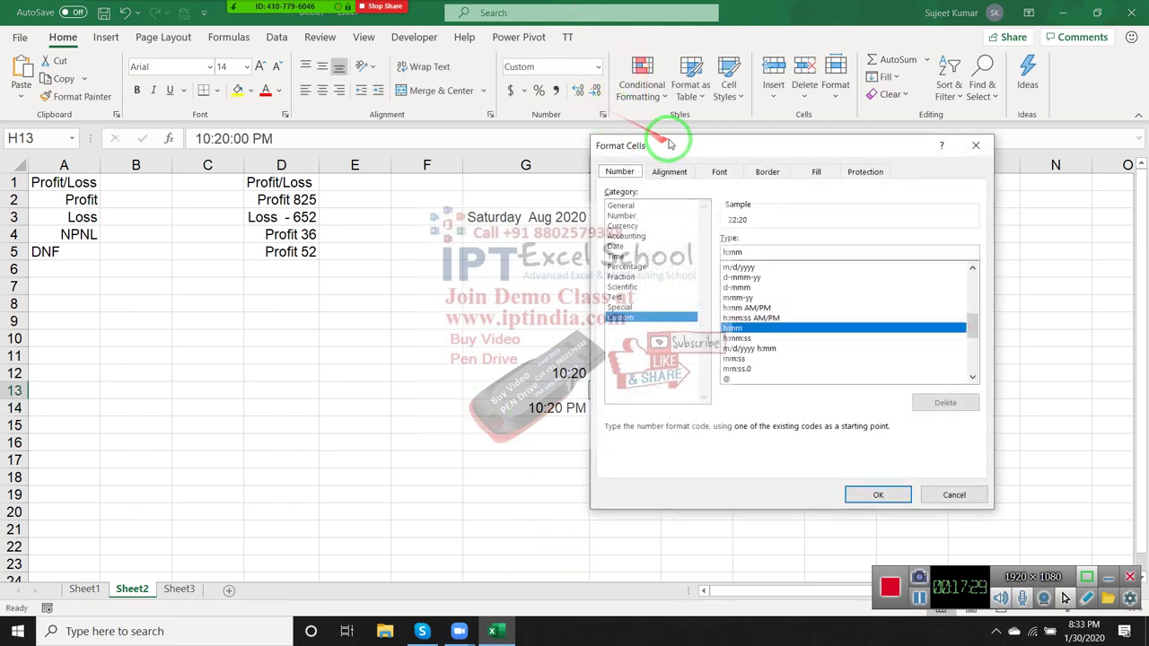
drag(673, 141, 789, 115)
click(732, 228)
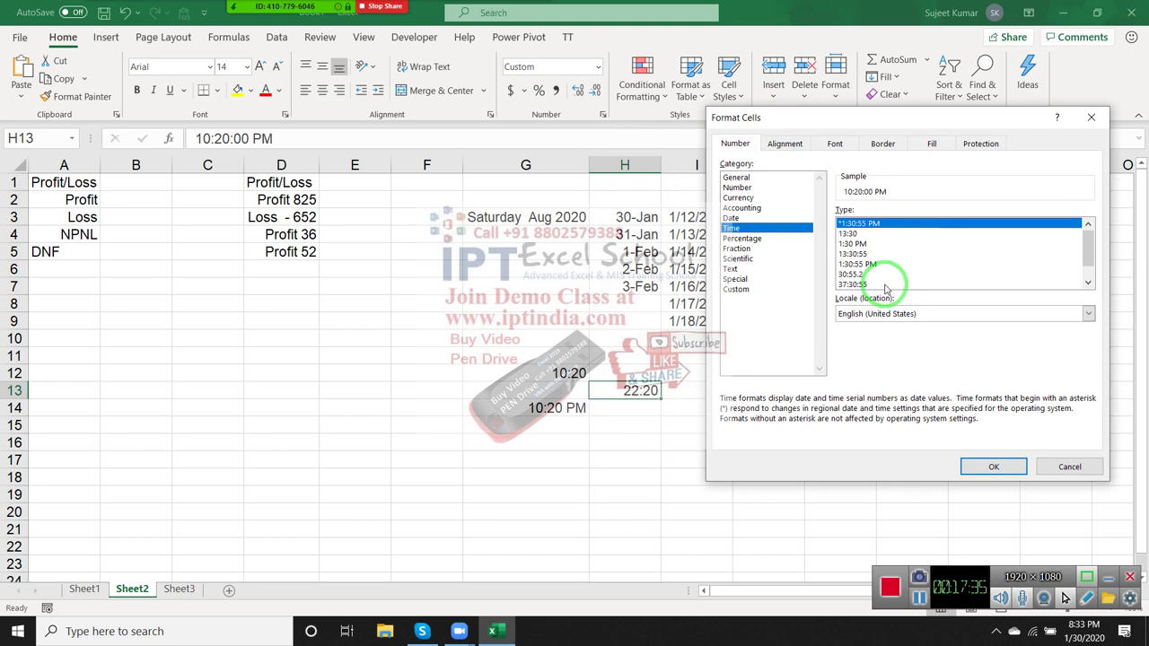
drag(868, 292, 827, 353)
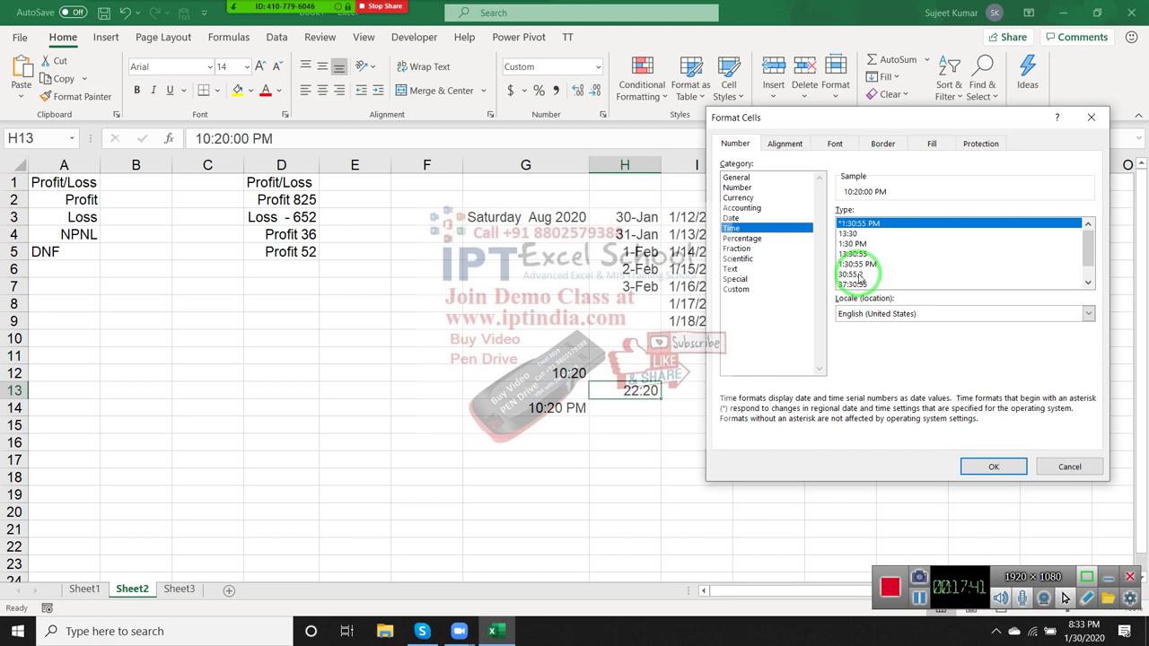
drag(850, 285, 873, 284)
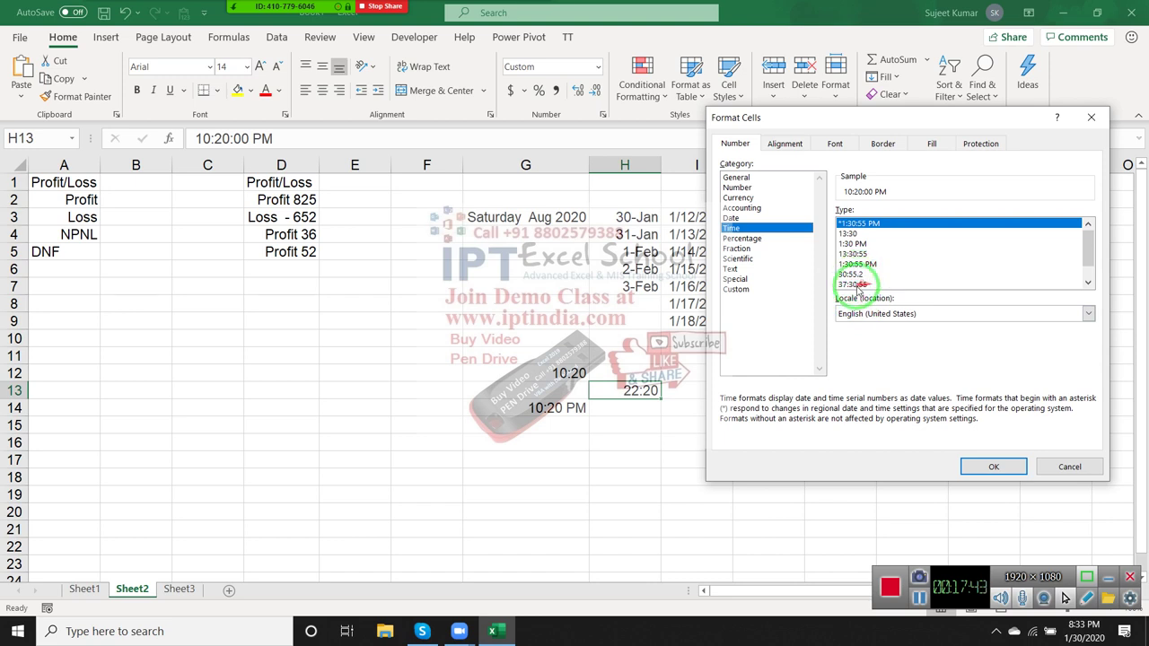
click(732, 290)
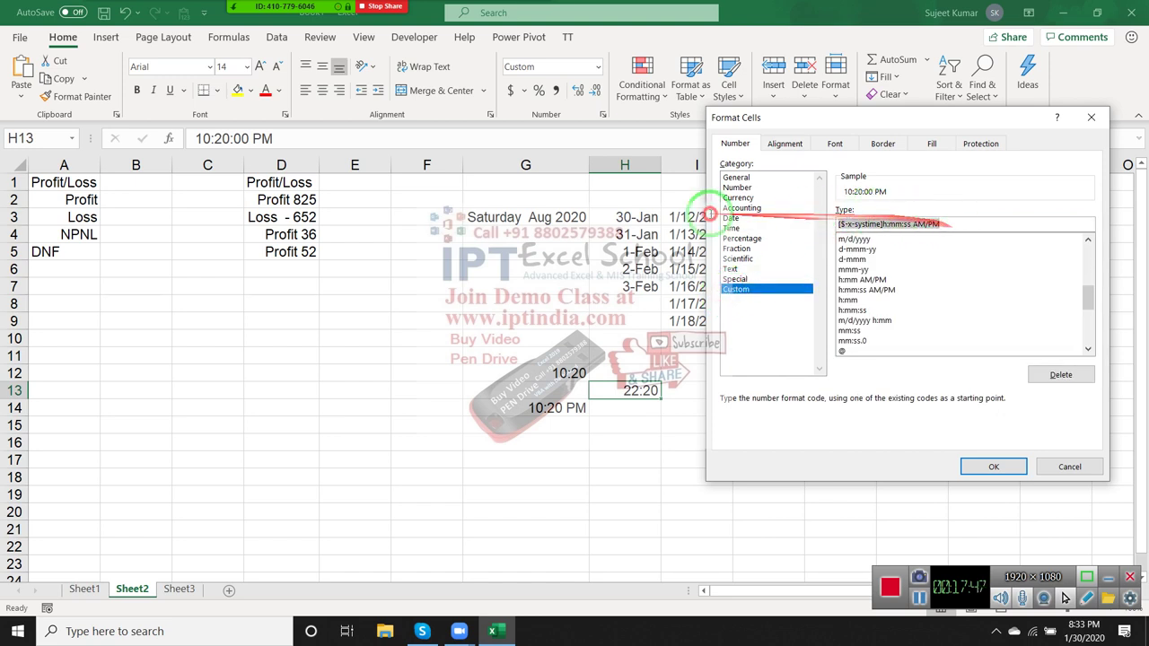
text(dd)
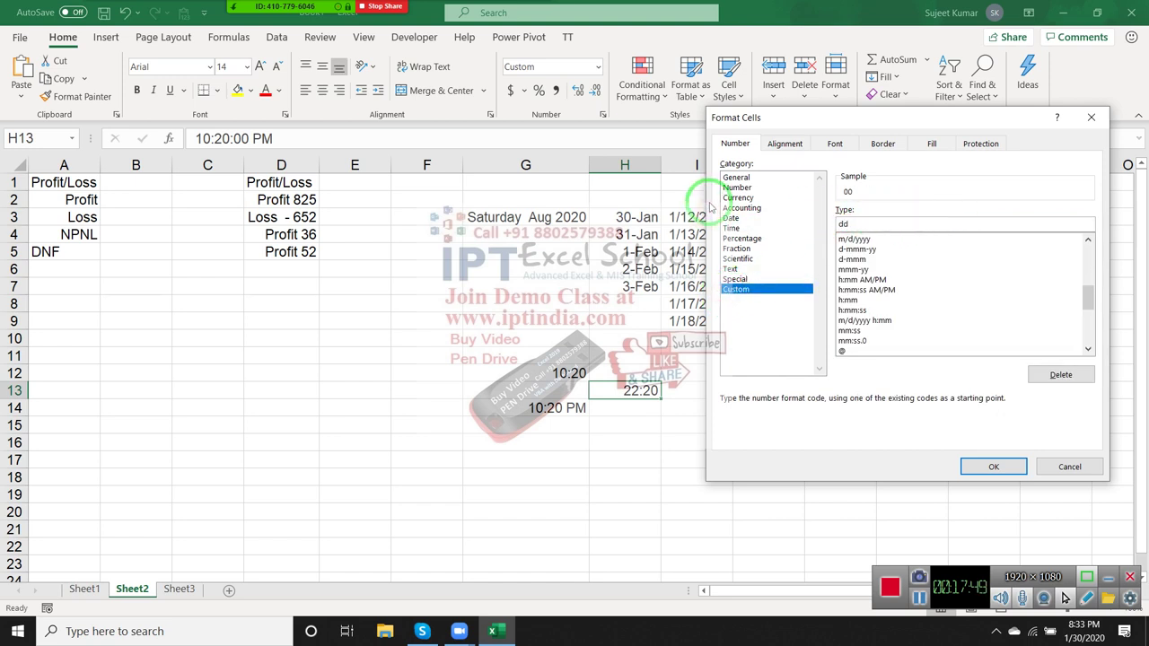
text(:mm:)
text(ss)
key(Return)
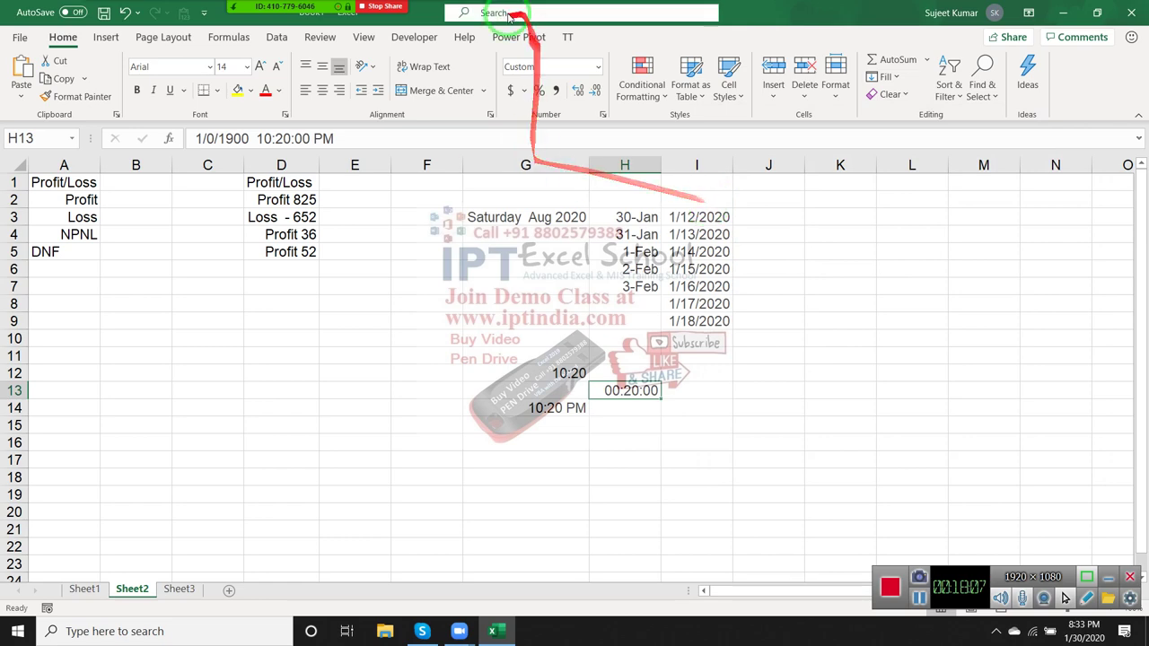
- Replace H13's custom format code with hh:mm:ss
click(604, 114)
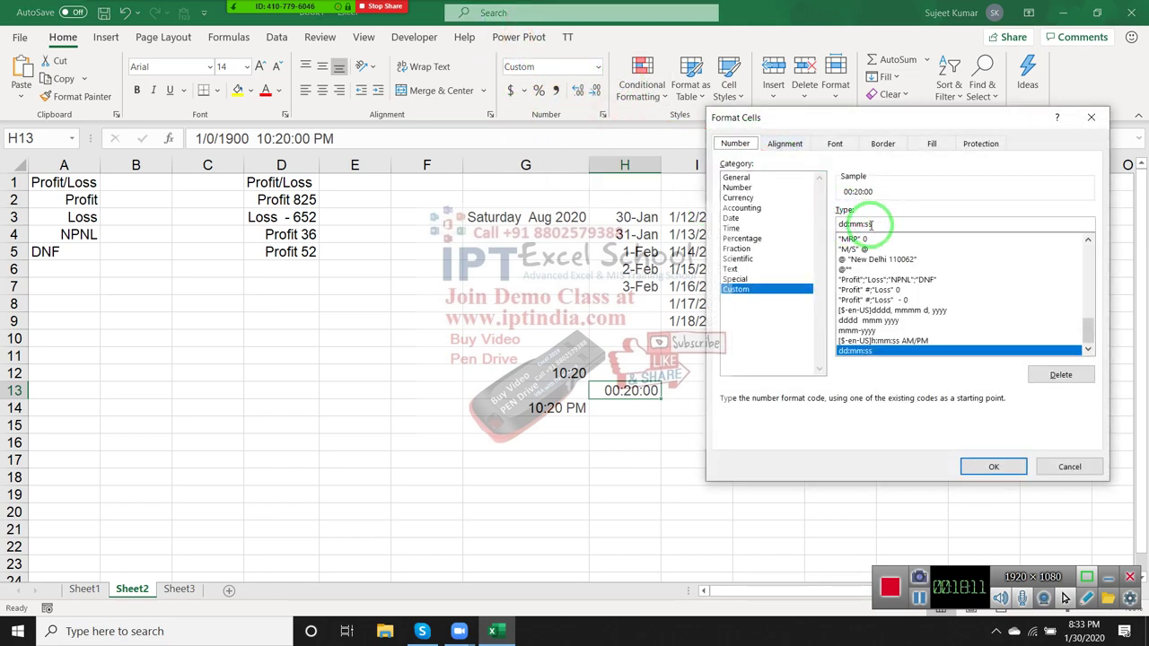
click(885, 225)
drag(885, 225, 754, 211)
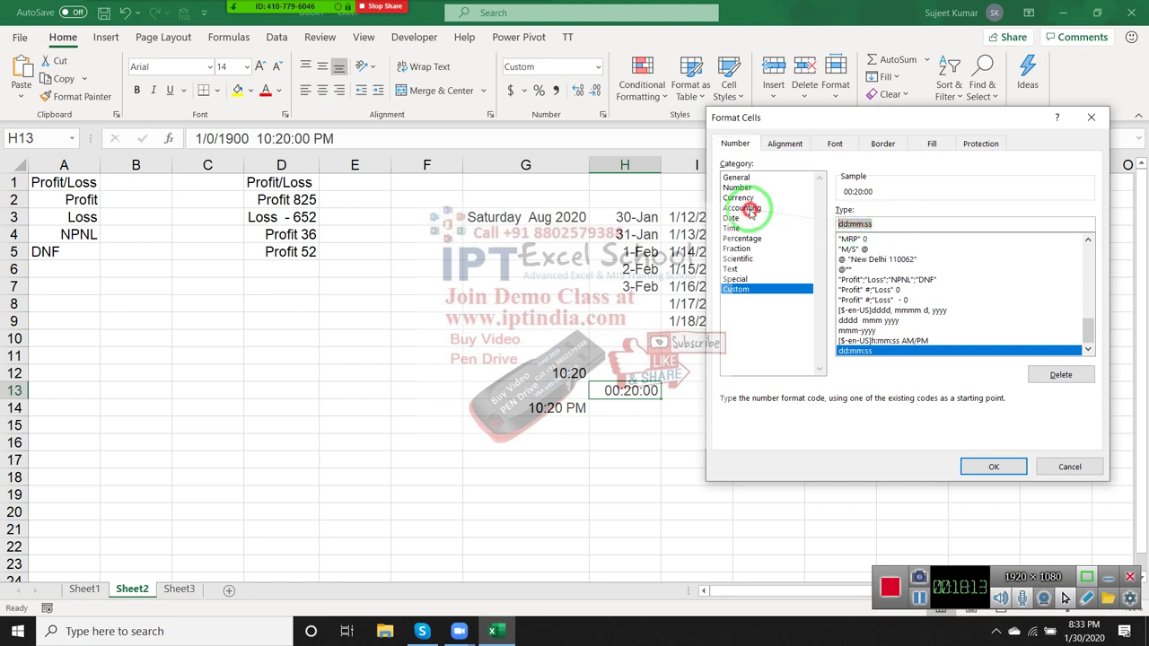
text(Hh)
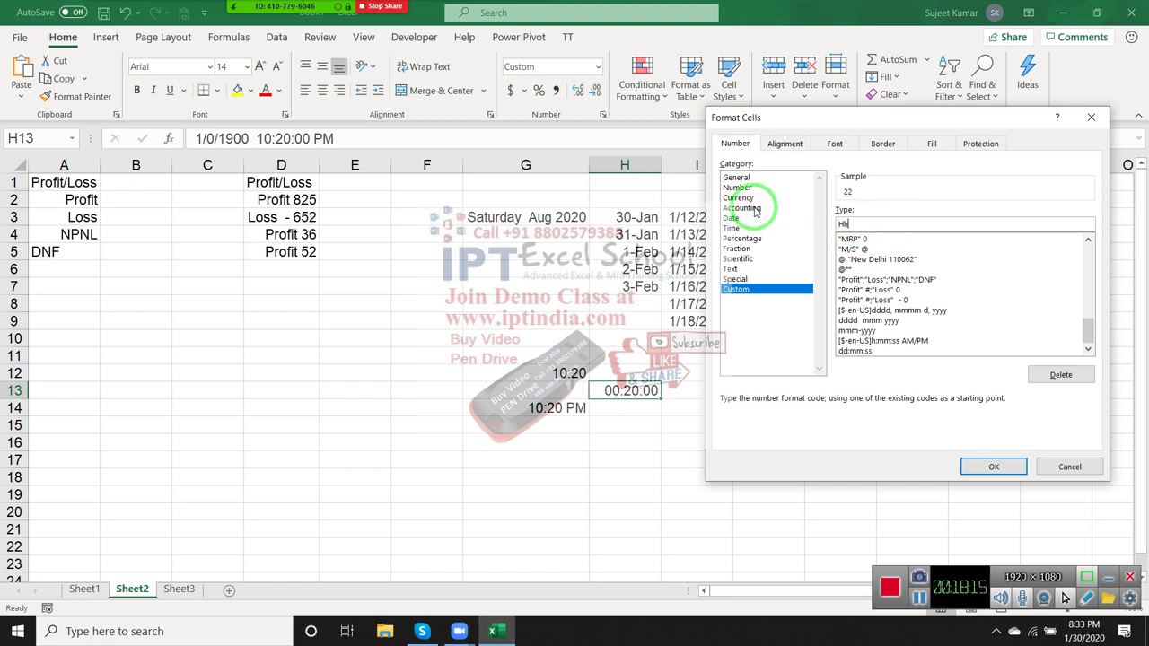
text(:MM:ss)
key(Return)
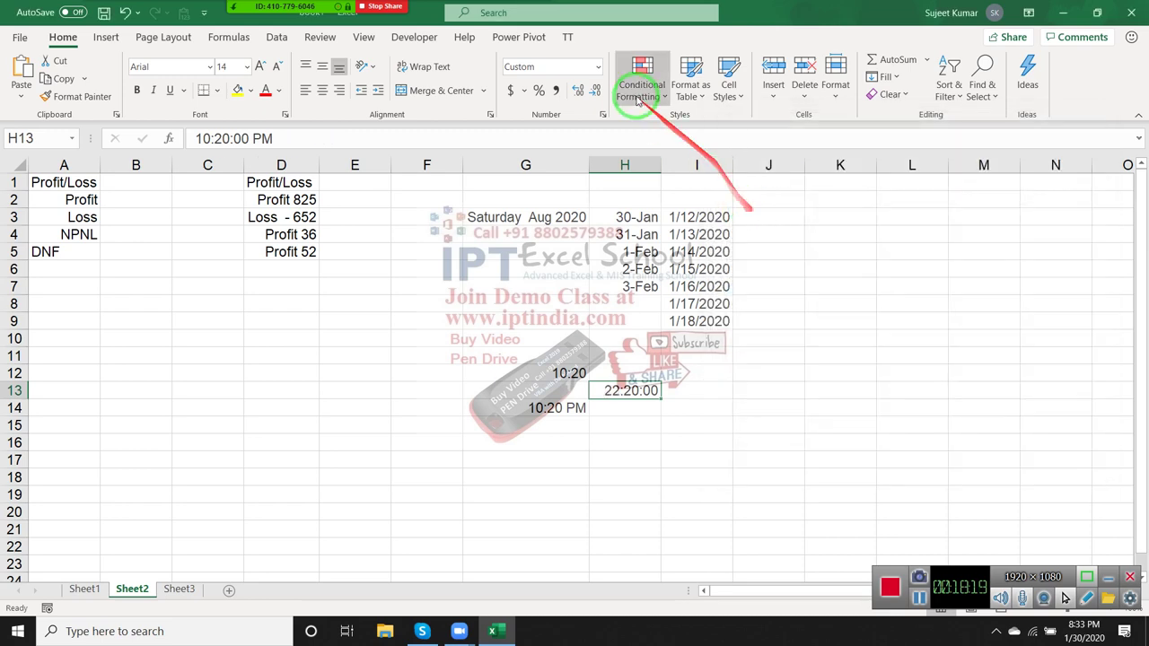
- Append AM/PM to H13's format so it displays 10:20:00 PM
click(605, 114)
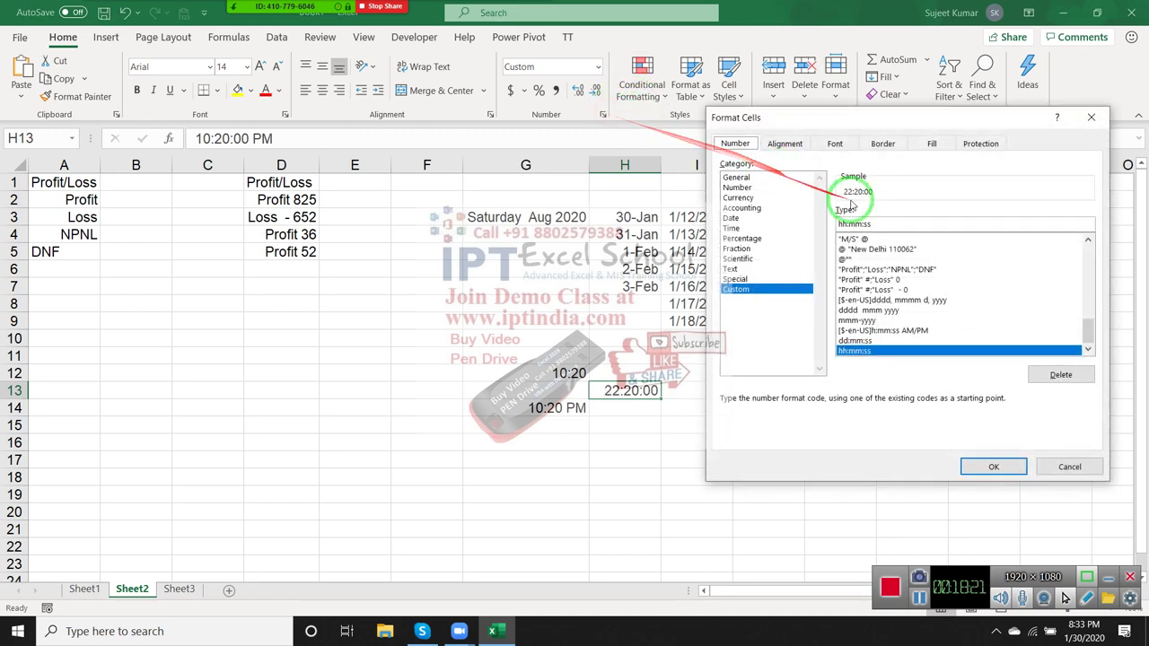
click(887, 223)
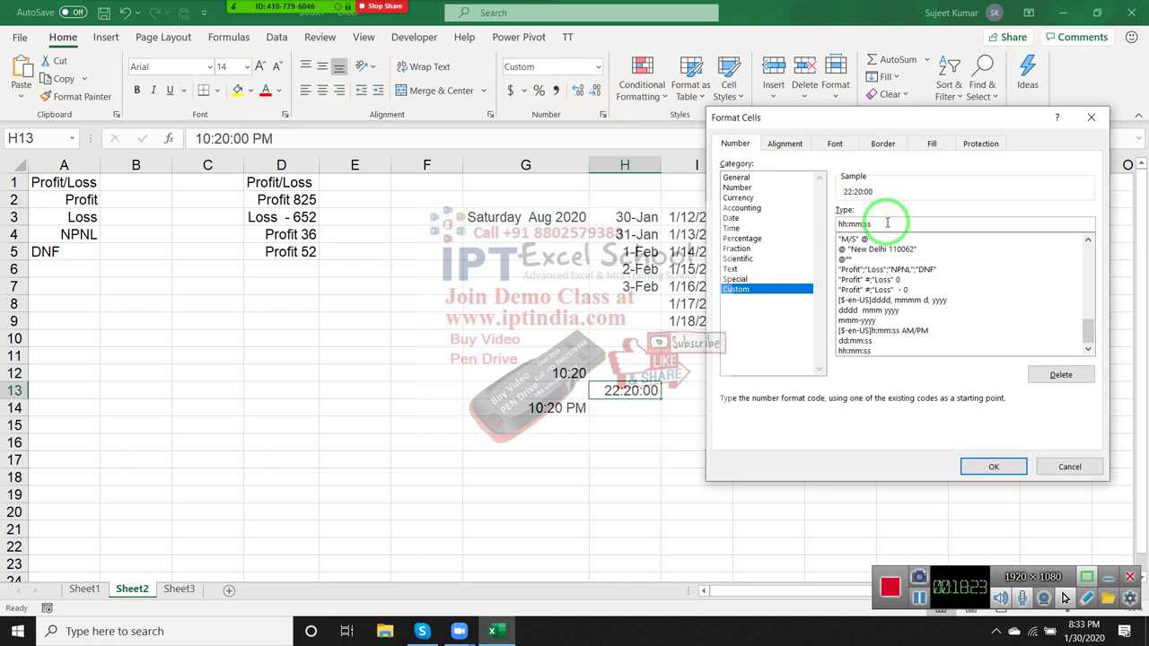
text( AM/)
text(PM)
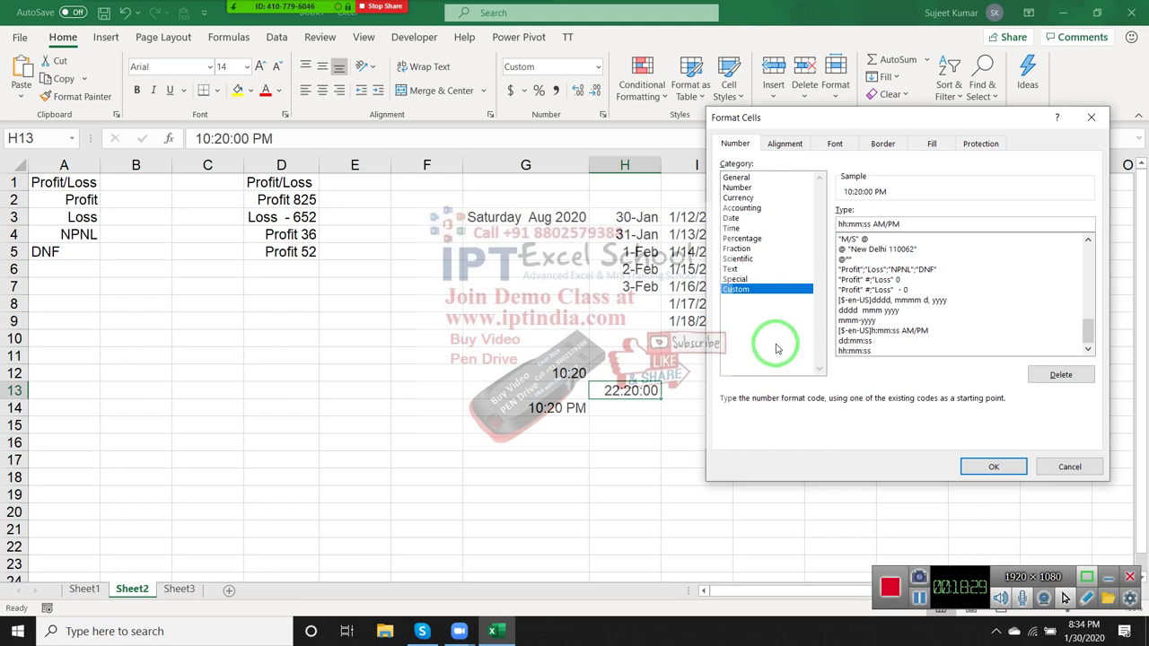
key(Return)
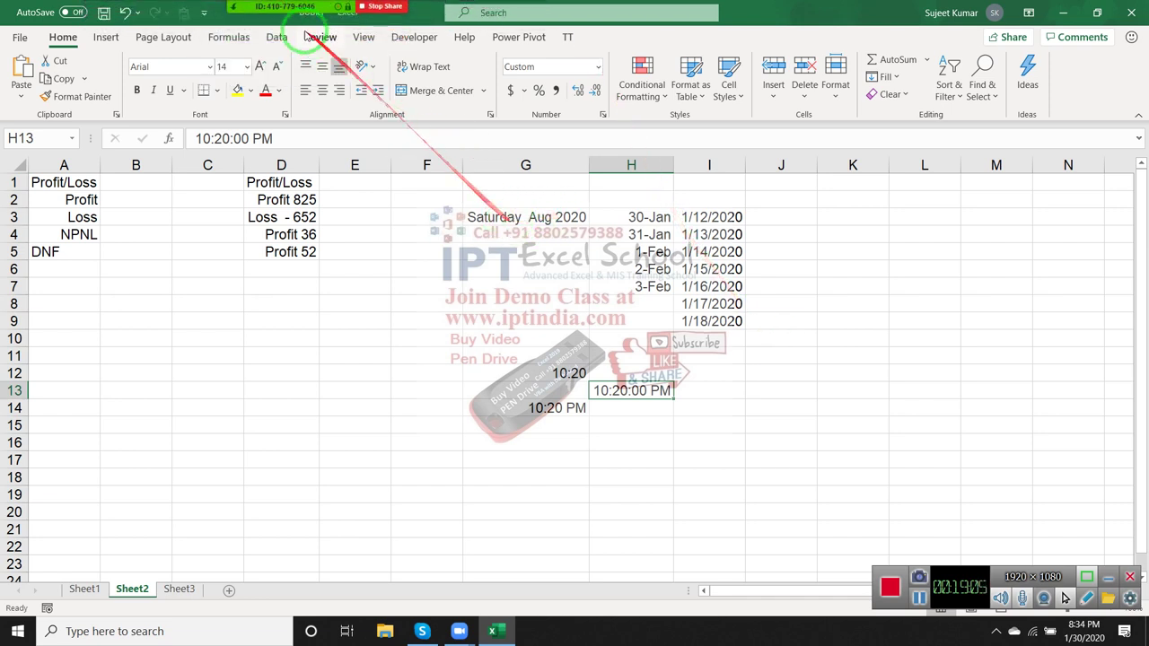
click(255, 11)
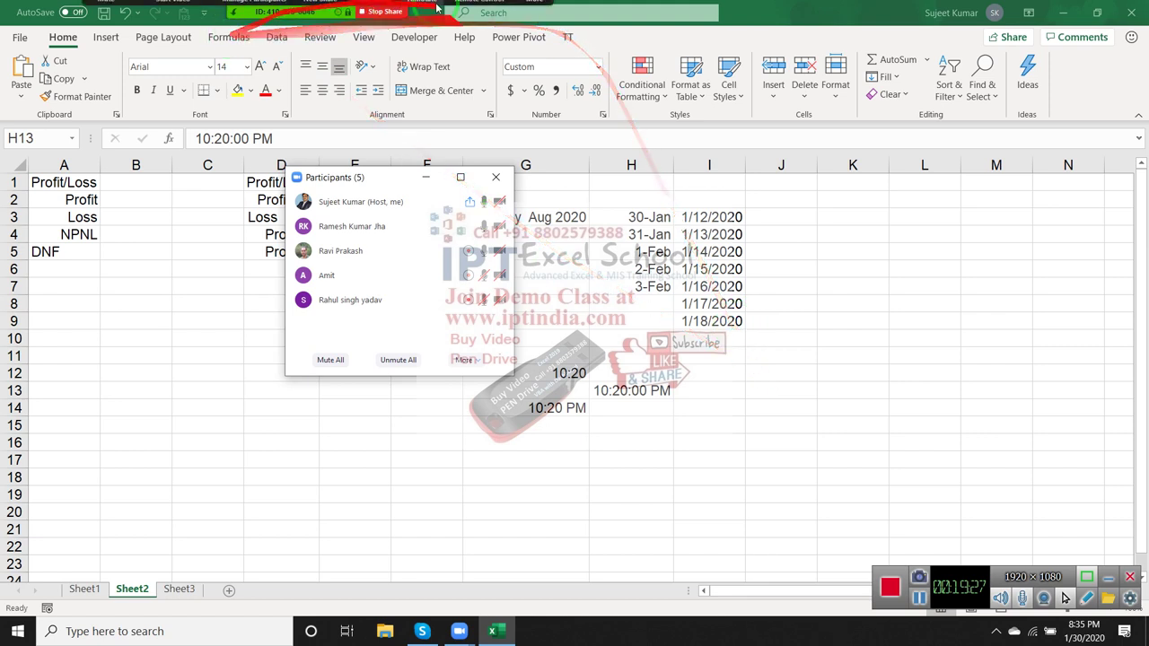
click(488, 227)
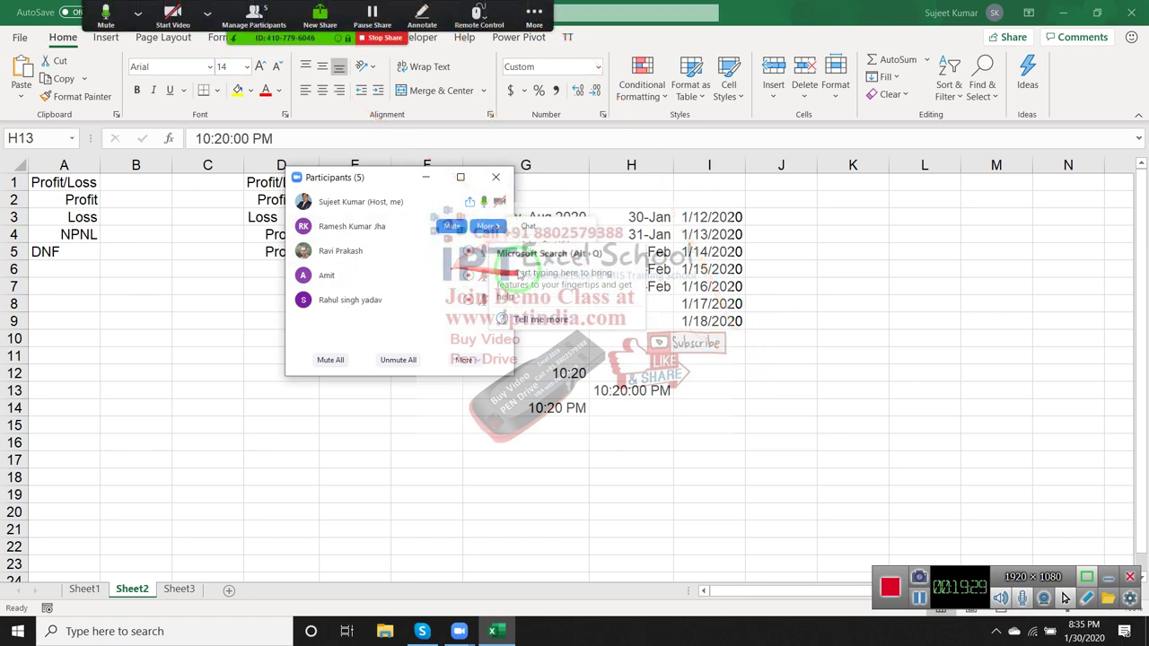
click(508, 289)
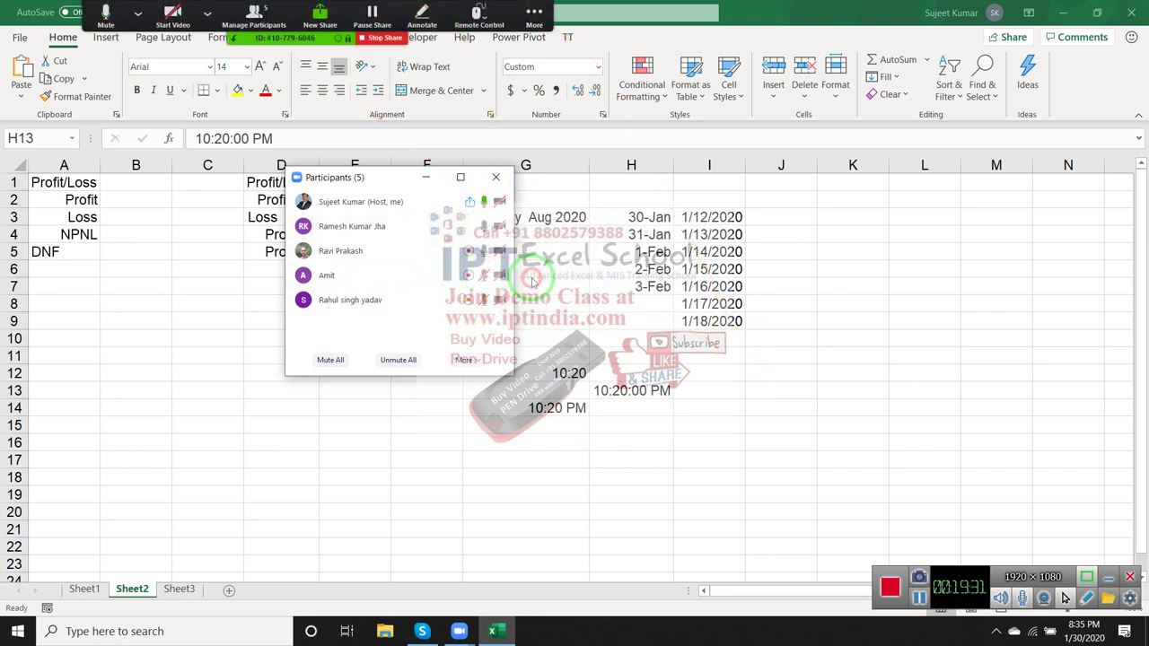
click(496, 177)
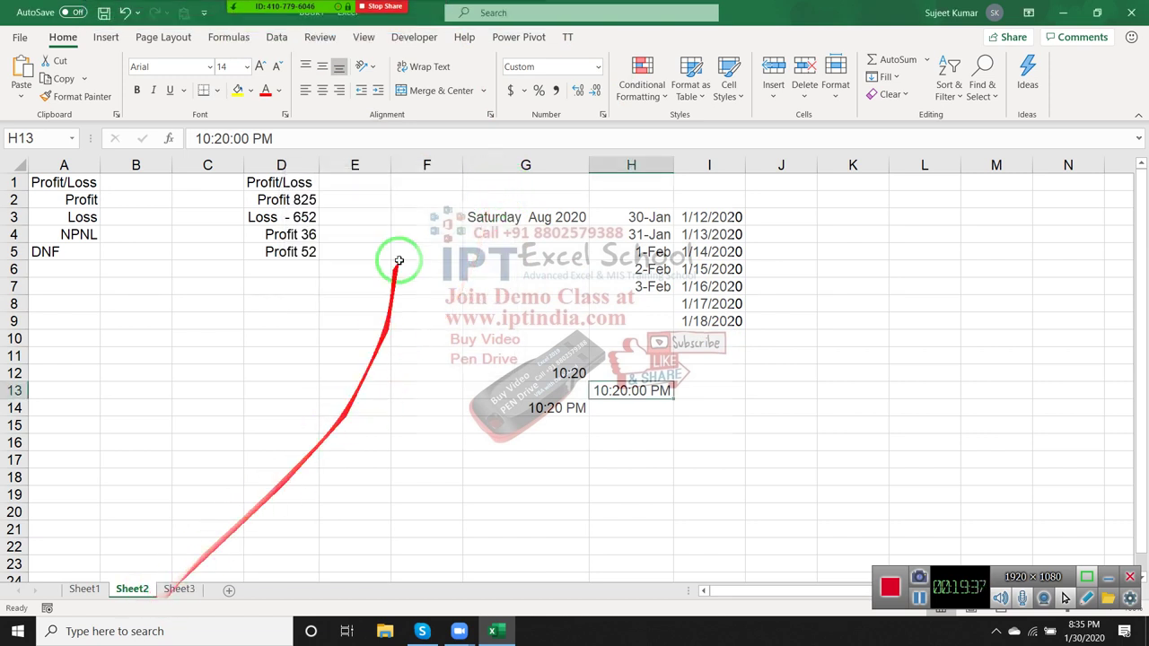
- Enter the duration 45:20 in C16
click(425, 408)
scroll(419, 403, down, 3)
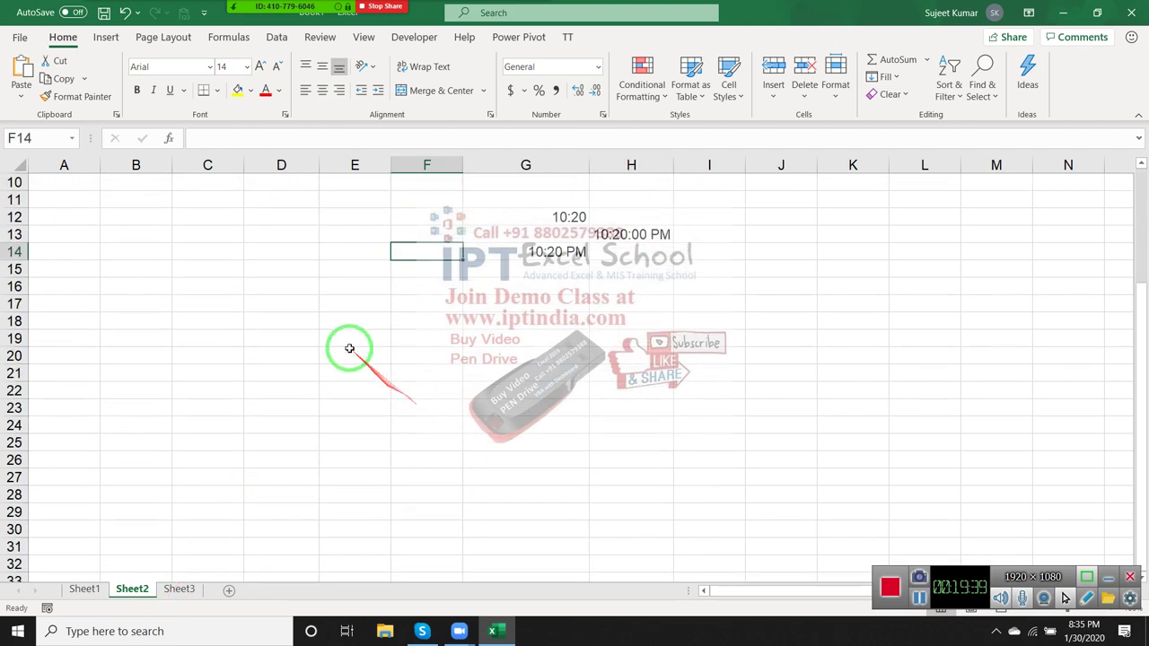
drag(51, 280, 862, 380)
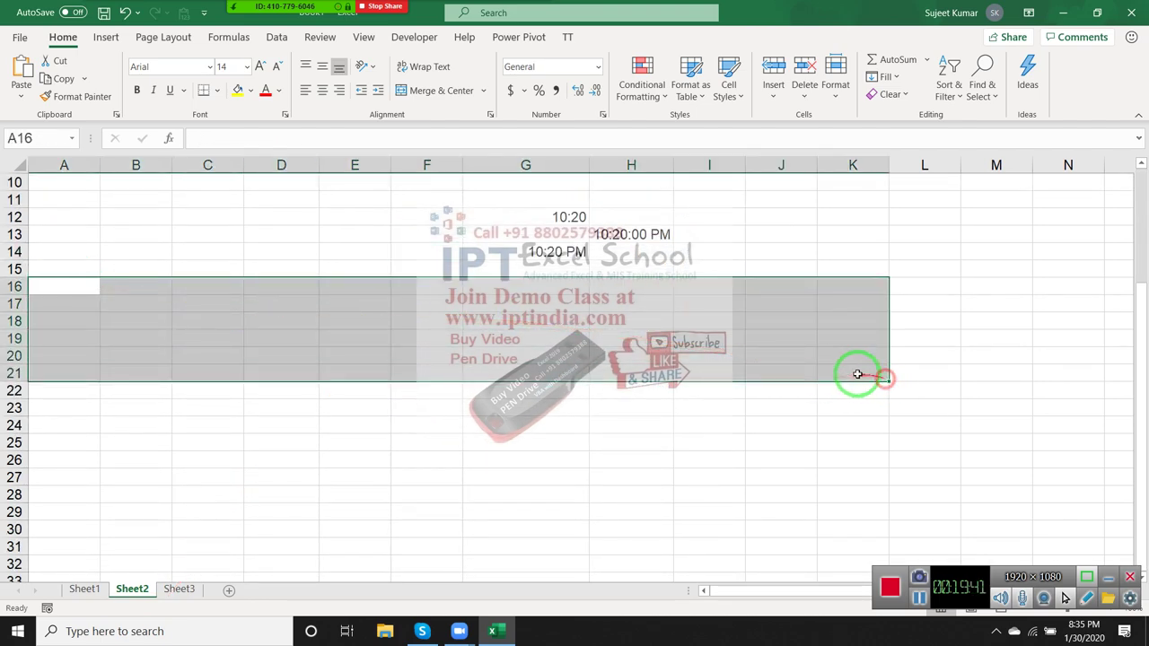
click(568, 318)
scroll(569, 318, up, 1)
scroll(569, 318, down, 1)
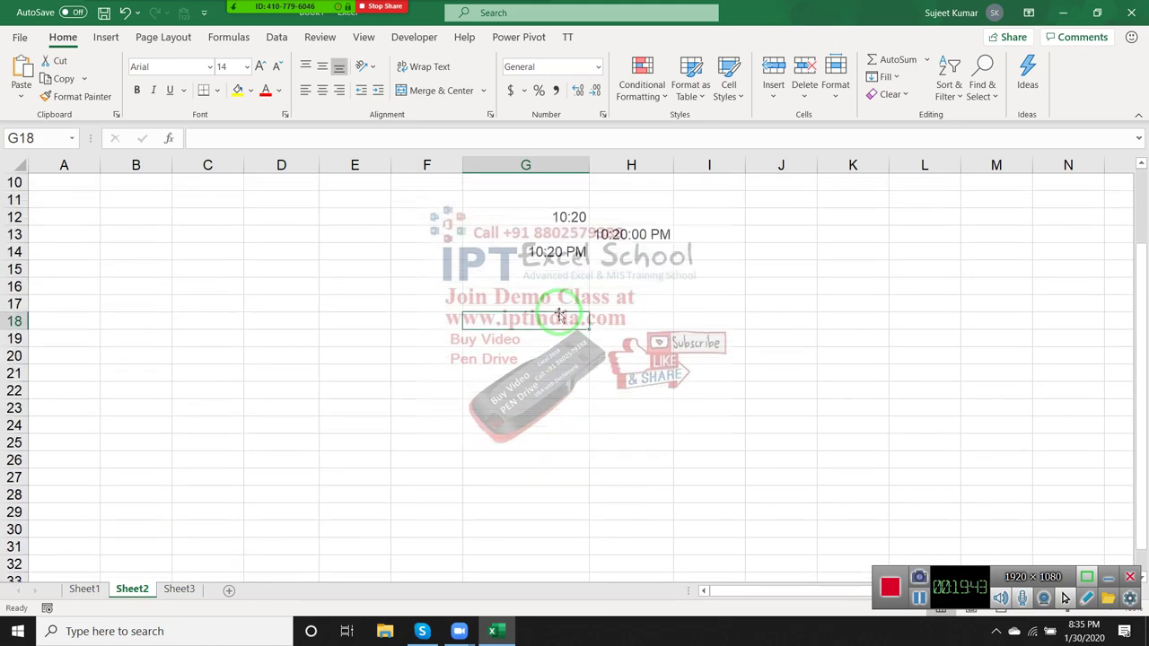
drag(569, 318, 403, 354)
scroll(257, 290, down, 1)
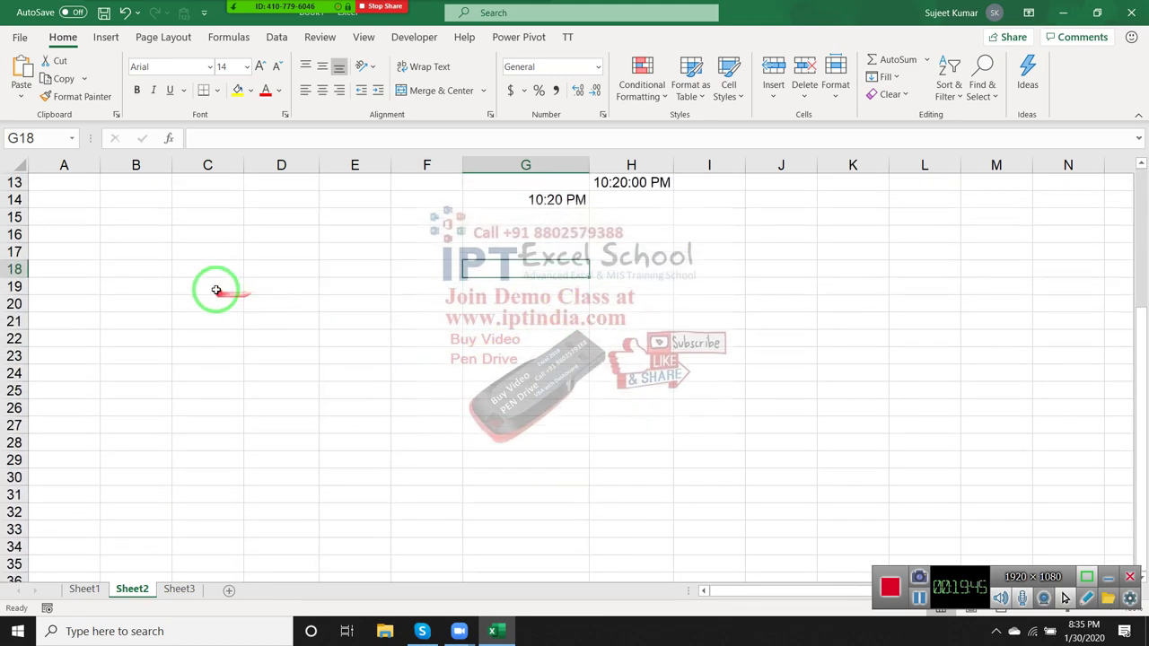
scroll(215, 290, up, 1)
click(198, 289)
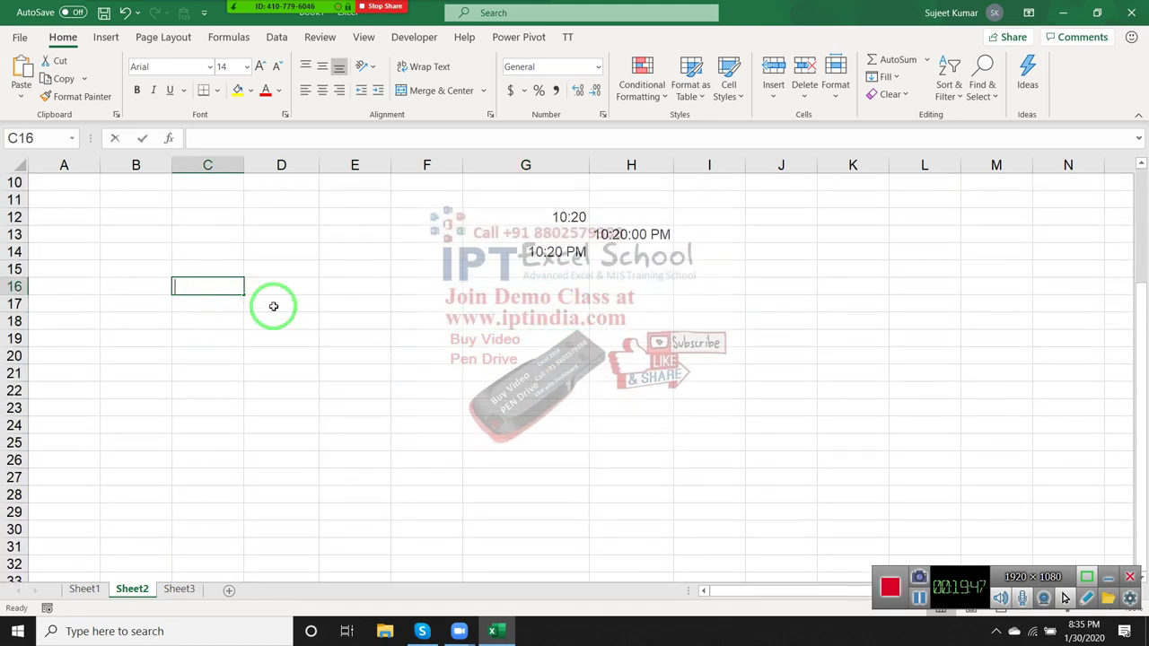
text(45:20)
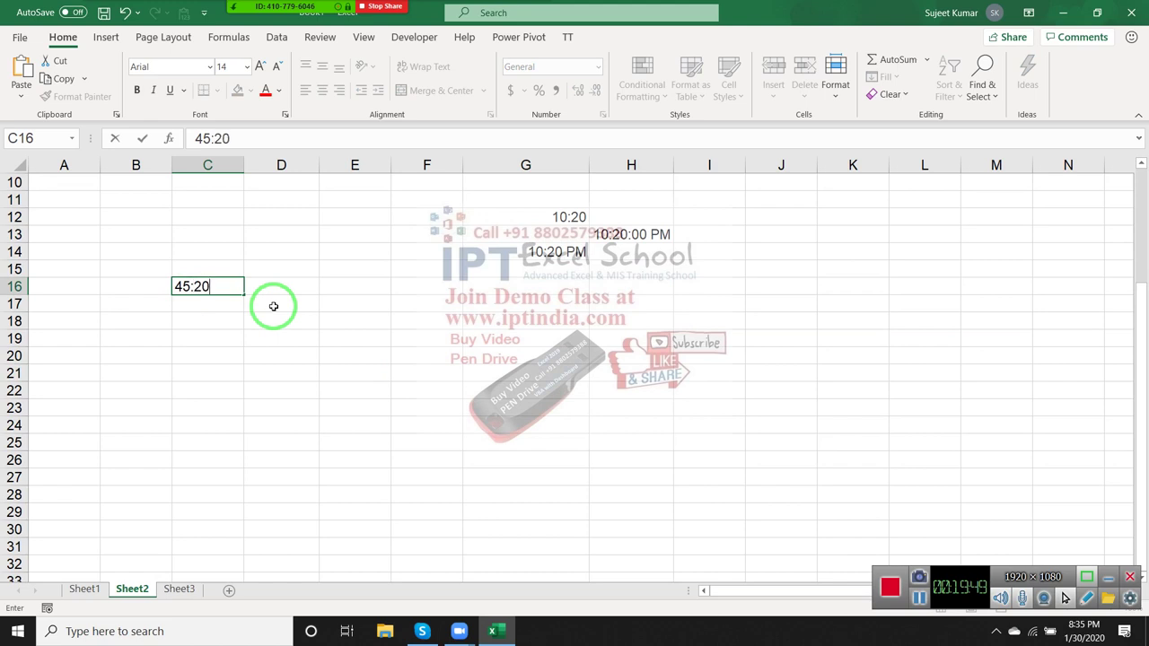
key(Return)
key(Up)
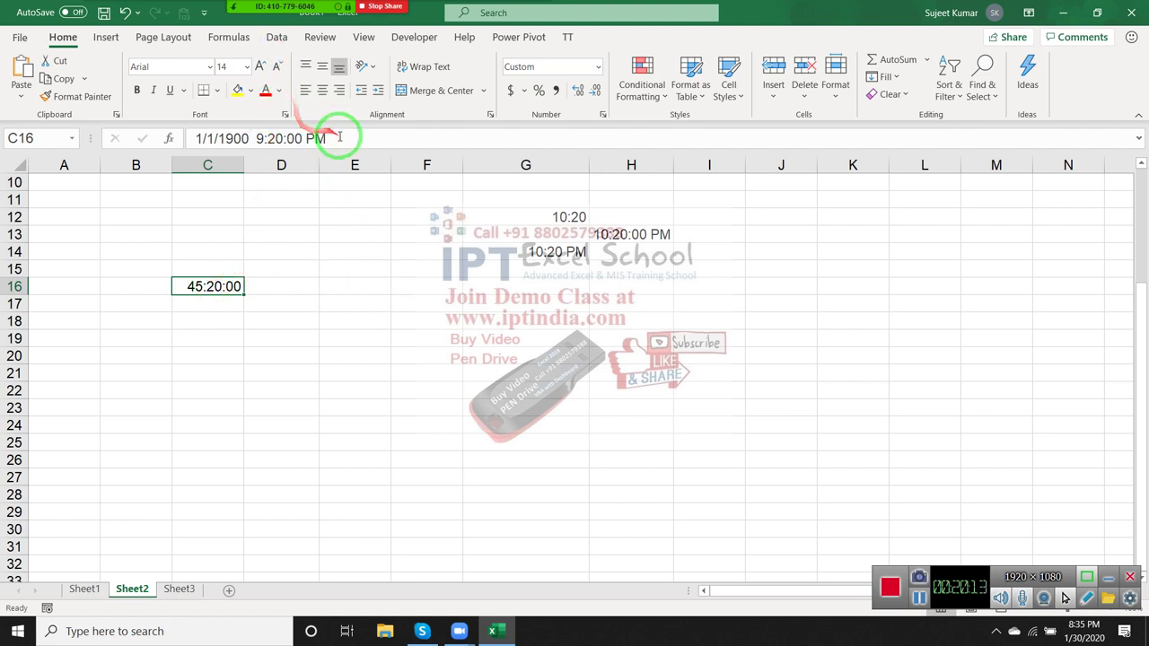
- Switch C16 to General format, revealing its serial value 1.888889
drag(339, 137, 108, 126)
key(Escape)
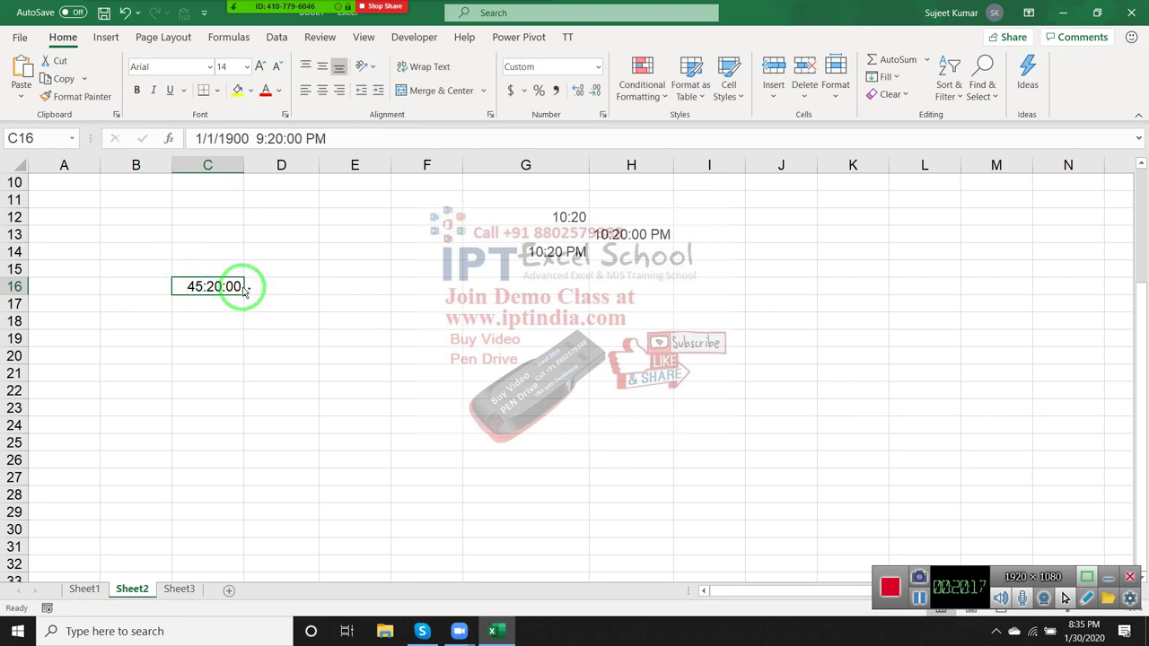
key(ctrl+shift+grave)
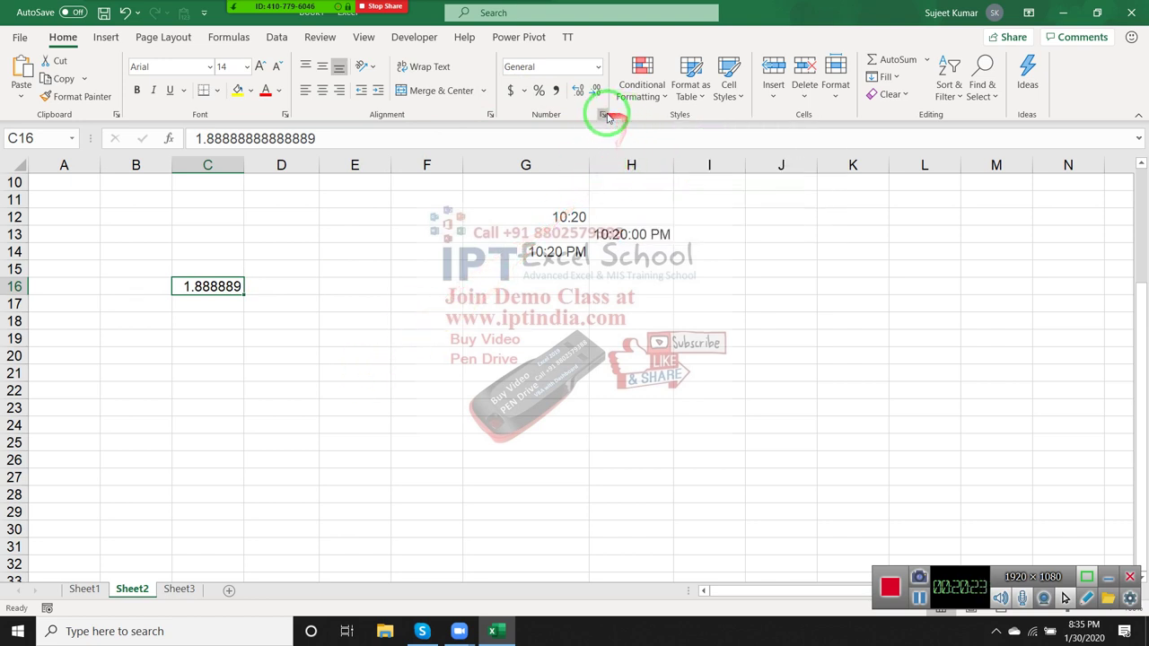
- Give C16 the custom format [h]:mm:ss so it displays 45:20:00 again
click(604, 115)
click(744, 289)
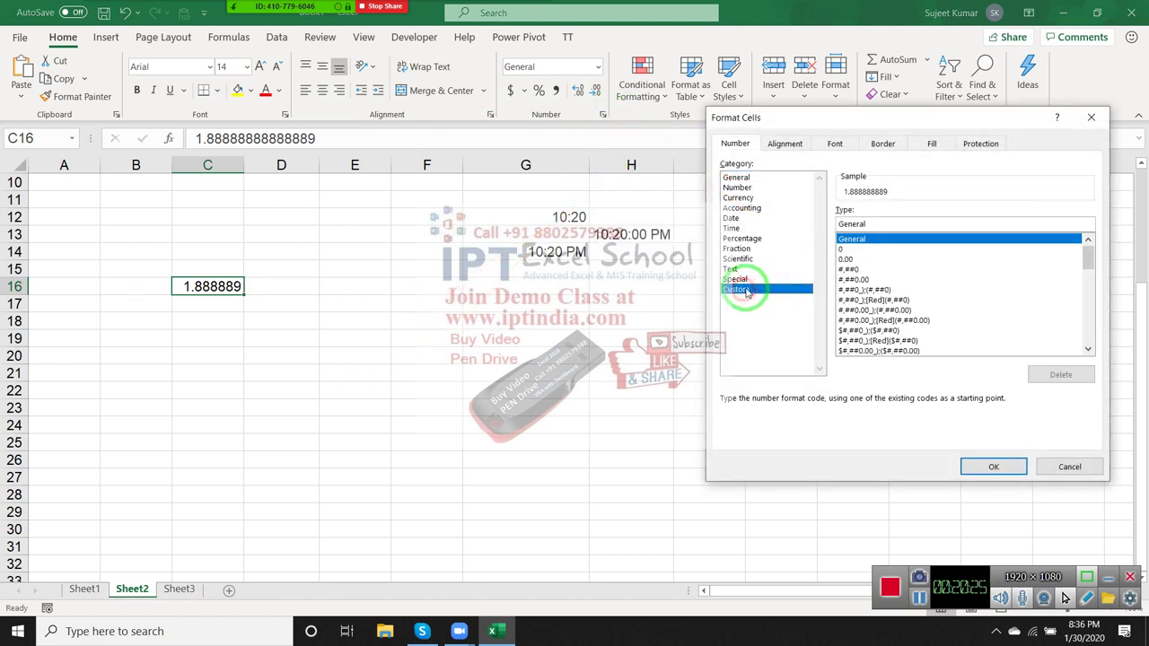
click(835, 225)
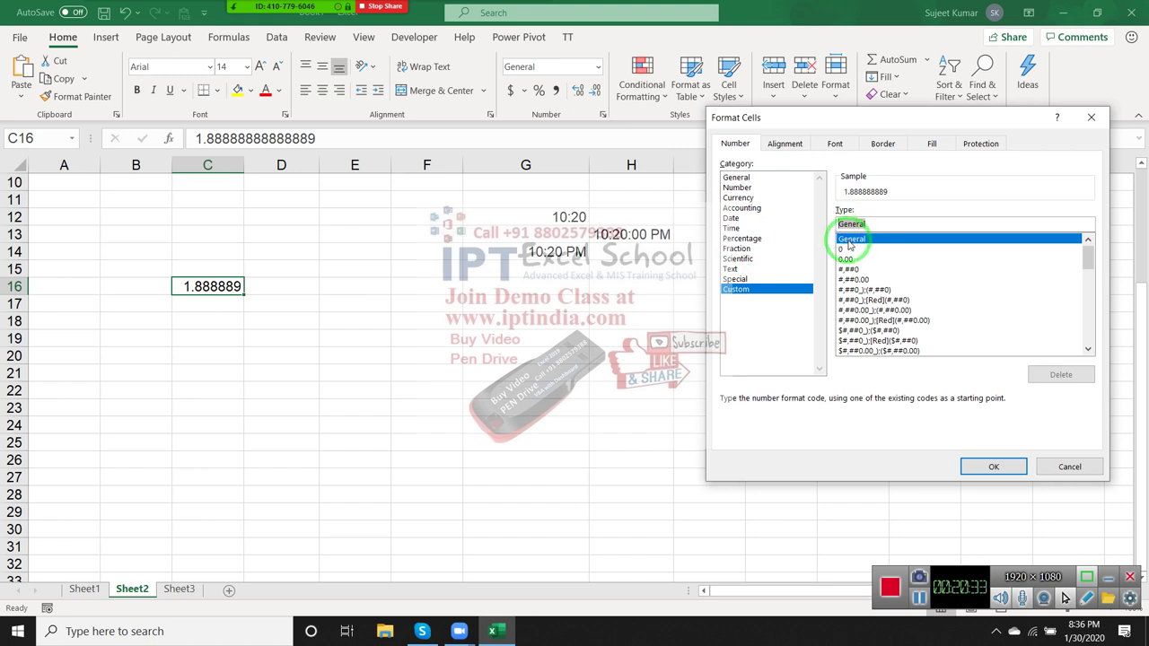
click(734, 228)
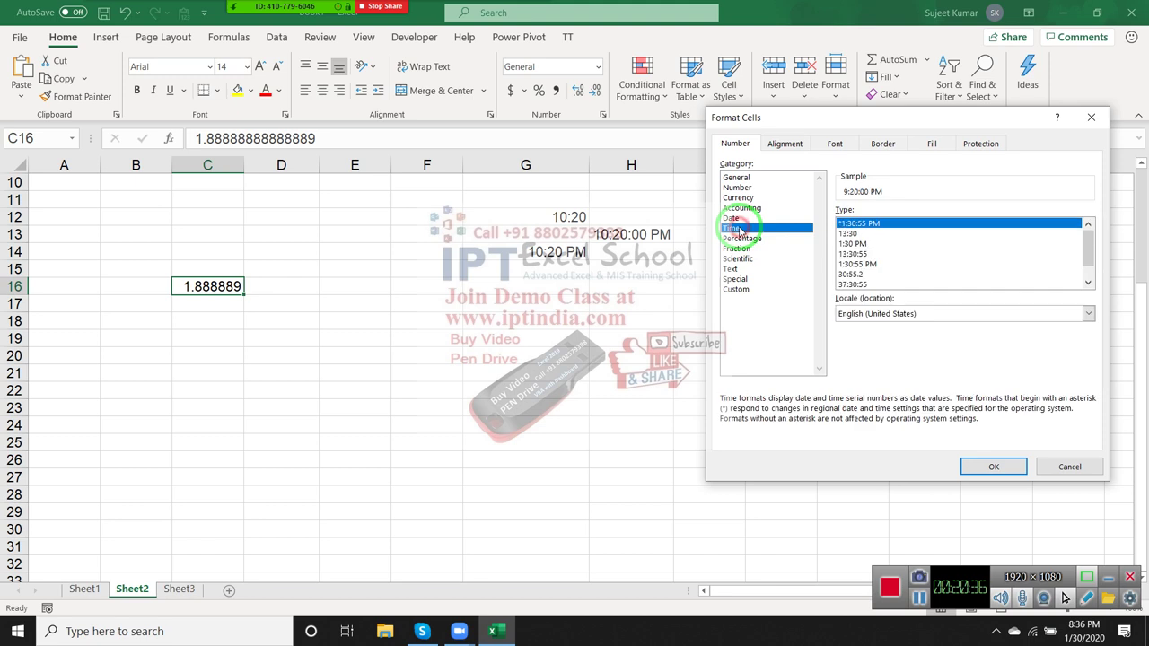
click(851, 284)
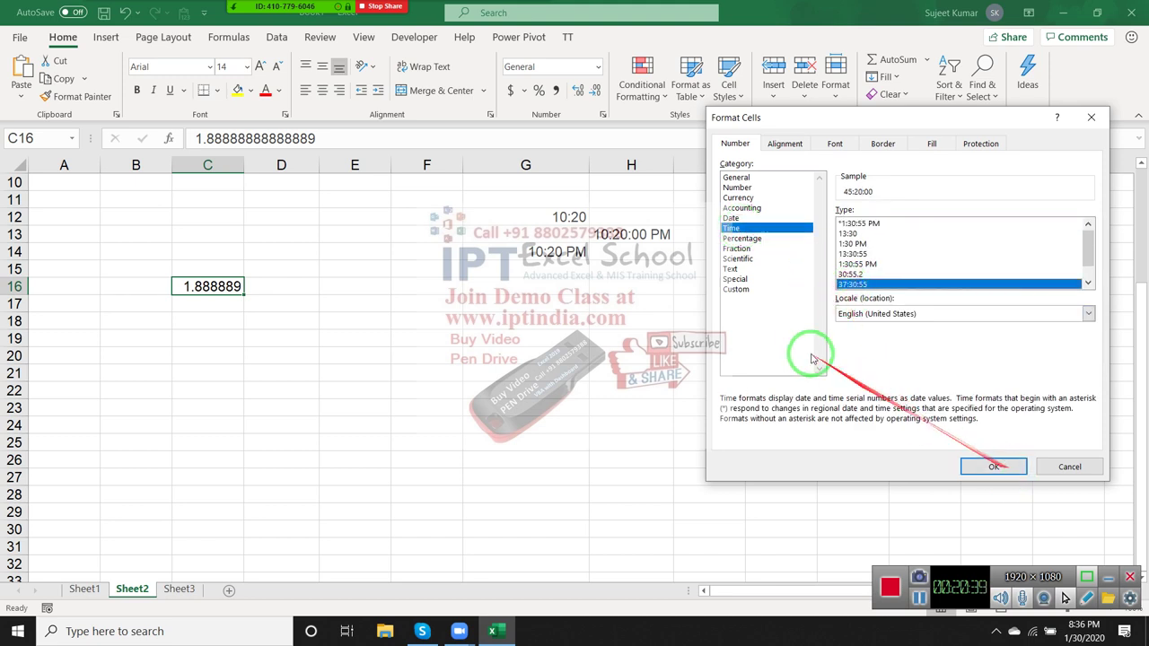
click(735, 289)
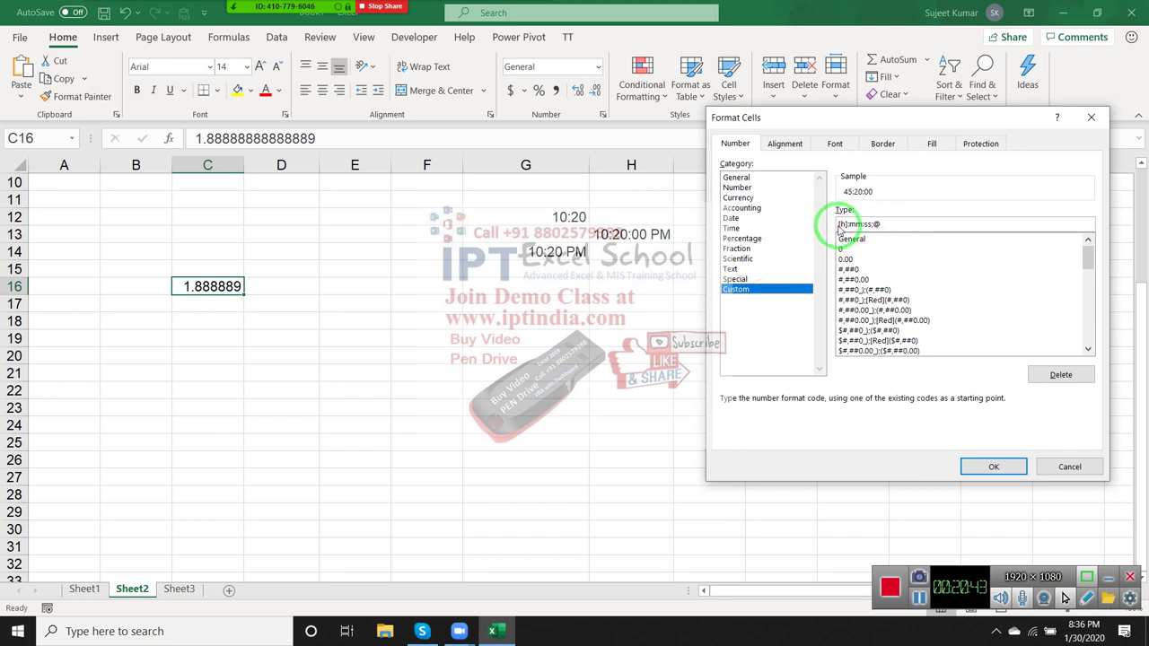
click(876, 224)
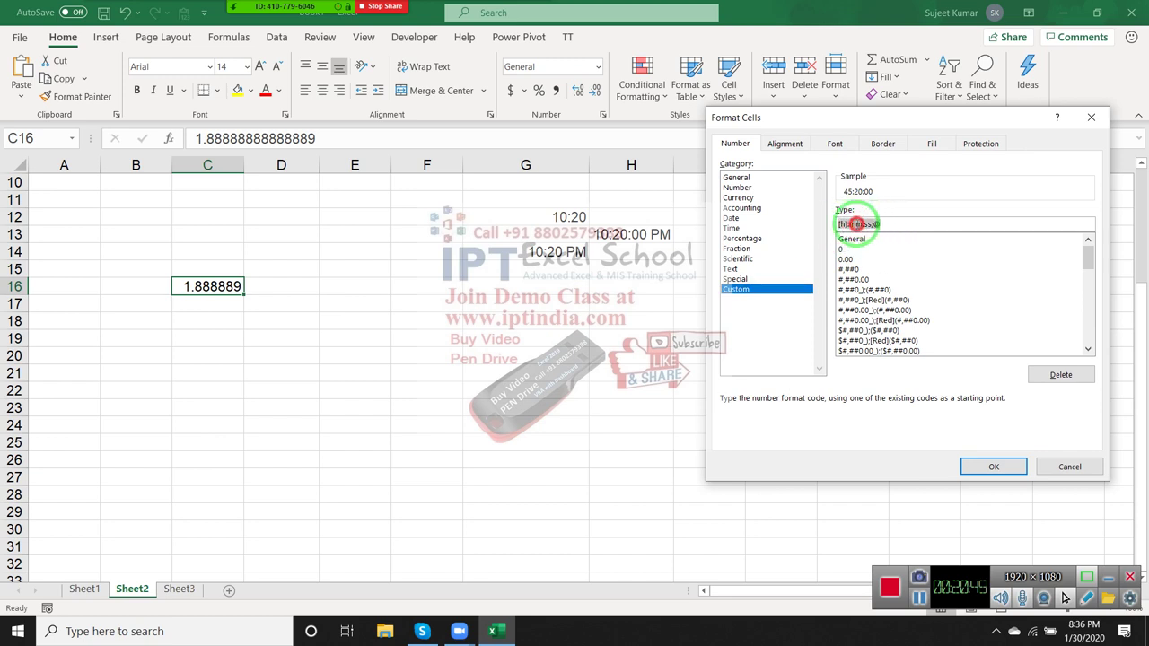
drag(879, 223, 826, 228)
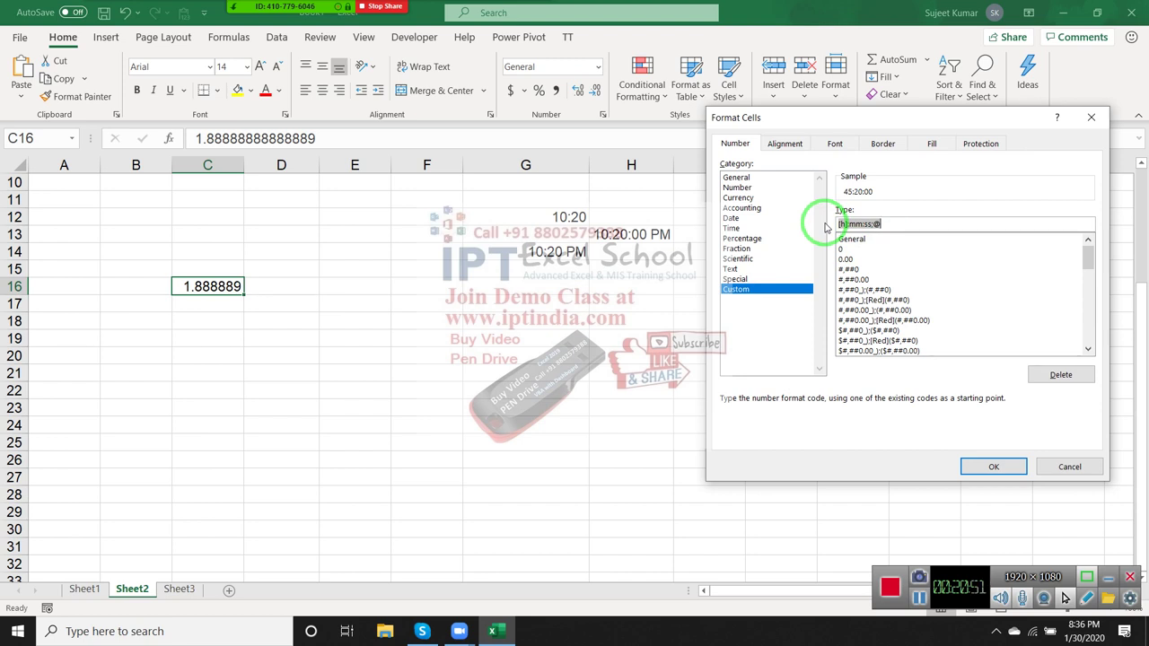
key(BackSpace)
text(:)
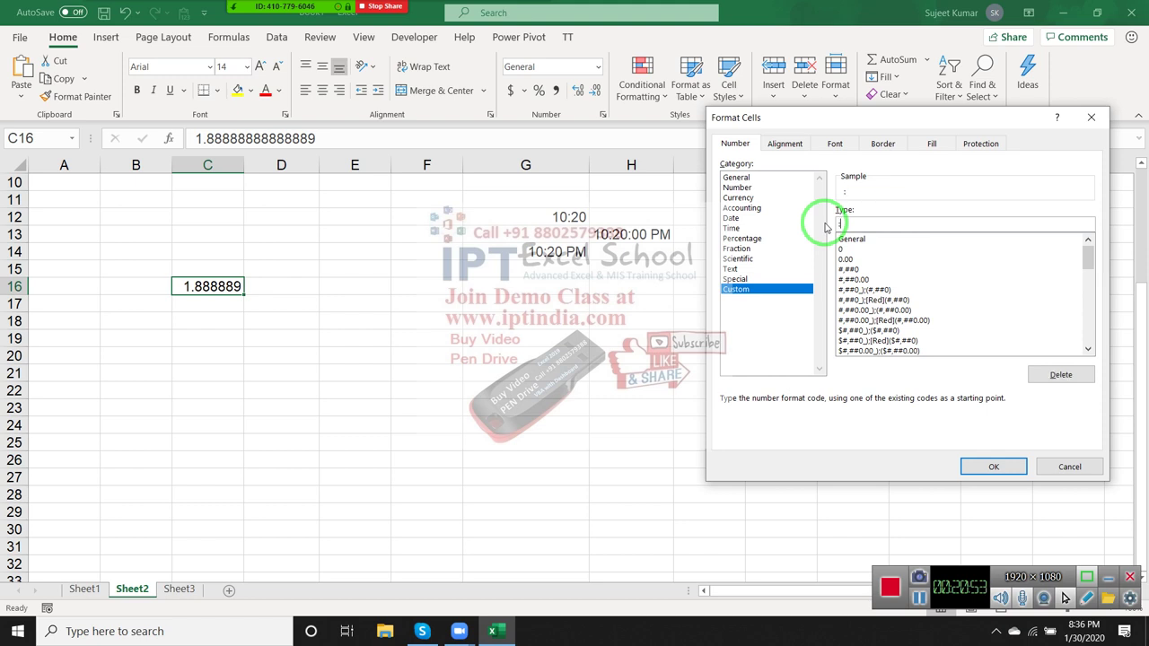
key(BackSpace)
text([)
text(h])
text(:MM)
text(:ss)
key(Return)
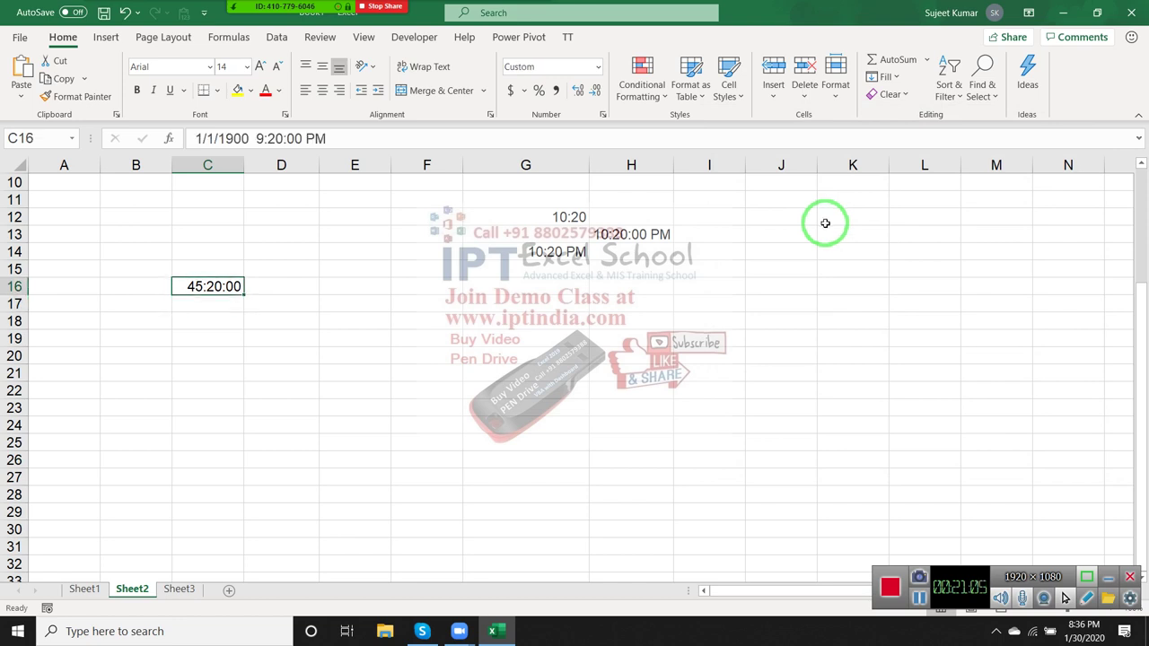
- Enter =45*60 in D17, giving 2700 minutes
drag(825, 226, 782, 463)
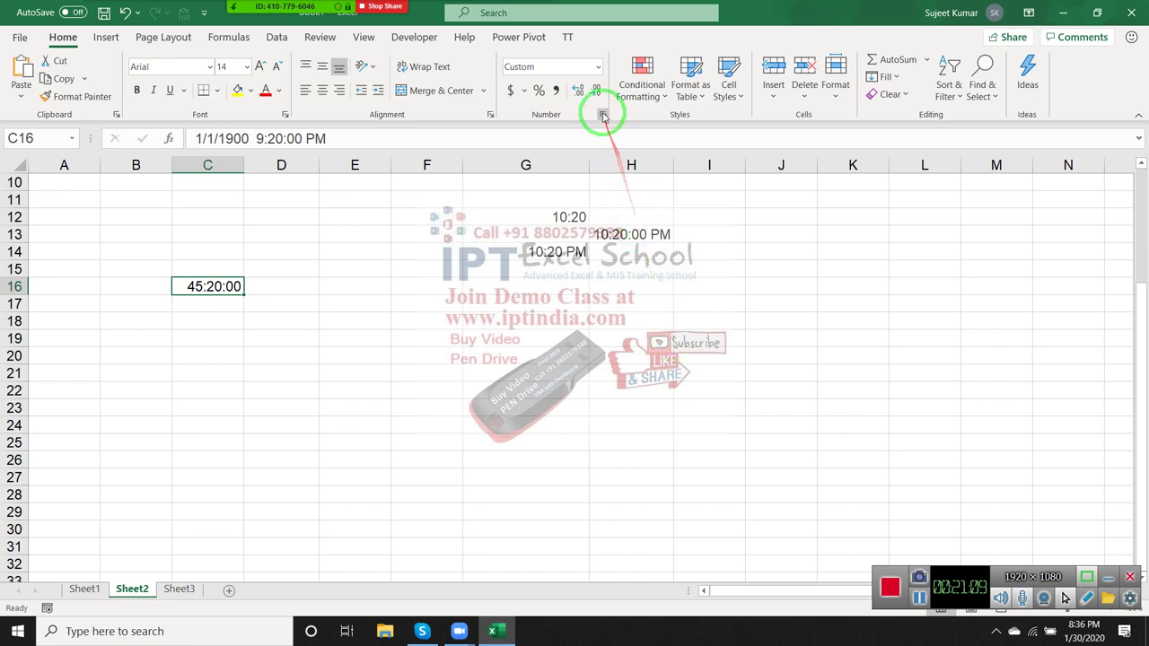
drag(556, 213, 249, 288)
click(276, 309)
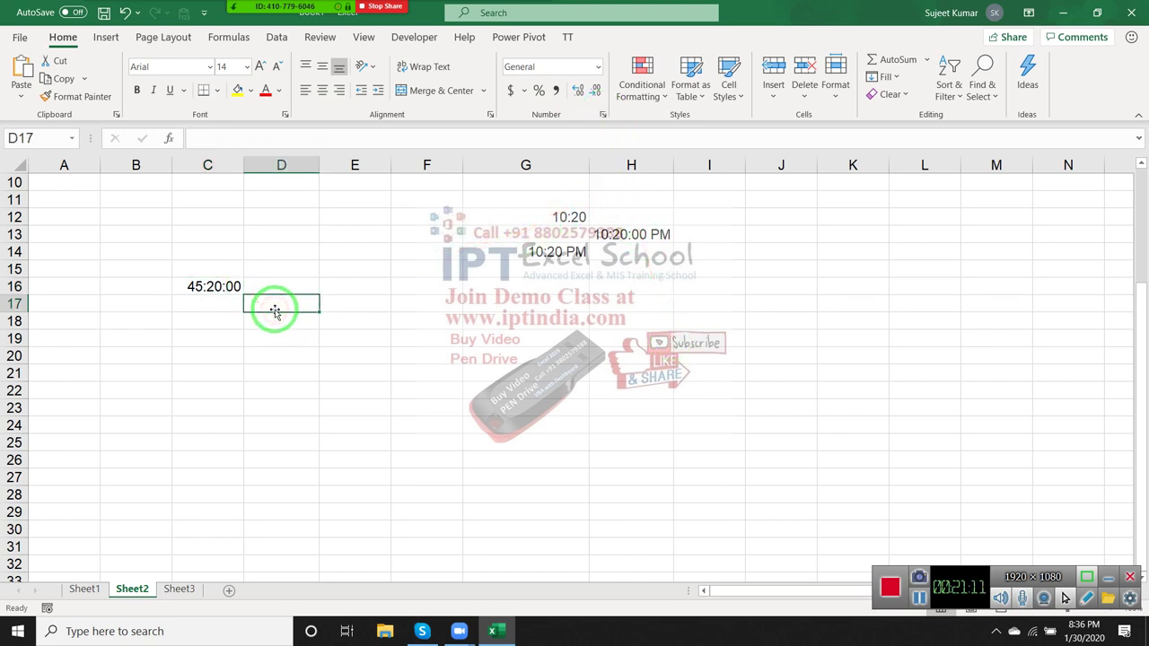
text(=45)
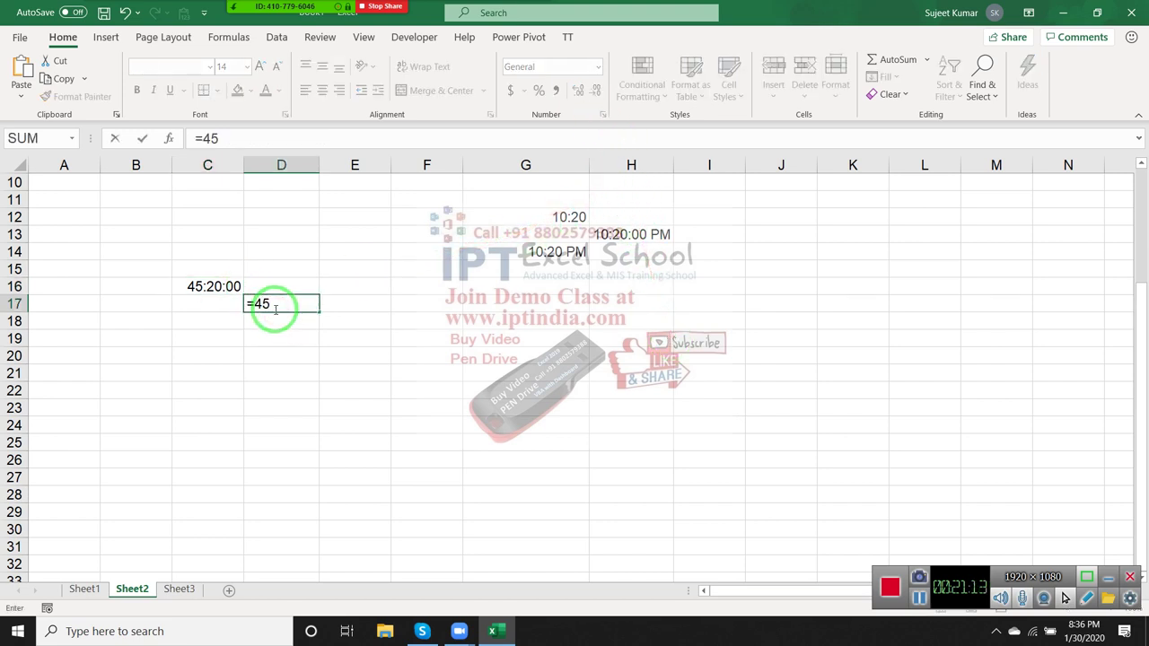
text(*69)
key(BackSpace)
text(0)
key(Return)
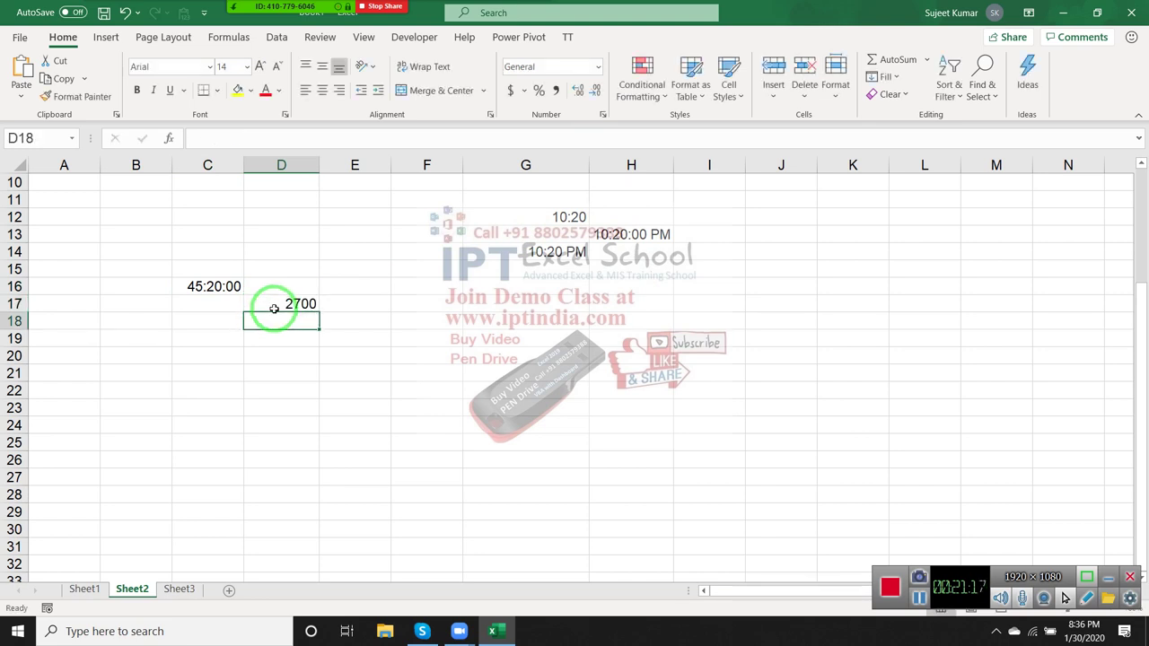
- Enter =D17+20 in D18, giving 2720, and move back toward C16
text(=)
click(273, 308)
text(+20)
key(Return)
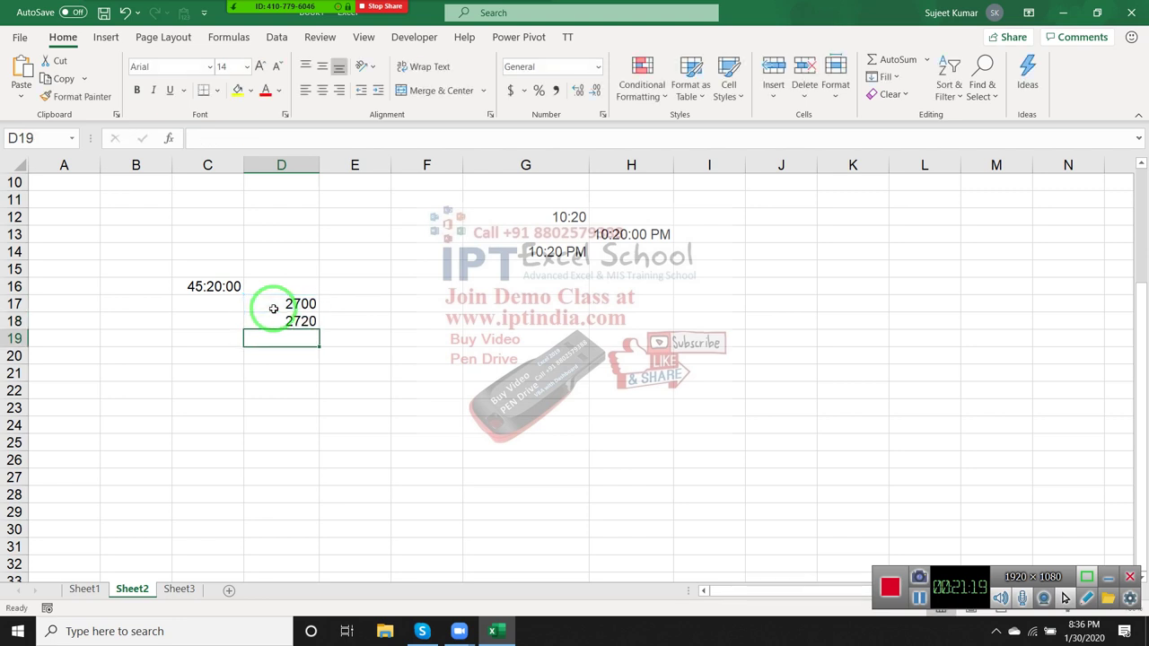
key(Up)
key(Up)
key(Left)
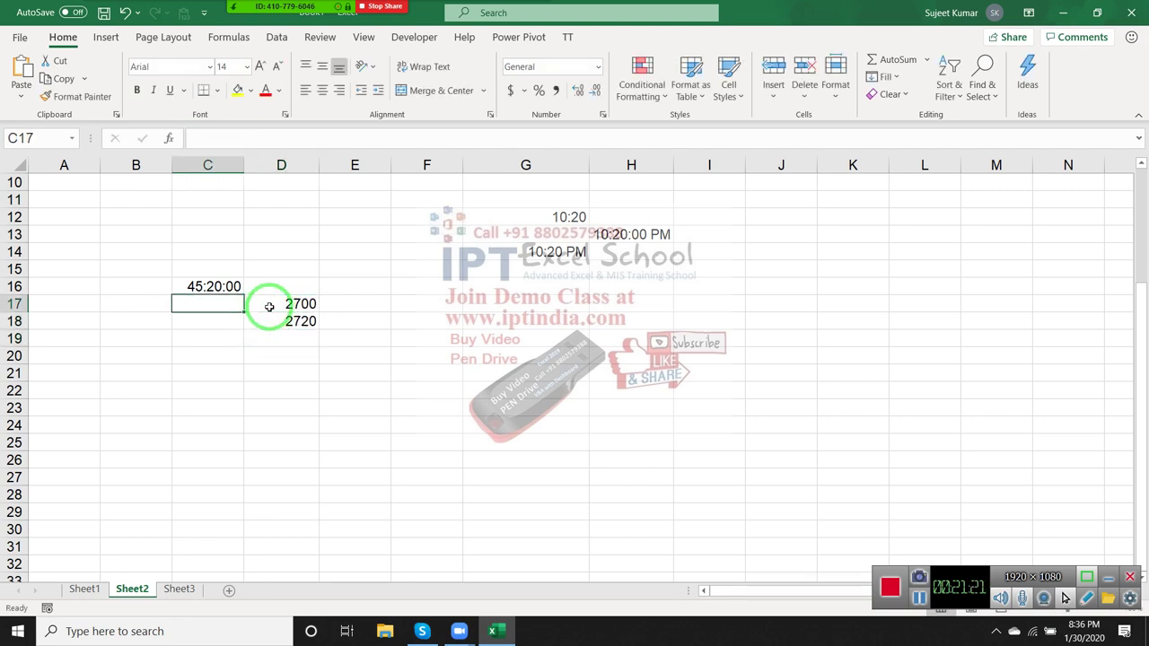
key(Up)
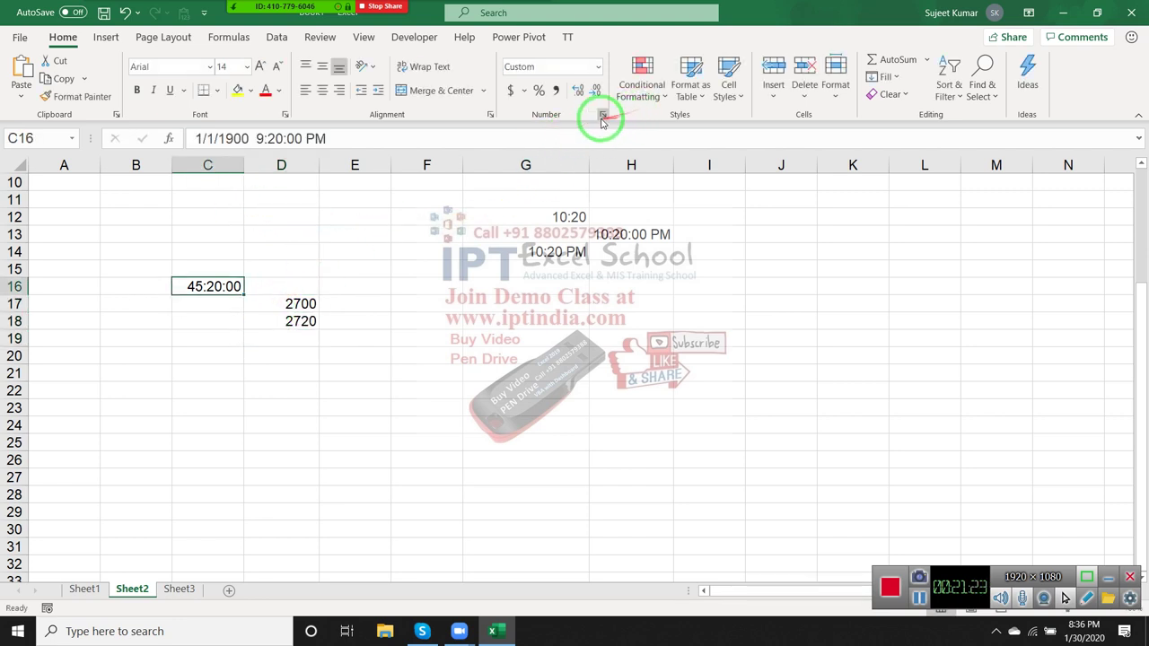
- Replace C16's custom format code with [m] so it shows 2720 minutes
click(603, 117)
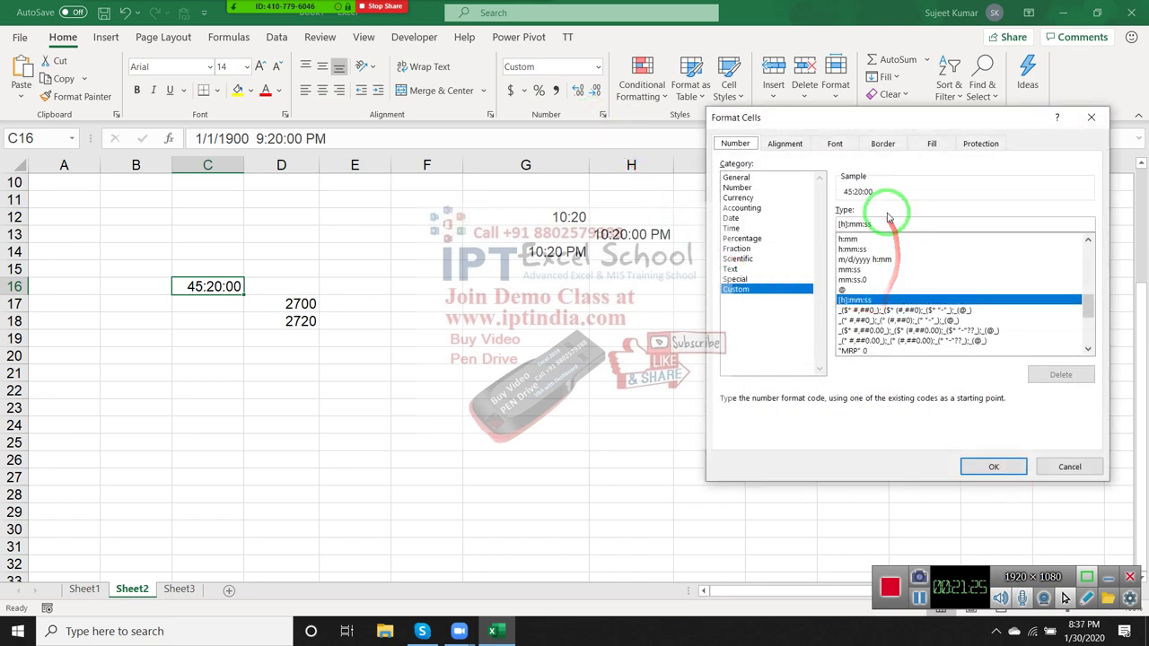
drag(887, 220, 792, 227)
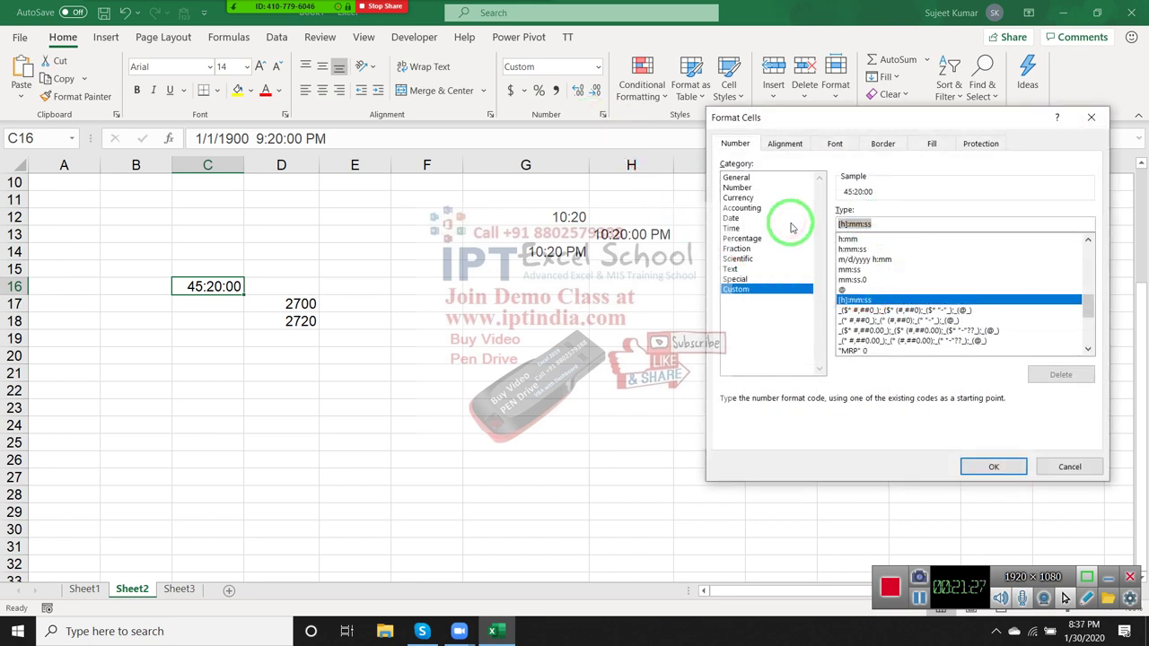
text([m])
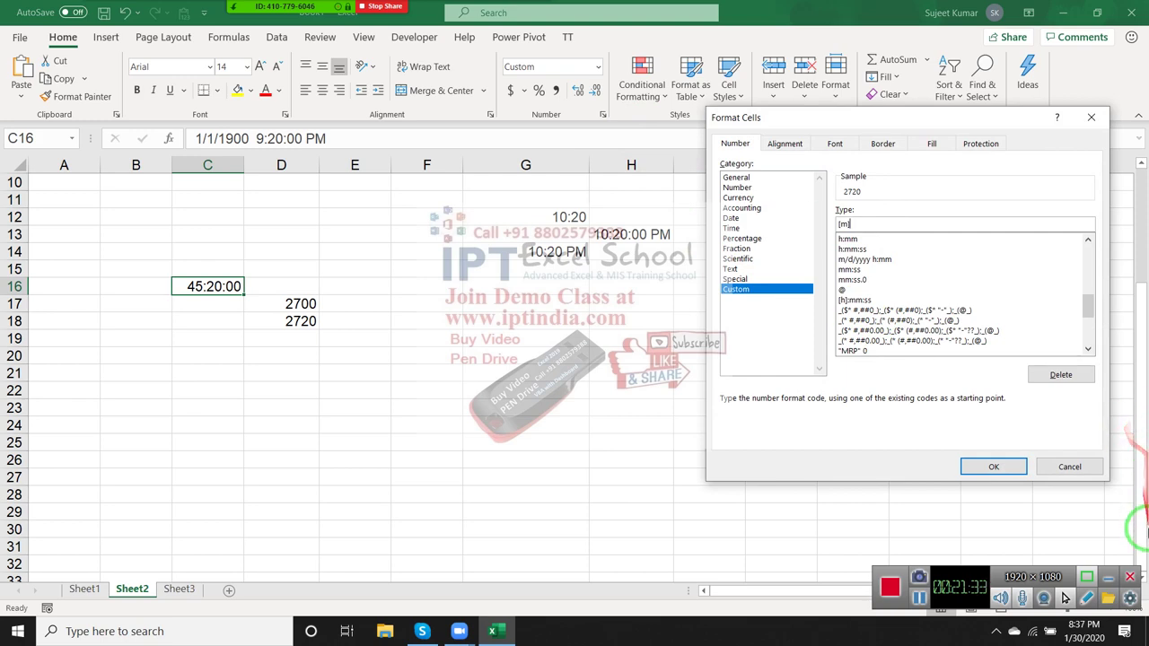
click(1020, 474)
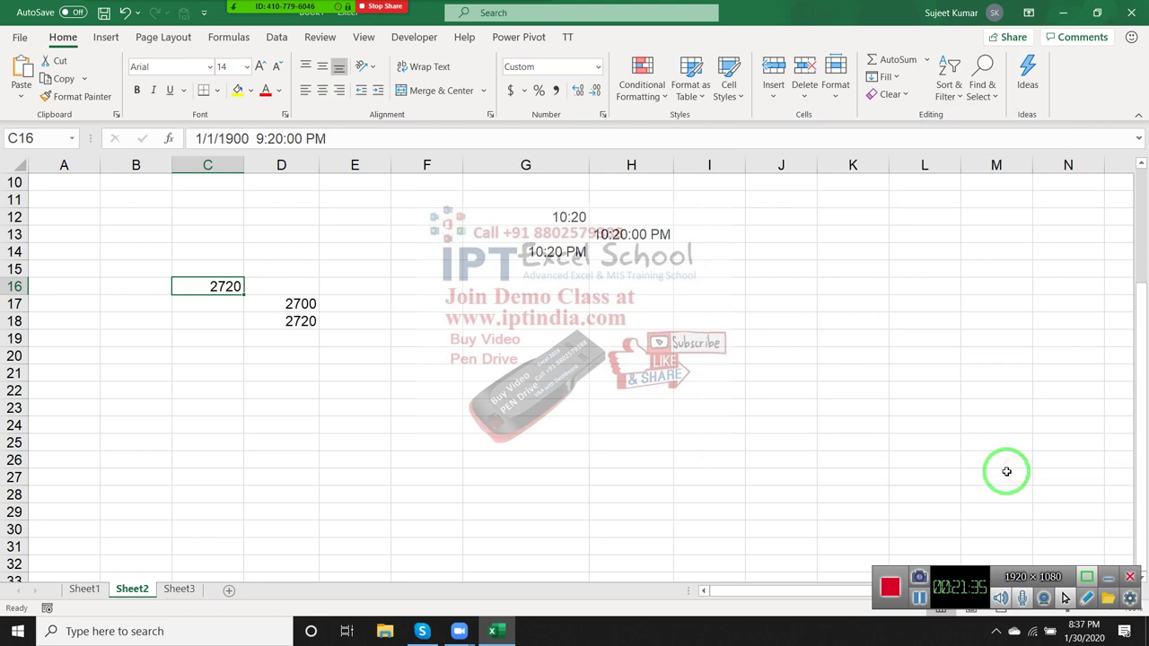
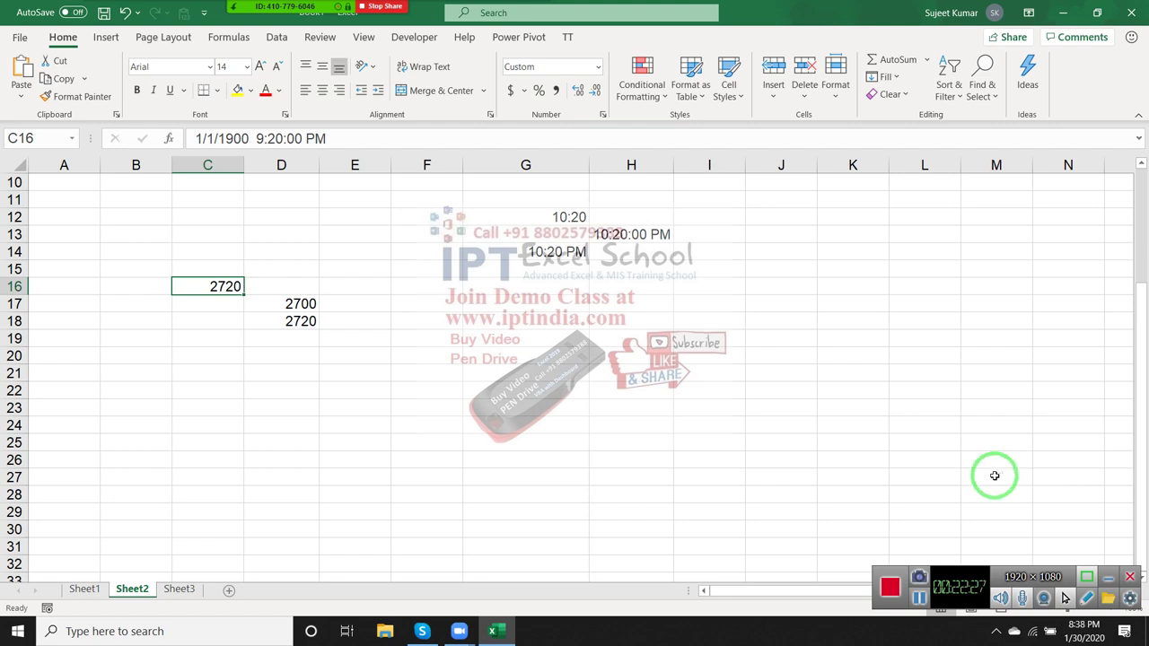
- Review the formulas in D17 and D18, then return to cell C16
mouse_move(989, 479)
mouse_down()
mouse_move(884, 571)
mouse_move(195, 283)
mouse_move(233, 285)
mouse_up()
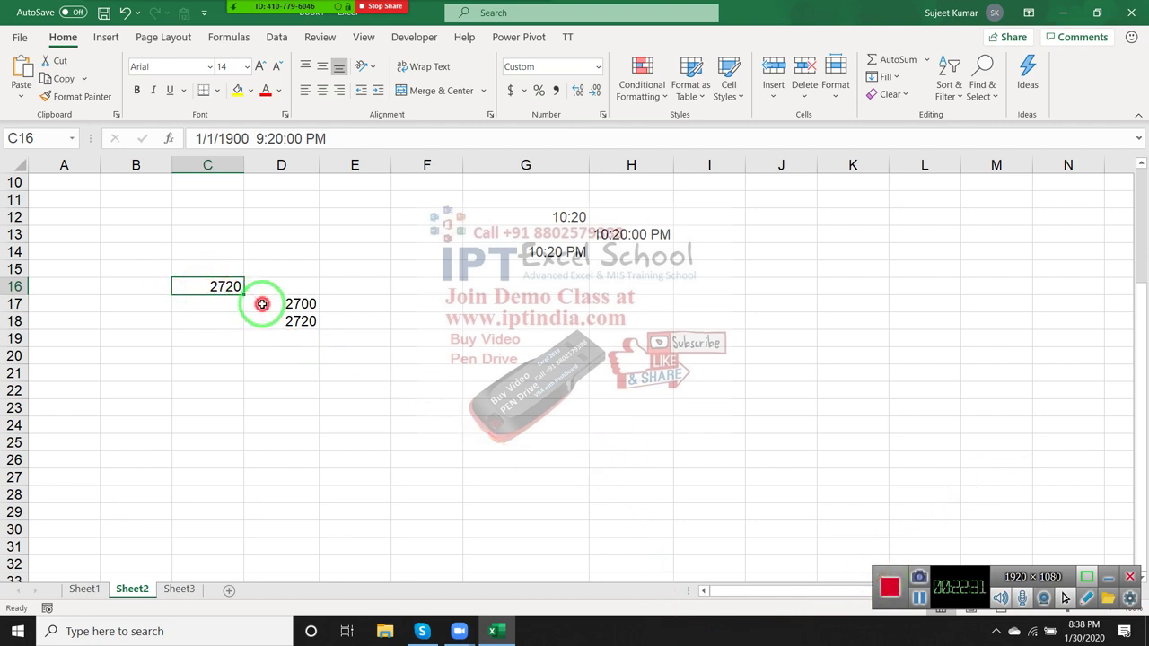
click(295, 302)
click(295, 321)
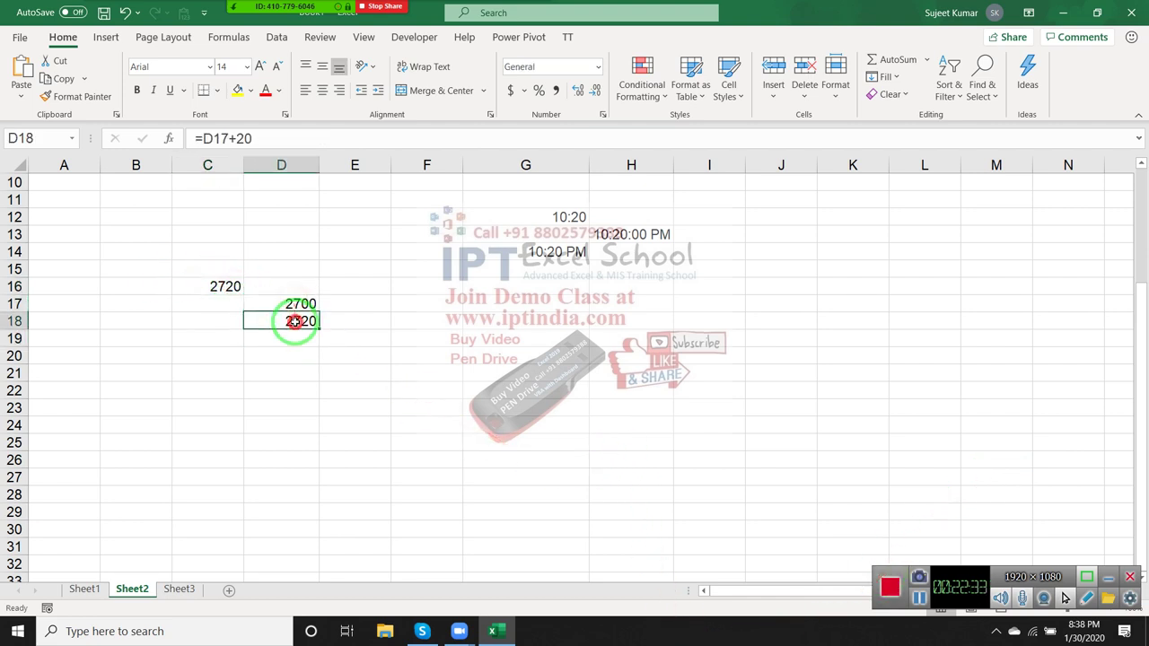
click(229, 286)
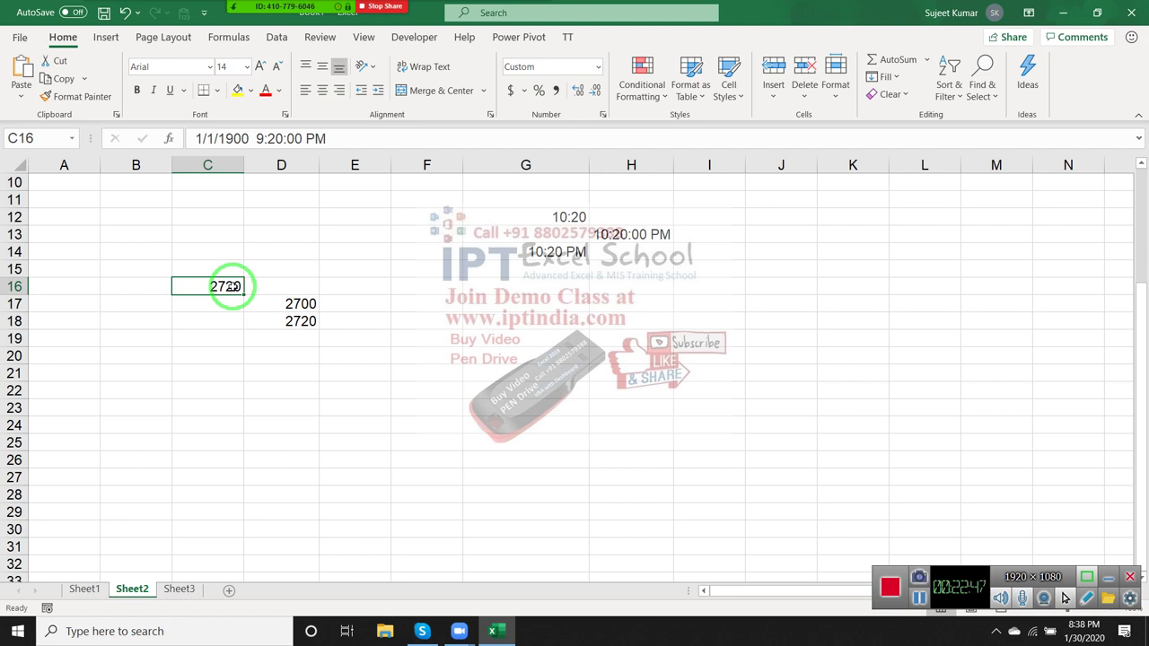
key(Return)
click(232, 287)
key(Return)
click(231, 287)
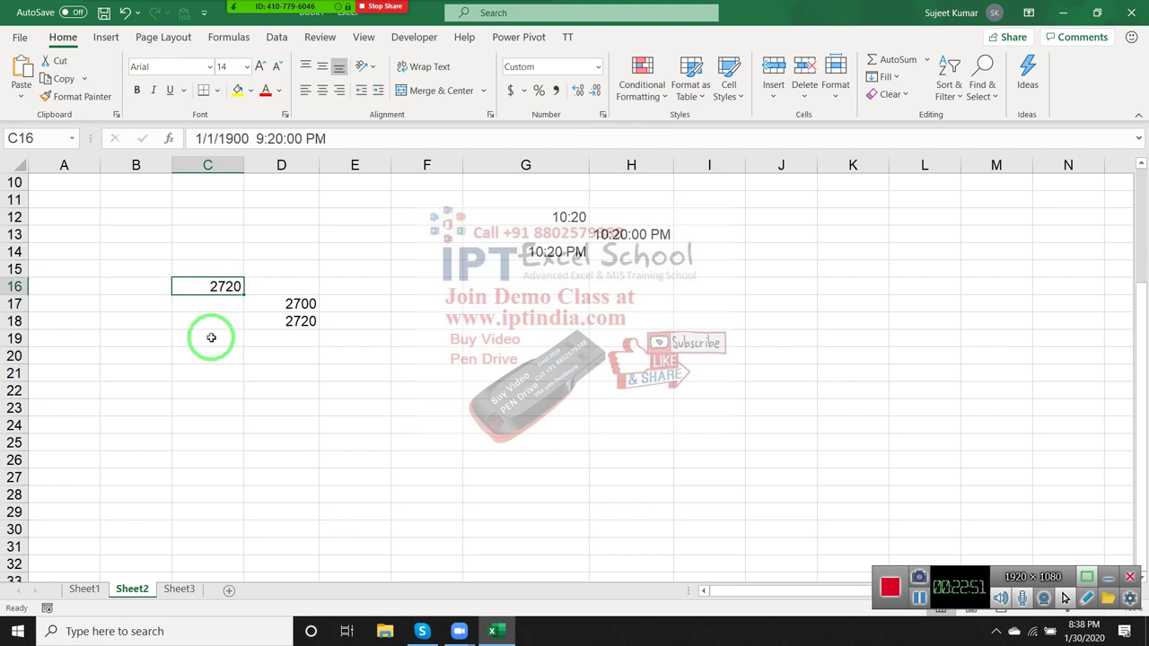
click(228, 303)
click(228, 286)
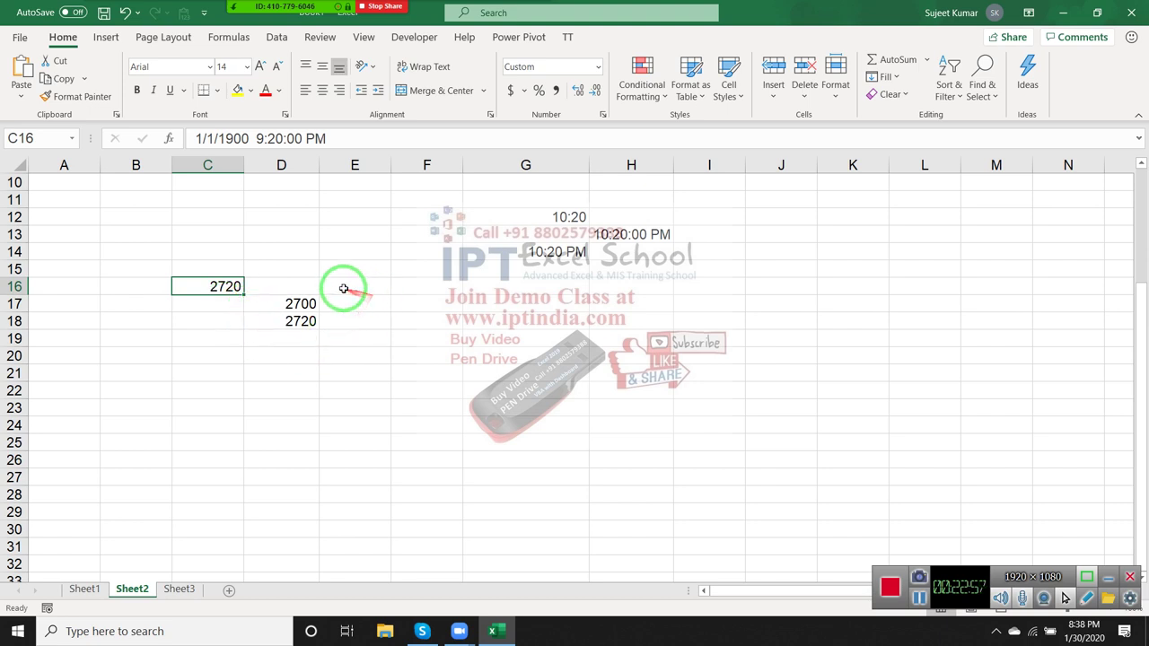
- Give C16 the custom format [m] "Mt" : s "sc" so it reads 2720 Mt : 0 sc
click(603, 114)
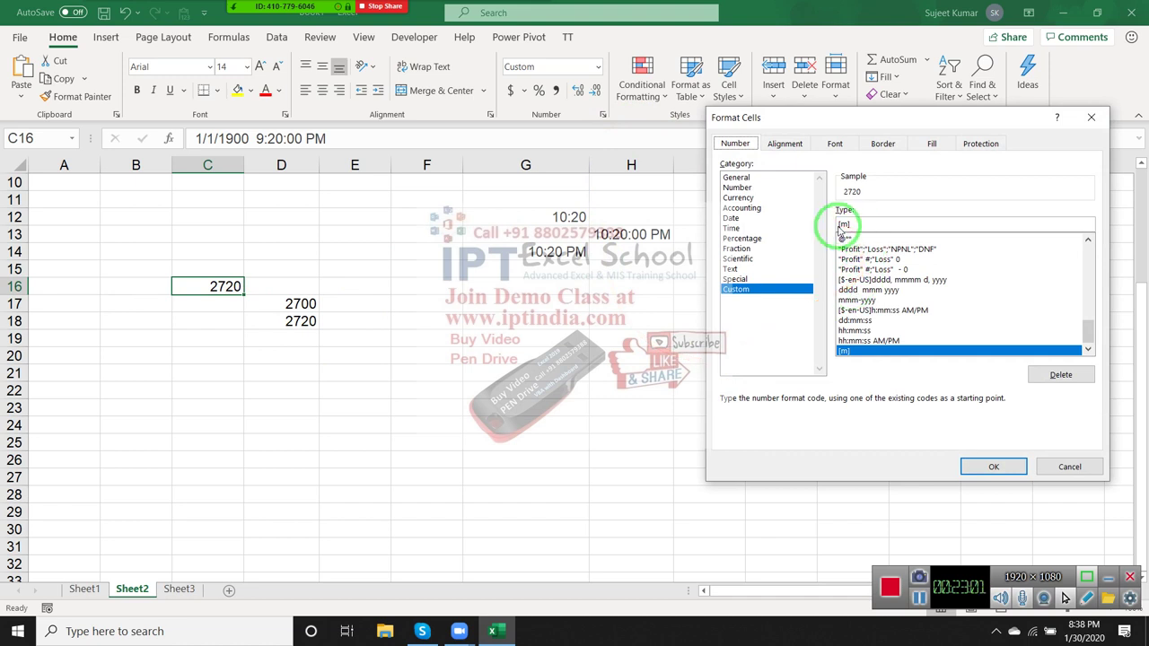
click(843, 227)
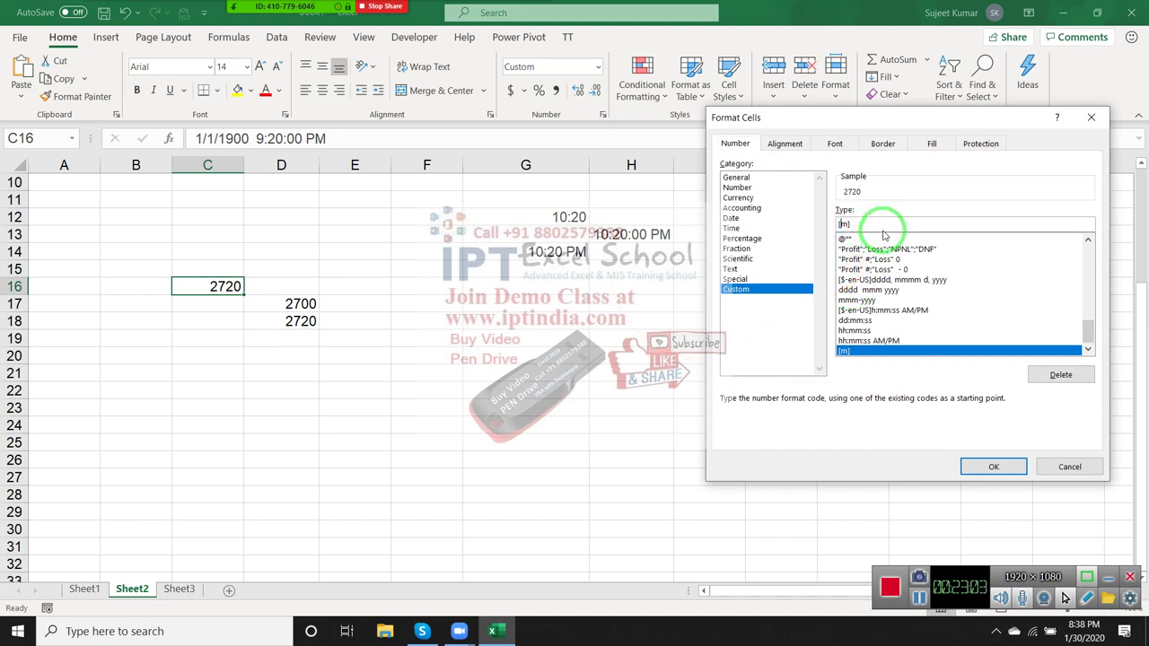
text(])
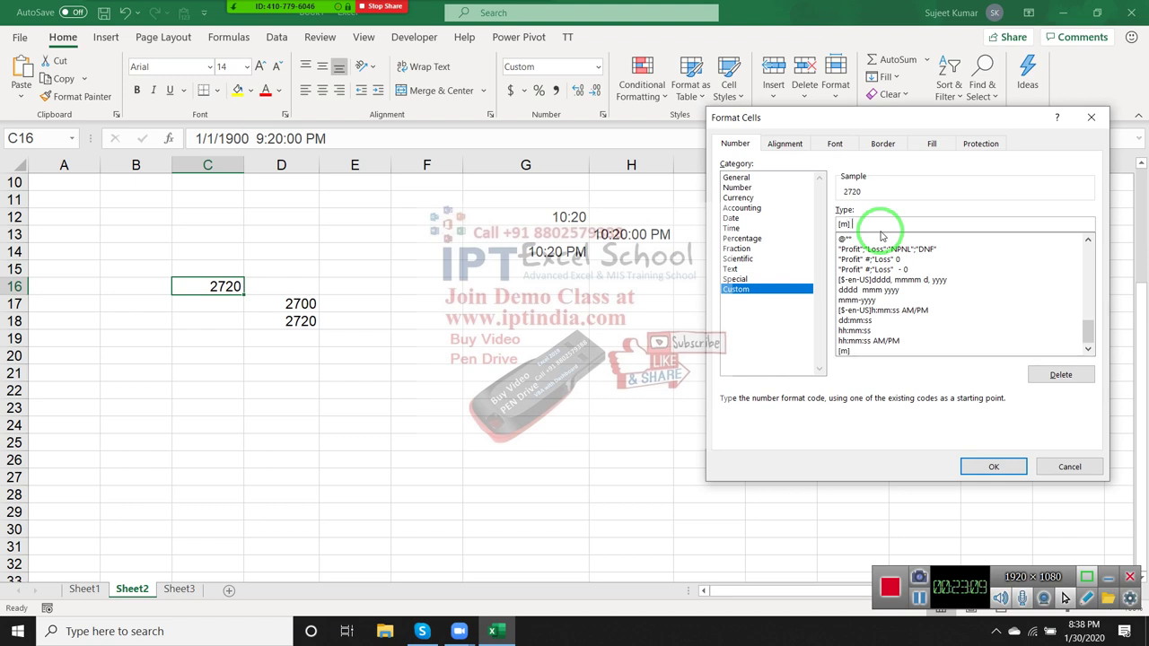
text( :)
text( [s)
key(BackSpace)
key(BackSpace)
text(s)
text(s)
key(Home)
key(Right)
key(Right)
key(Right)
key(Right)
text(M)
key(BackSpace)
text(")
text(Mi")
text("s)
text(c")
key(Return)
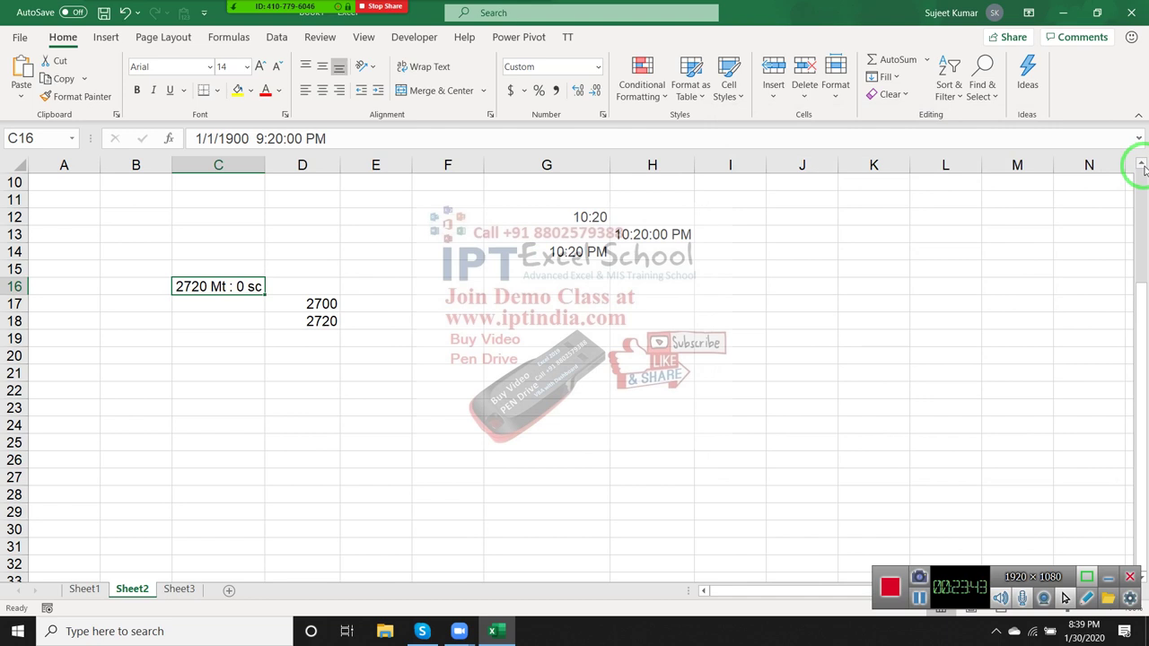
- Enter the time 85:54:47 in C16 so it shows 5154 Mt : 47 sc
text(8)
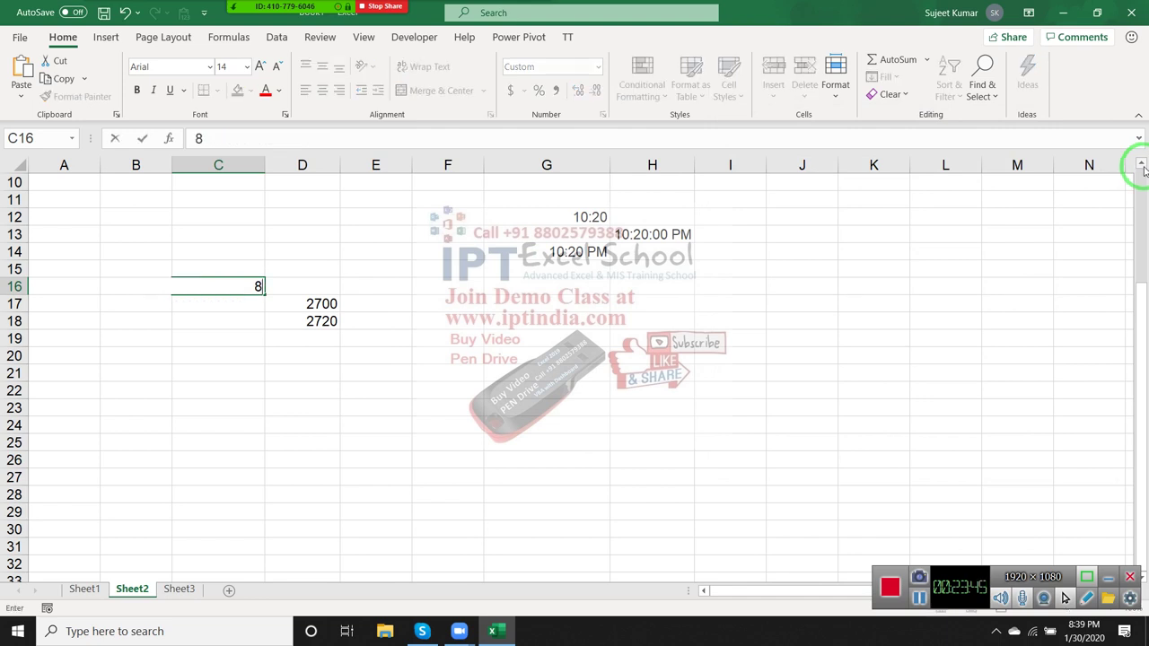
text(5:54)
text(:9)
key(BackSpace)
text(74)
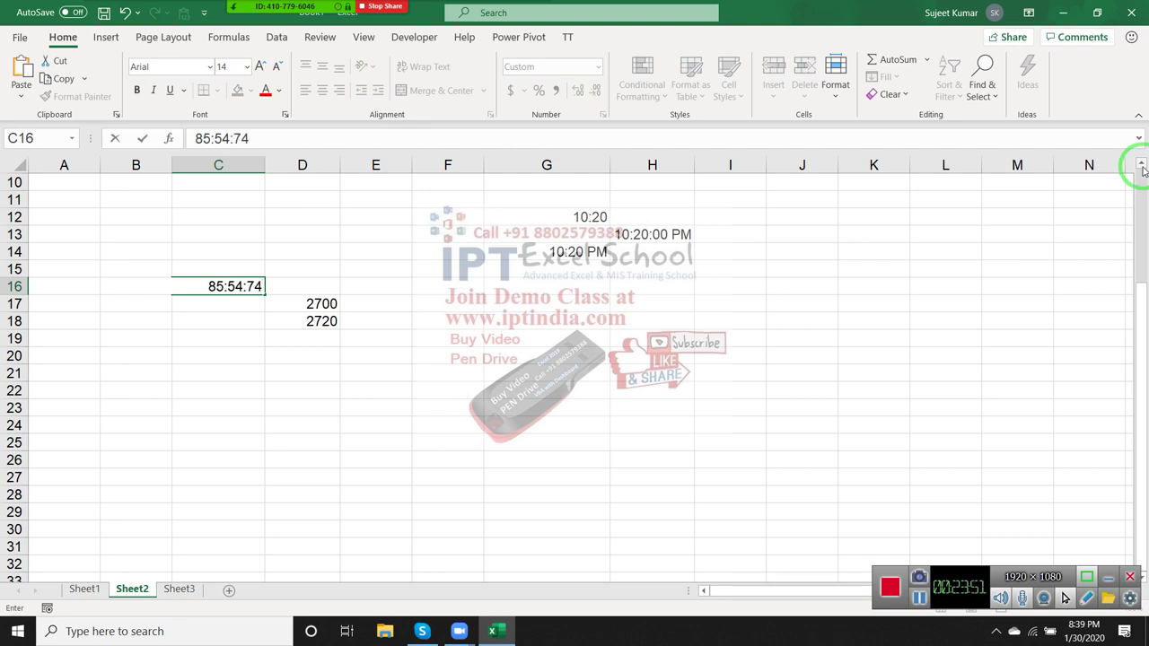
key(BackSpace)
key(BackSpace)
text(47)
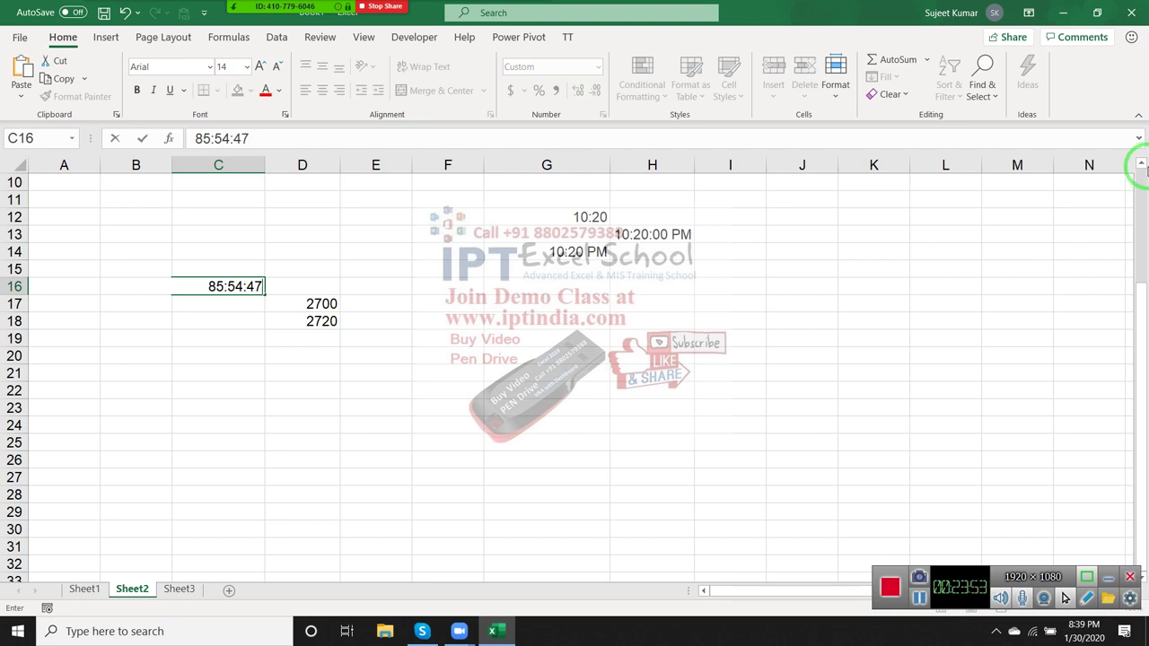
key(Return)
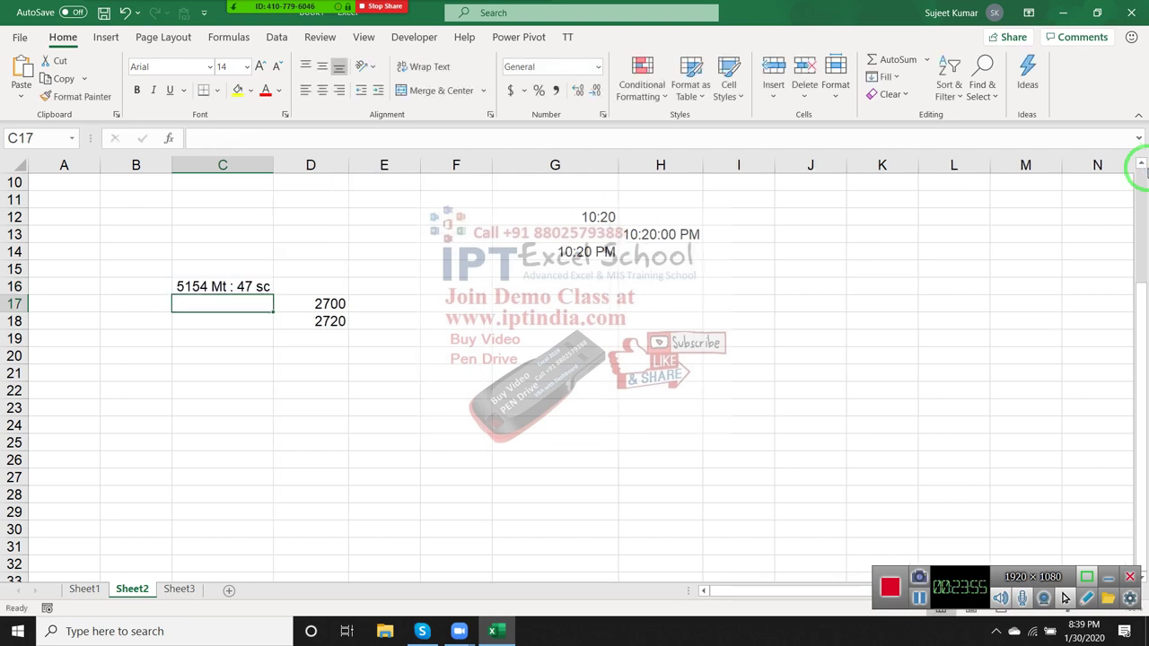
key(Up)
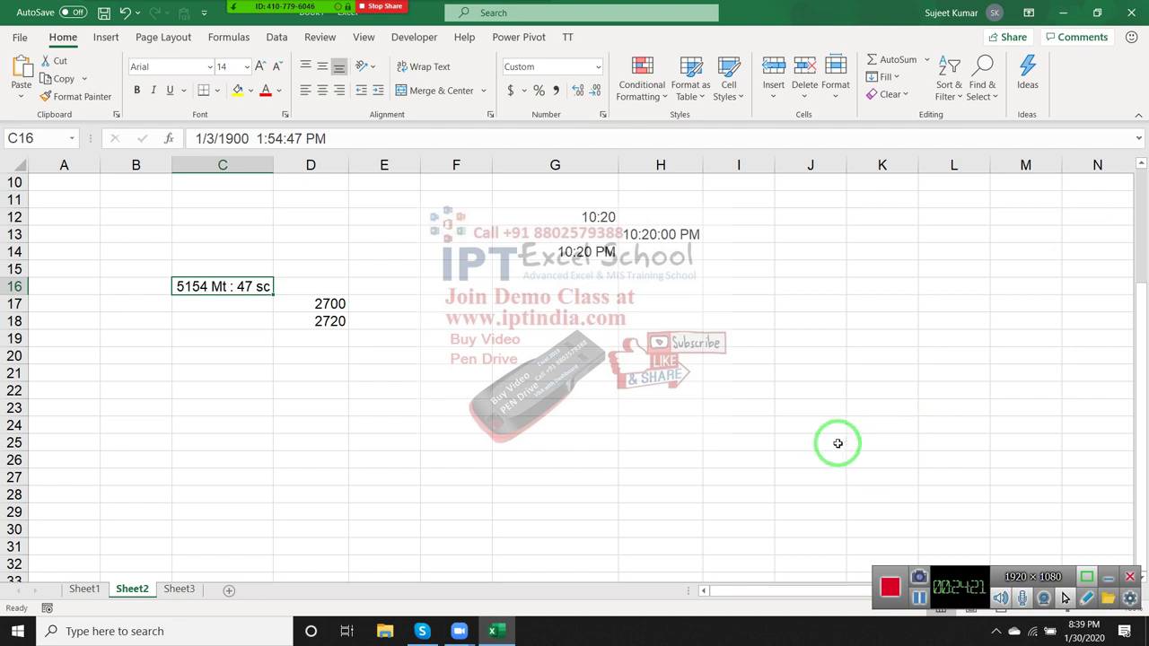
- Check the formulas in D17 and D18 against C16, then move to the empty Sheet3
drag(837, 444, 730, 544)
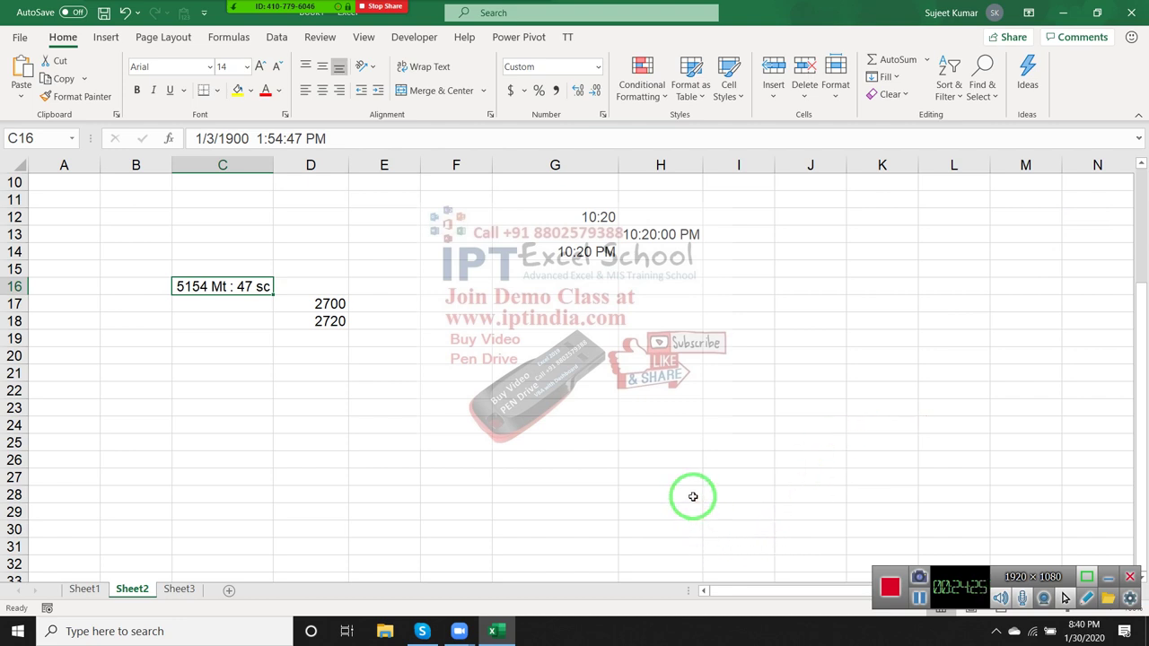
click(310, 310)
click(252, 287)
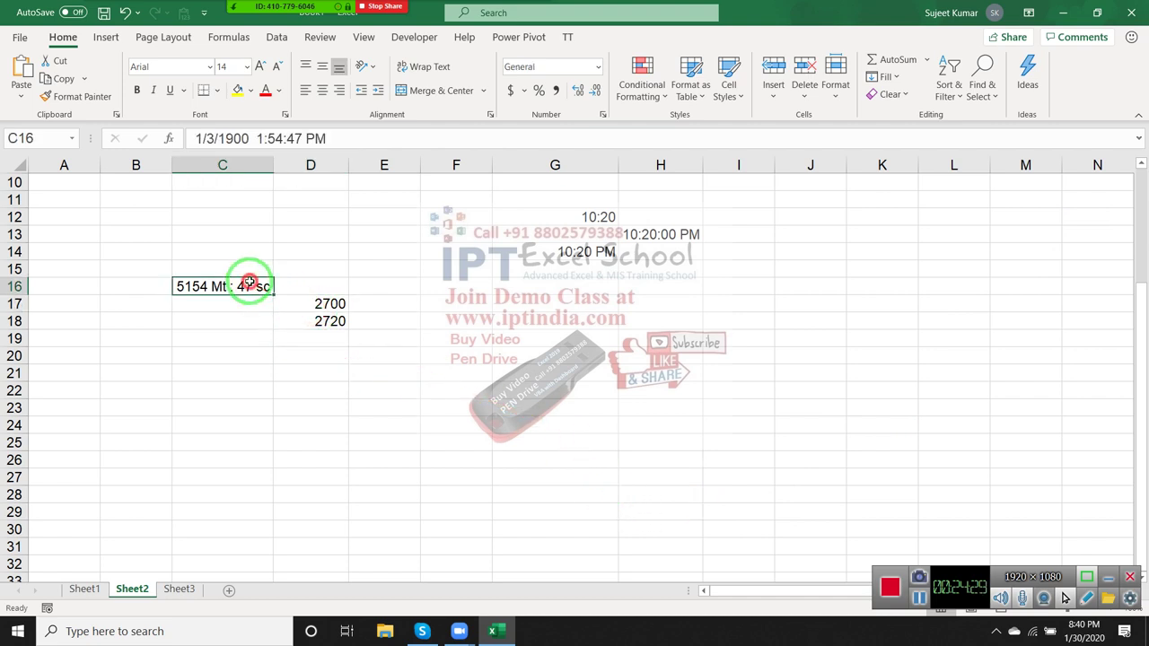
click(298, 302)
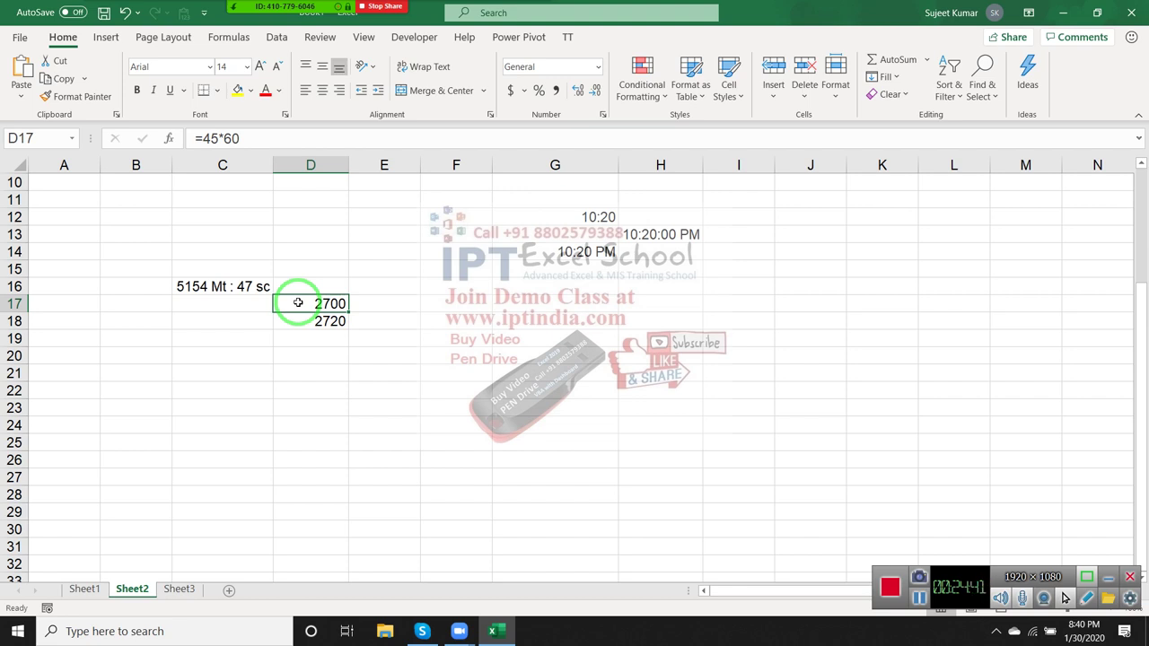
click(315, 321)
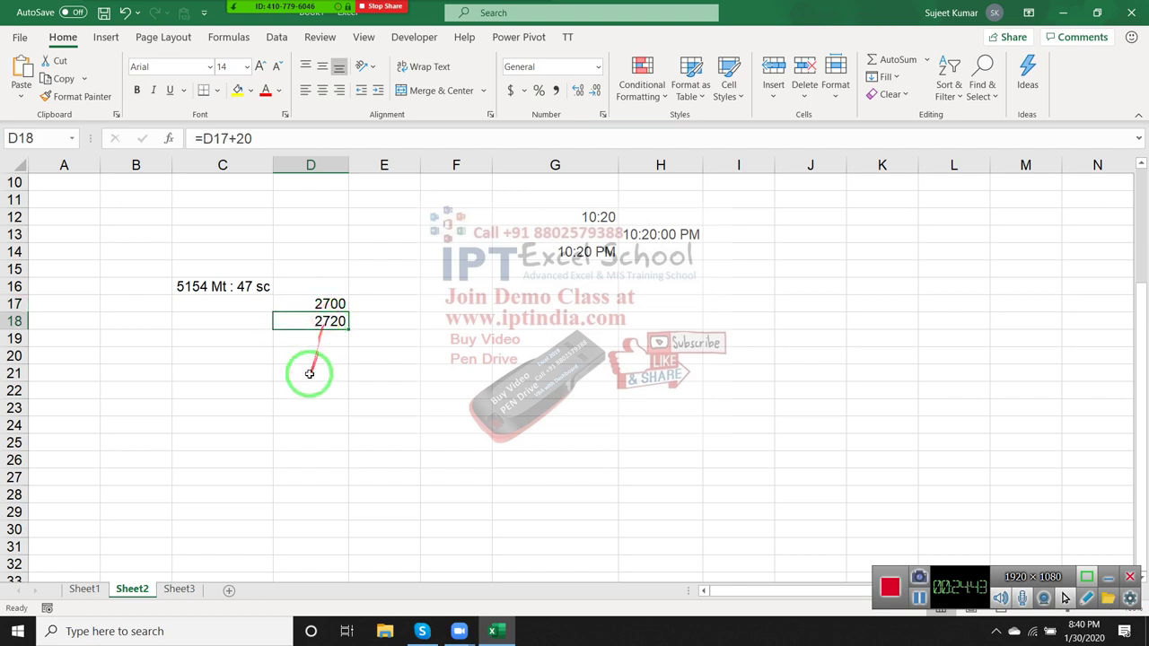
click(267, 296)
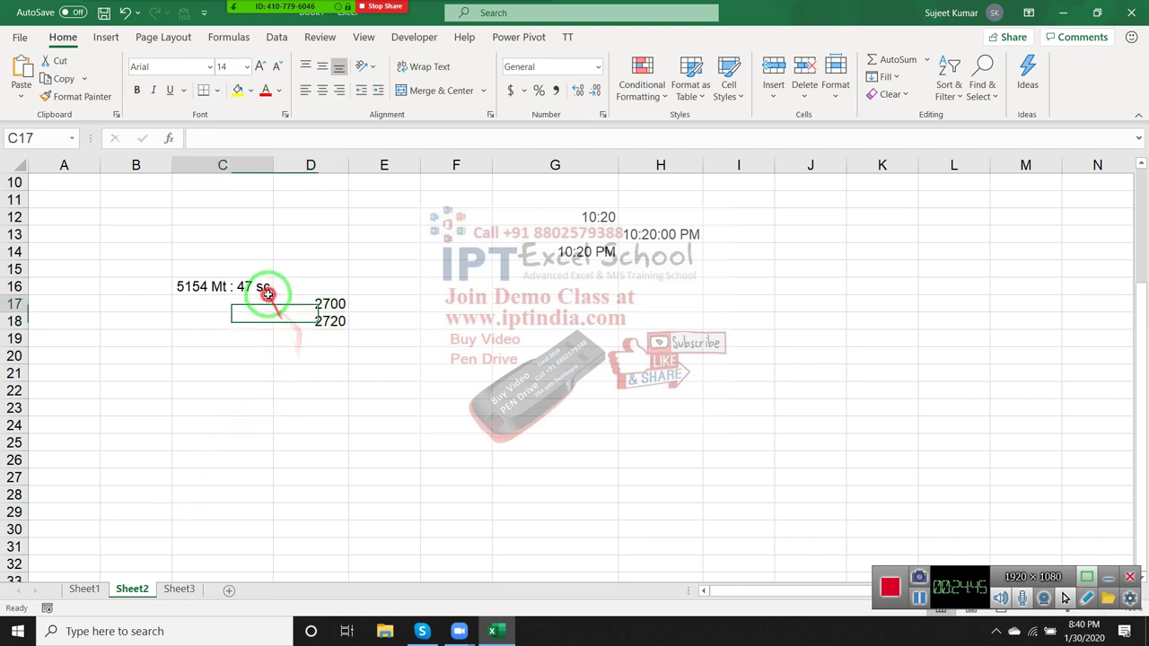
click(171, 590)
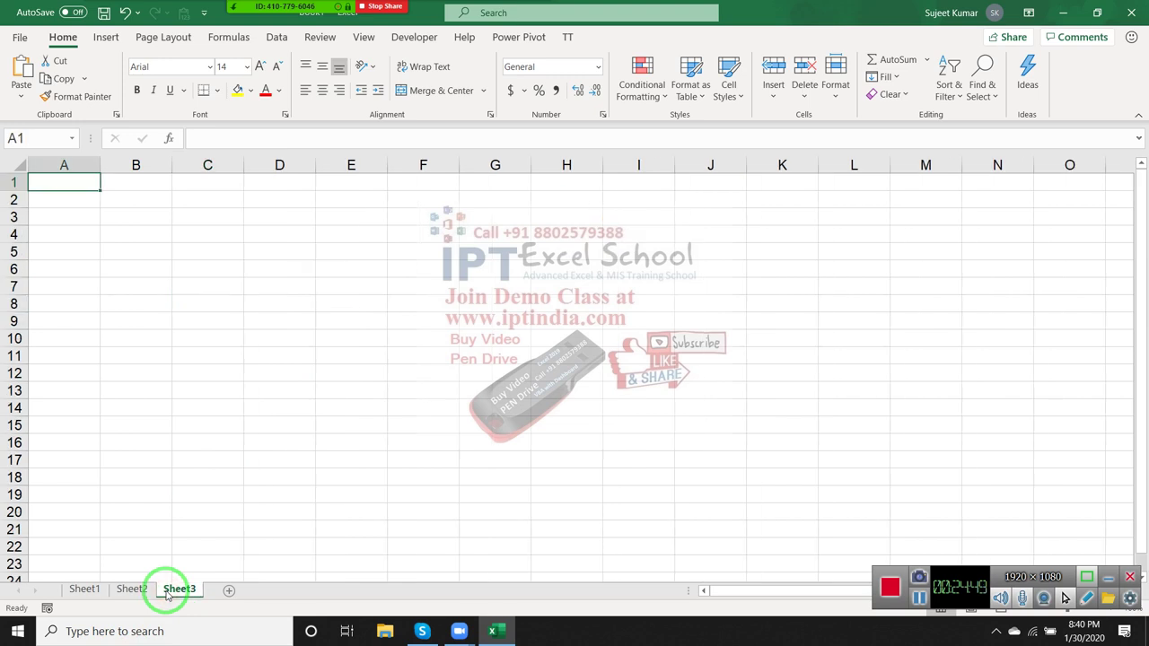
- Enter a Name header in A1 and a first name in A2, filling names down to A16
text(Nmae)
key(Return)
key(Up)
text(Name)
key(Return)
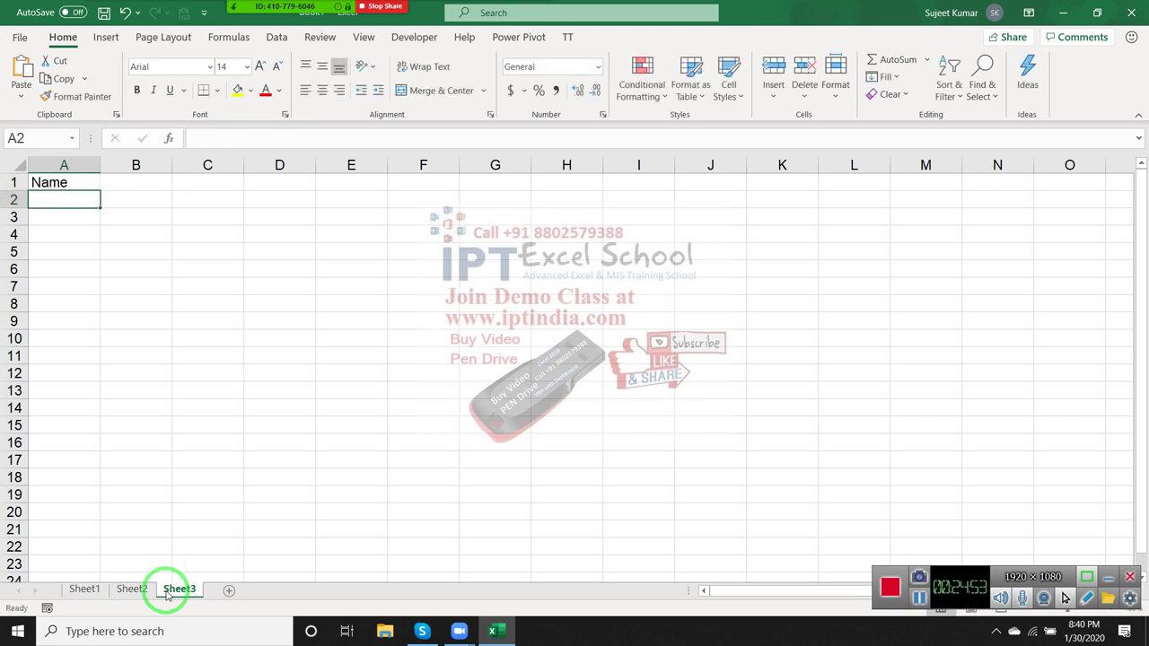
text(Puja)
key(Return)
drag(166, 595, 9, 268)
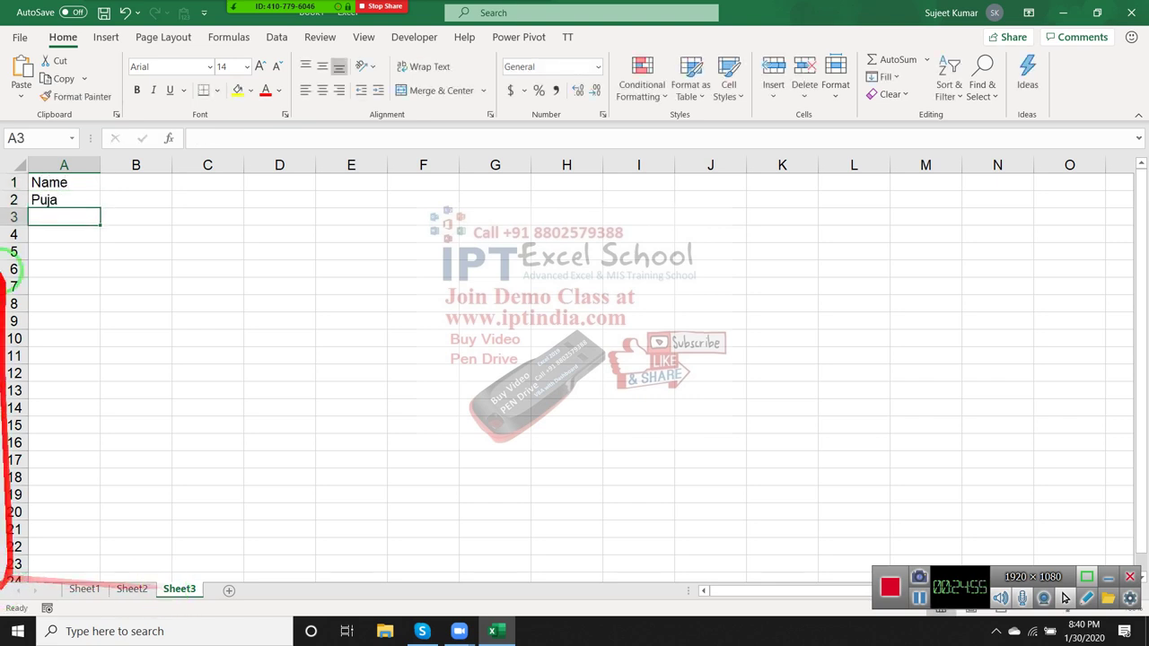
click(63, 201)
drag(100, 209, 77, 444)
drag(120, 183, 121, 235)
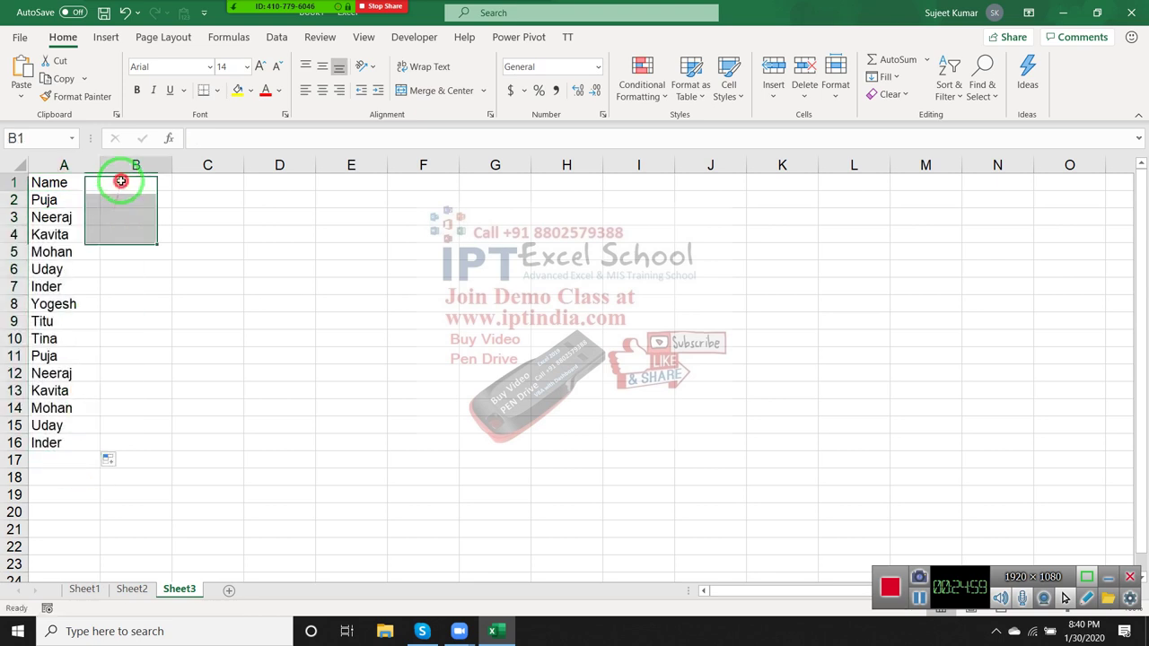
- Enter 1/1 in B1 and fill consecutive January dates across row 1 to 18-Jan
click(120, 183)
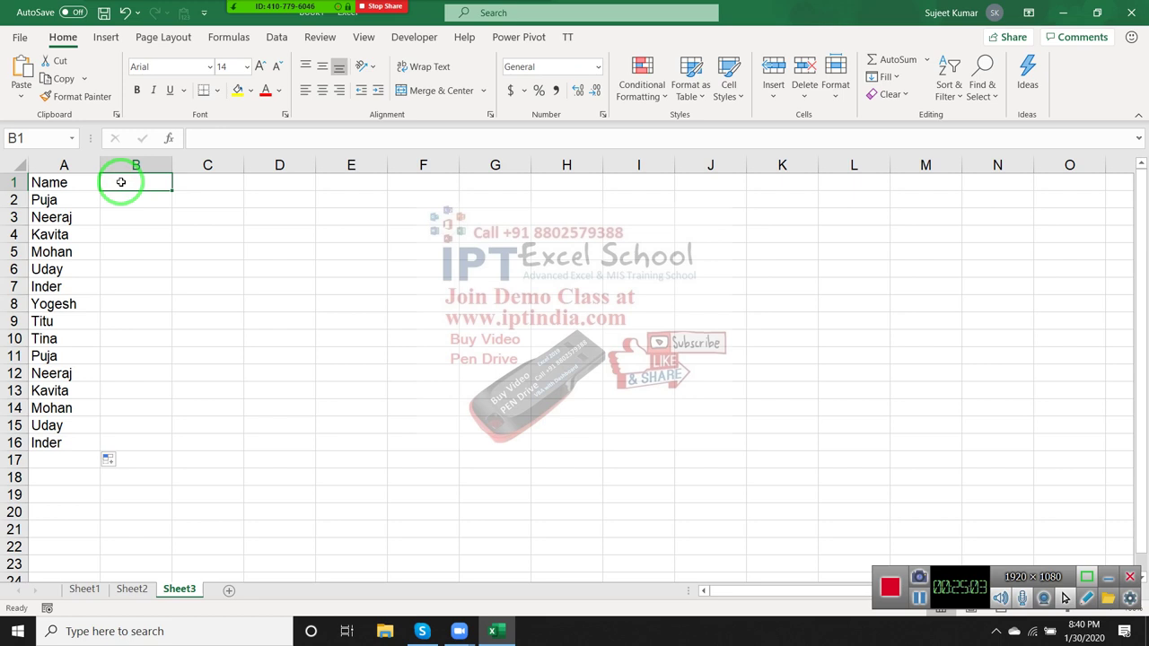
text(1/1)
key(Return)
click(126, 182)
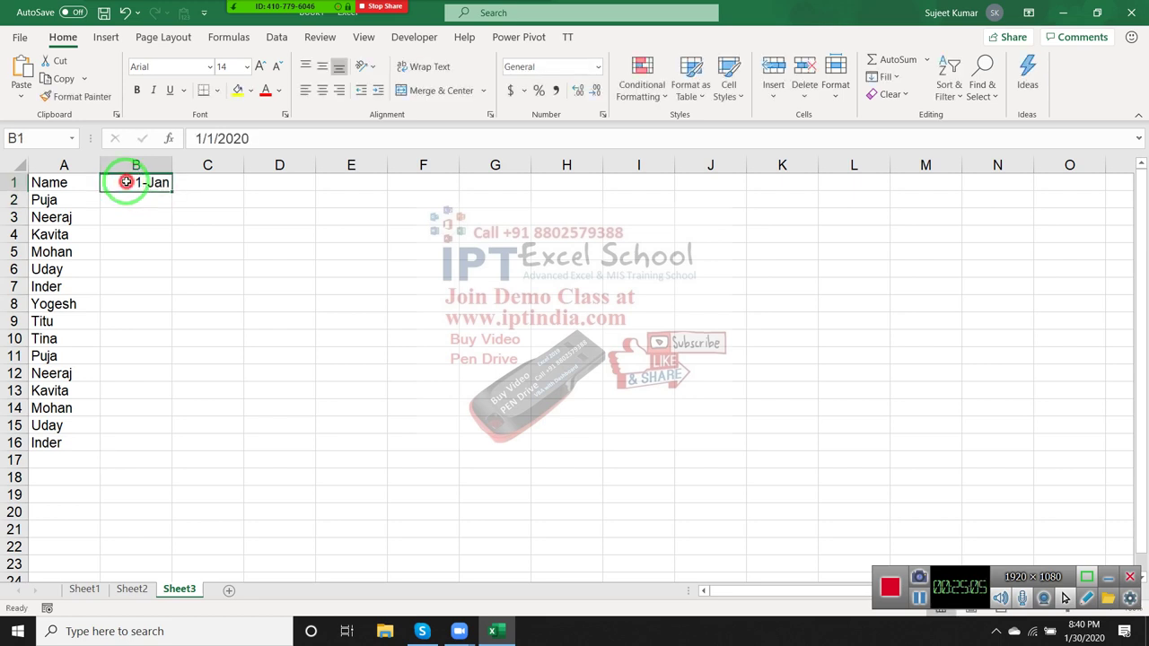
mouse_move(172, 190)
mouse_down()
mouse_move(944, 206)
mouse_move(958, 187)
mouse_move(1142, 190)
mouse_up()
click(953, 181)
- Enter the formula =RANDBETWEEN(0,9) in cell B2
key(ctrl+Home)
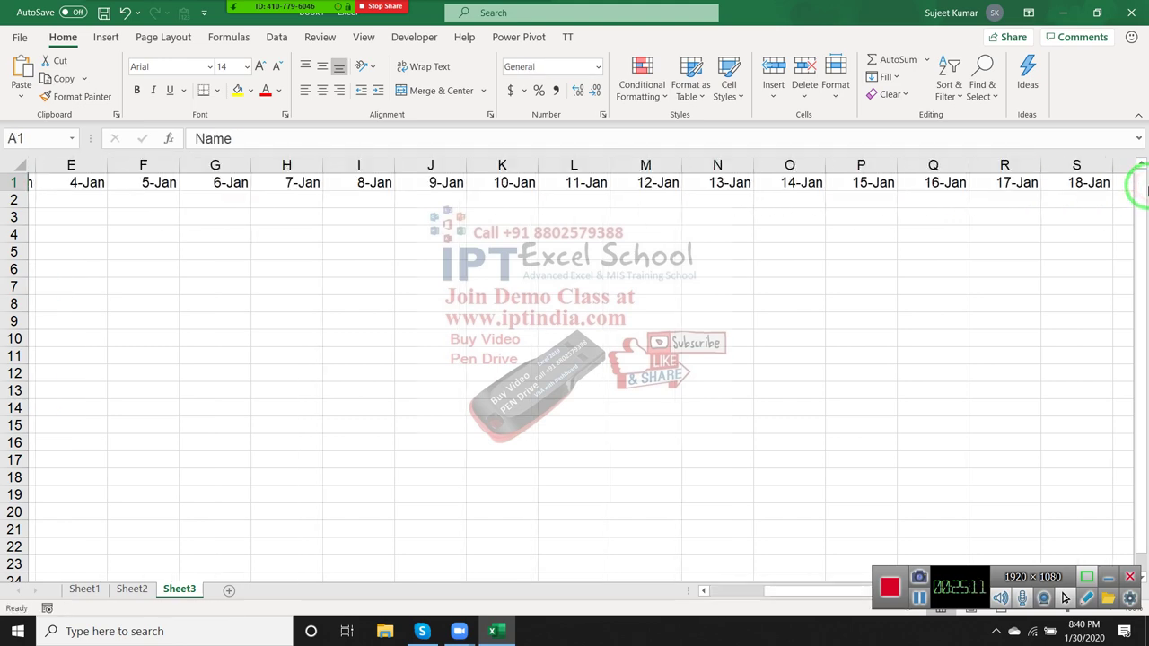
key(Down)
key(Right)
text(=)
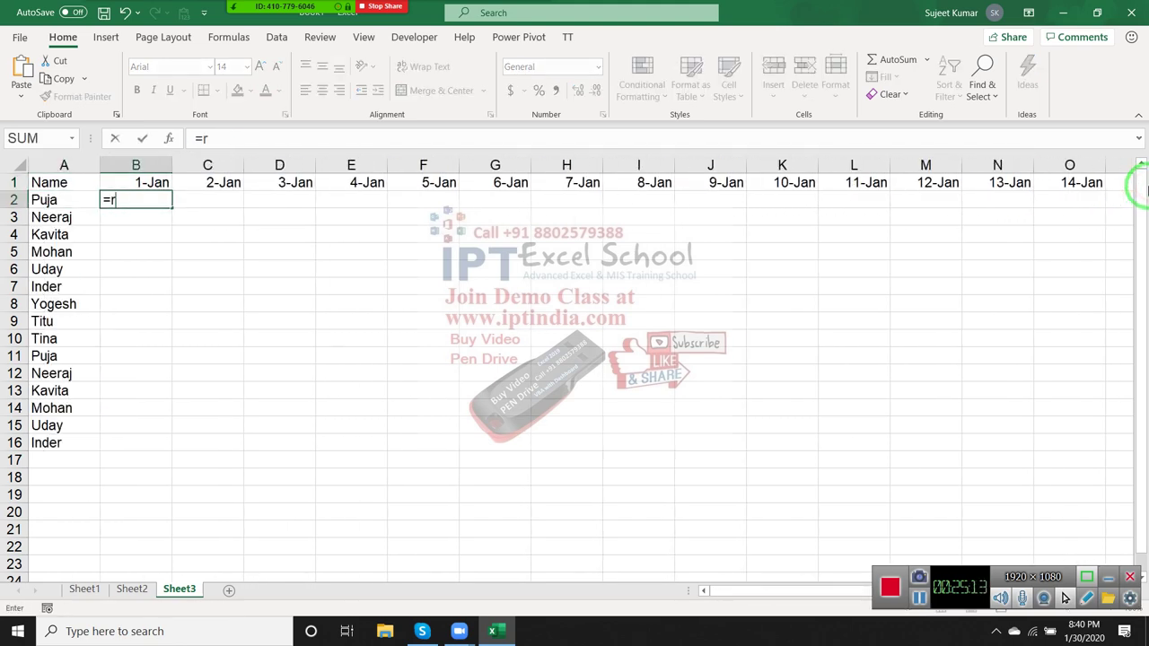
text(ra)
key(Down)
key(Down)
key(Down)
key(Tab)
text(0)
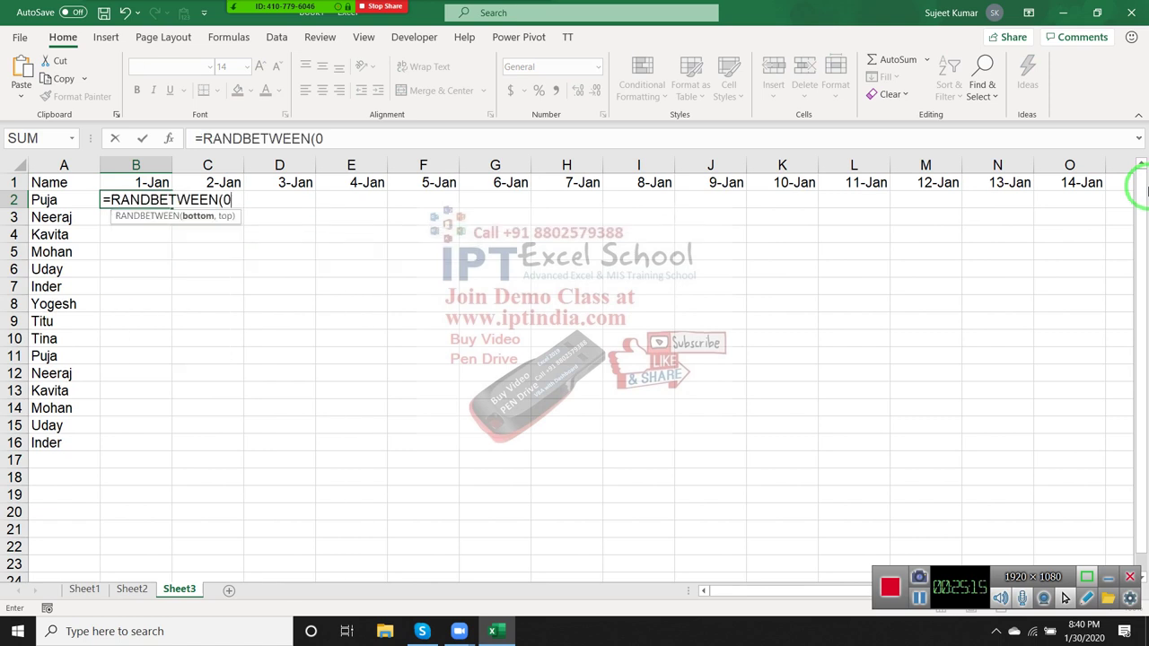
text(,)
text(9)
key(ctrl+Return)
- Select B2:AC16, copy it and paste it back as values
key(Up)
key(ctrl+Right)
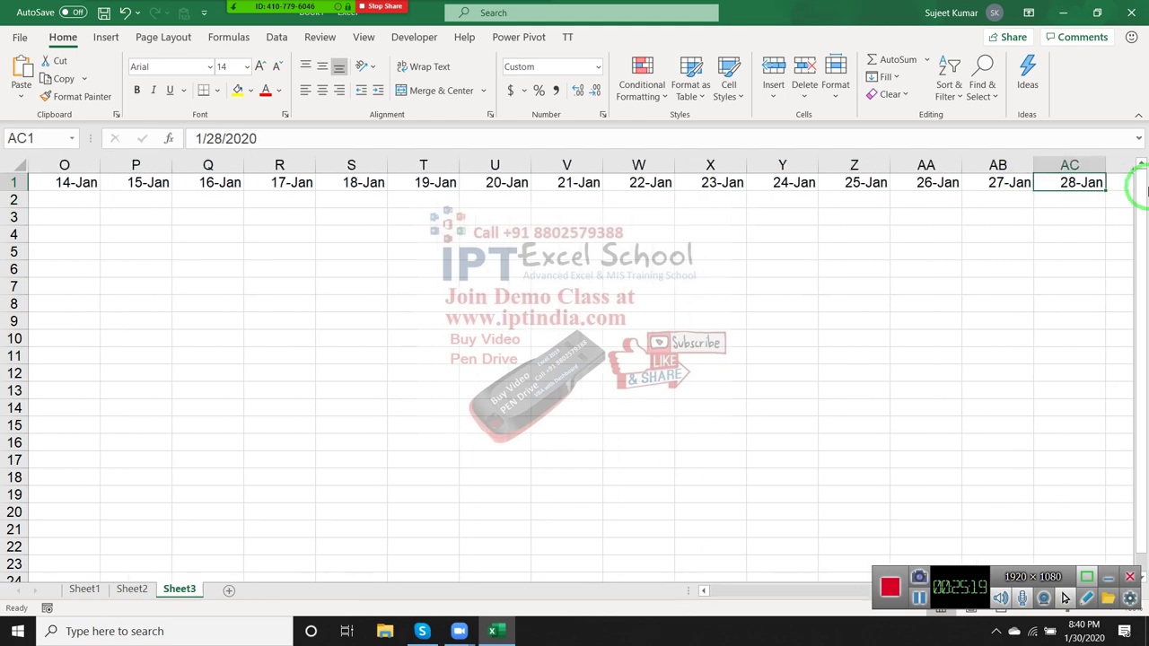
key(Down)
key(ctrl+shift+Left)
key(shift+Down)
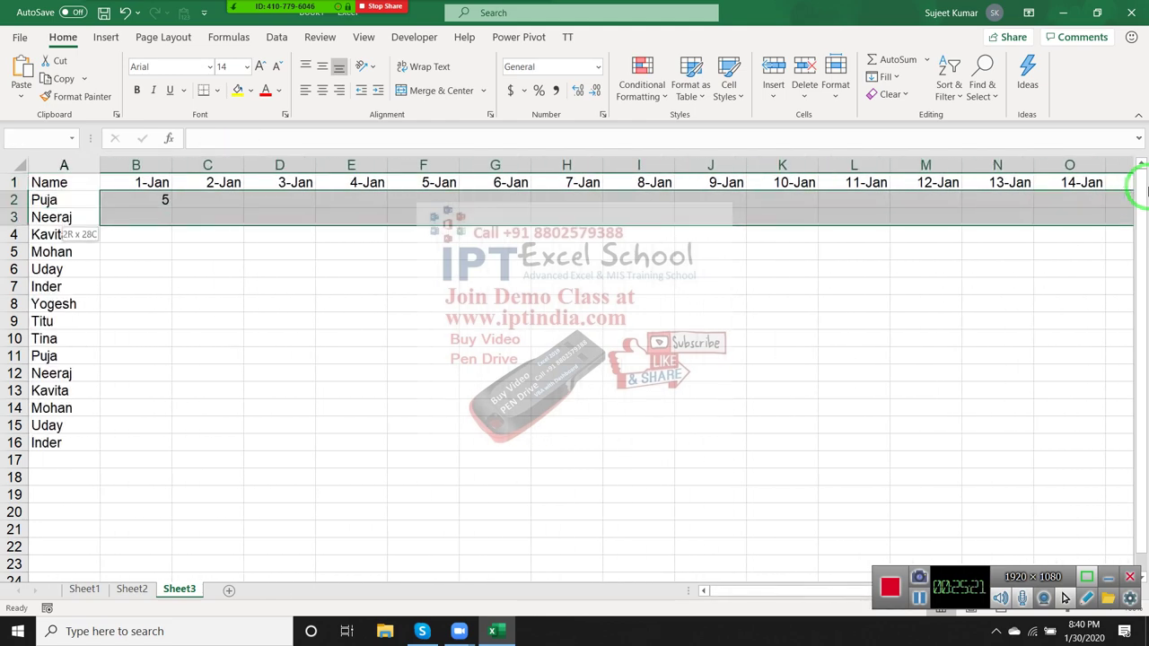
key(shift+Down)
key(shift+Down)
key(shift+Down)
key(shift+Down)
key(shift+Down)
key(shift+Down)
key(shift+Down)
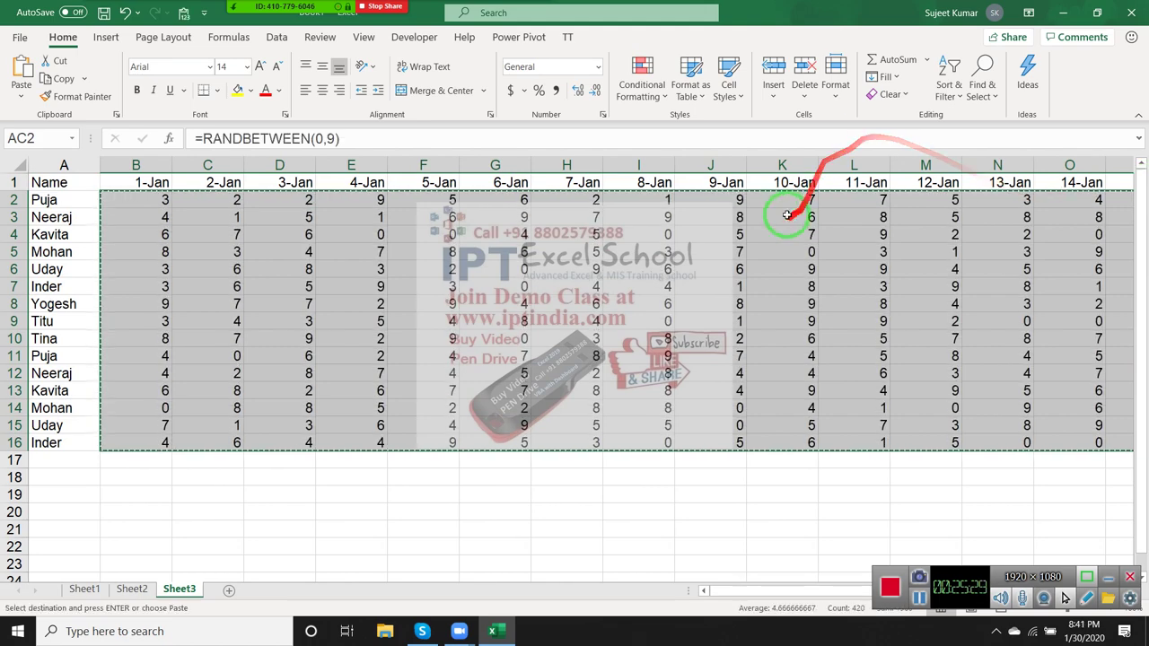
key(ctrl+c)
click(21, 96)
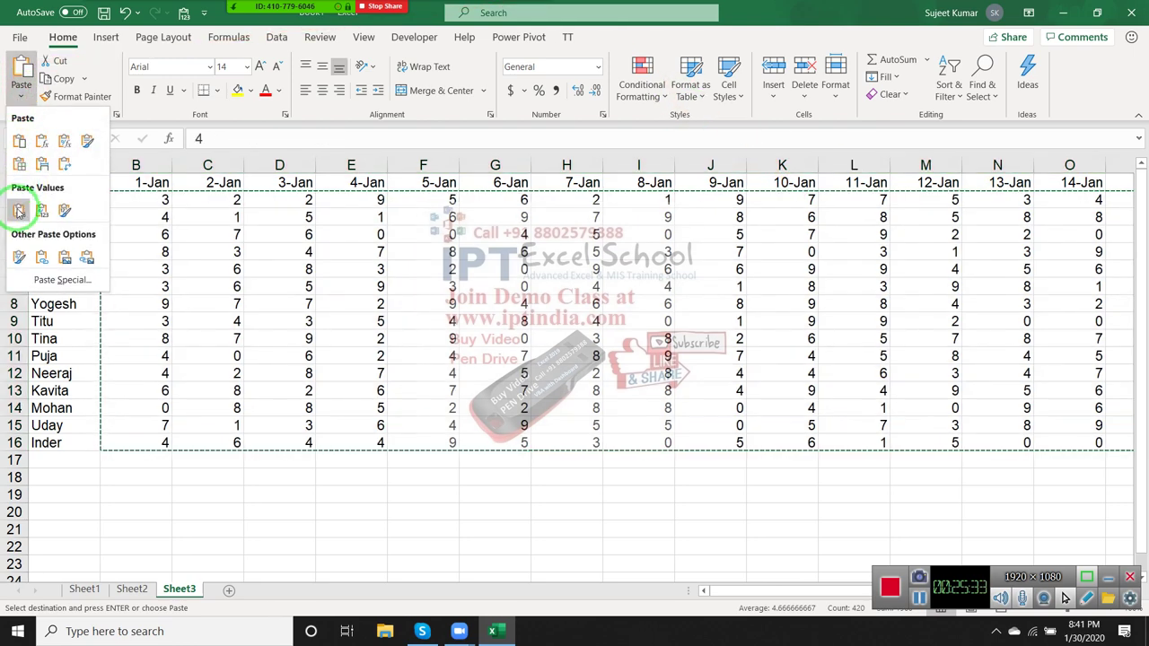
click(19, 211)
click(258, 267)
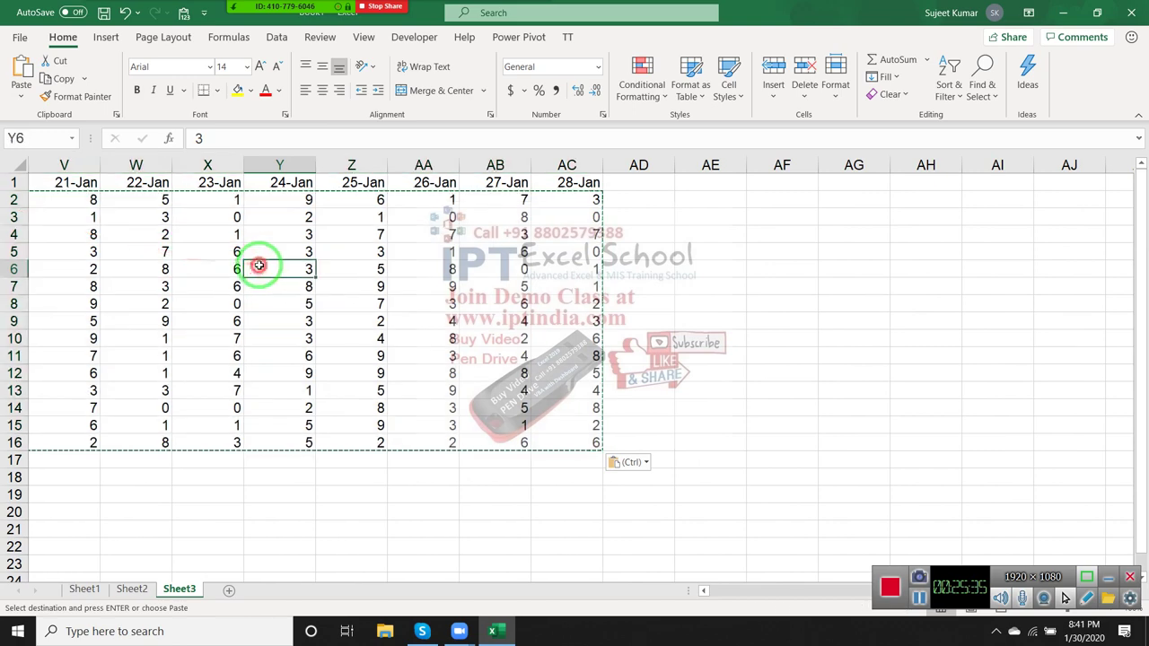
key(ctrl+Left)
key(Escape)
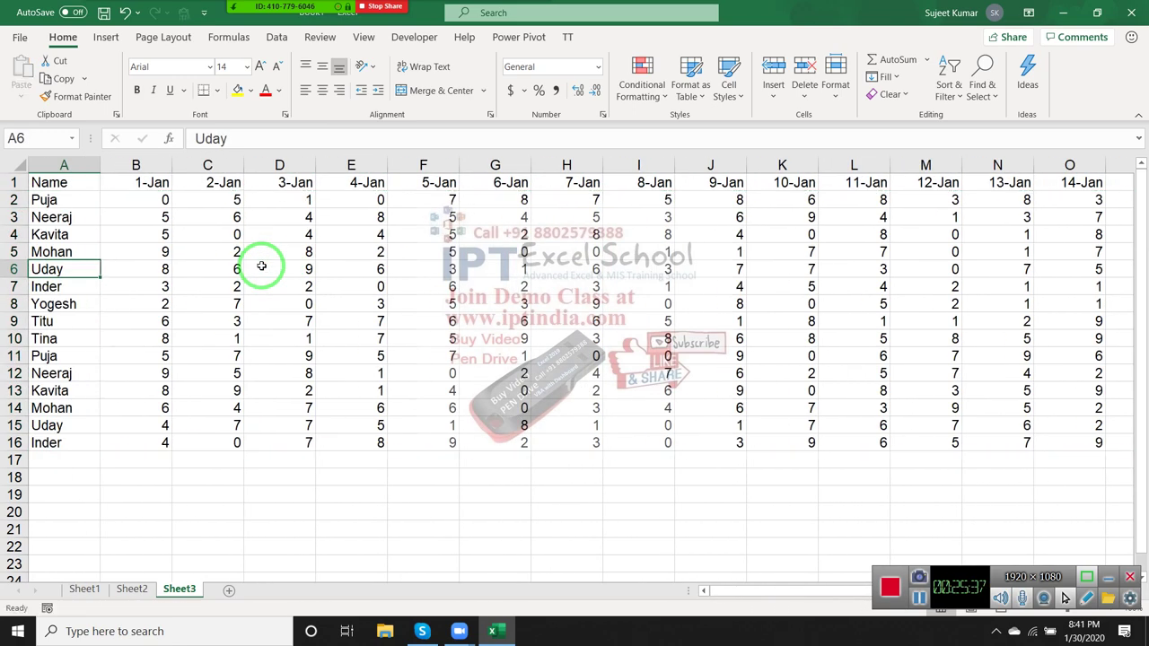
key(Right)
key(Right)
key(Right)
key(Right)
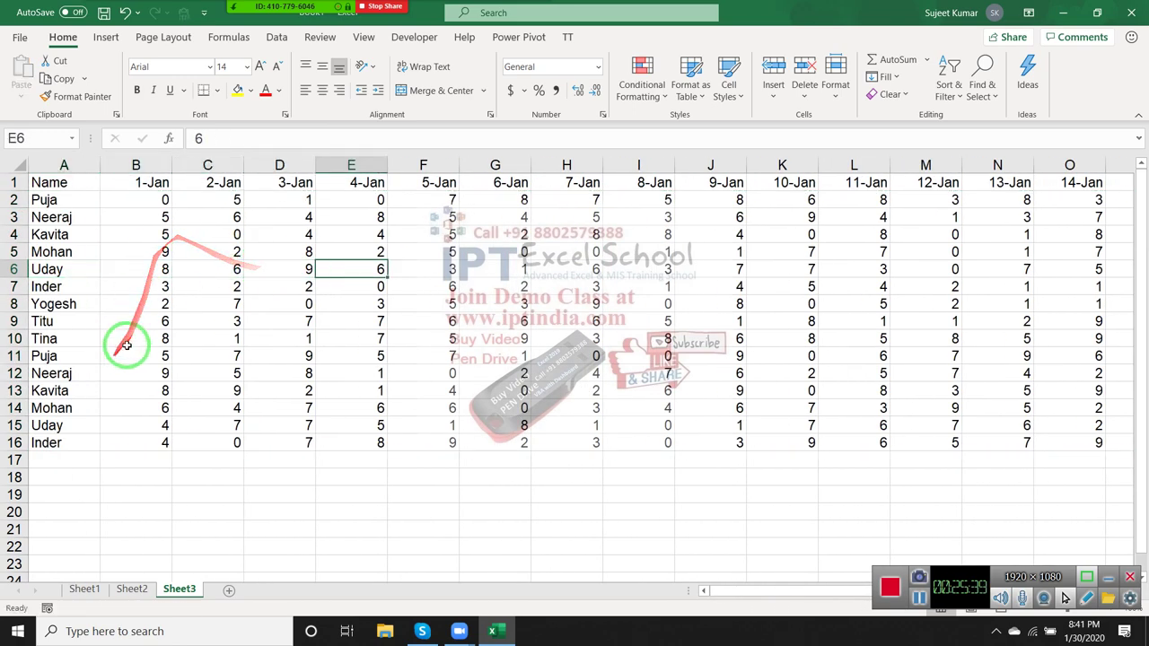
click(77, 441)
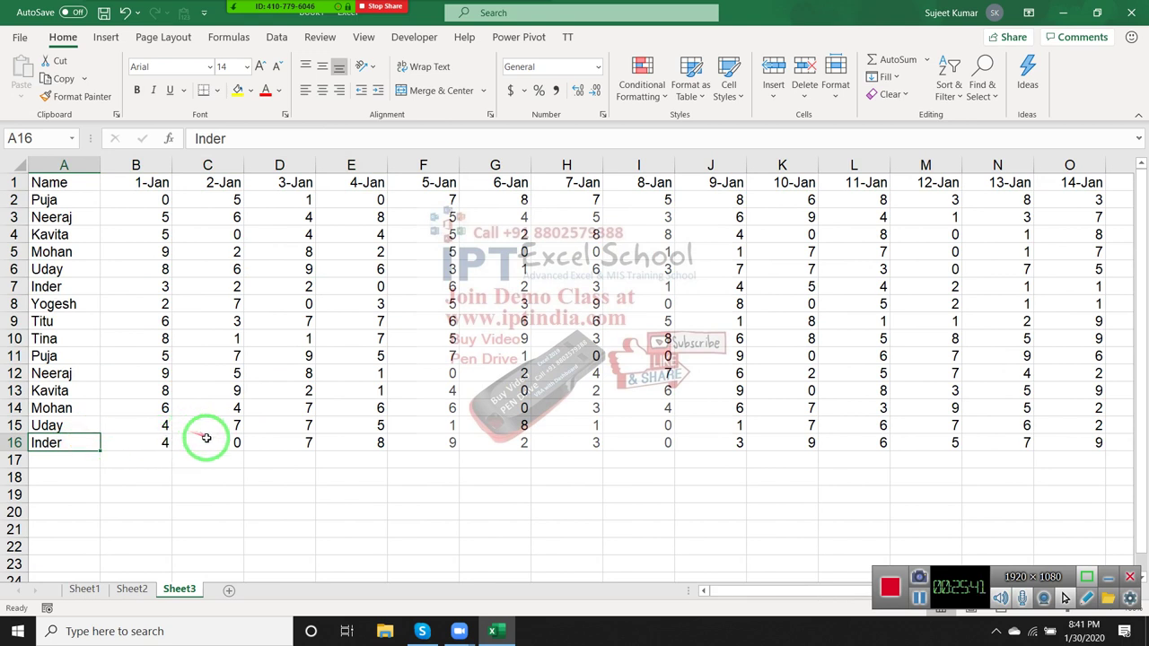
click(206, 439)
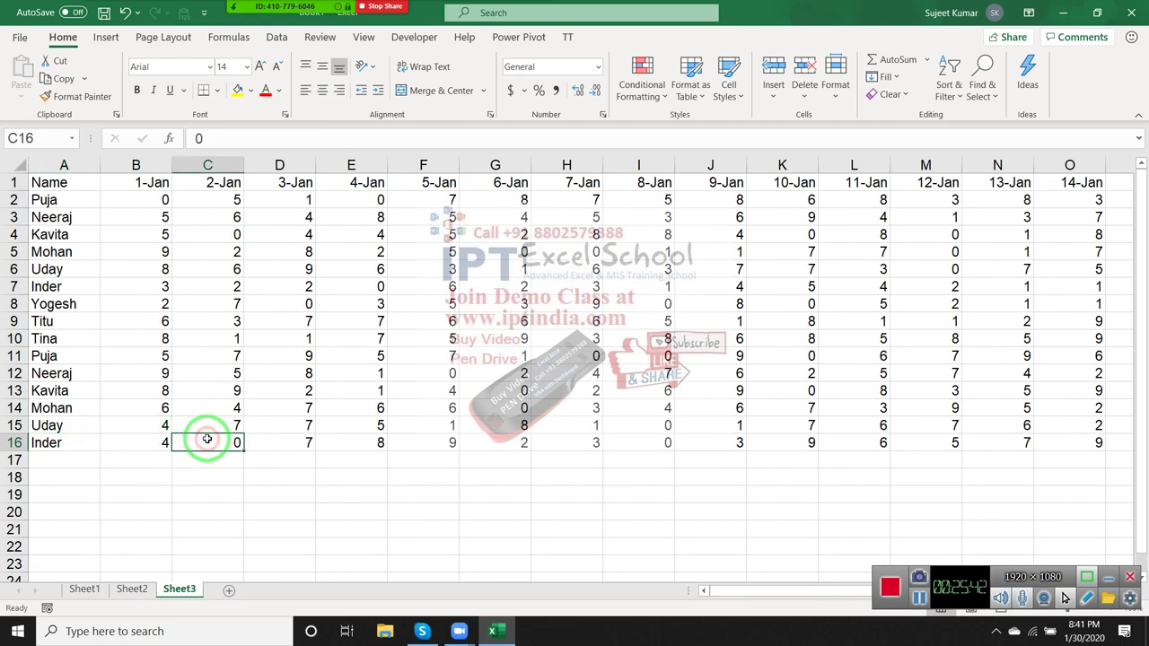
click(281, 303)
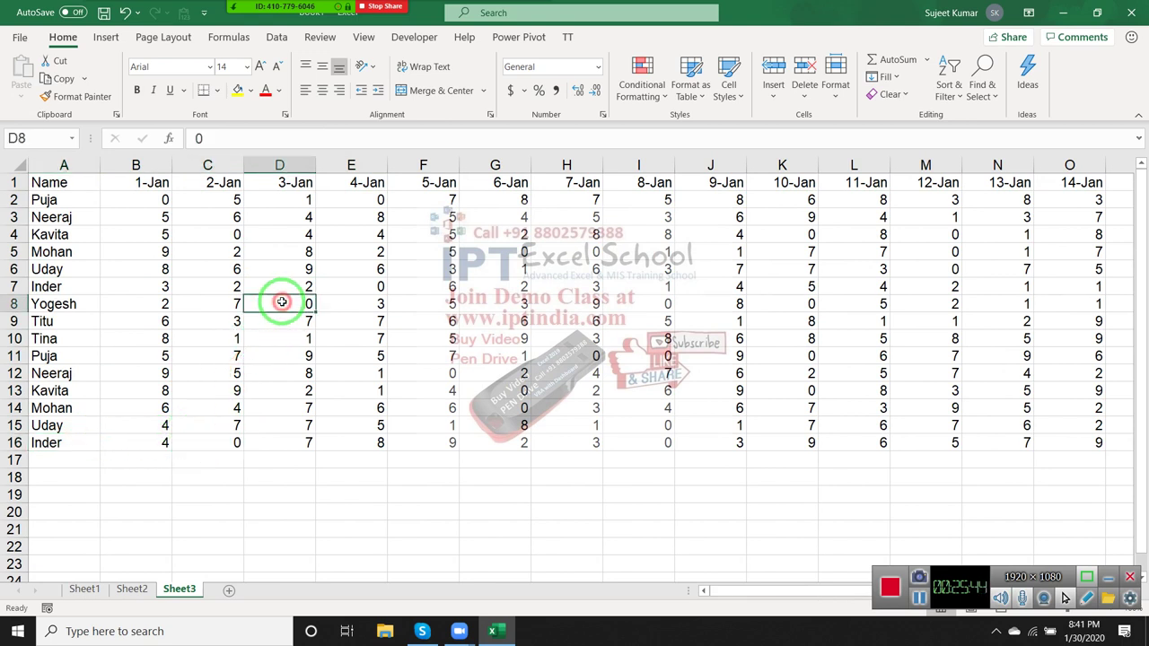
click(369, 194)
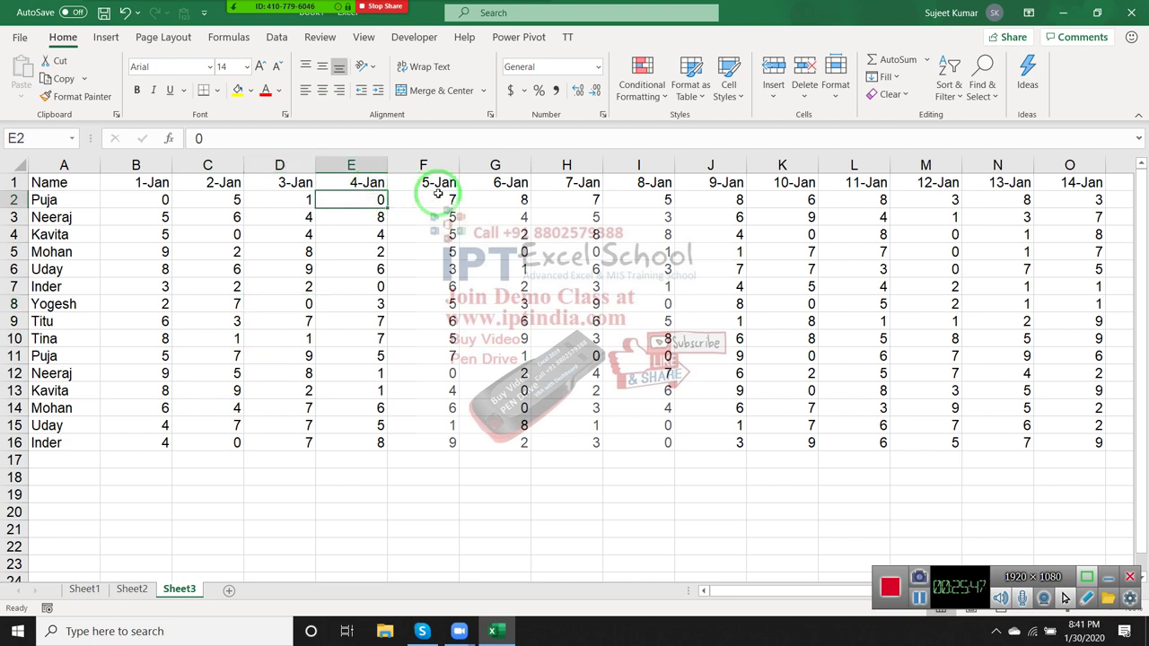
drag(446, 216, 454, 373)
click(454, 373)
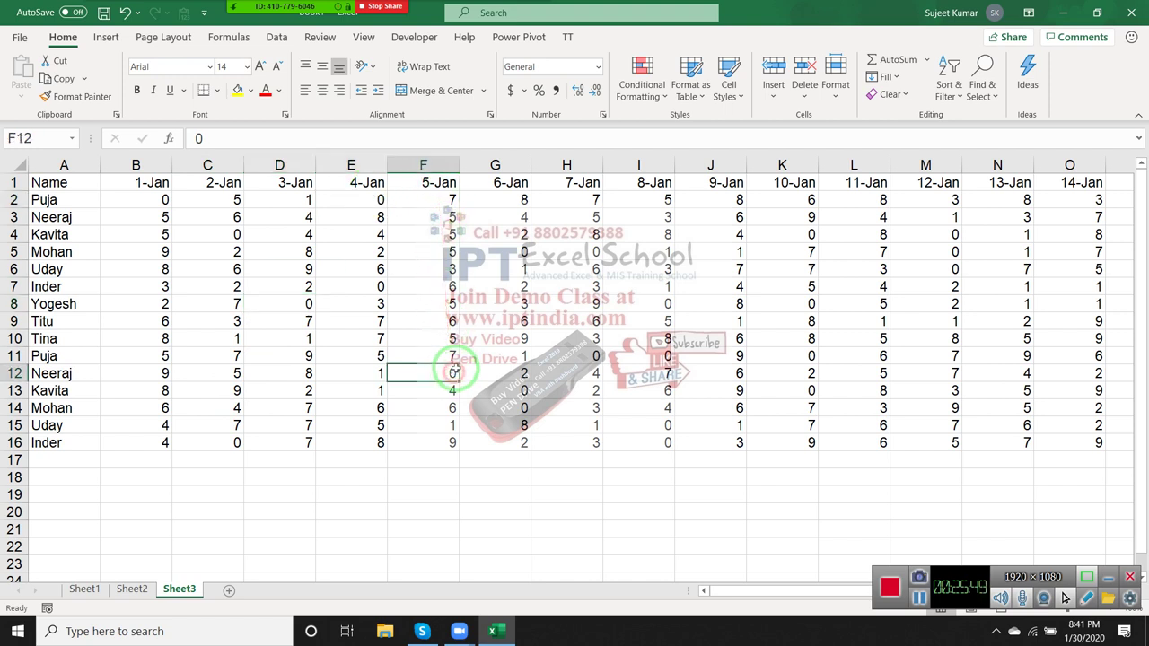
click(516, 252)
click(521, 387)
click(514, 408)
drag(513, 410, 162, 290)
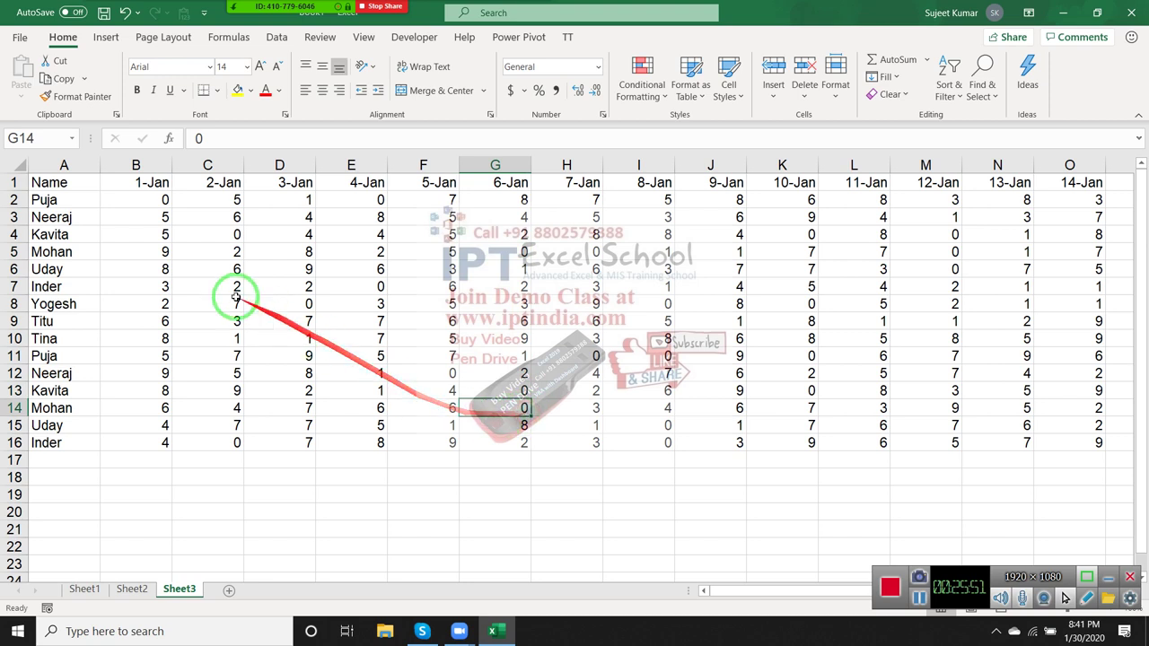
click(152, 199)
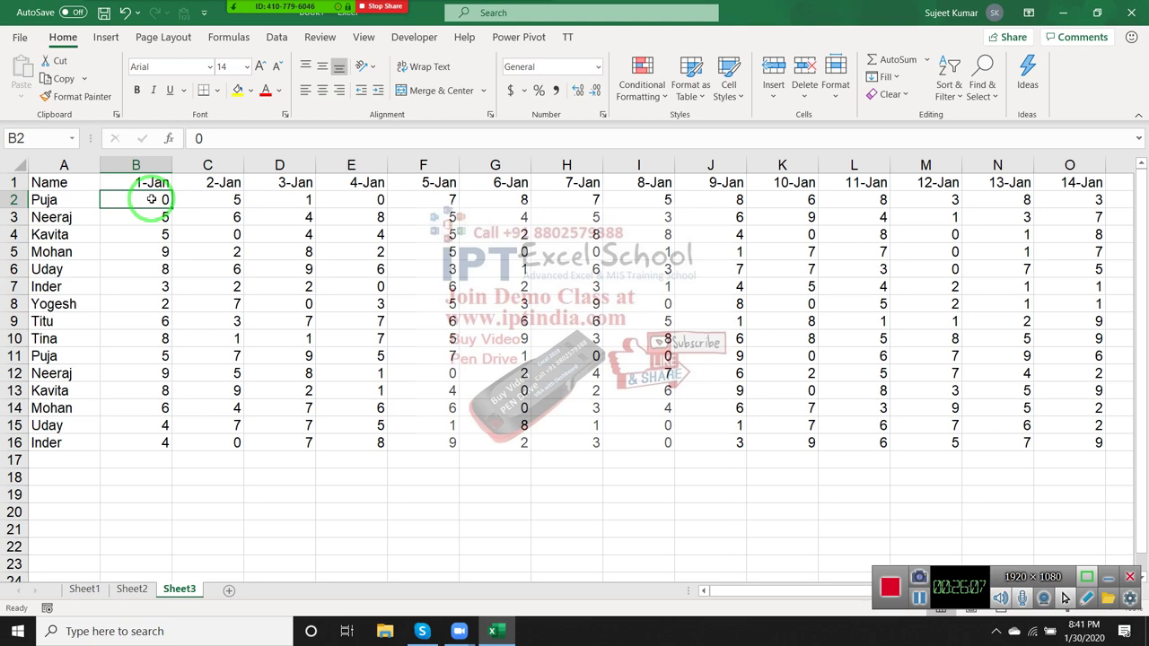
- Select the digit grid B2:AC16 and open Format Cells from its shortcut menu
key(Right)
key(Left)
key(Up)
key(Down)
key(ctrl+shift+Right)
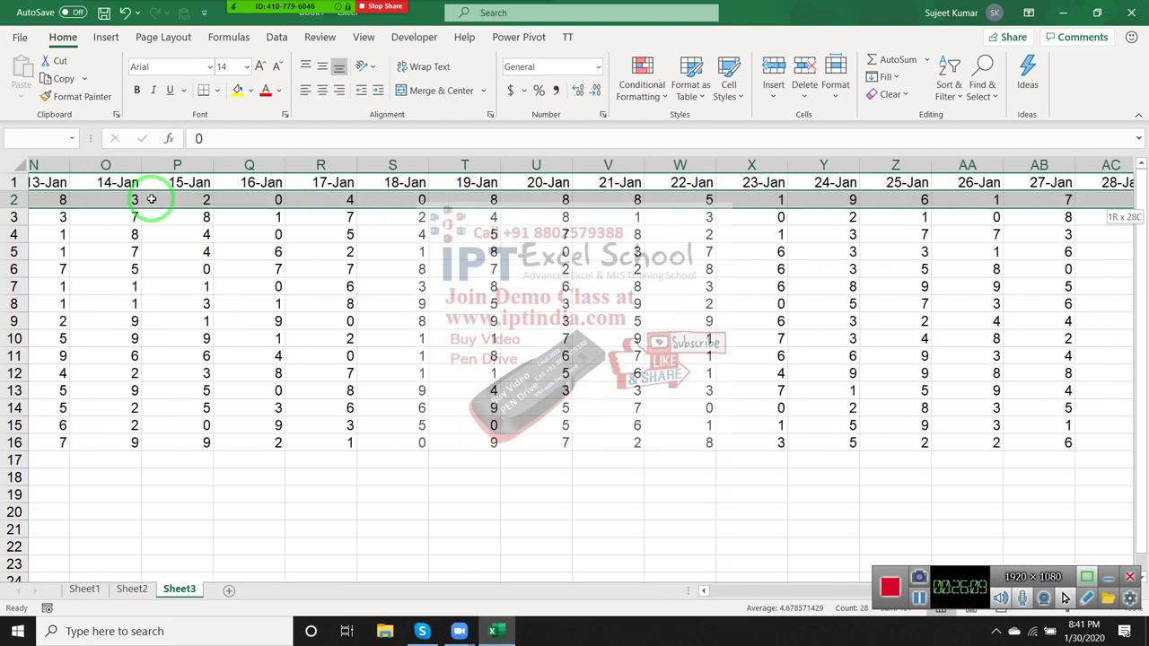
key(ctrl+shift+Down)
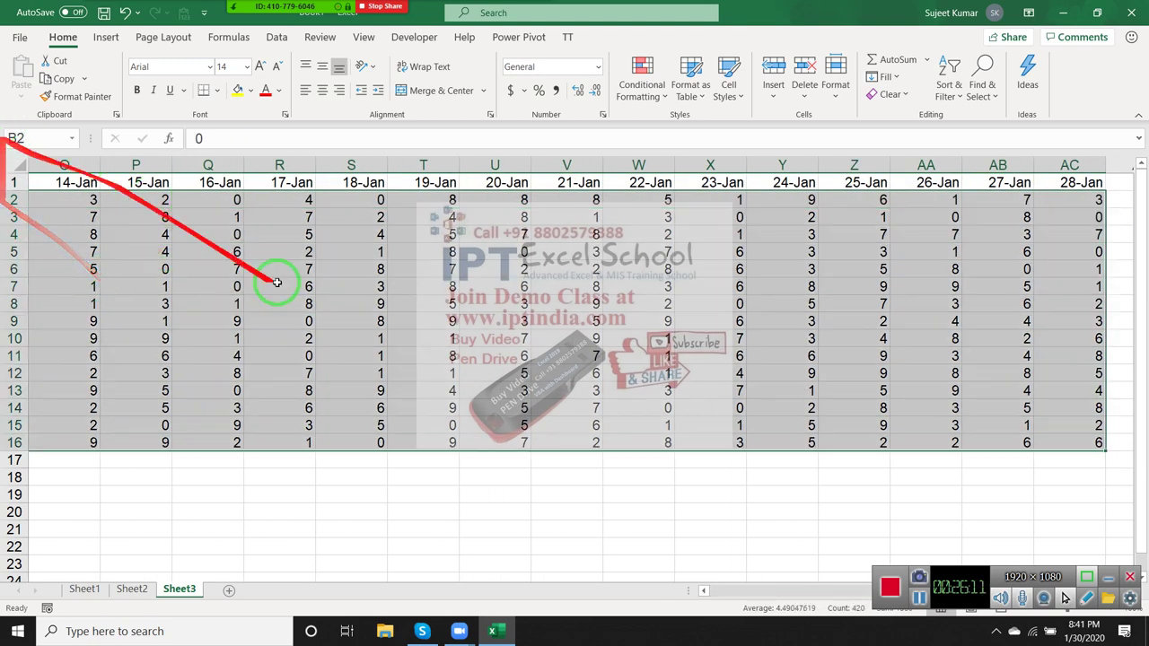
right_click(290, 302)
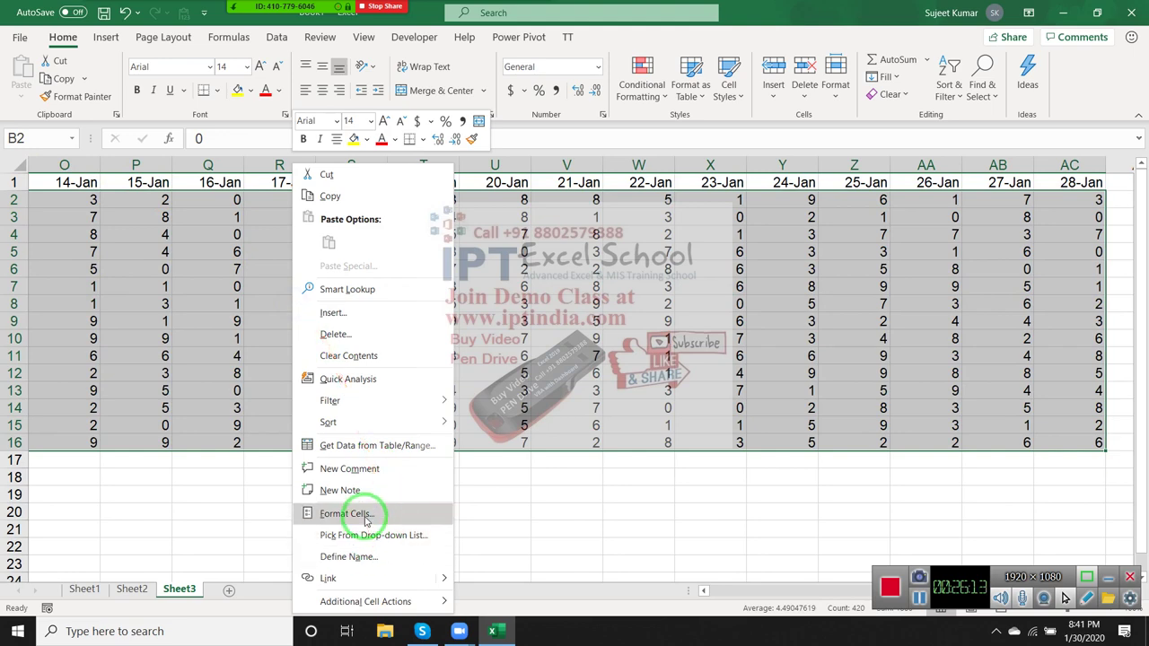
click(365, 519)
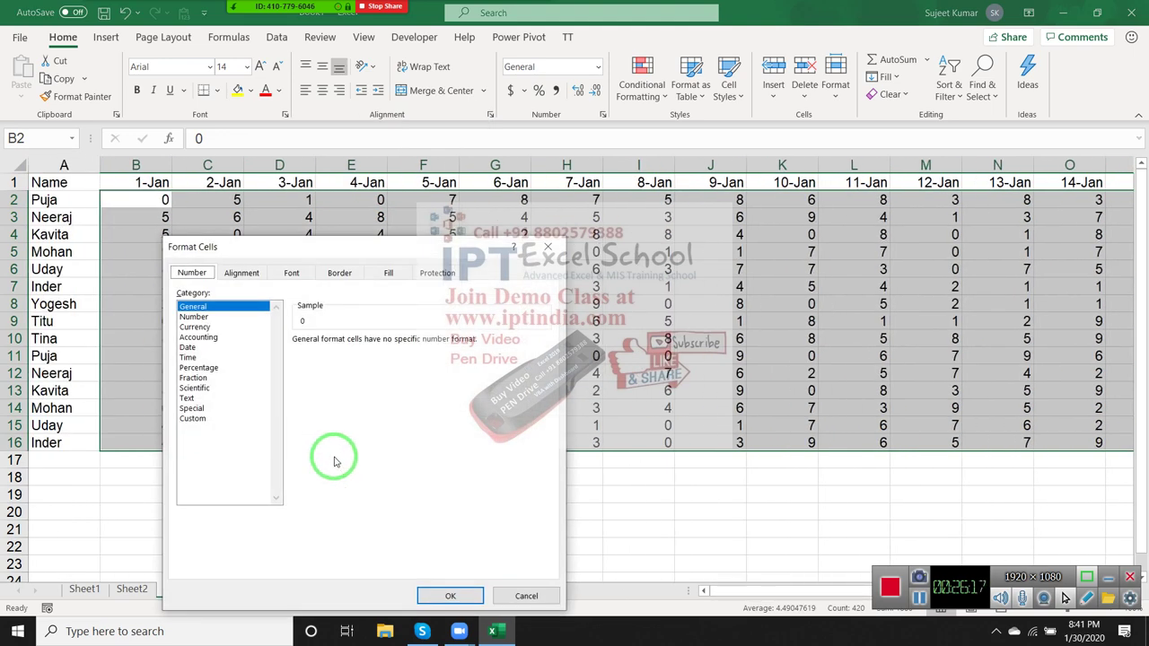
- Replace General with a draft custom code "P"; and move the dialog aside to view the data
click(191, 419)
double_click(314, 354)
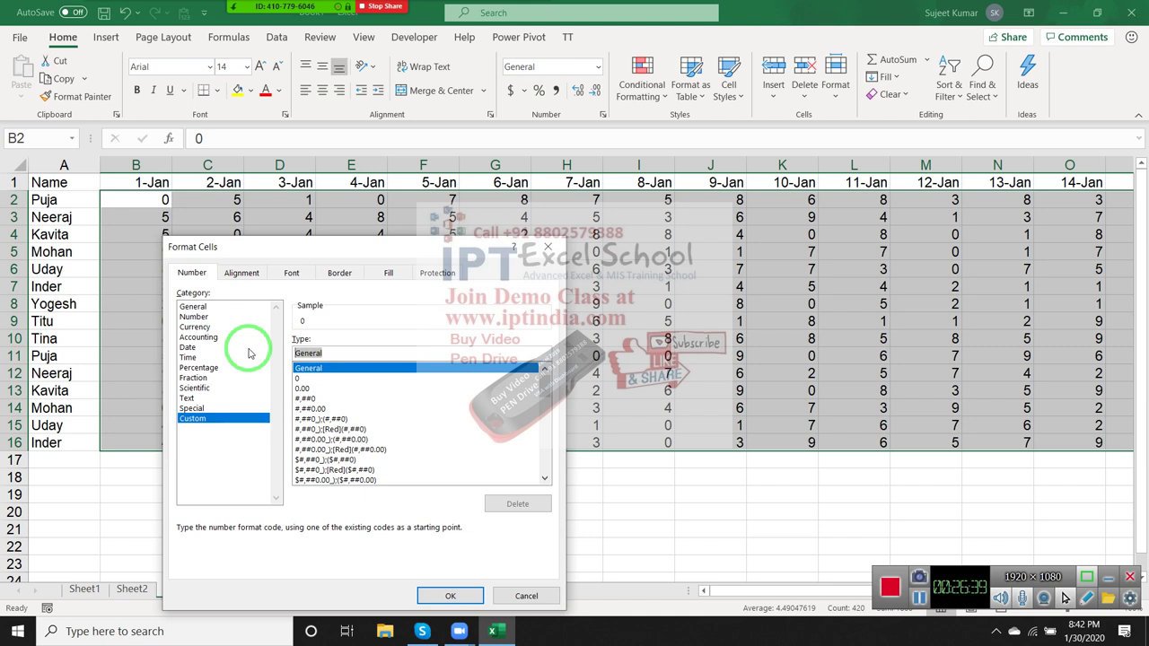
text("P)
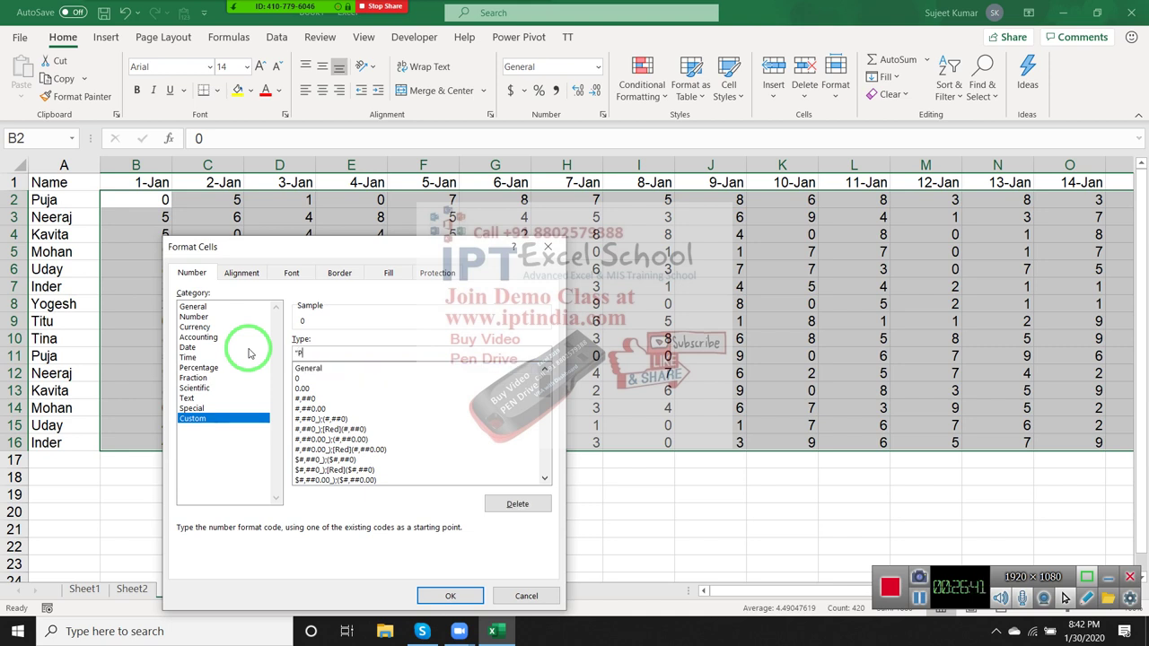
text(";)
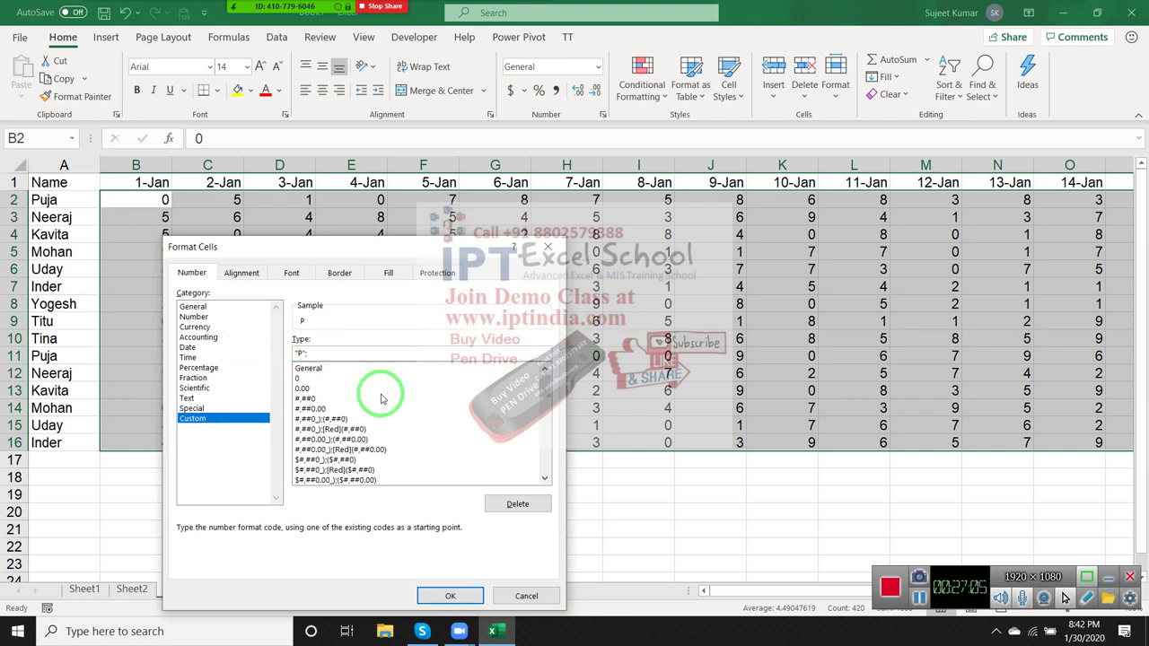
drag(311, 244, 796, 202)
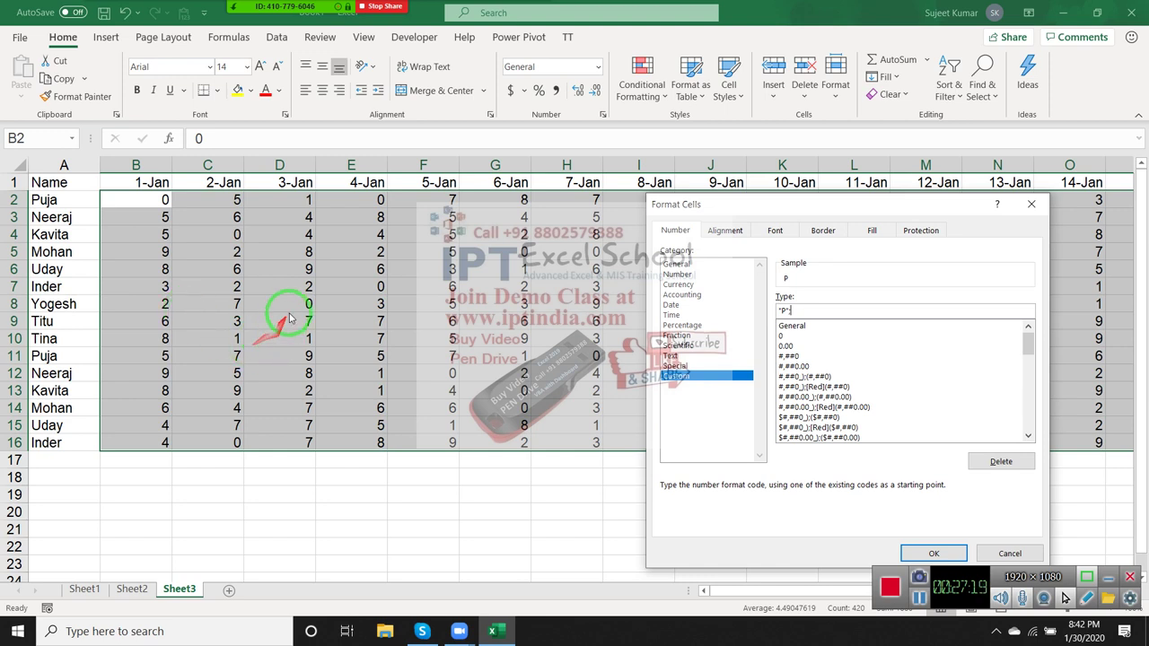
text(;)
mouse_move(236, 193)
mouse_down()
mouse_move(236, 269)
mouse_move(431, 350)
mouse_up()
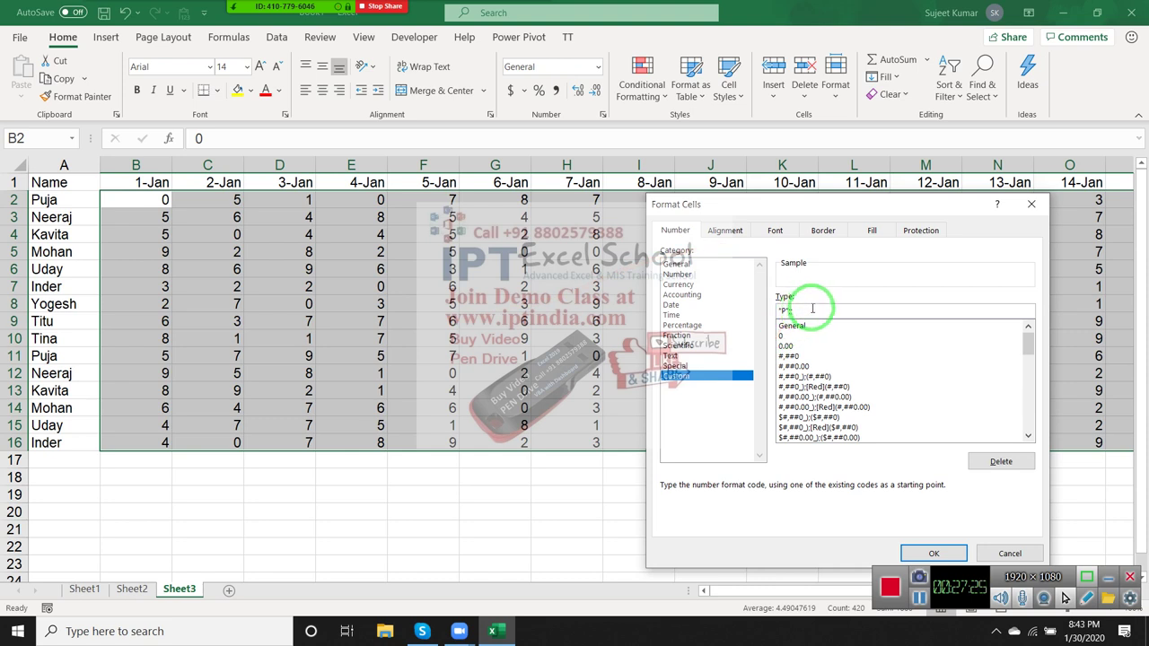
text(;)
mouse_move(813, 308)
mouse_down()
mouse_move(619, 611)
mouse_move(533, 462)
mouse_move(792, 313)
mouse_move(406, 431)
mouse_move(88, 591)
mouse_up()
- Discard the draft format and open Format Cells for Sheet2's Profit/Loss labels in A2:A5
key(Escape)
click(83, 592)
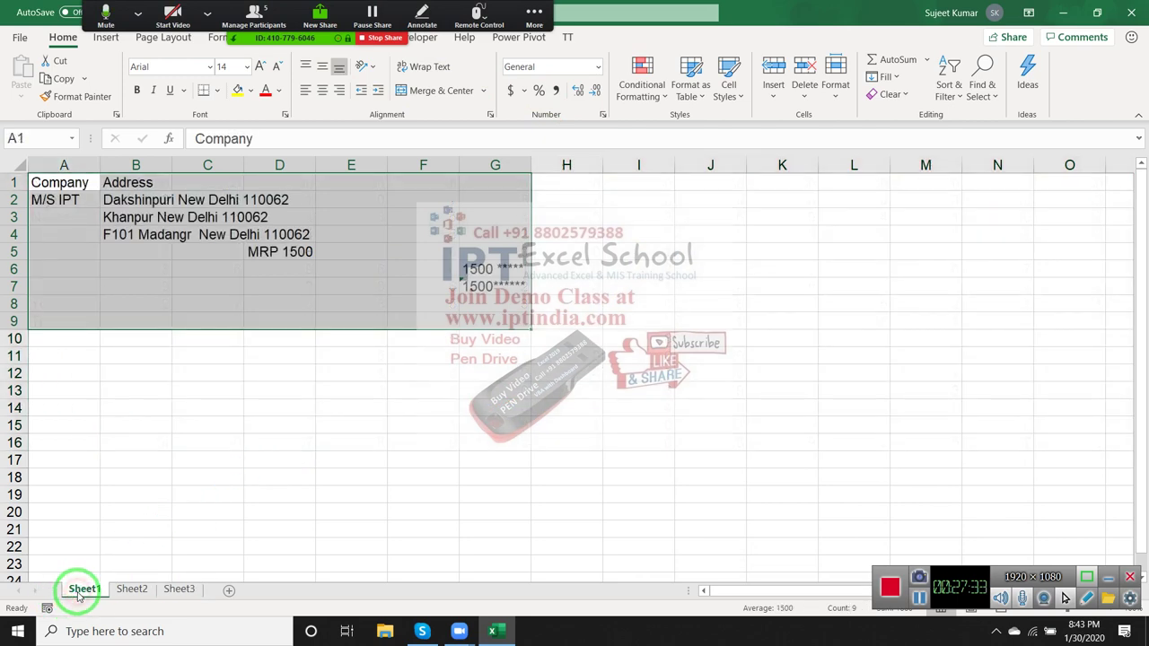
click(132, 589)
drag(129, 575, 213, 389)
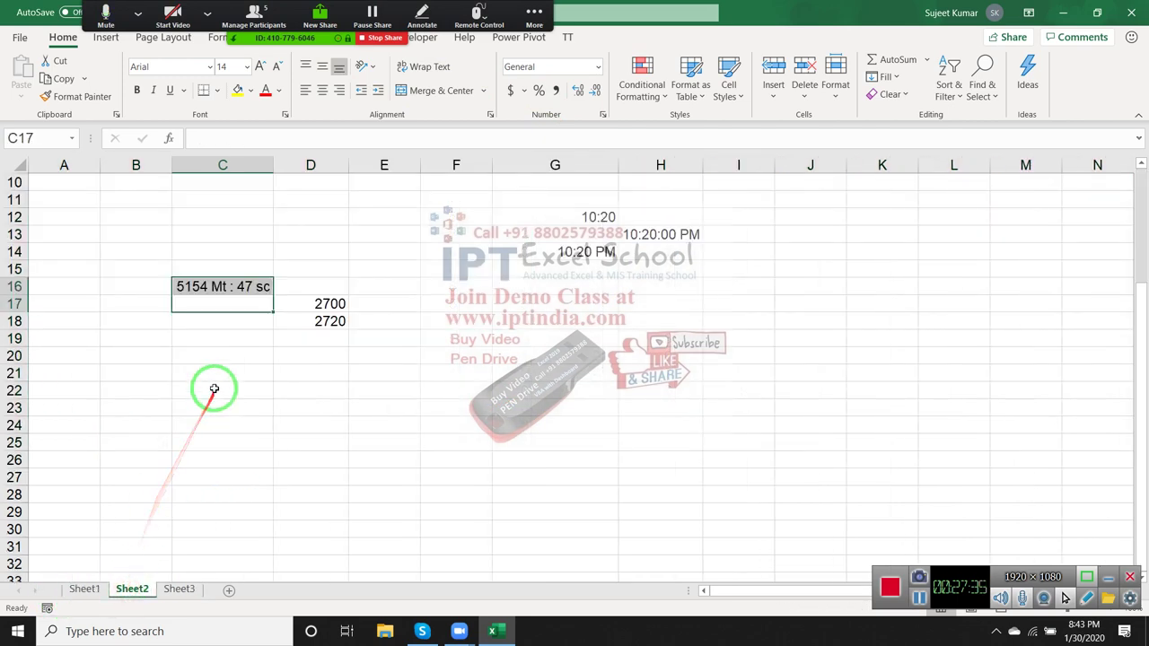
scroll(214, 389, up, 3)
drag(305, 199, 304, 251)
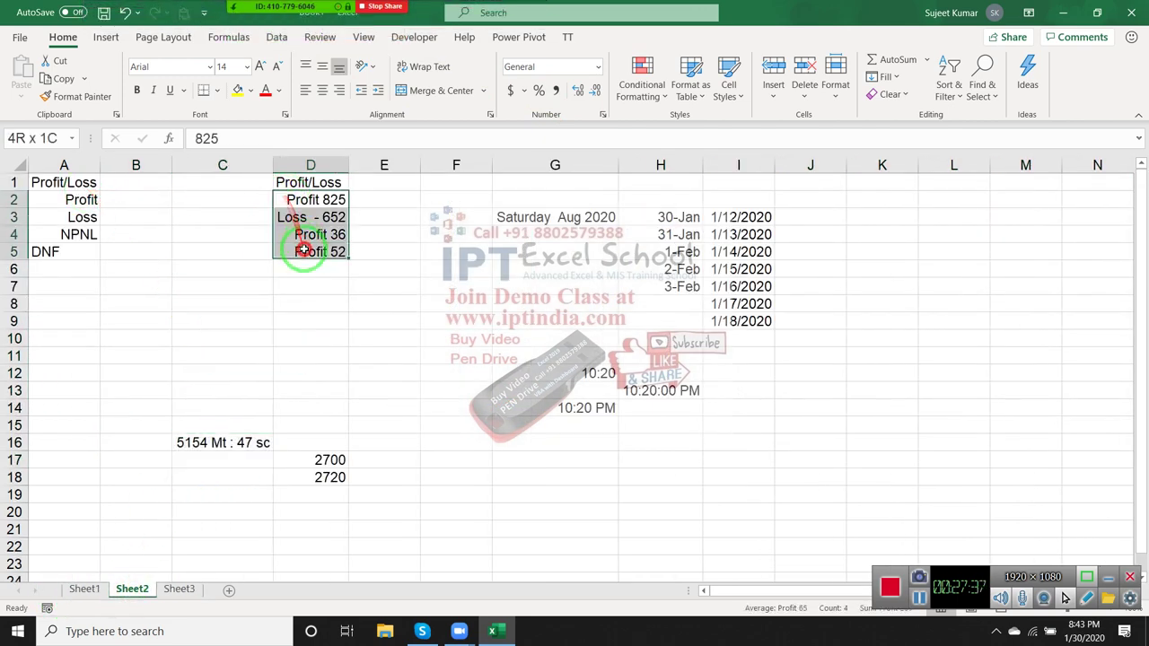
drag(82, 200, 84, 247)
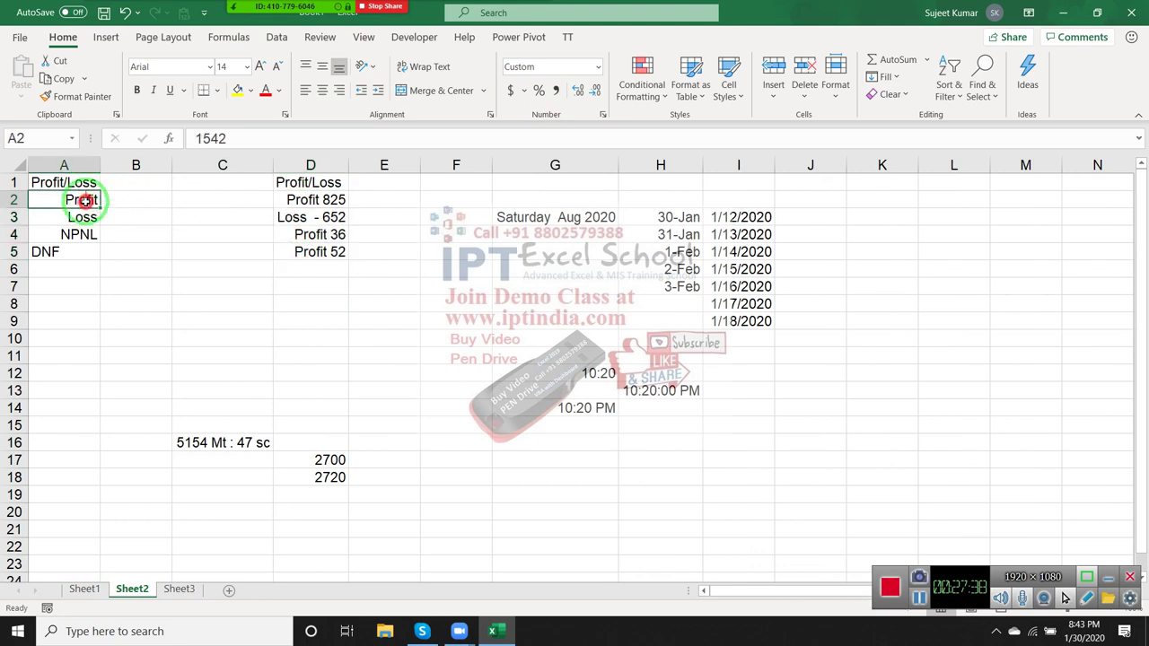
right_click(84, 247)
click(153, 510)
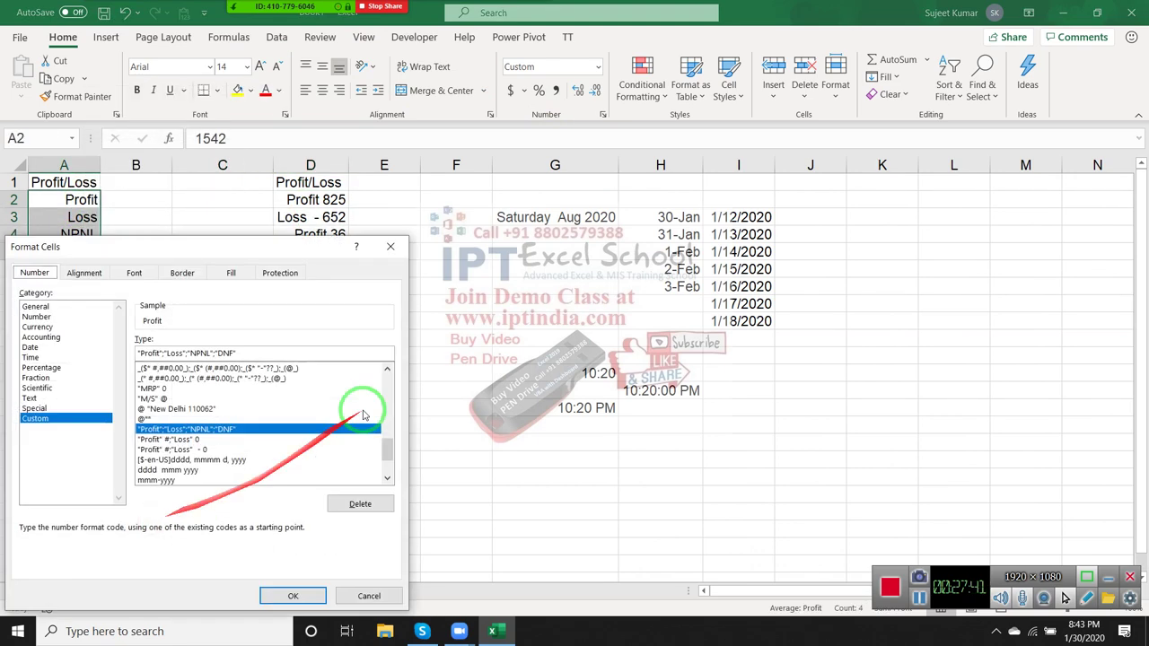
- Review the Profit/Loss custom format code, close it unchanged, and return to Sheet3
drag(212, 251, 393, 186)
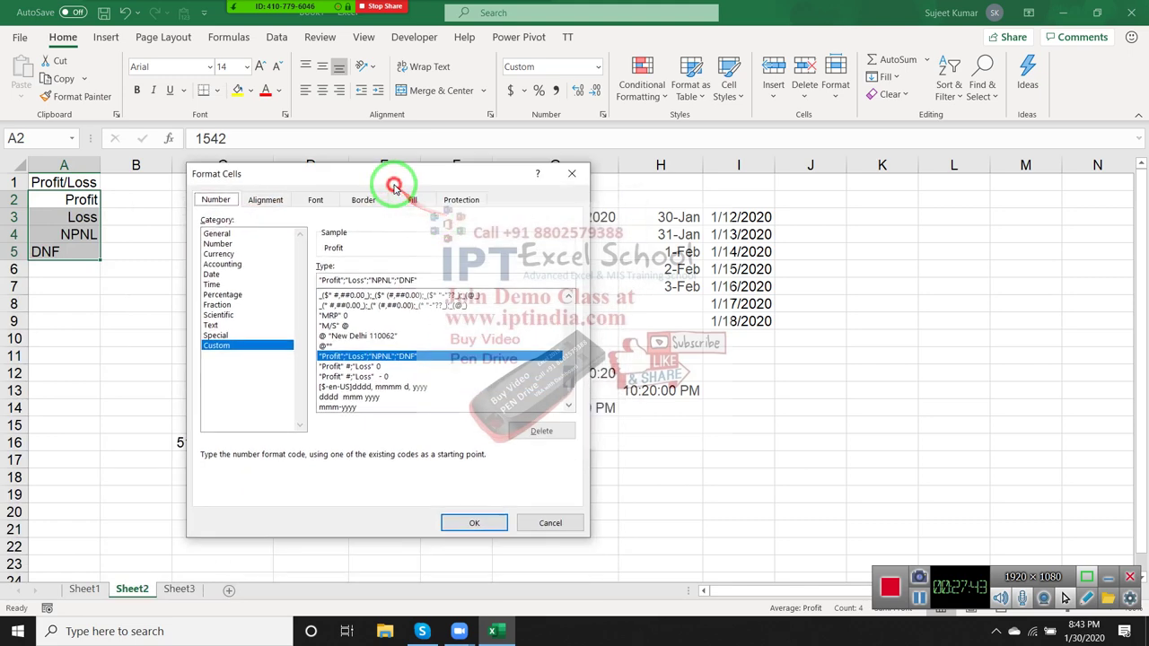
triple_click(352, 279)
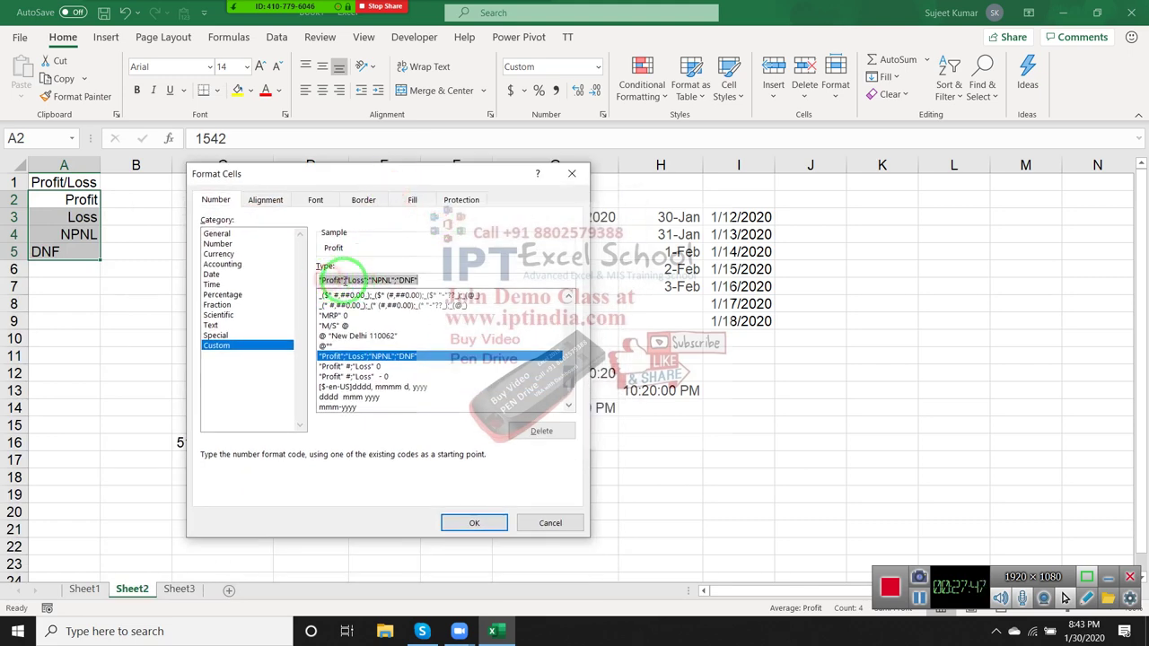
triple_click(398, 276)
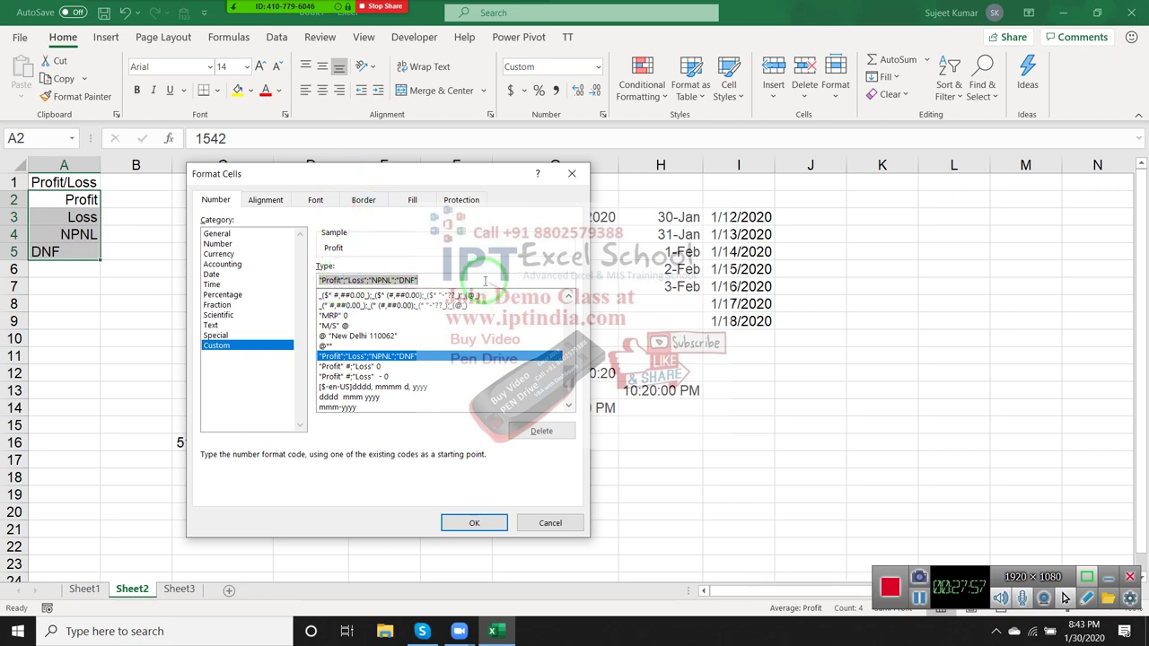
drag(355, 187, 448, 171)
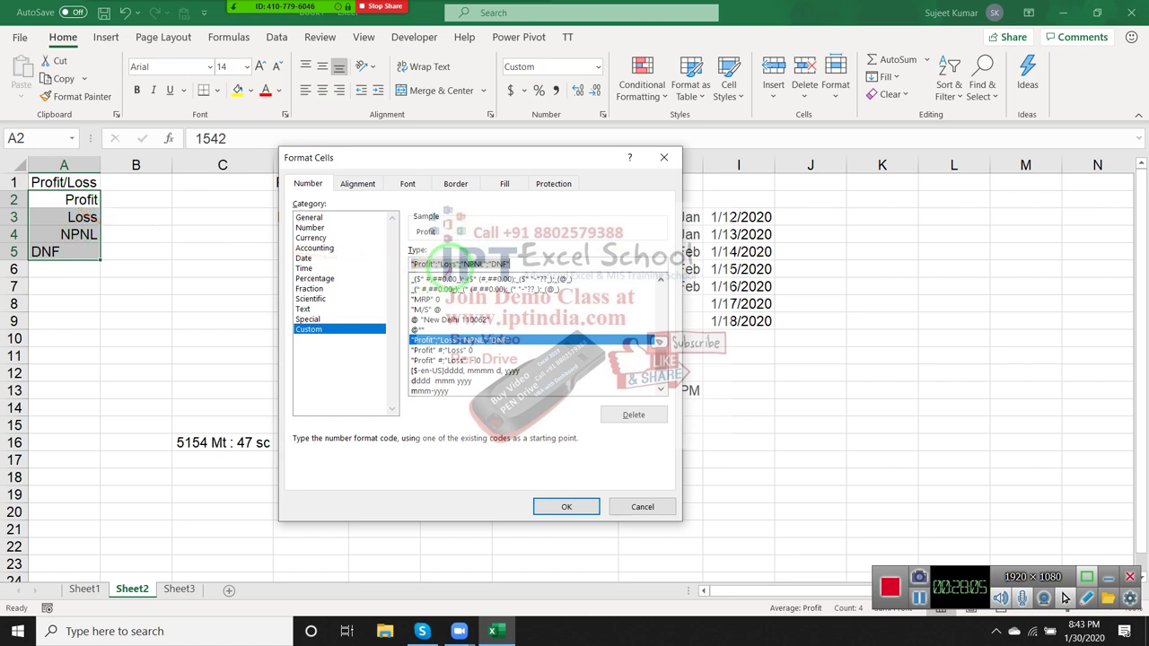
click(399, 269)
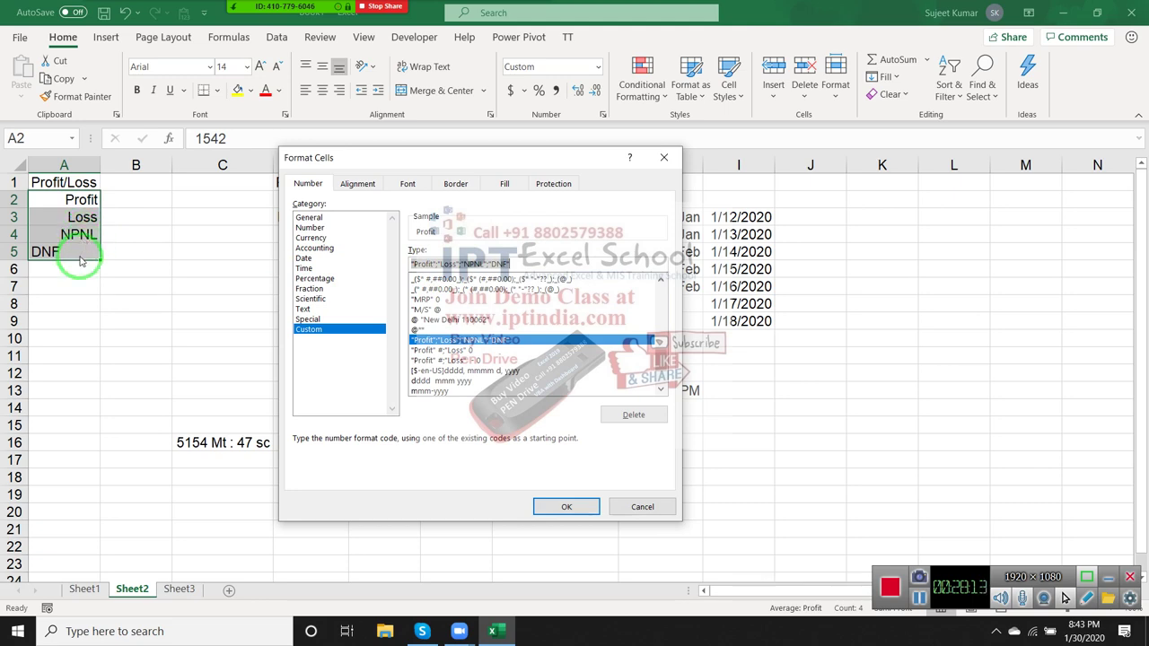
drag(497, 160, 617, 108)
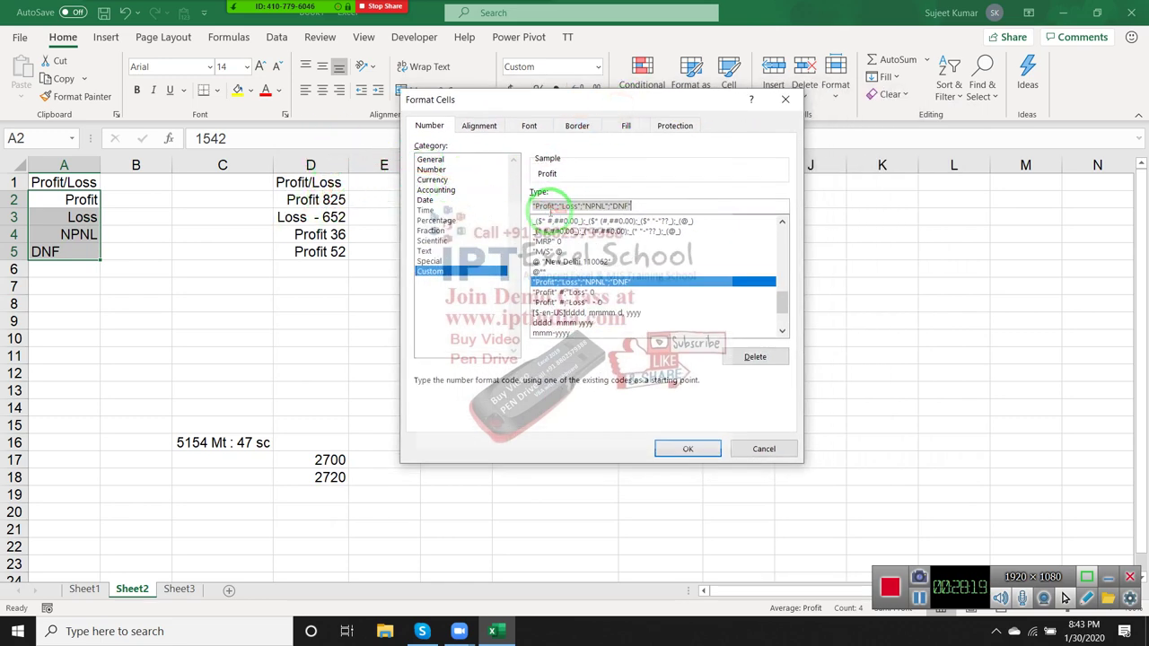
click(544, 206)
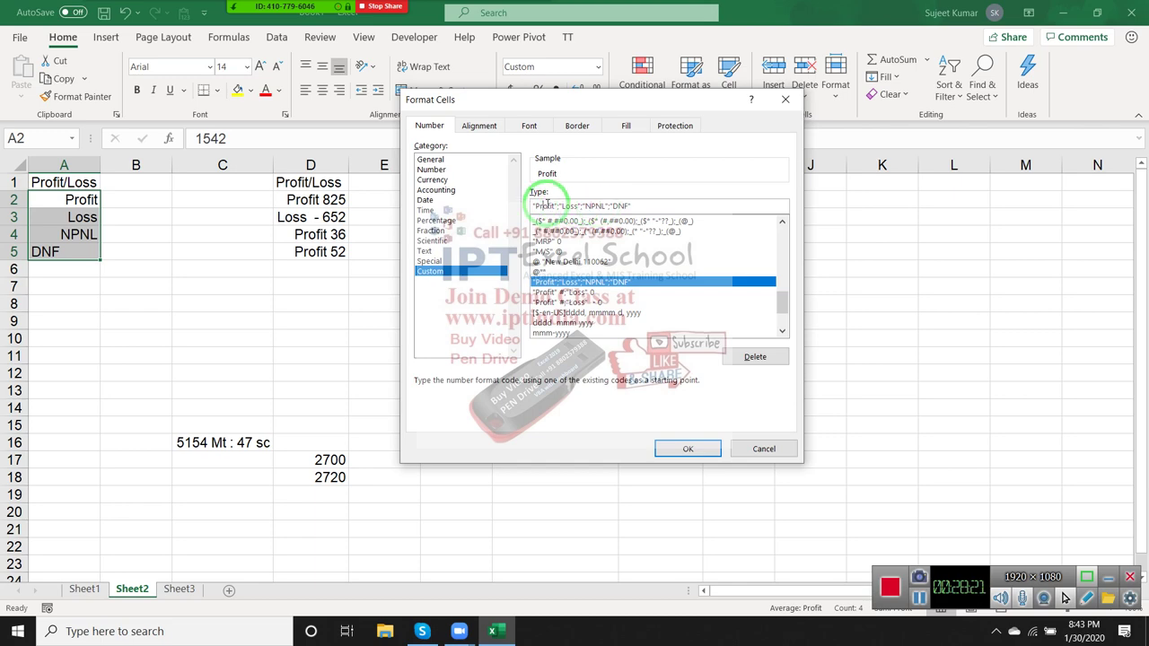
key(Return)
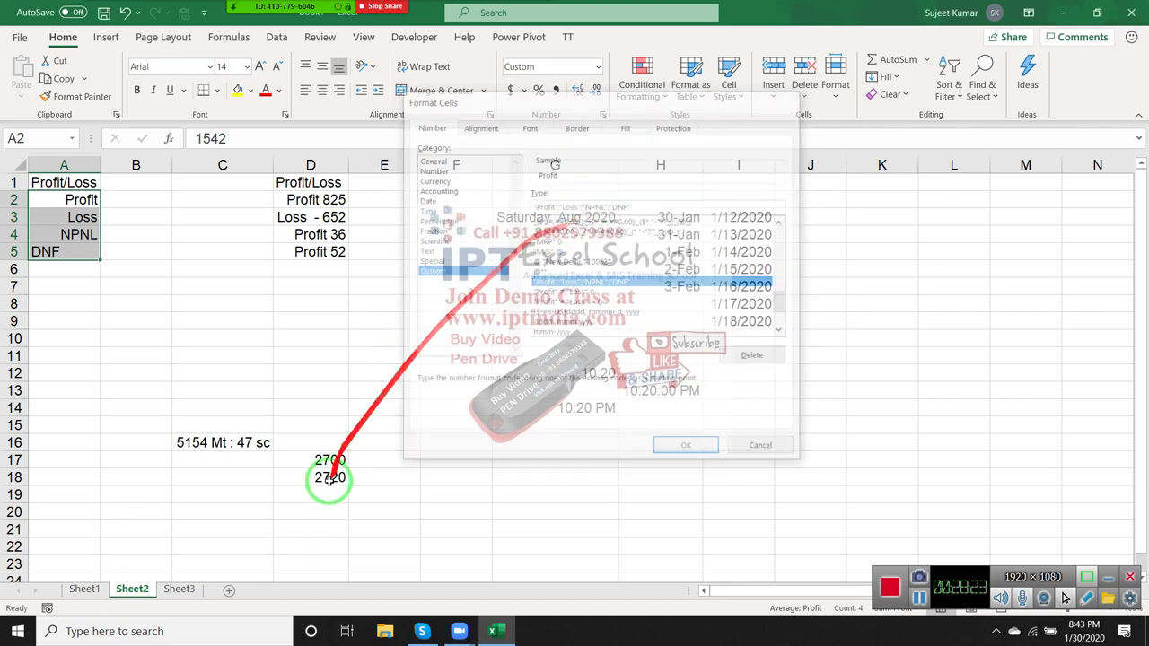
click(179, 590)
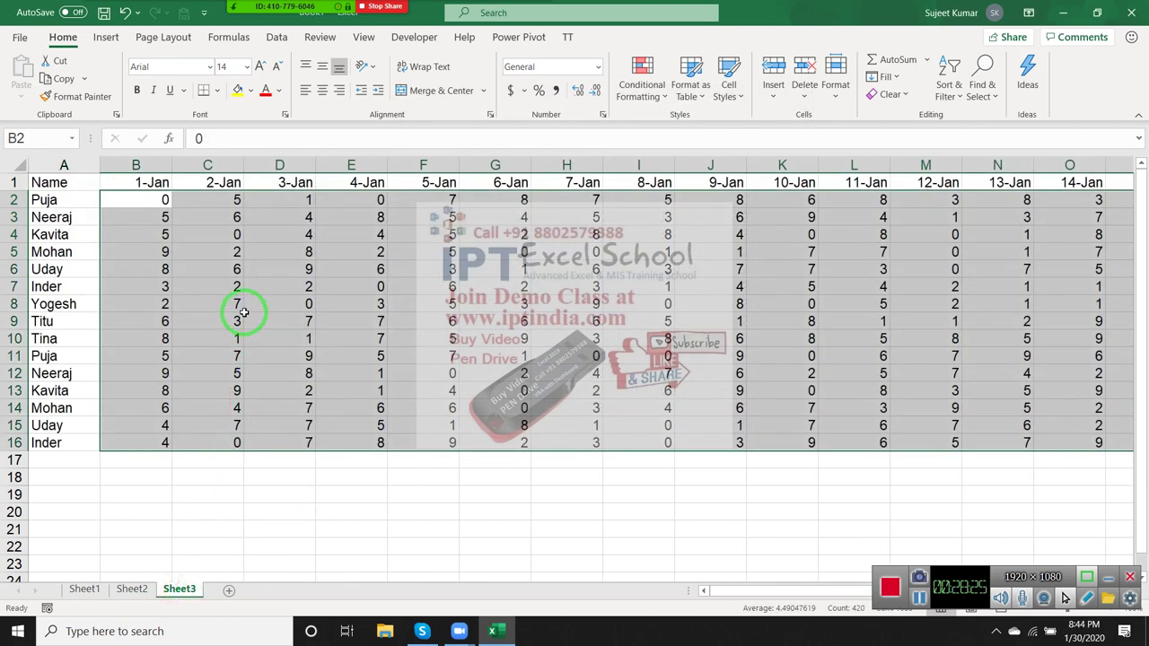
- Open the score table's custom number format and type a code showing A for 0, P otherwise
right_click(245, 316)
click(305, 514)
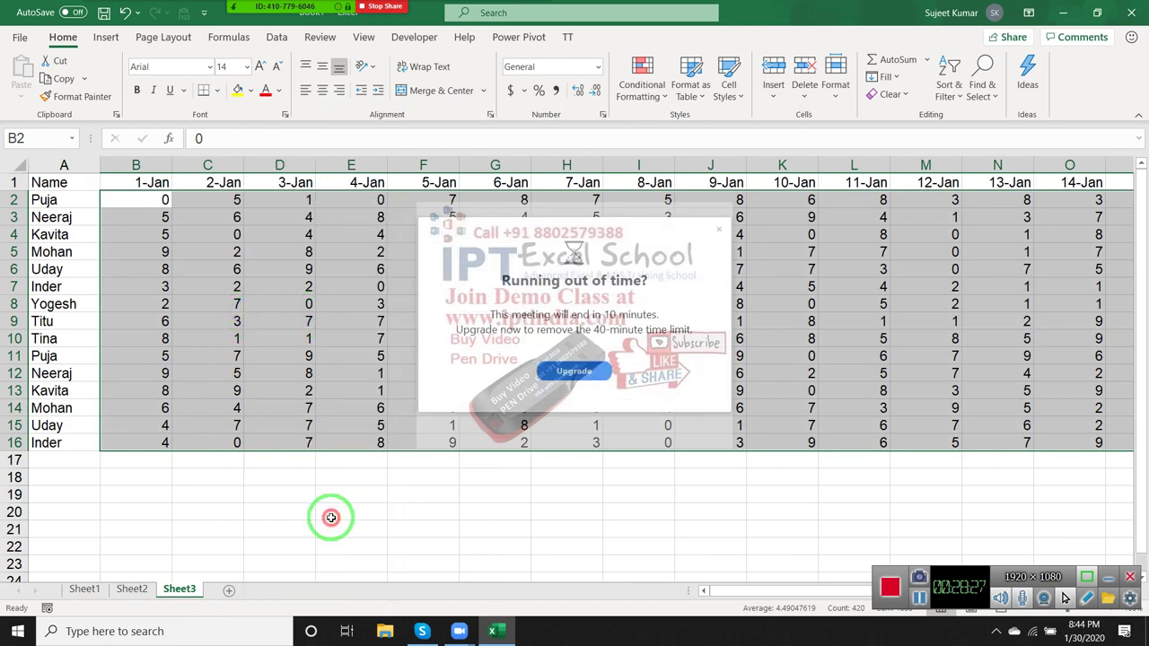
click(717, 231)
drag(372, 246, 589, 195)
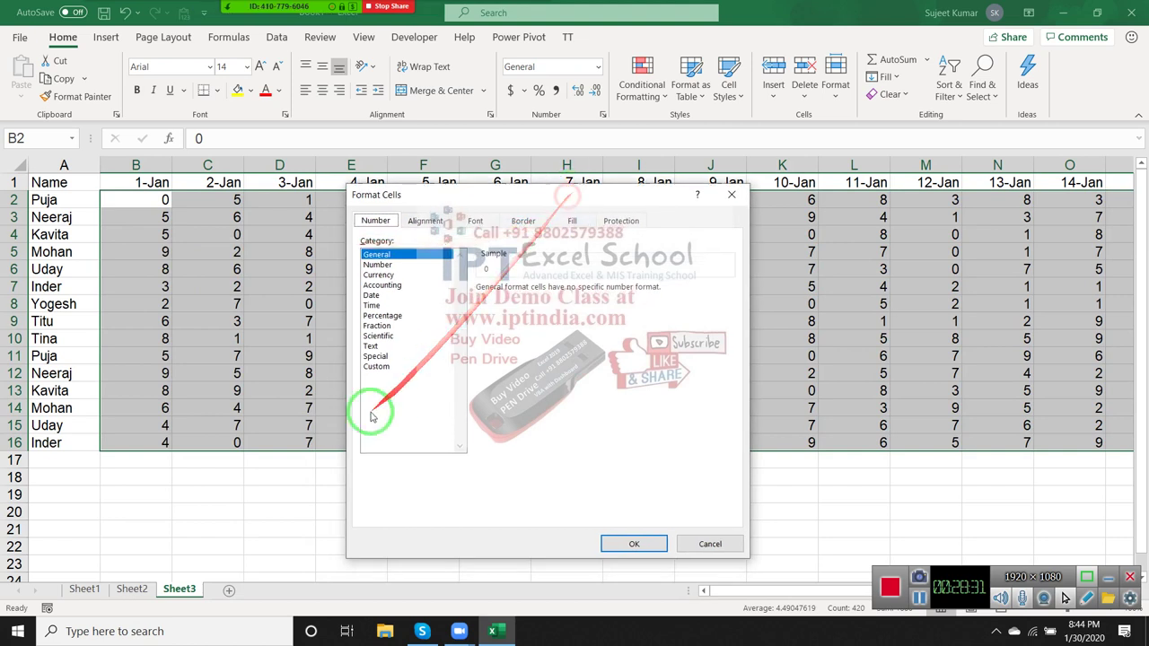
click(378, 368)
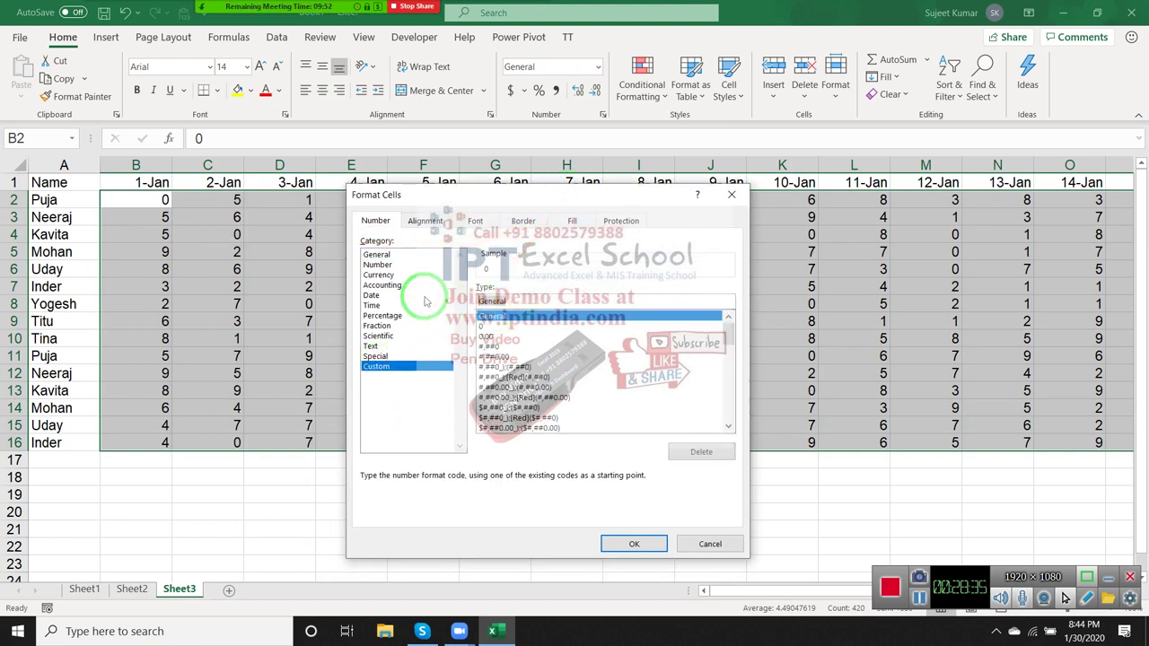
text(0)
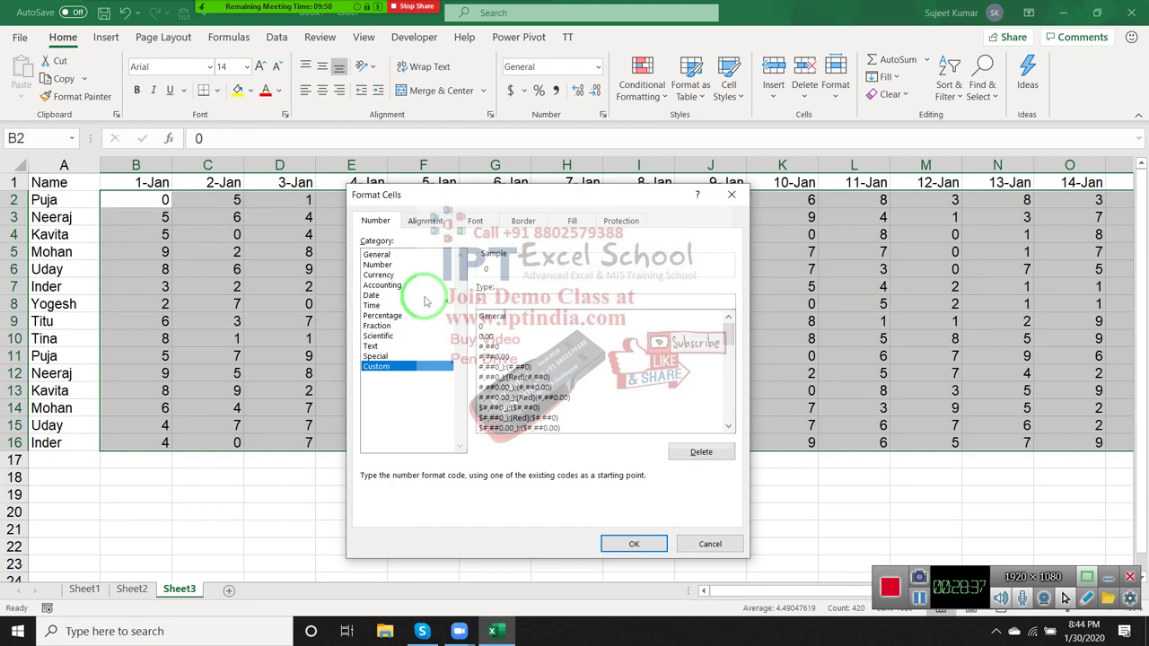
text(P)
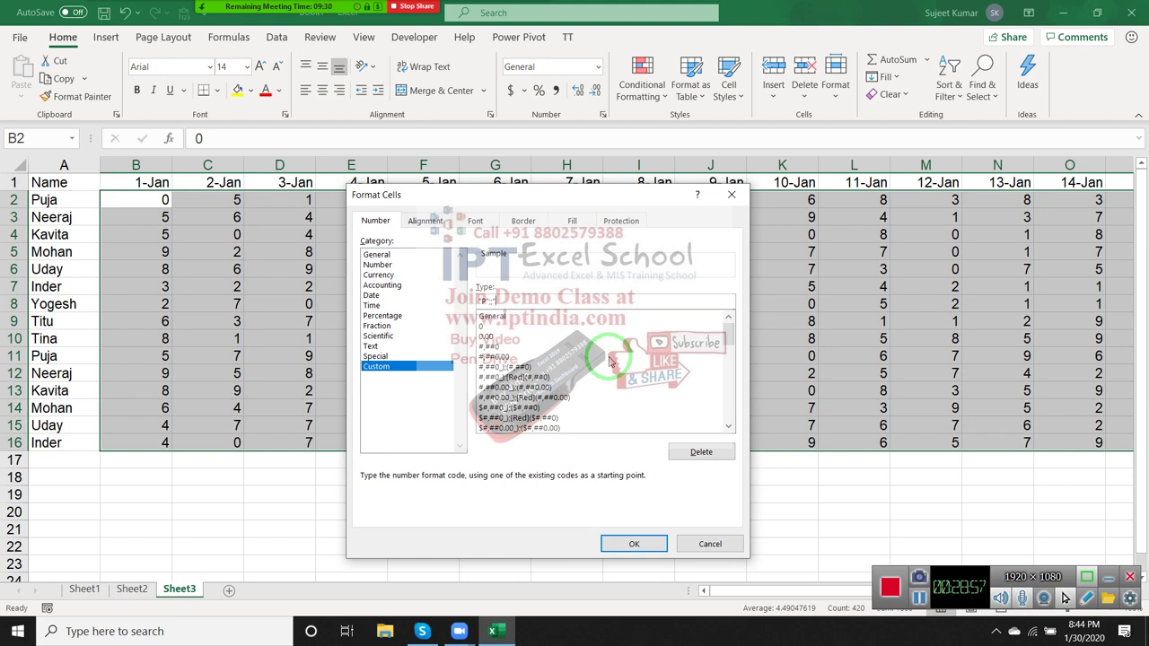
text(A)
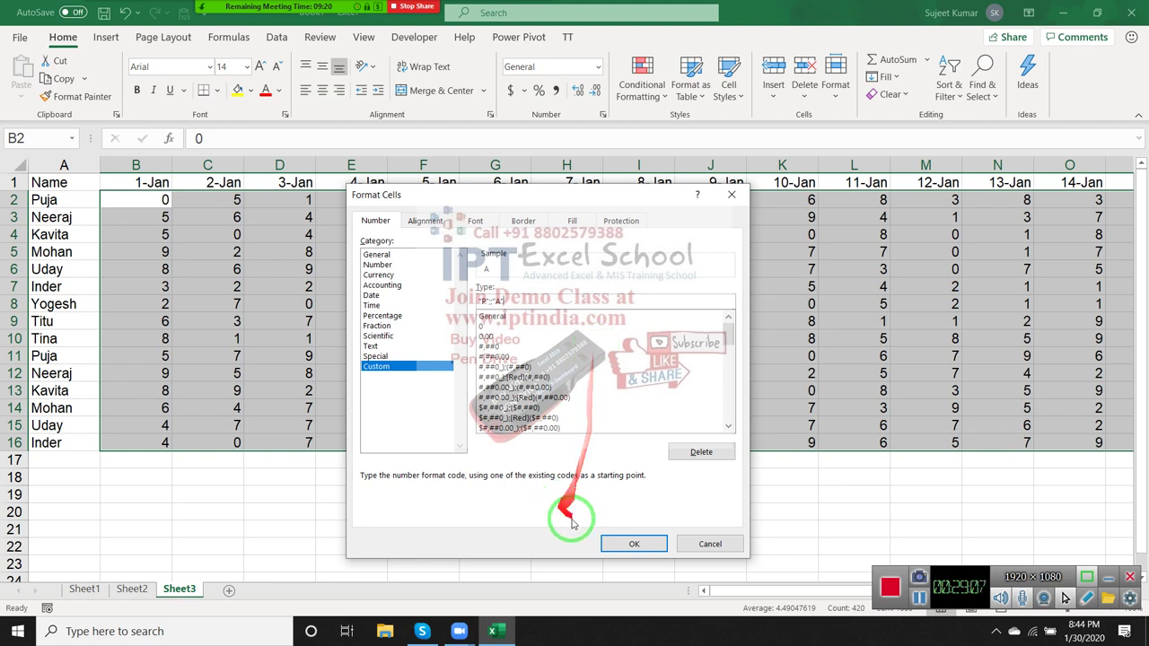
- Apply the A/P format to the score grid and insert a new blank Sheet4
click(641, 545)
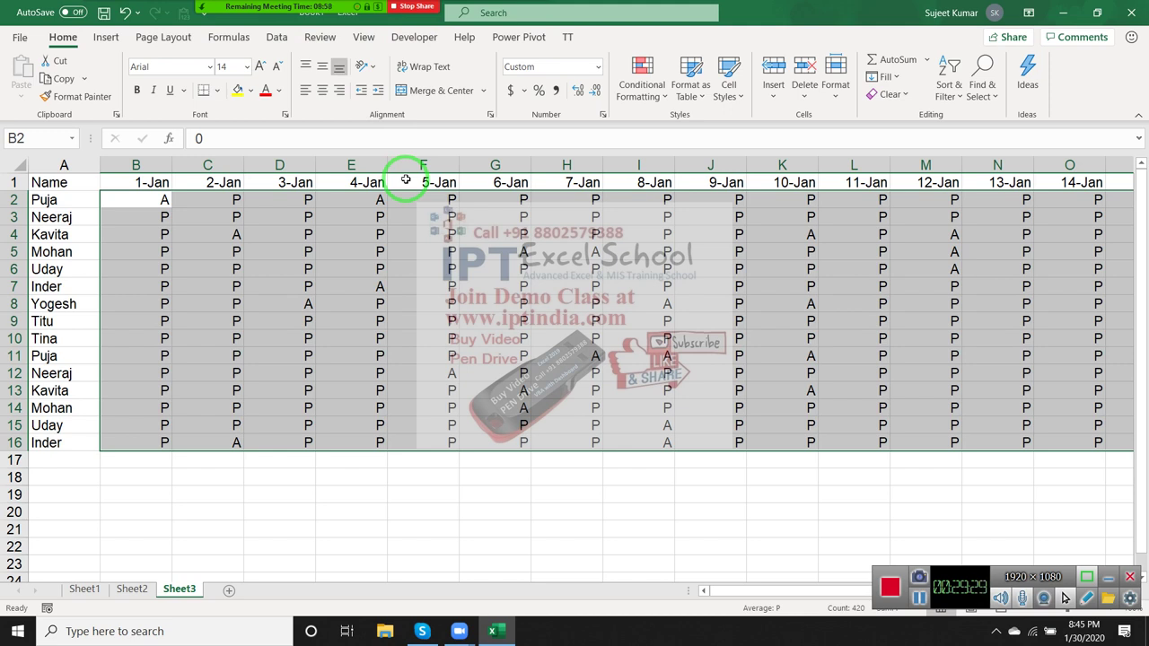
click(233, 592)
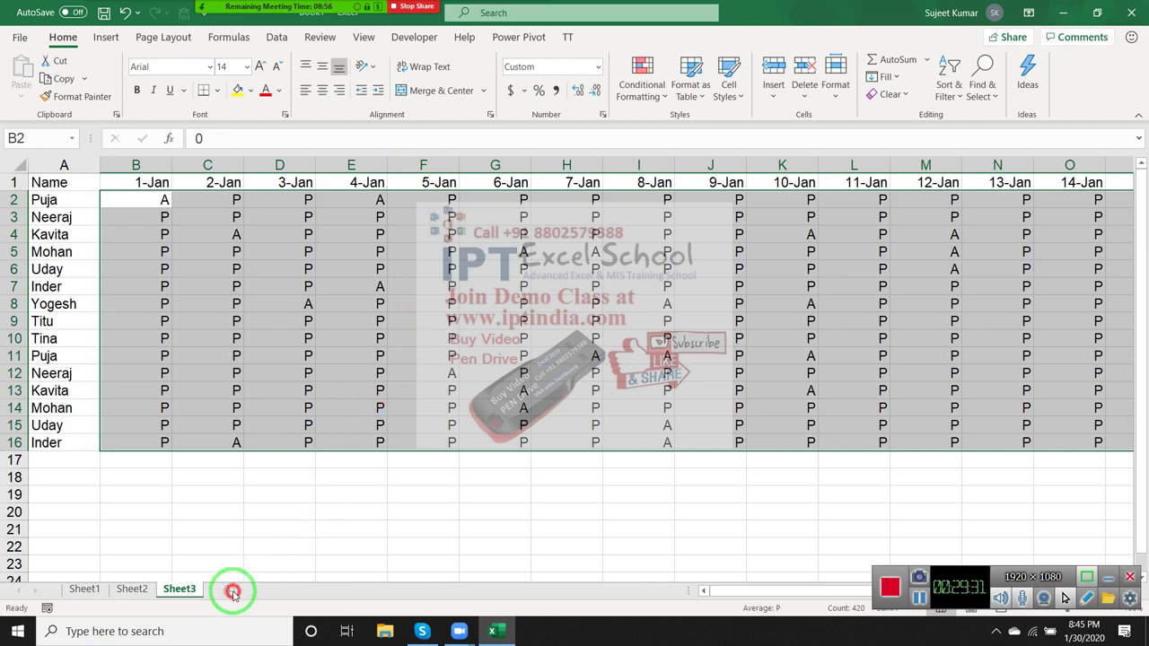
- Select column A and replace General with a draft colour-conditional custom code
click(66, 166)
click(601, 115)
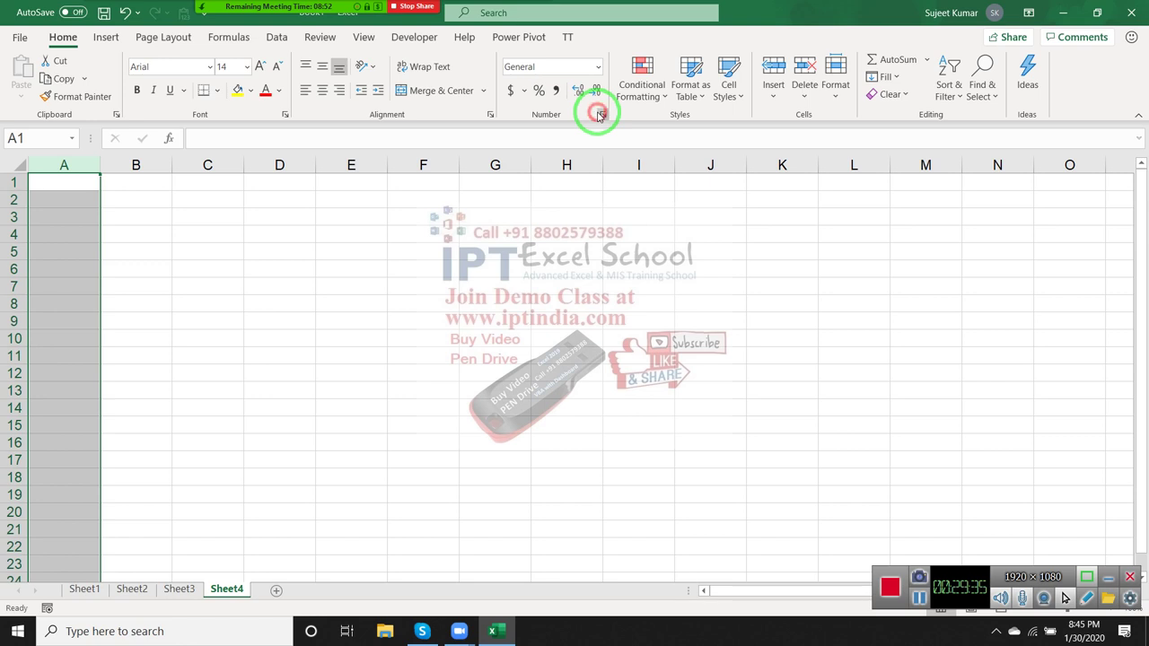
drag(769, 116, 460, 122)
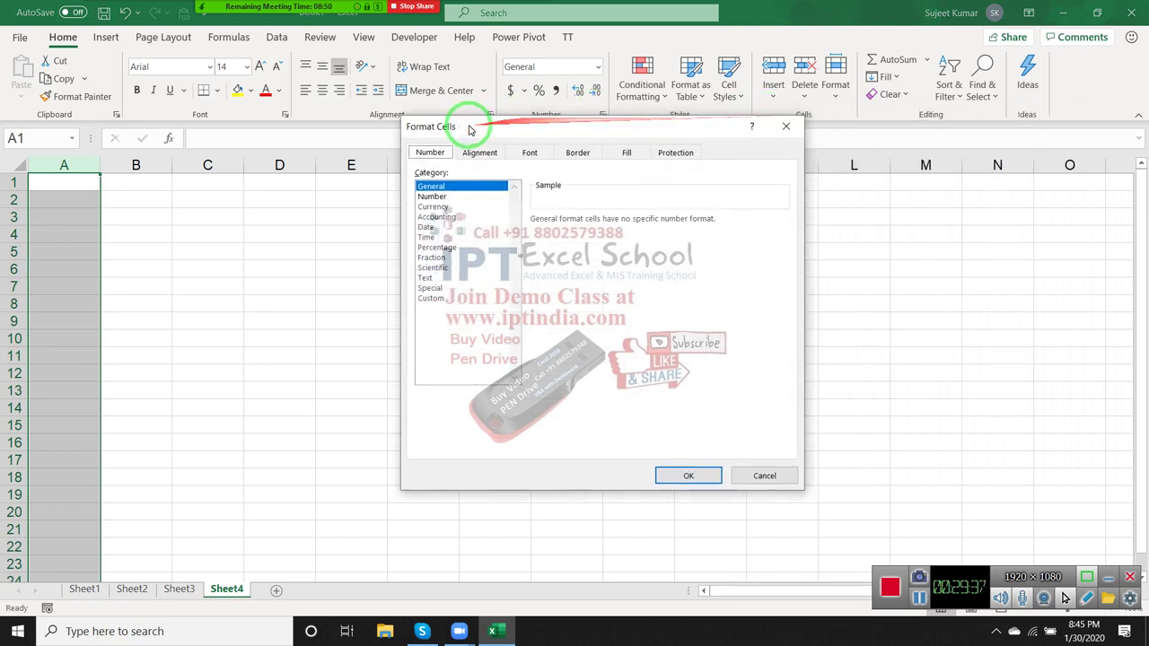
click(453, 299)
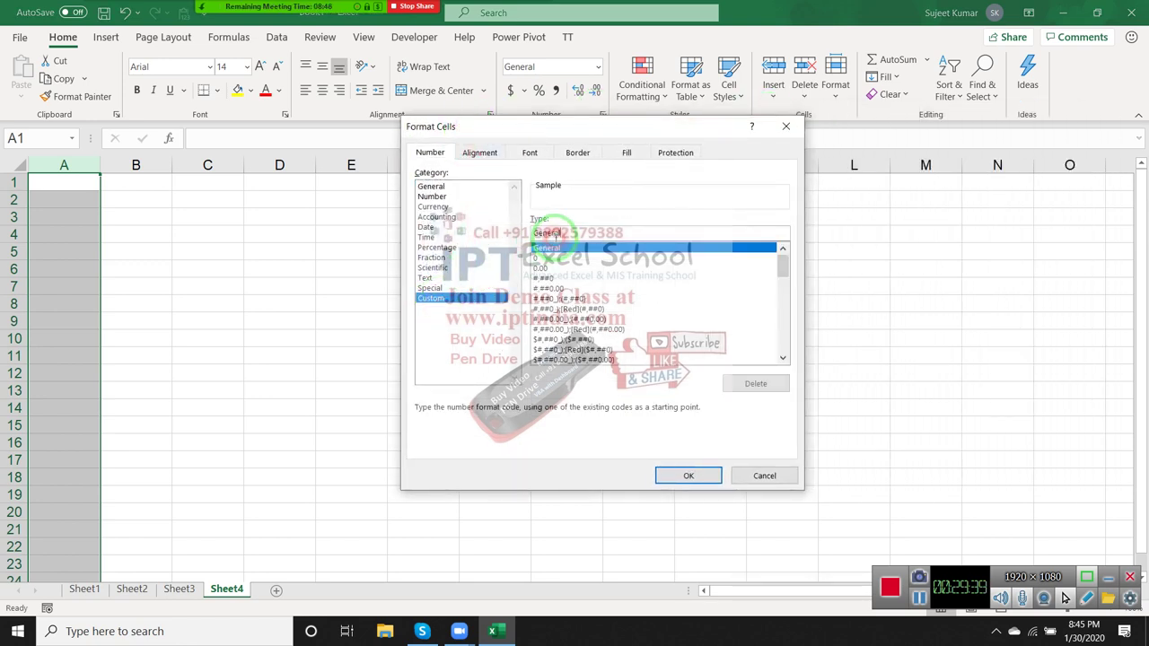
double_click(557, 233)
key(BackSpace)
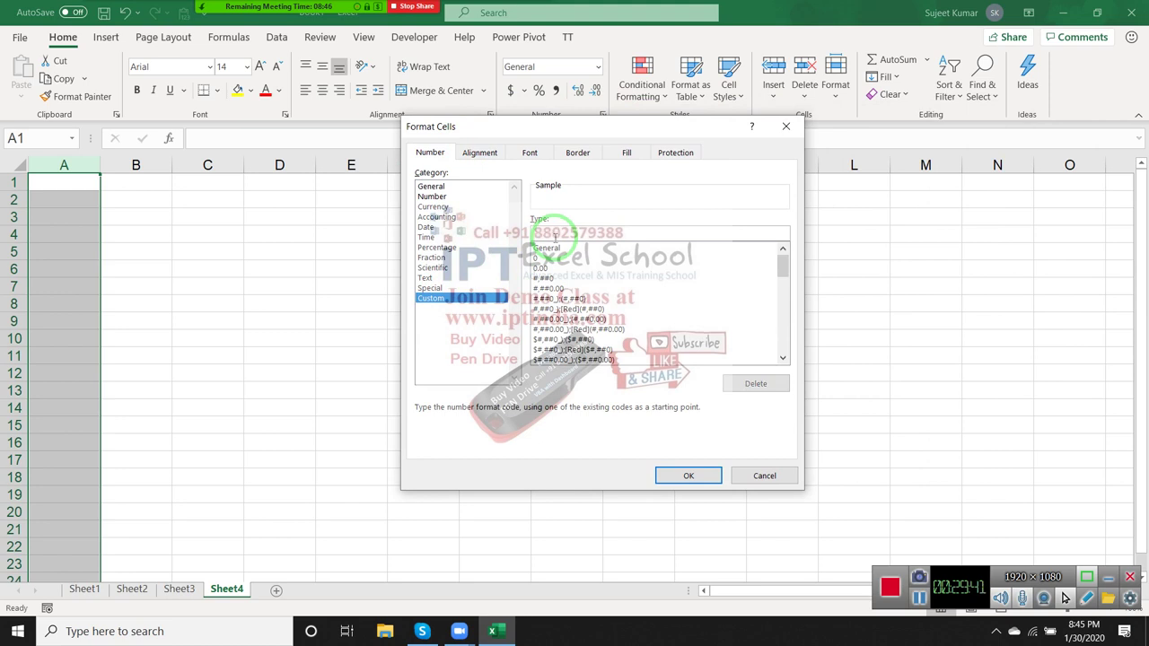
text(0)
text(d])
text(<10)
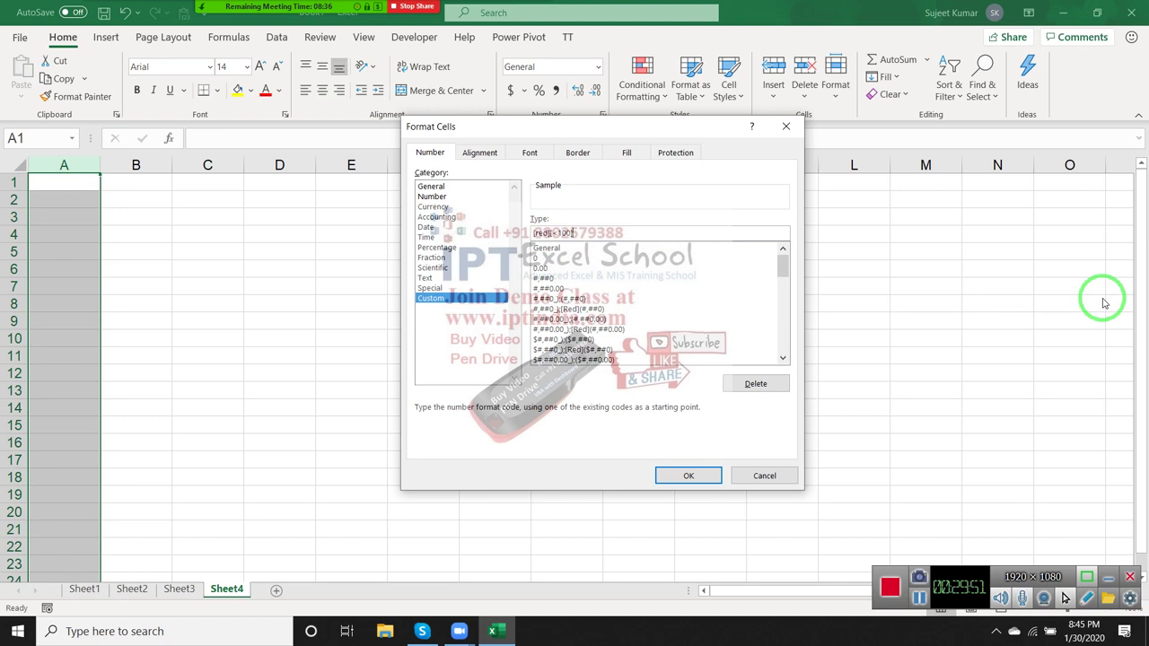
text(])
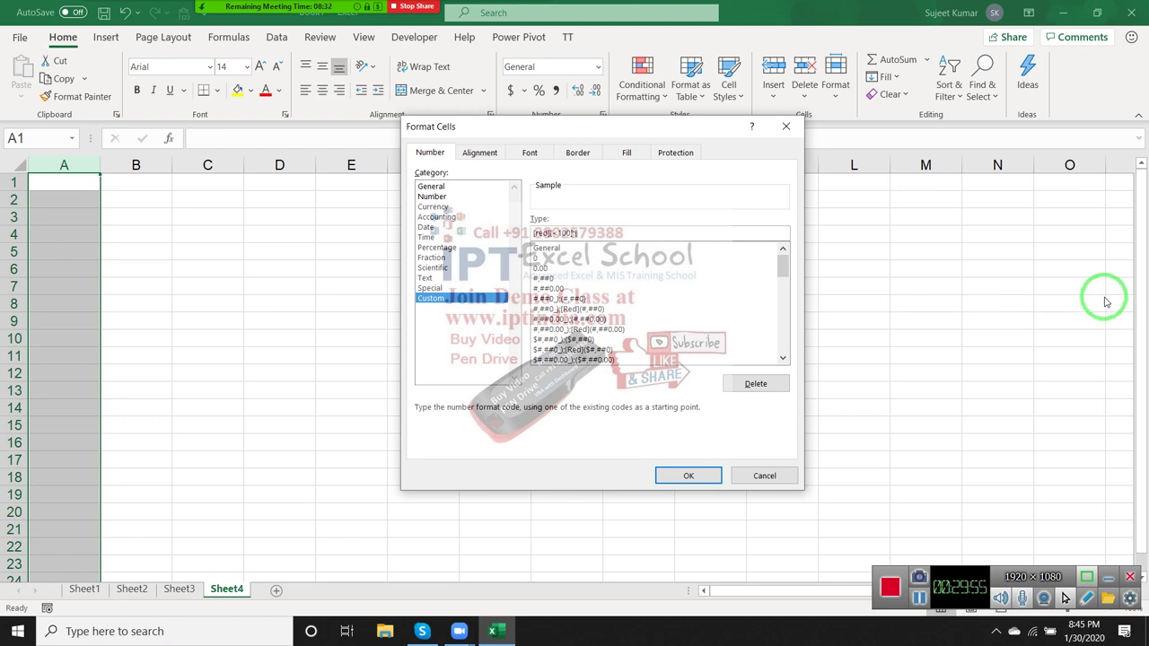
text(n)
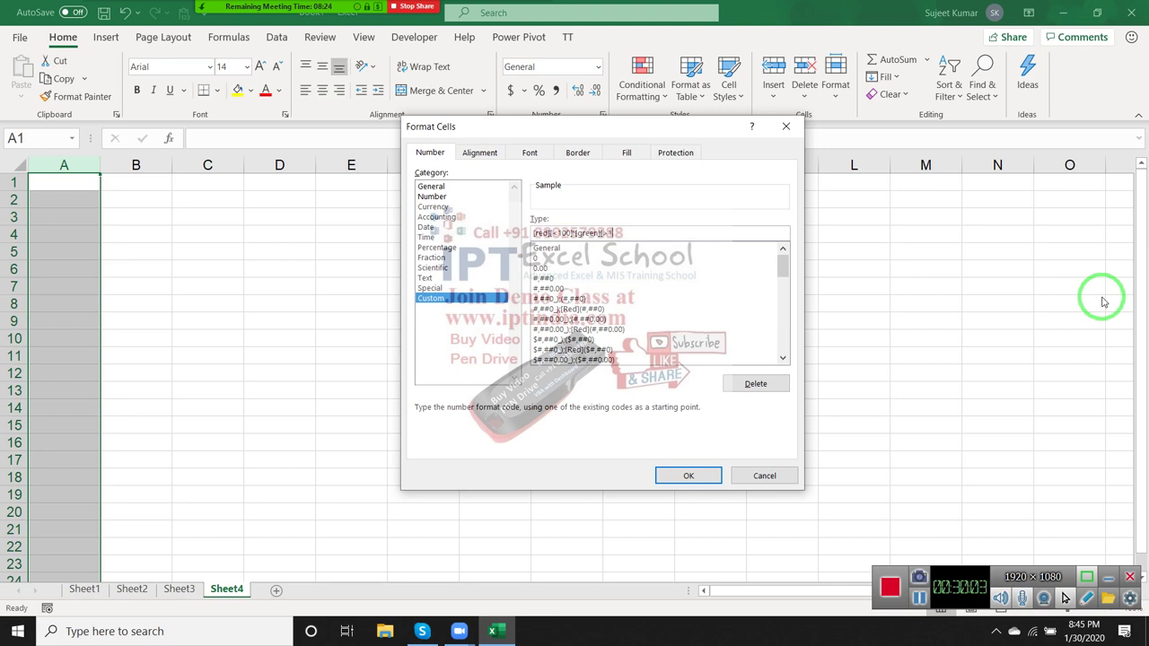
text(00)
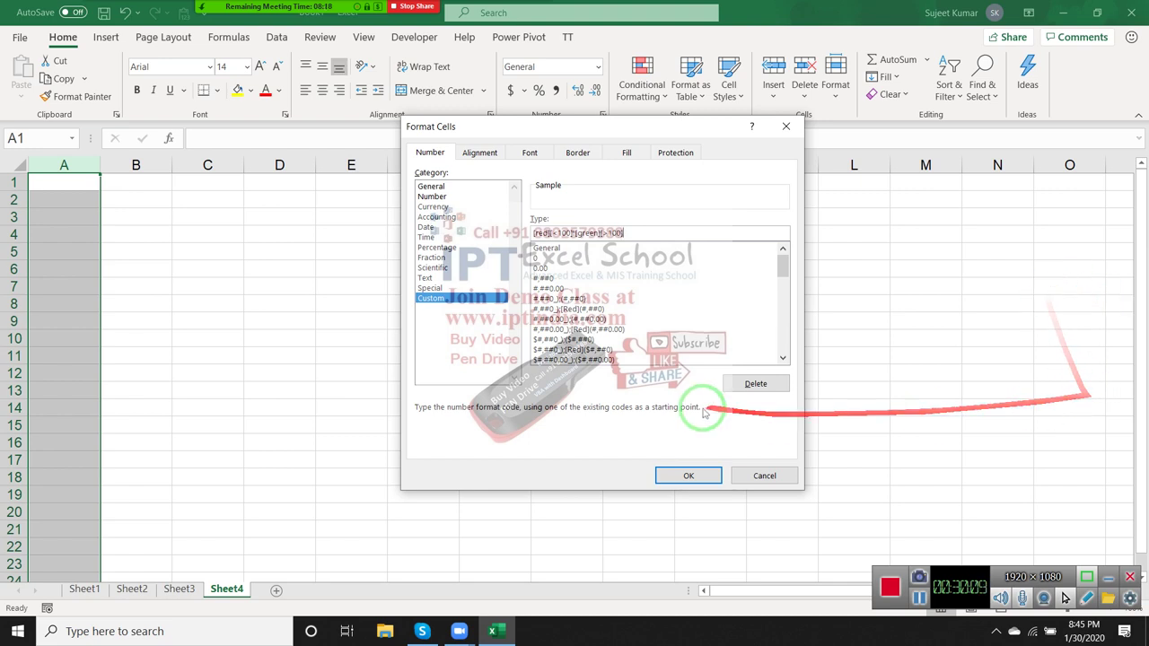
- Dismiss the invalid-format errors and rewrite the code as [<100][RED];[>=100][GREEN]
click(671, 479)
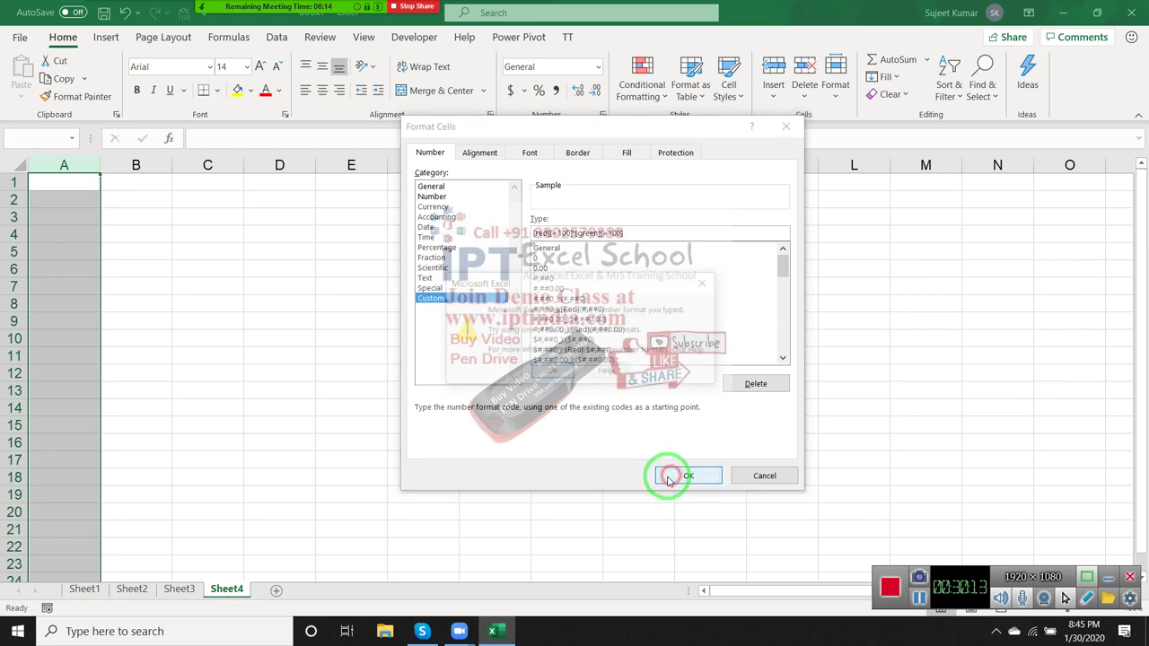
click(542, 373)
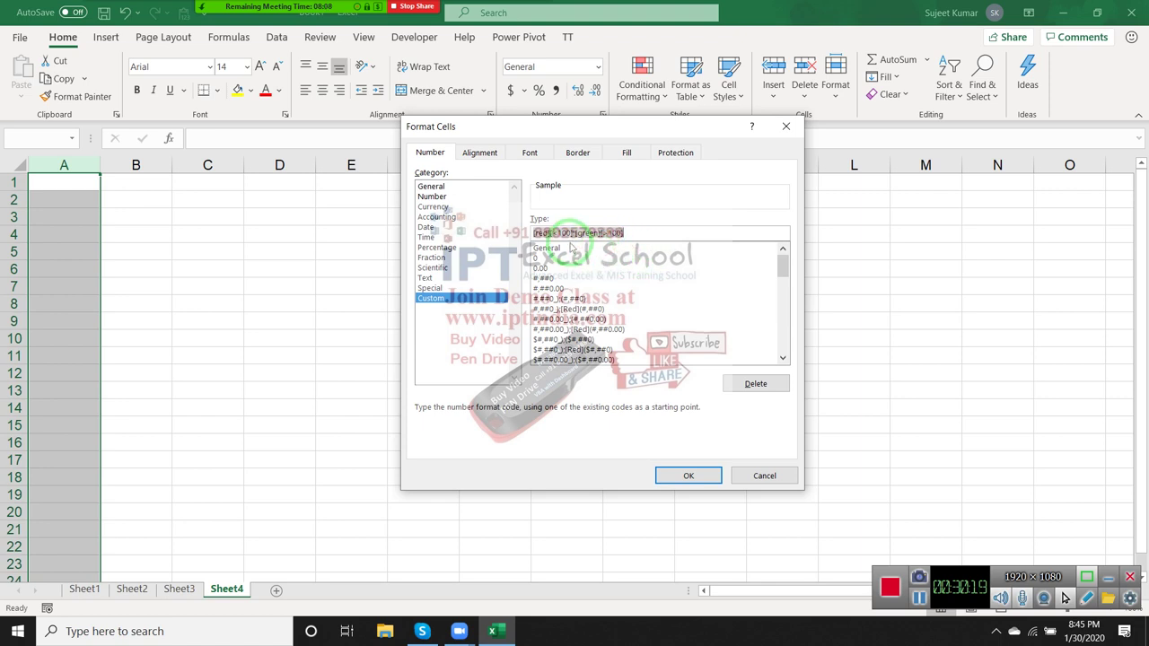
click(631, 235)
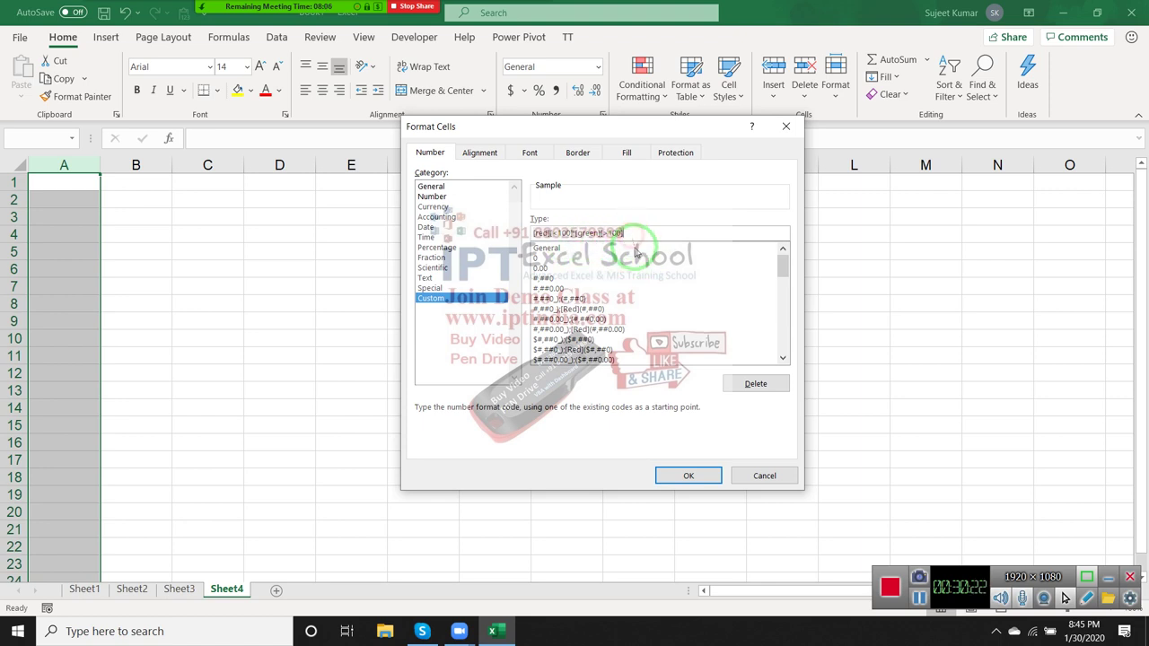
click(687, 477)
click(565, 375)
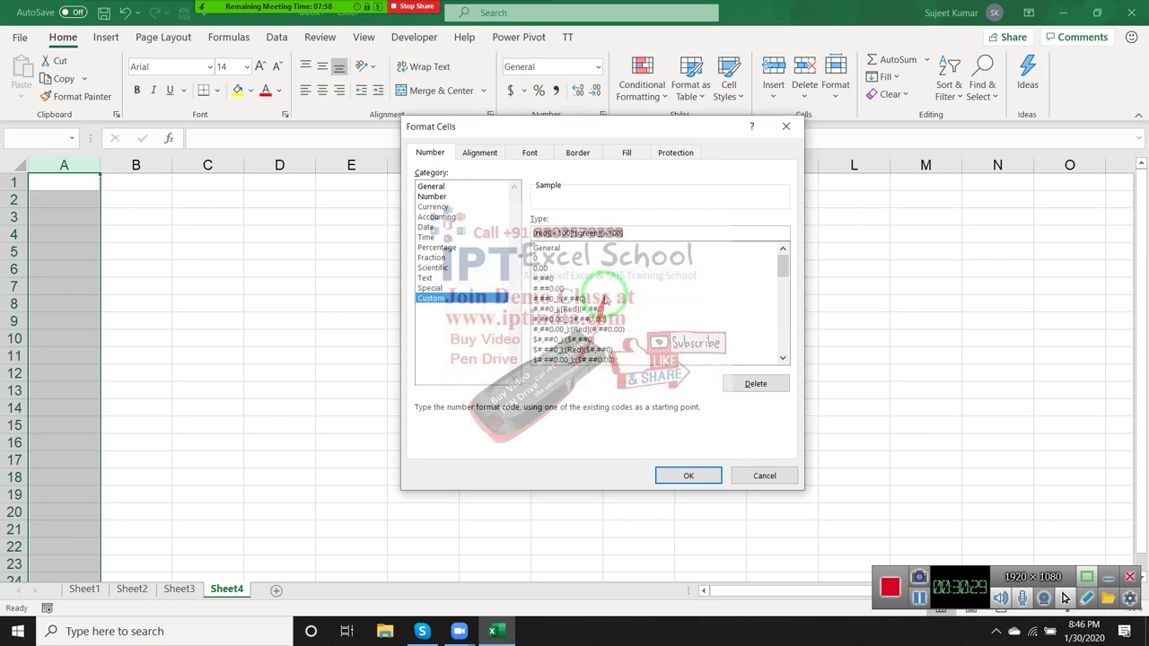
click(571, 235)
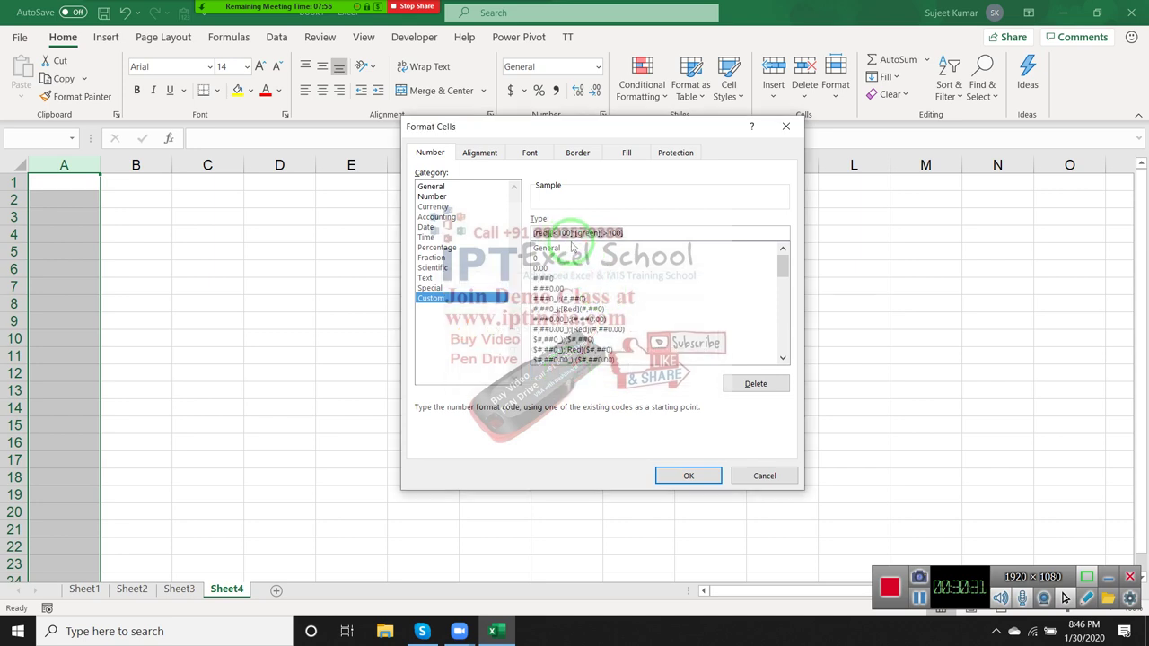
click(557, 233)
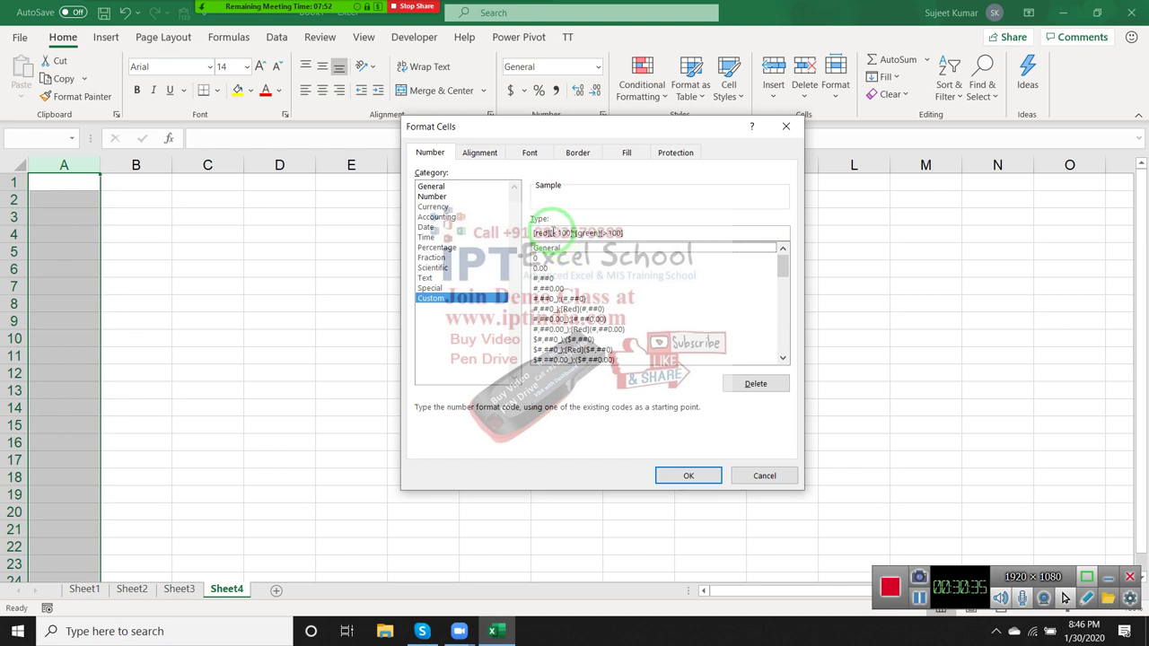
click(573, 232)
key(Delete)
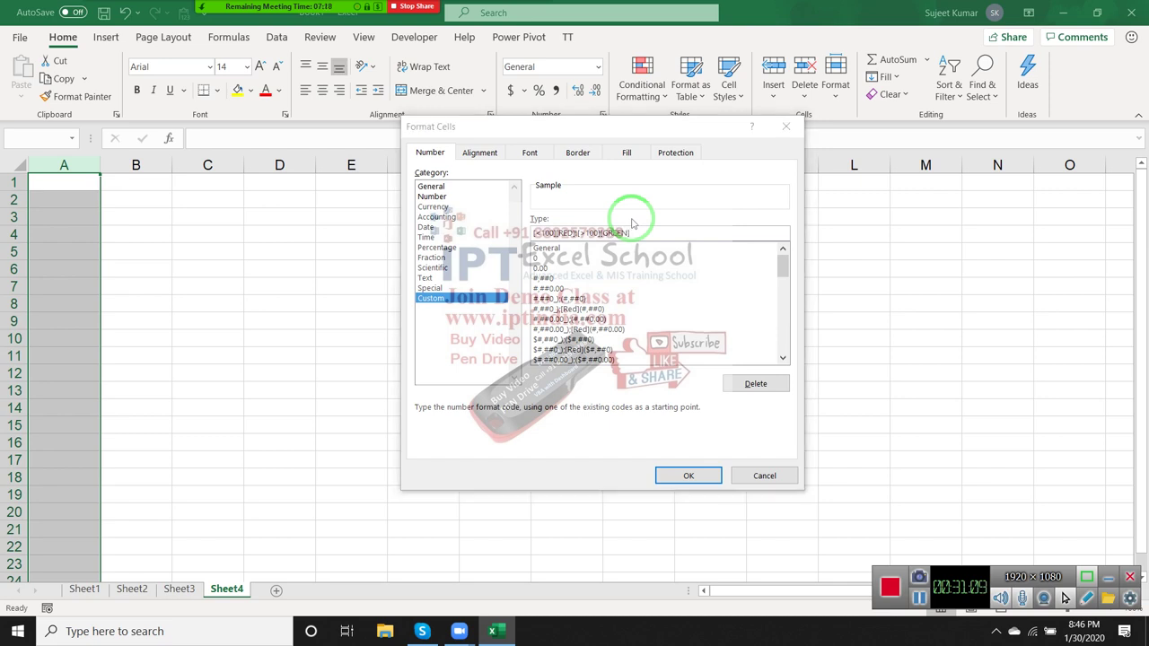
- Rework the condition operator at the start of the Type code, apply it, and dismiss the invalid-format error
key(Return)
key(Return)
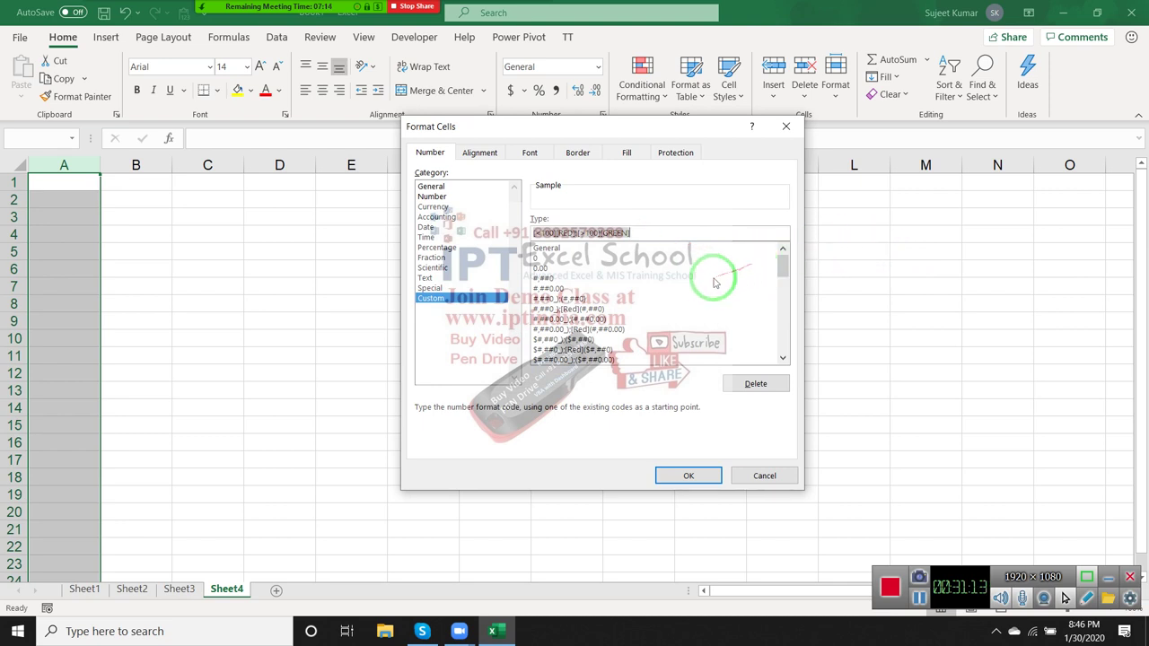
click(611, 233)
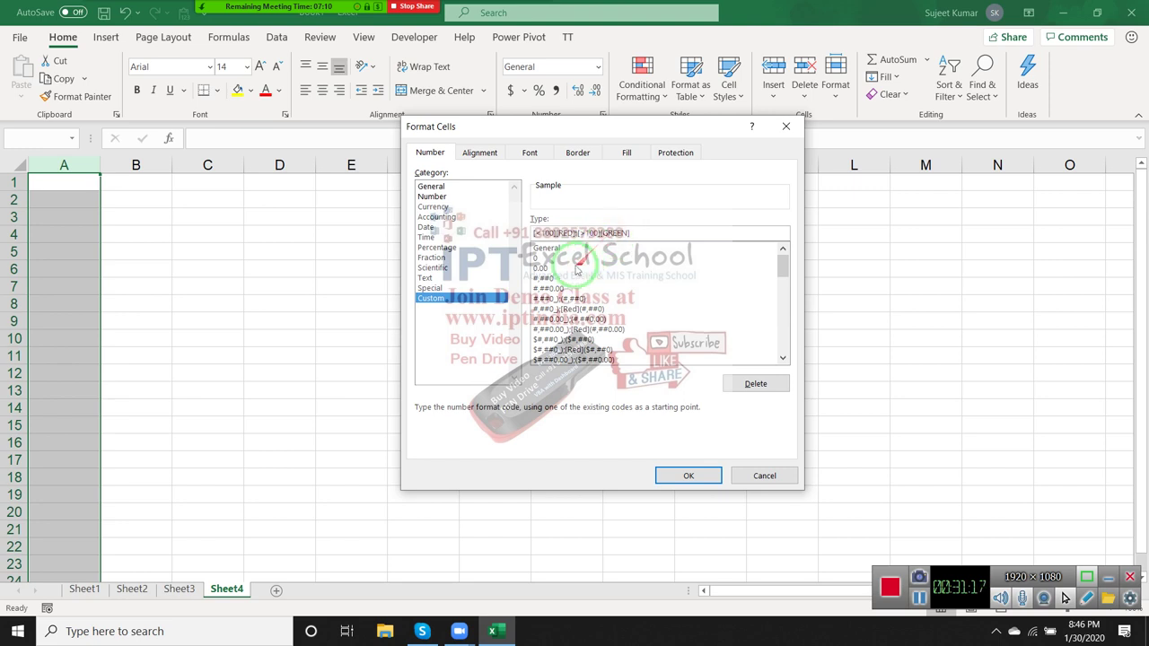
click(536, 234)
text(=)
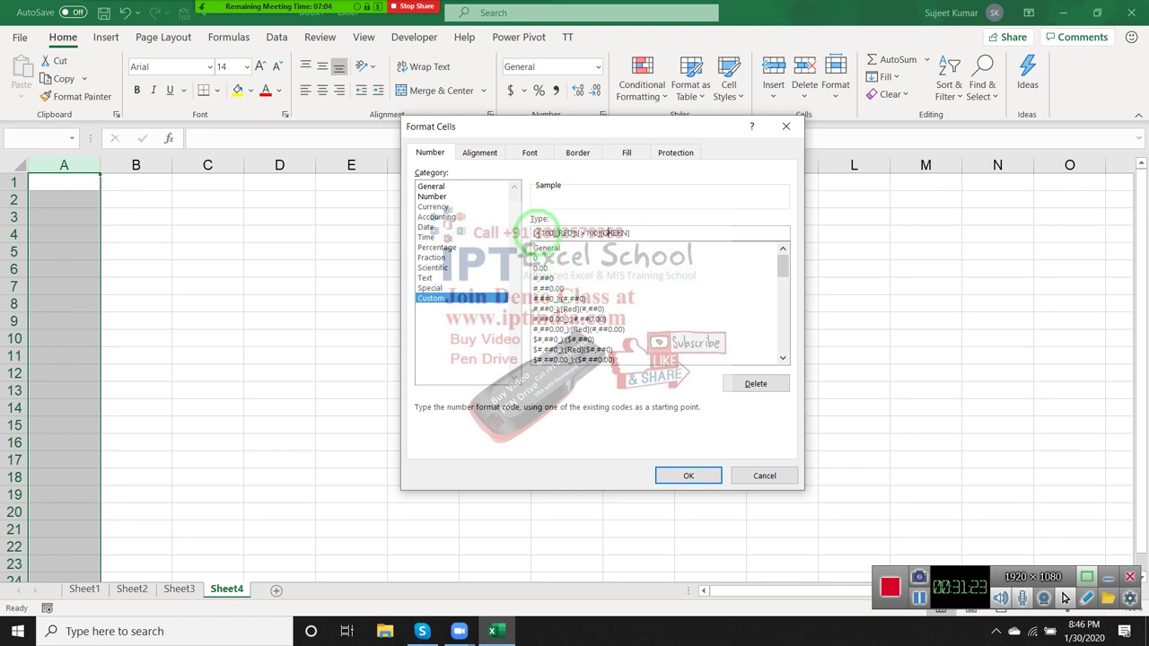
click(539, 232)
key(Delete)
text(>)
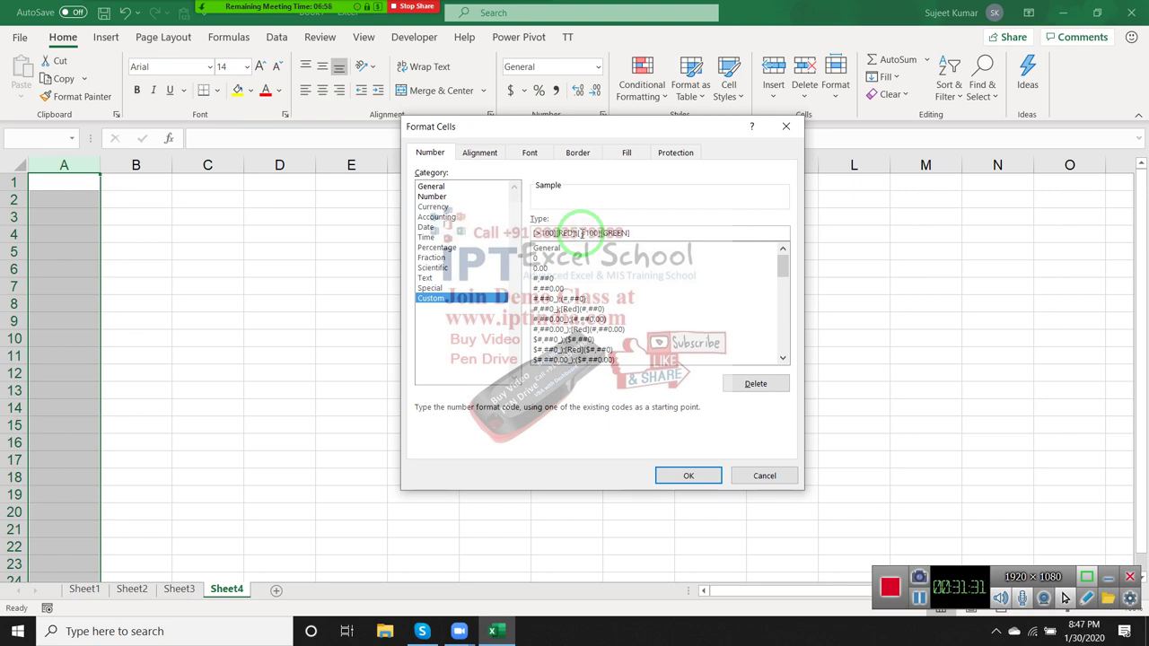
click(687, 475)
click(559, 377)
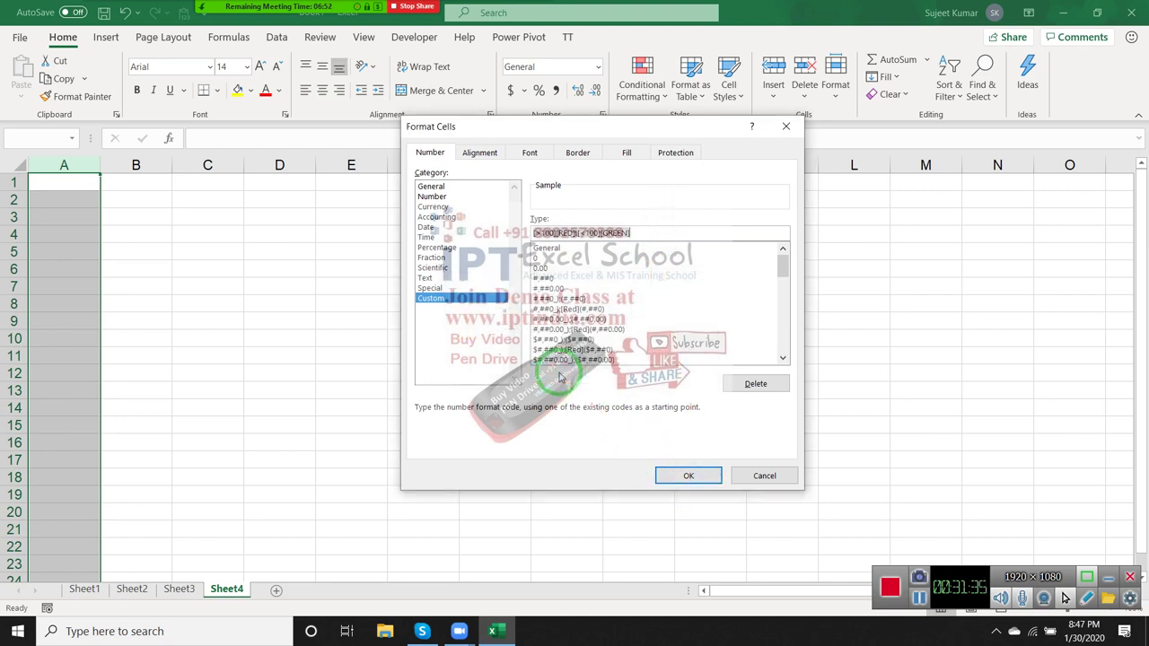
- Remove a letter from the colour name, retry, dismiss the error again and cancel Format Cells
click(575, 233)
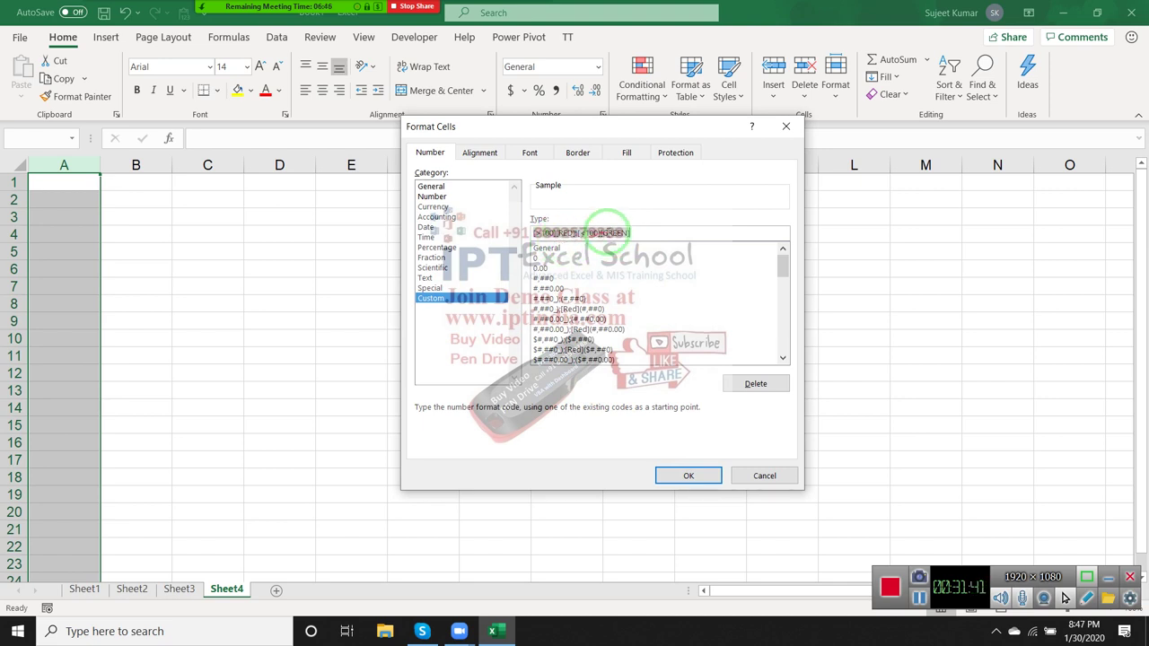
click(604, 232)
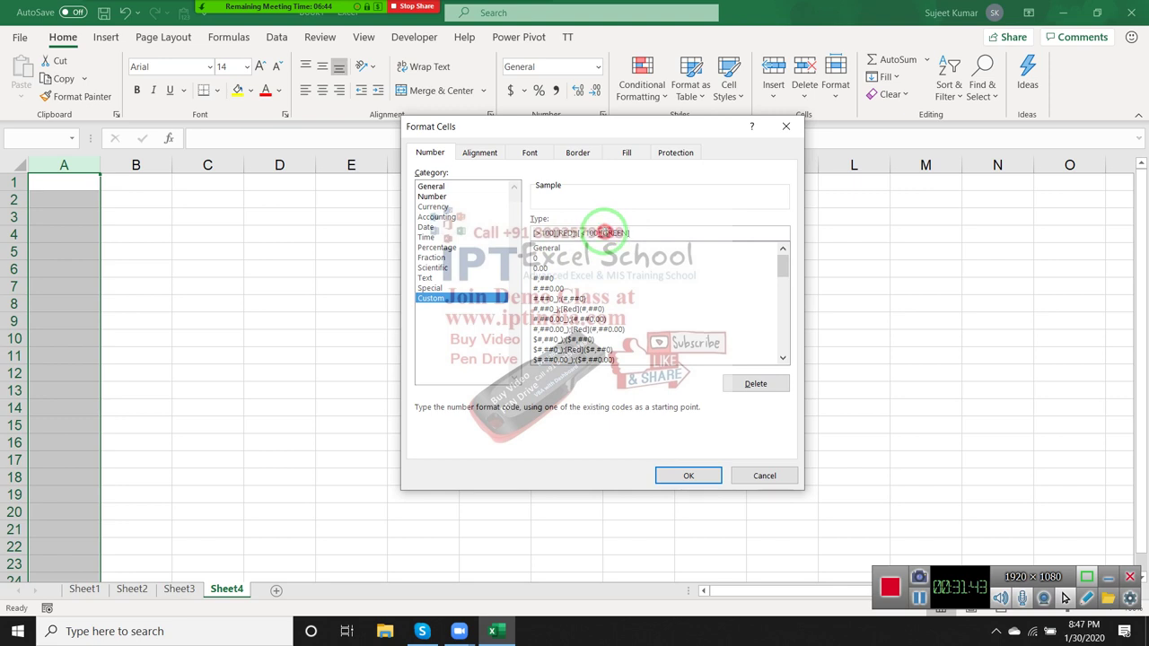
key(Delete)
text(blue)
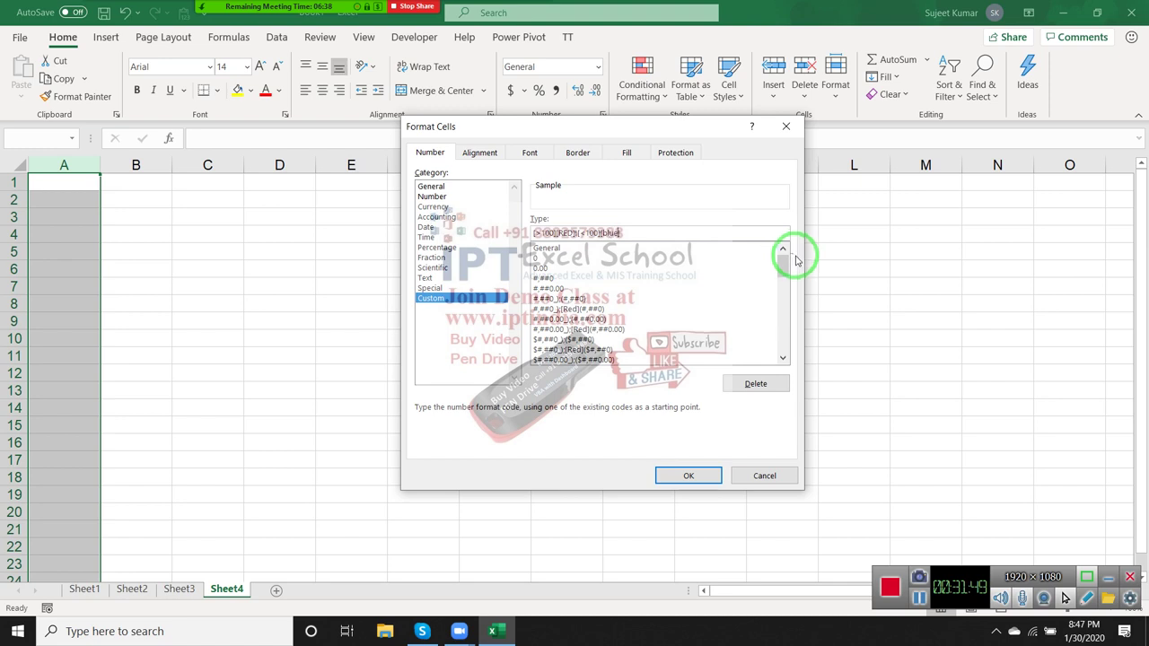
click(690, 483)
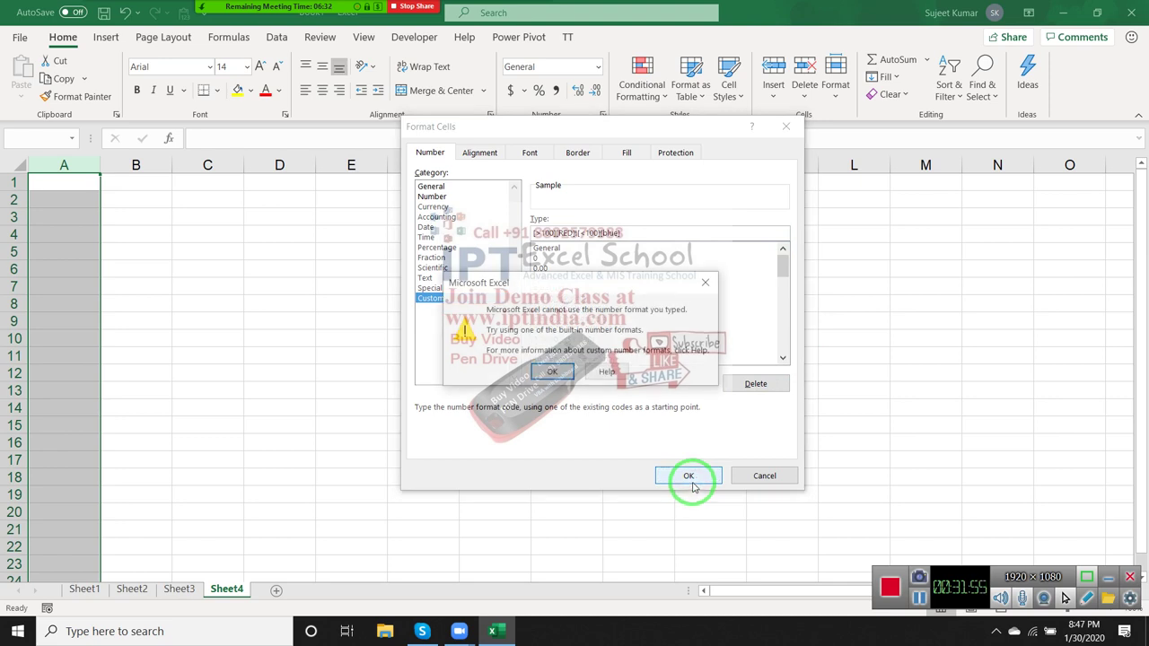
click(616, 375)
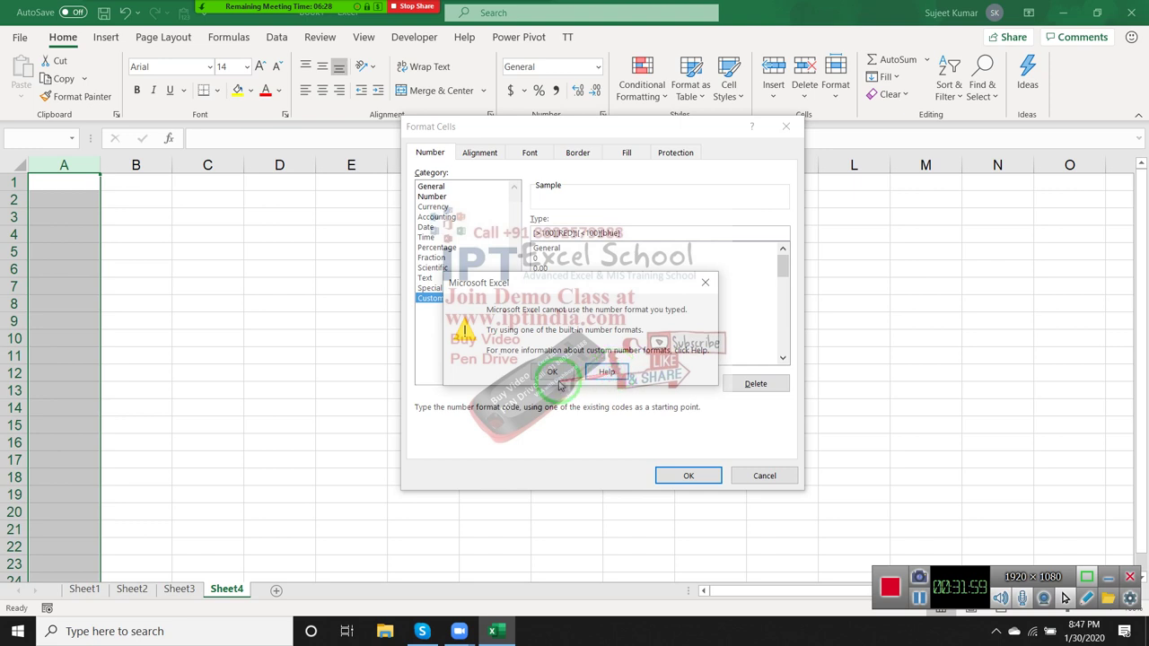
click(616, 375)
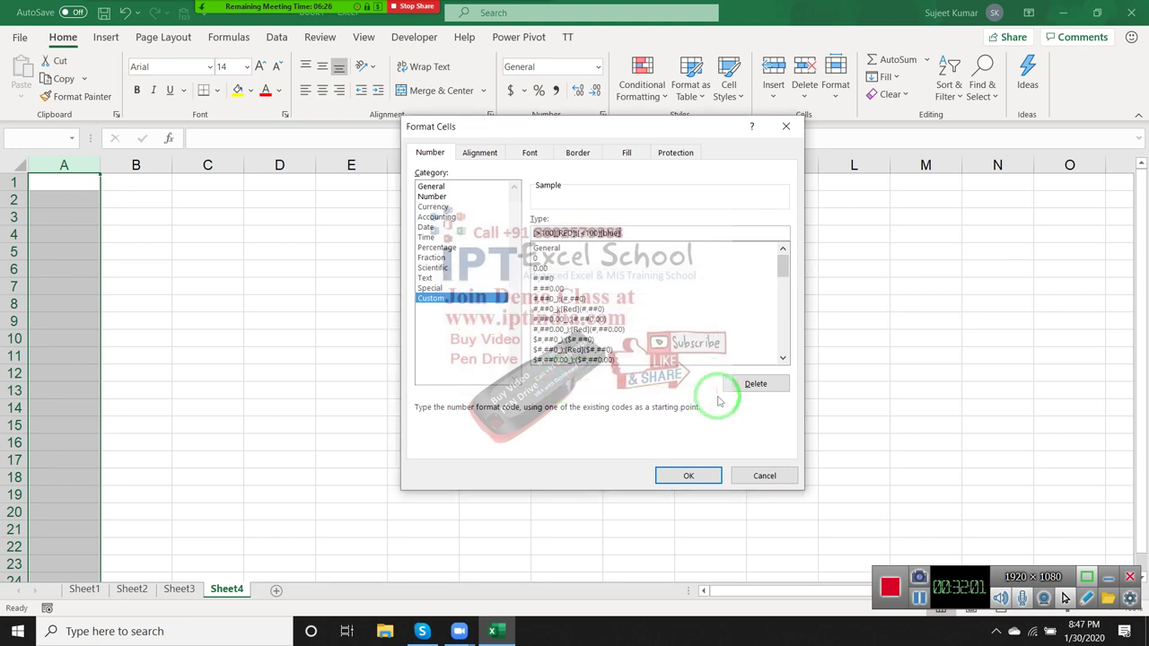
key(Escape)
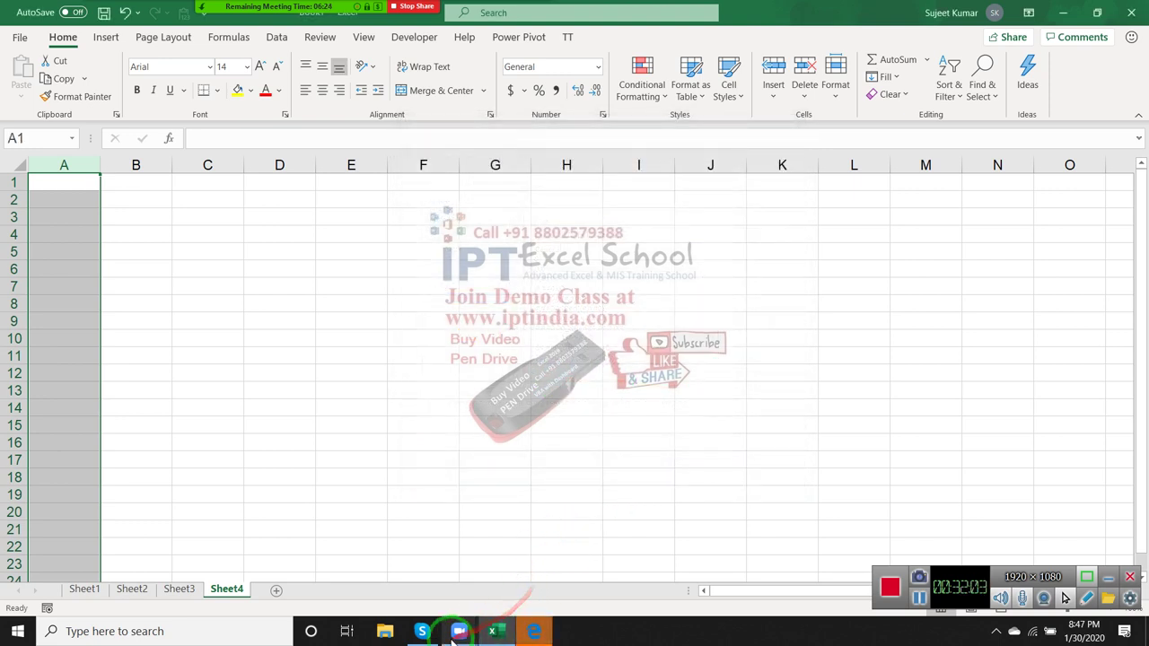
- Bring up the Create a custom number format help article and scroll through it
click(534, 632)
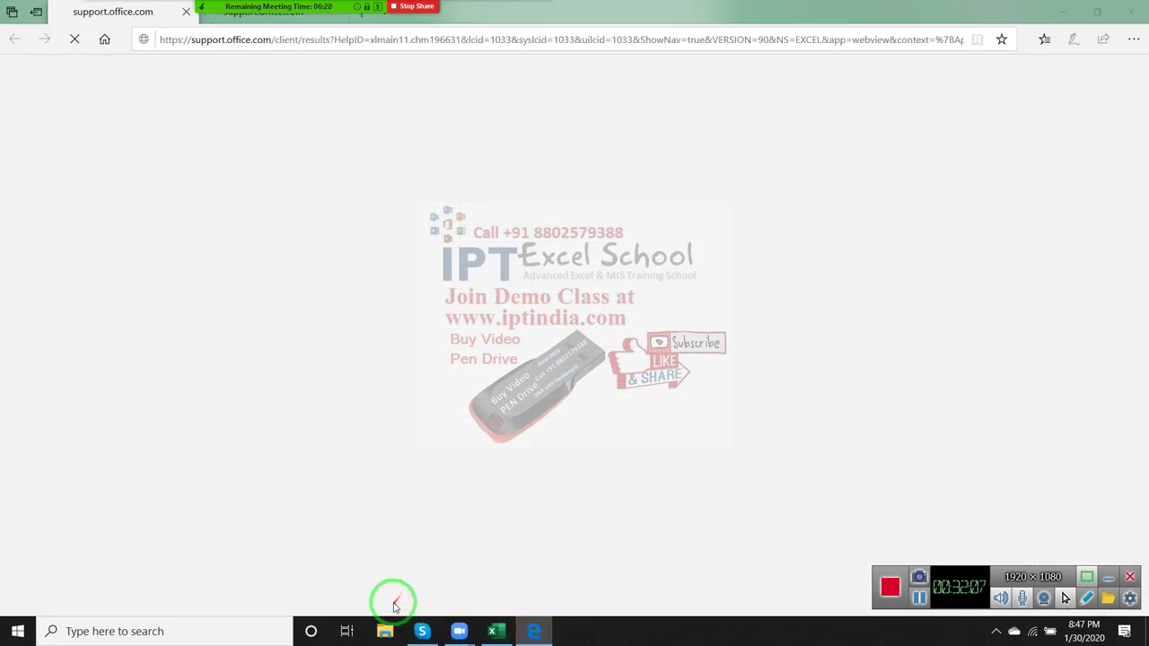
key(super)
text(c)
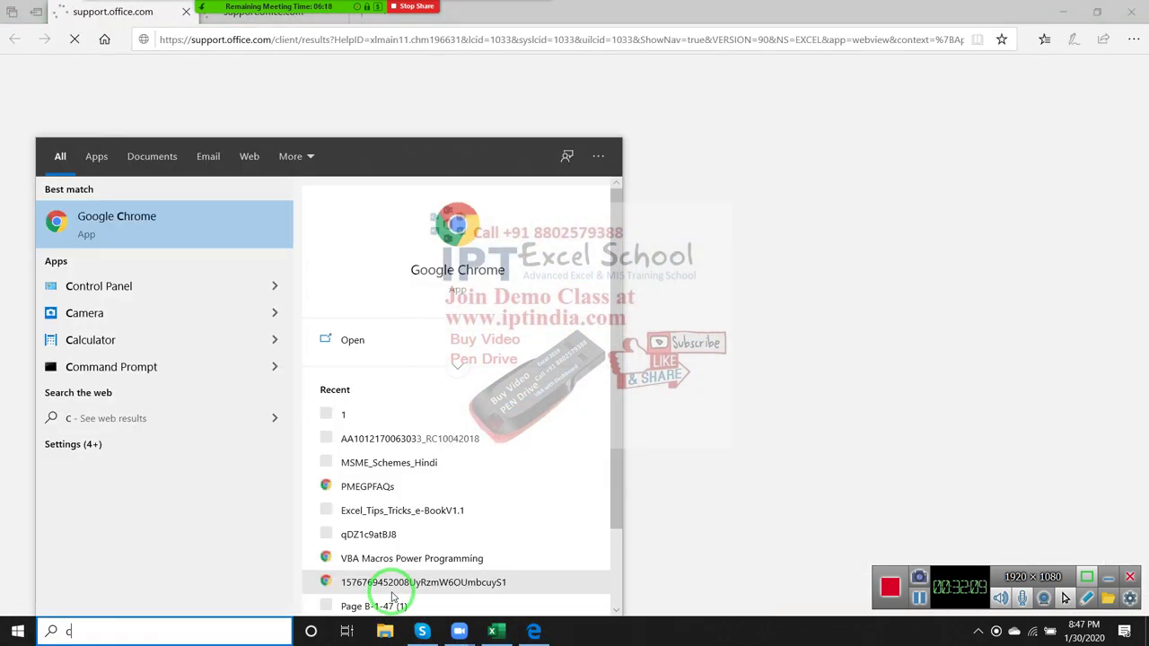
click(449, 271)
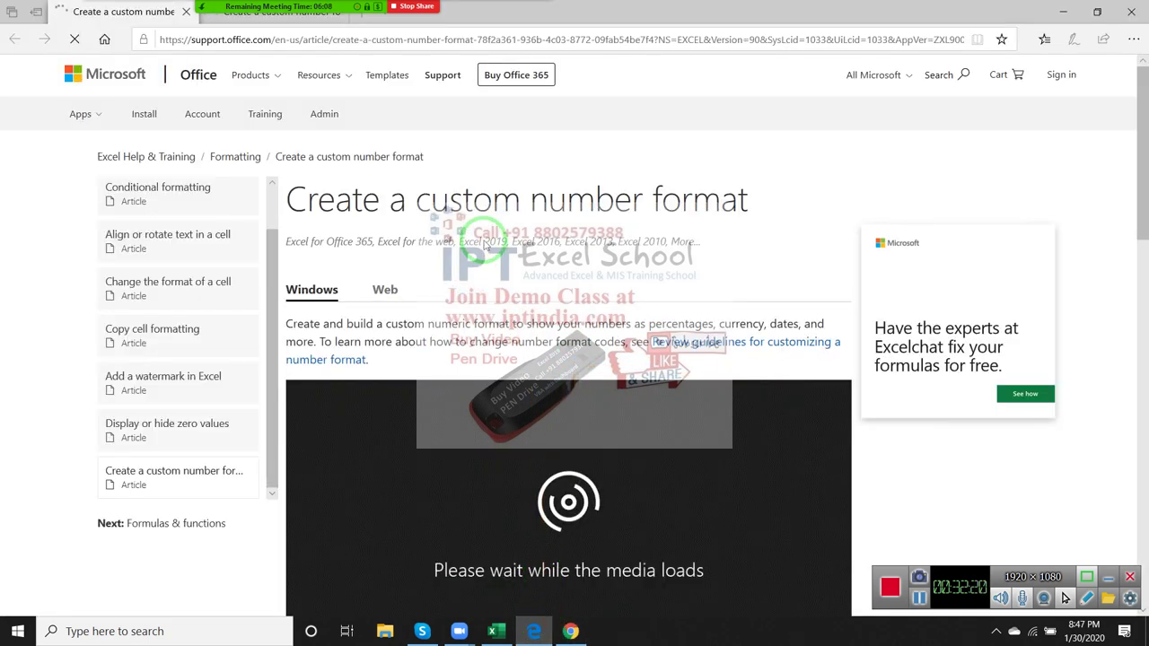
scroll(486, 341, down, 2)
scroll(489, 359, down, 15)
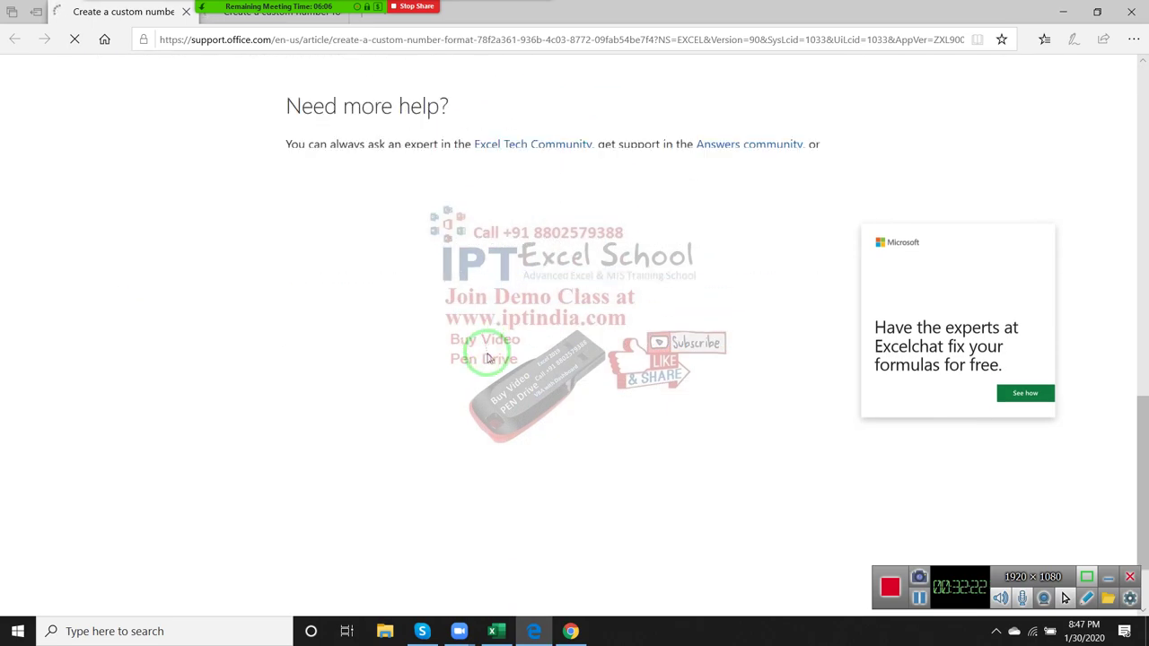
scroll(489, 359, up, 4)
scroll(489, 359, up, 4)
scroll(486, 357, down, 4)
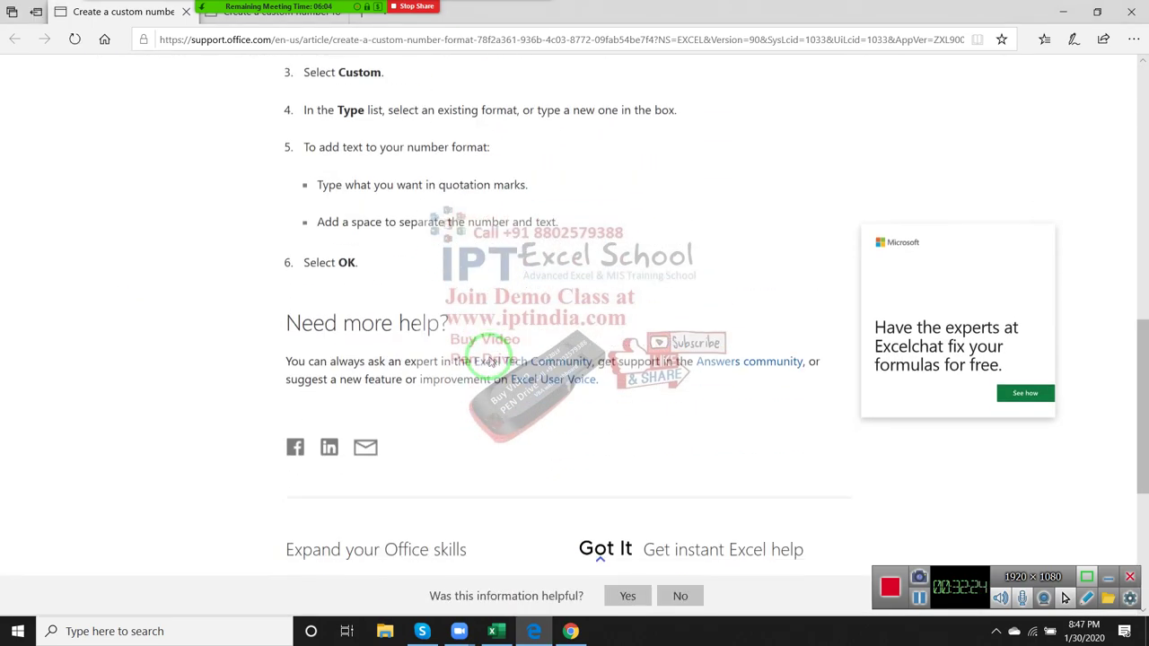
scroll(491, 359, down, 4)
scroll(470, 400, up, 10)
scroll(359, 269, up, 5)
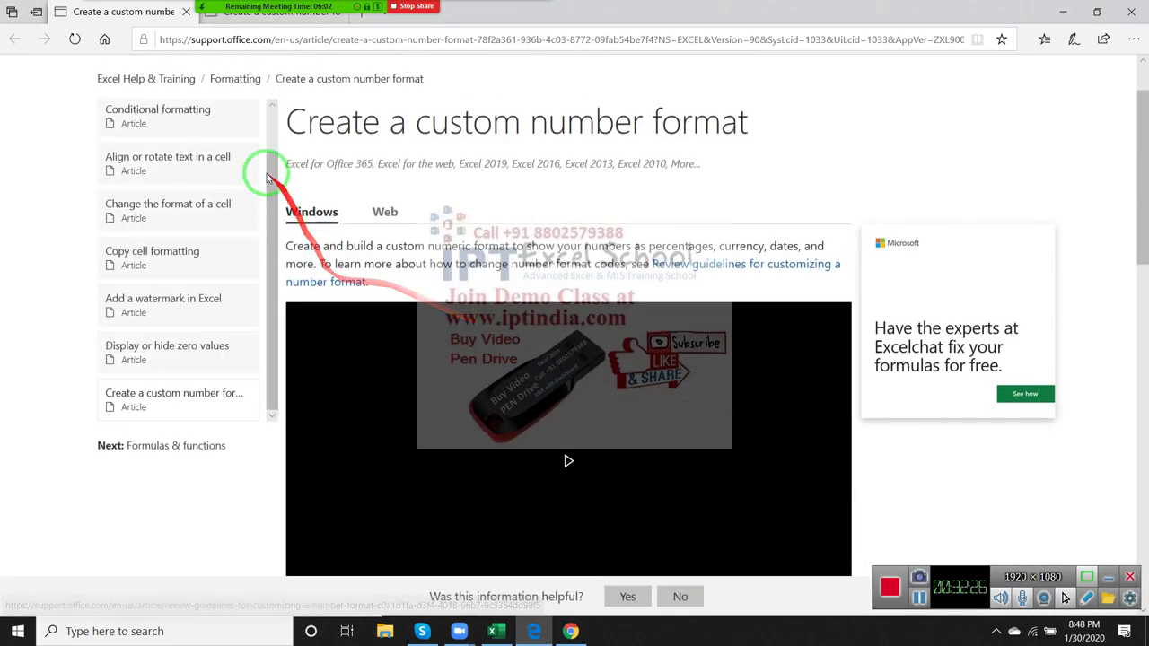
- Close the support article tab and switch to Chrome's new tab page
click(184, 13)
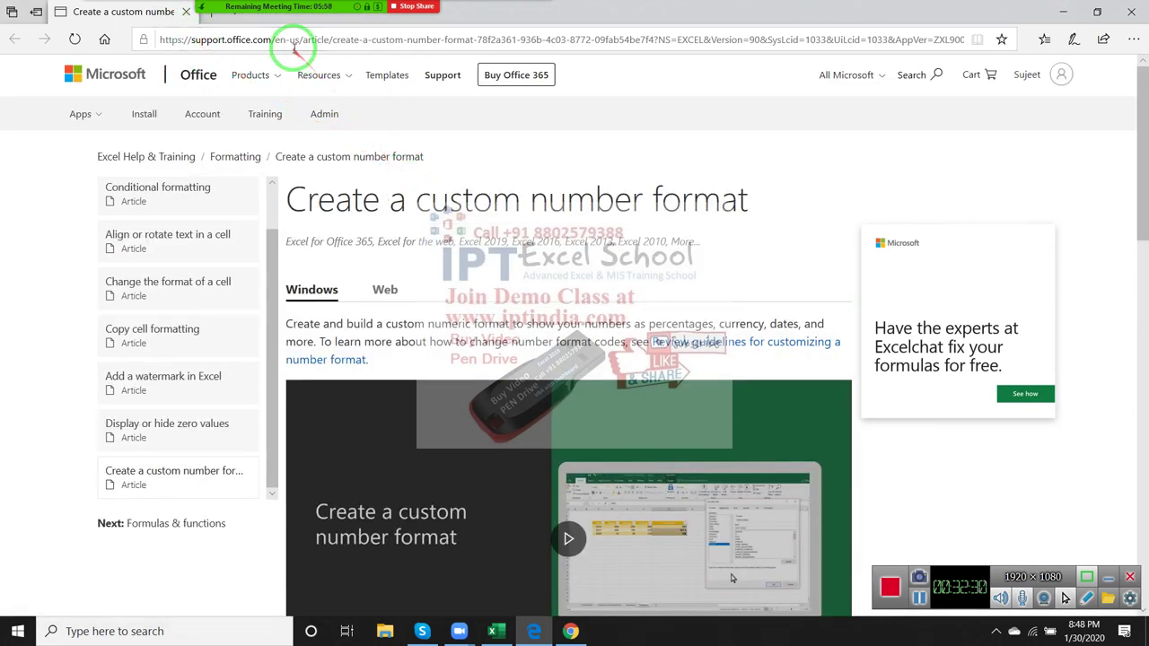
click(534, 631)
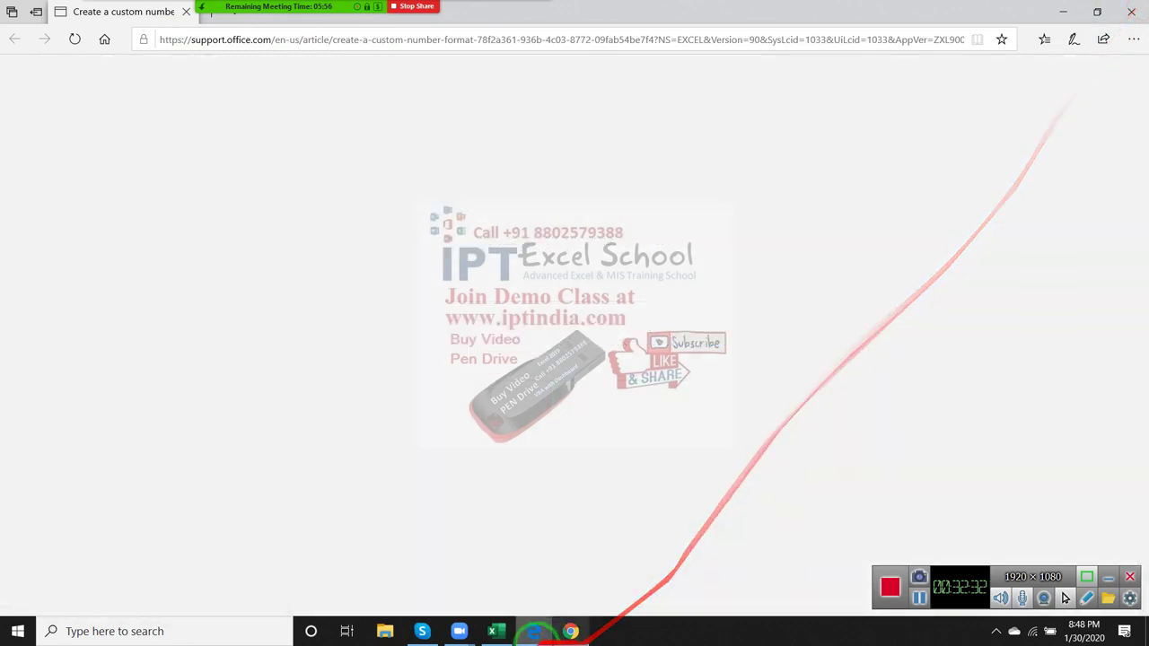
click(571, 632)
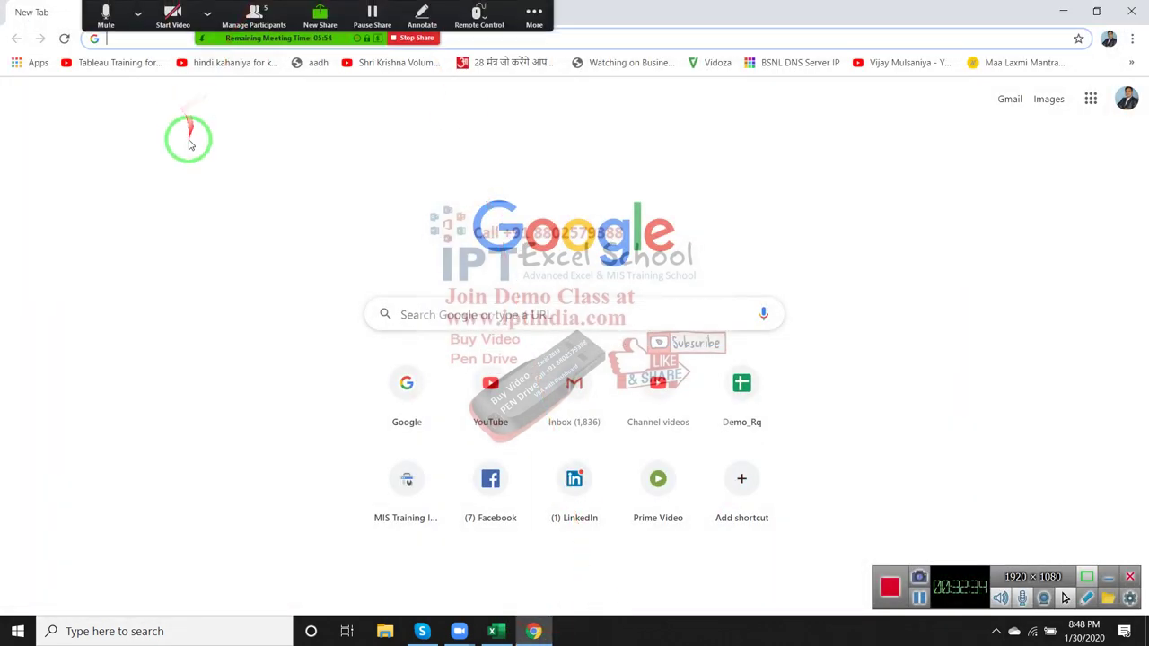
- Google 'custom formatting in excel' via the address-bar suggestion and scroll the results
text(cus)
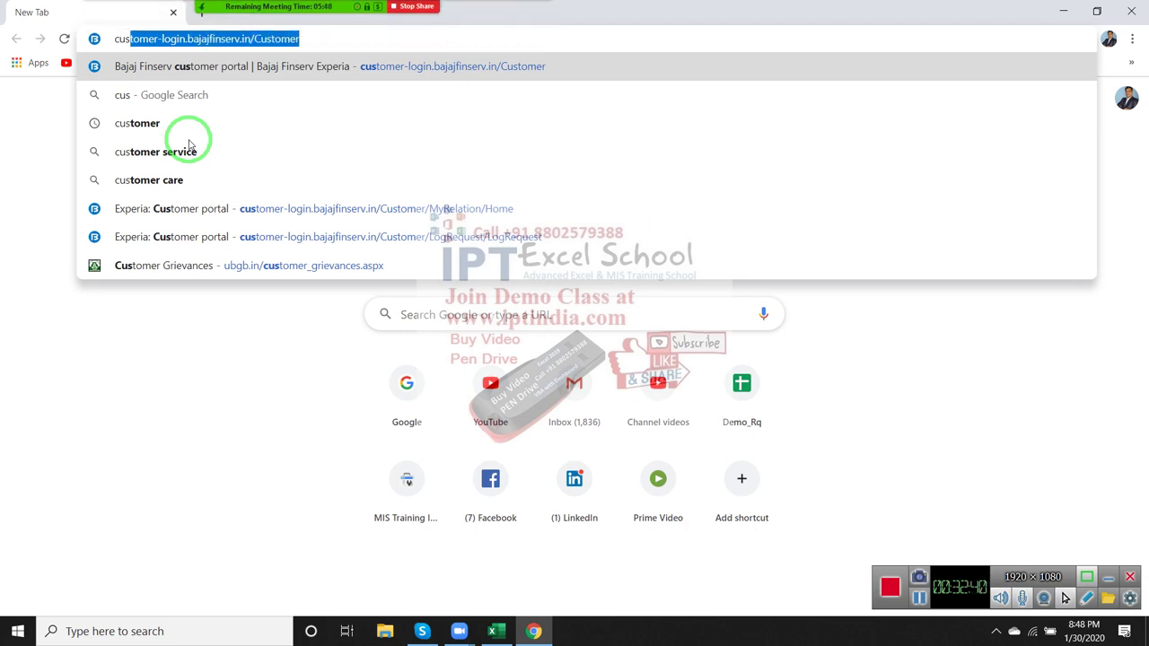
text(tom)
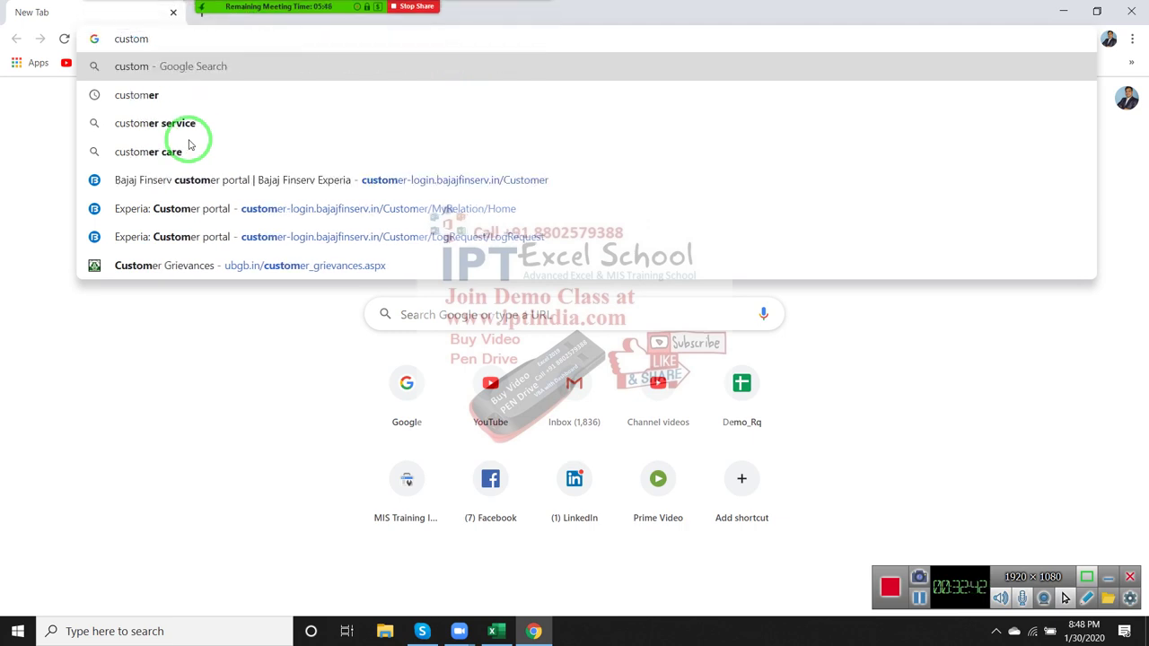
text( fo)
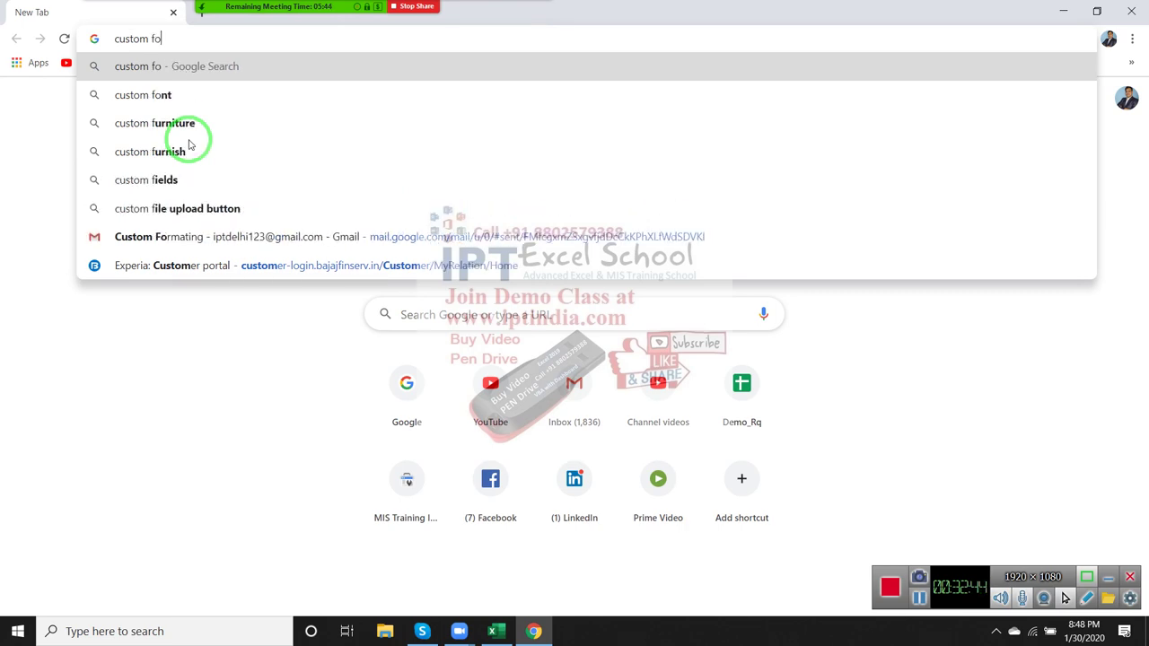
text(r)
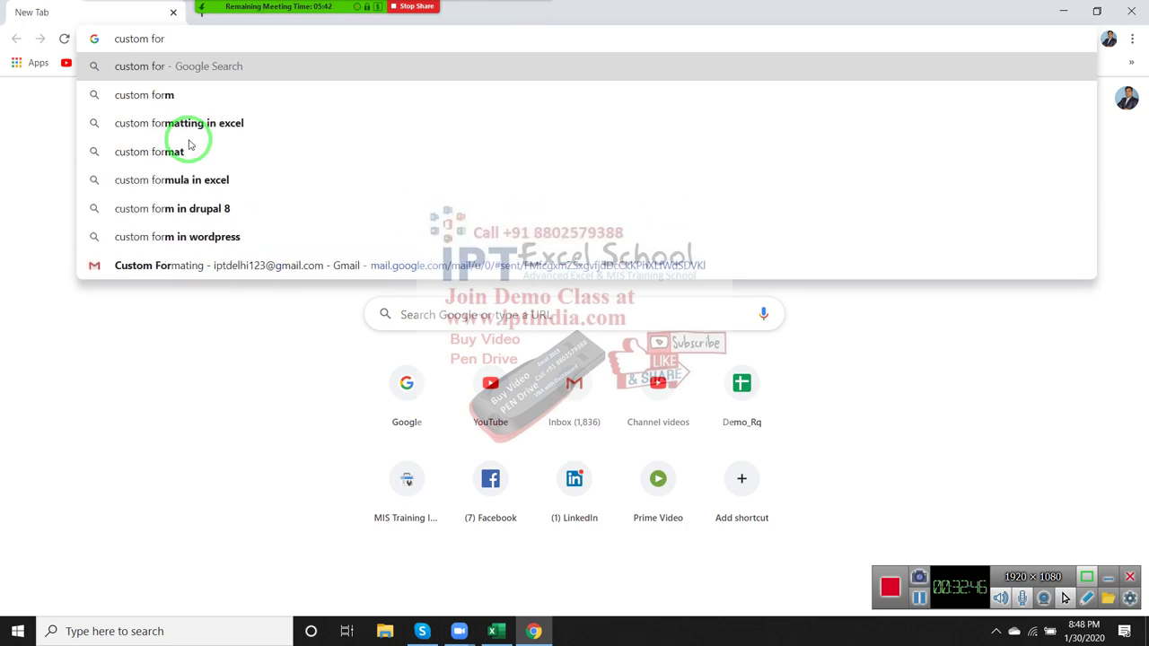
key(Down)
key(Down)
key(Return)
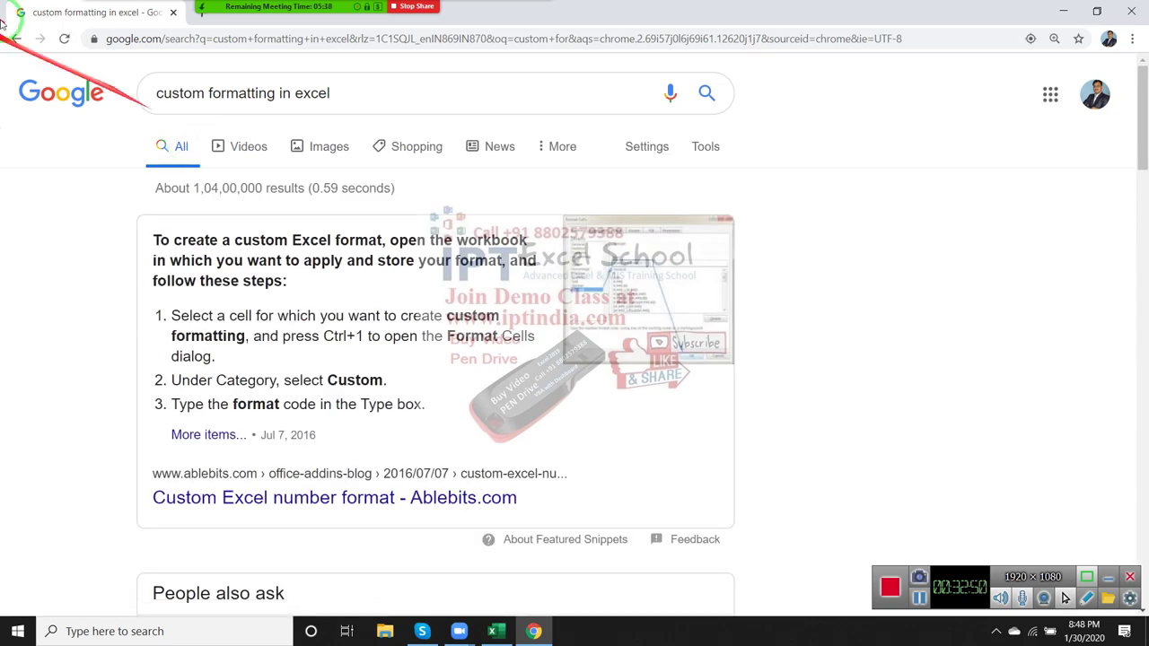
scroll(316, 185, down, 3)
scroll(1005, 487, down, 4)
scroll(878, 492, down, 2)
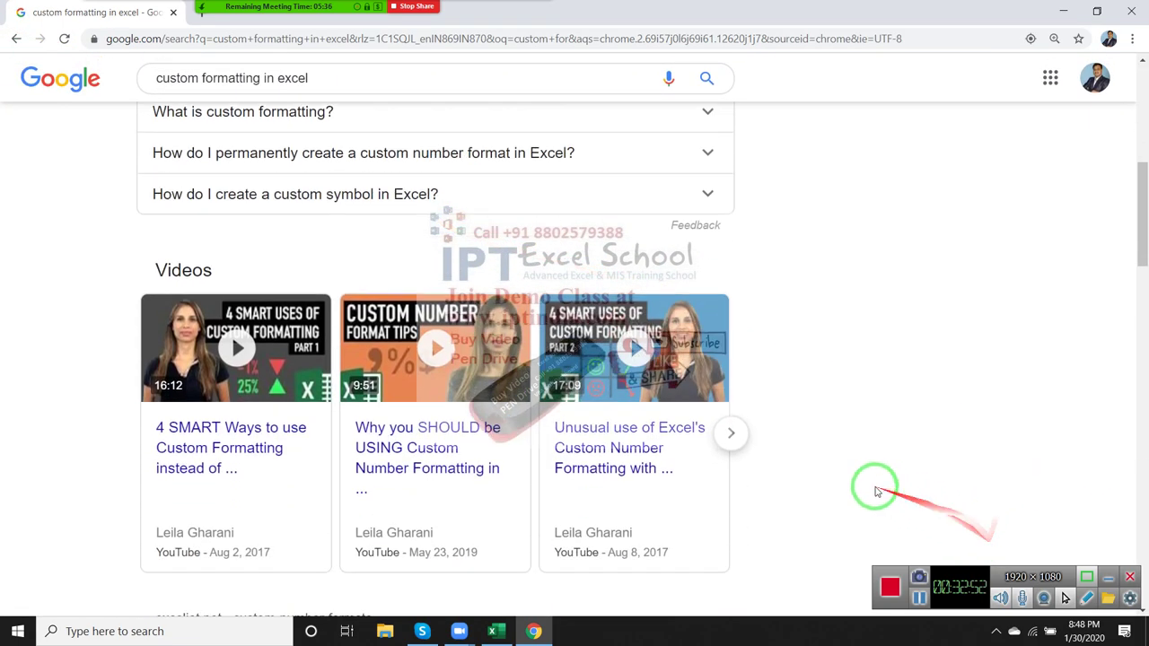
scroll(878, 492, down, 4)
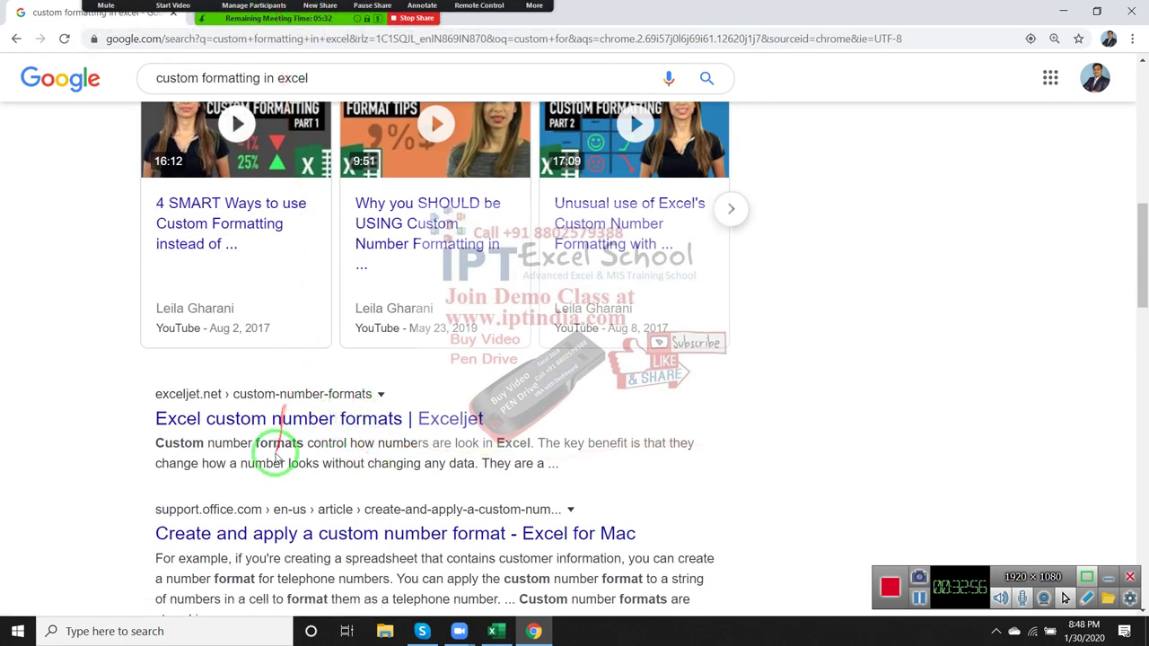
scroll(277, 458, down, 3)
- Open the 'Create and apply a custom number format' article and read down through it
click(295, 384)
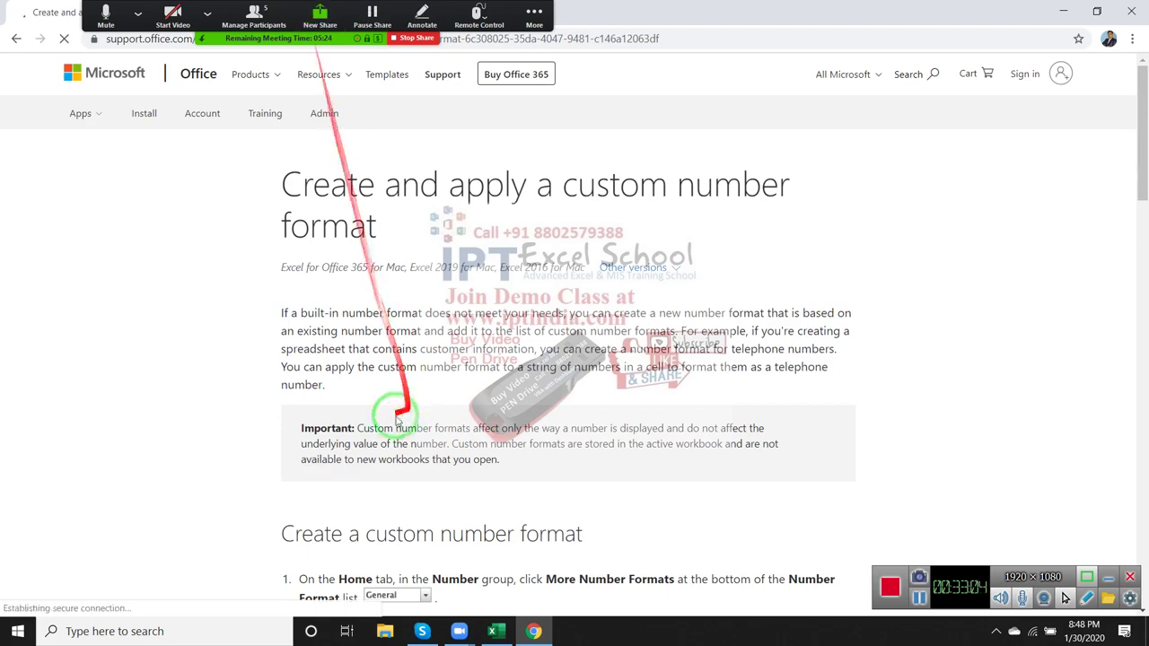
scroll(386, 413, down, 5)
scroll(444, 422, down, 5)
scroll(439, 420, down, 3)
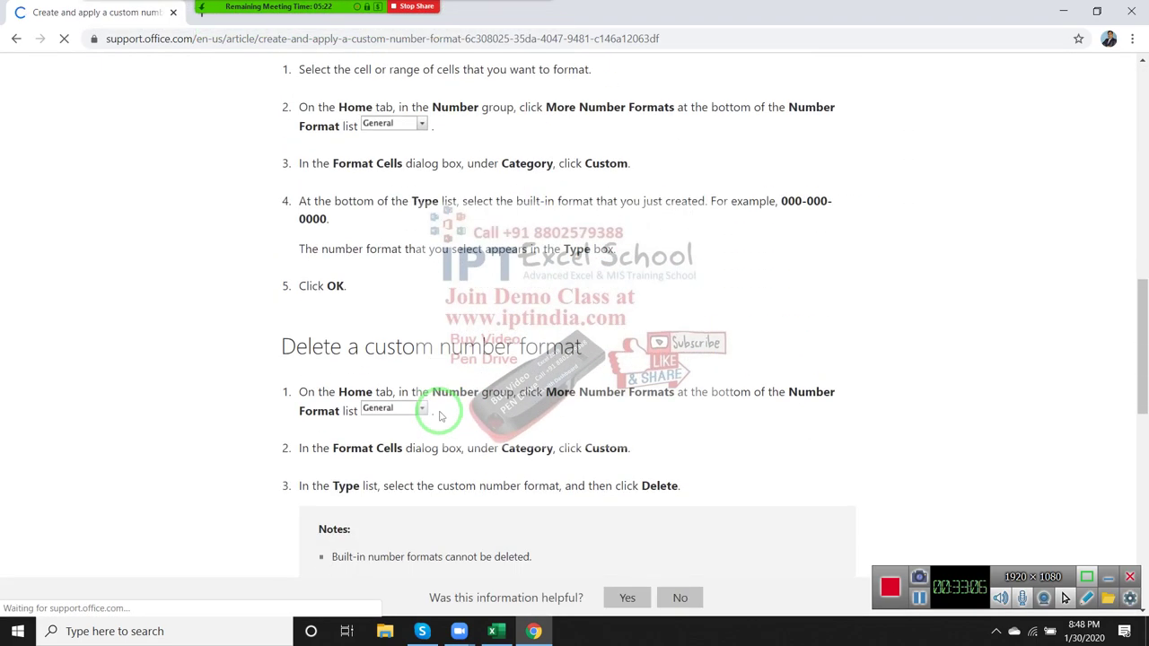
scroll(440, 420, down, 3)
scroll(440, 420, down, 3)
scroll(440, 420, up, 4)
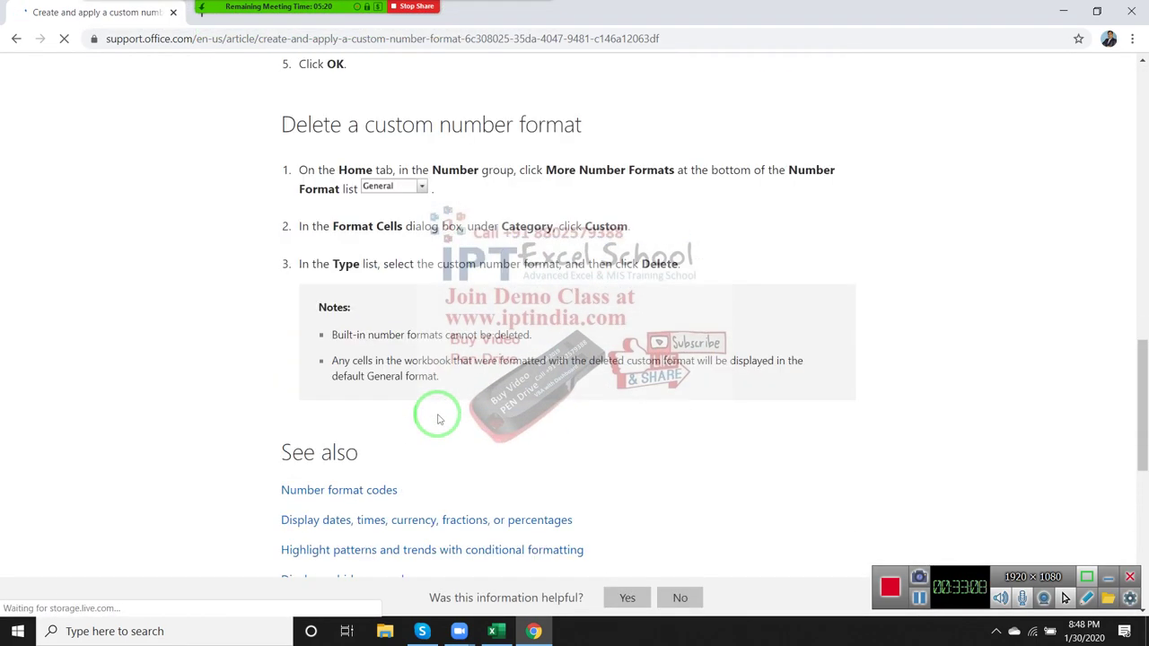
scroll(436, 474, up, 3)
scroll(431, 466, down, 3)
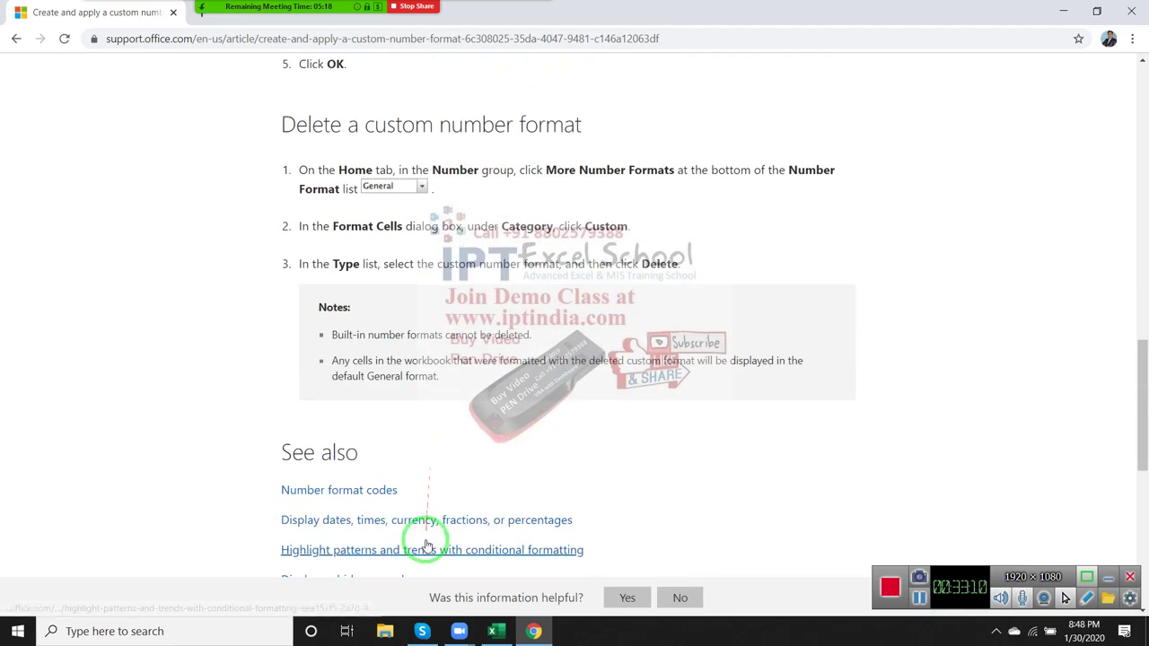
scroll(427, 509, down, 3)
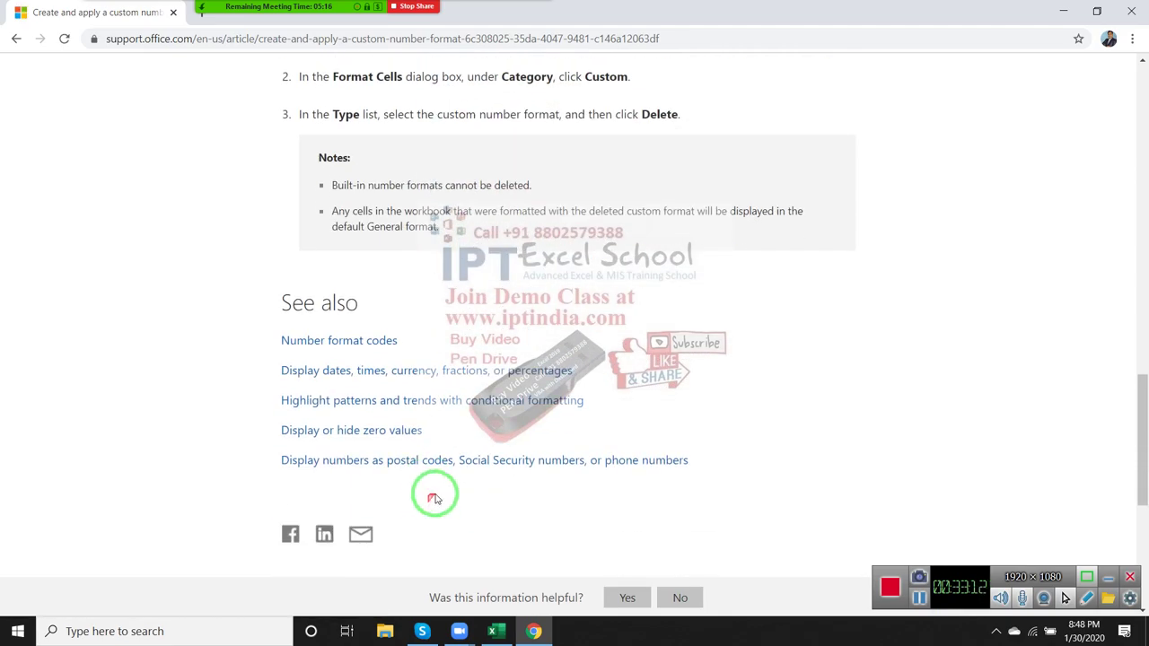
- Scroll back over the article, then return to the Google results for custom formatting
scroll(431, 492, up, 5)
scroll(605, 475, up, 1)
scroll(692, 475, up, 3)
scroll(700, 477, up, 5)
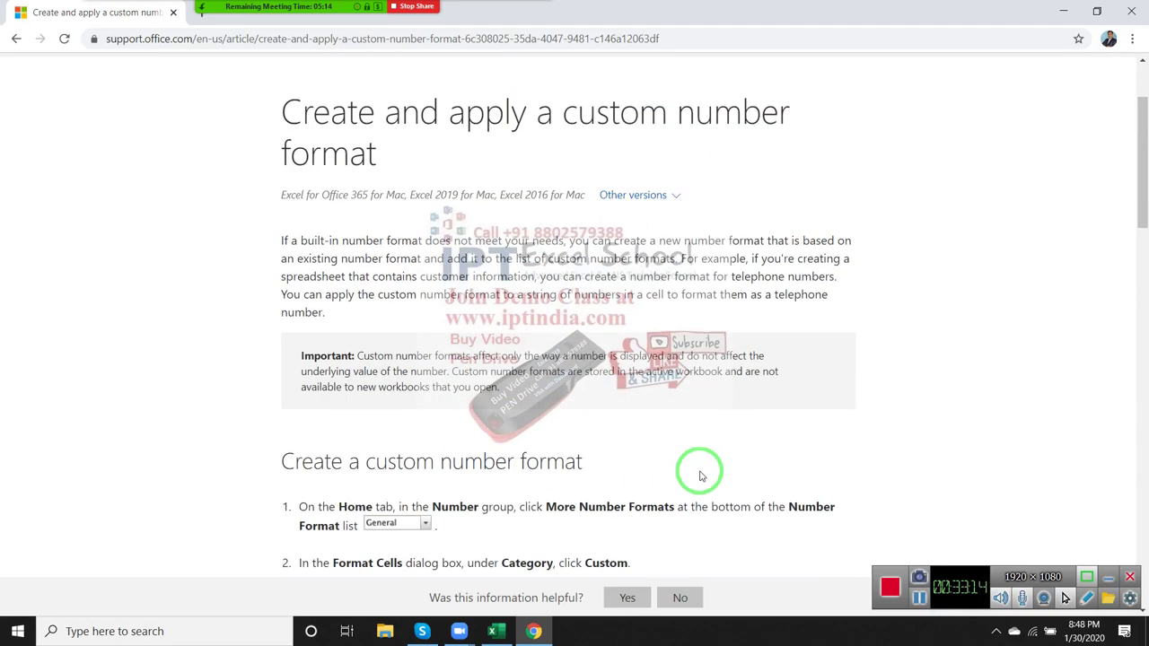
scroll(698, 469, up, 2)
scroll(456, 400, down, 5)
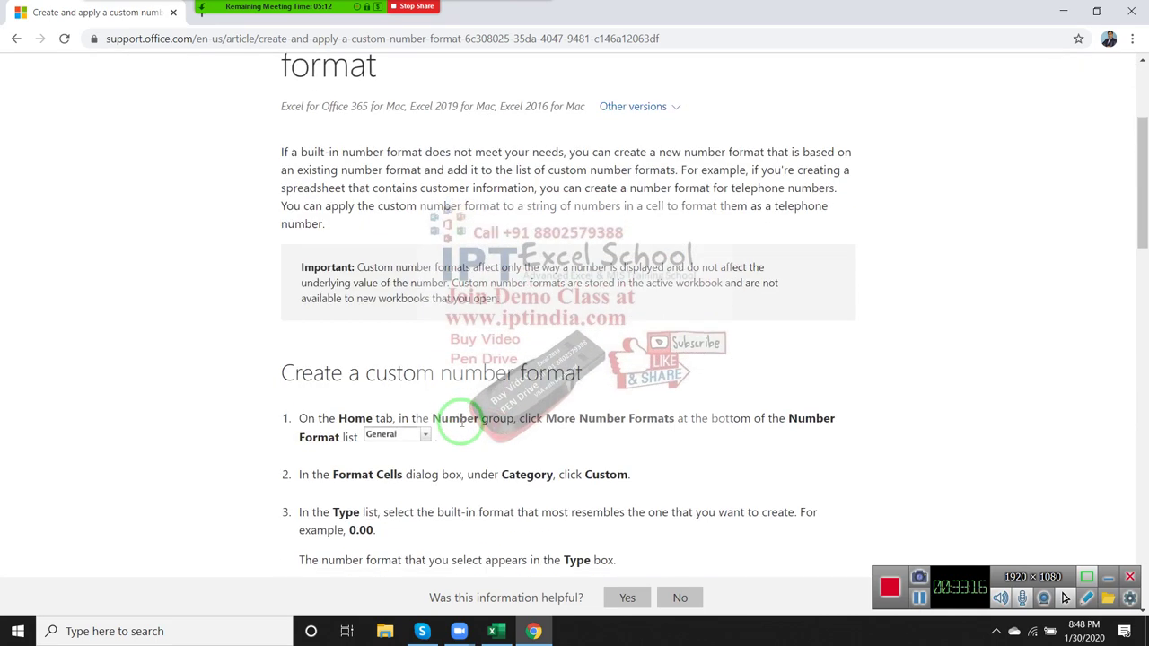
scroll(457, 423, down, 6)
scroll(525, 517, down, 1)
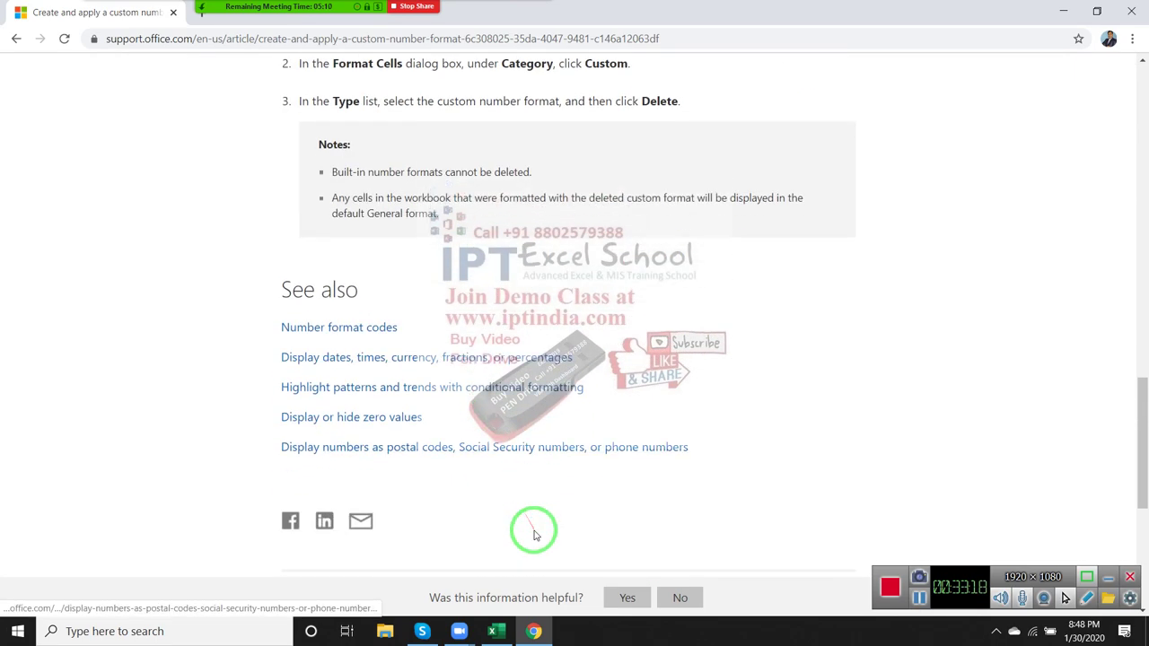
click(18, 42)
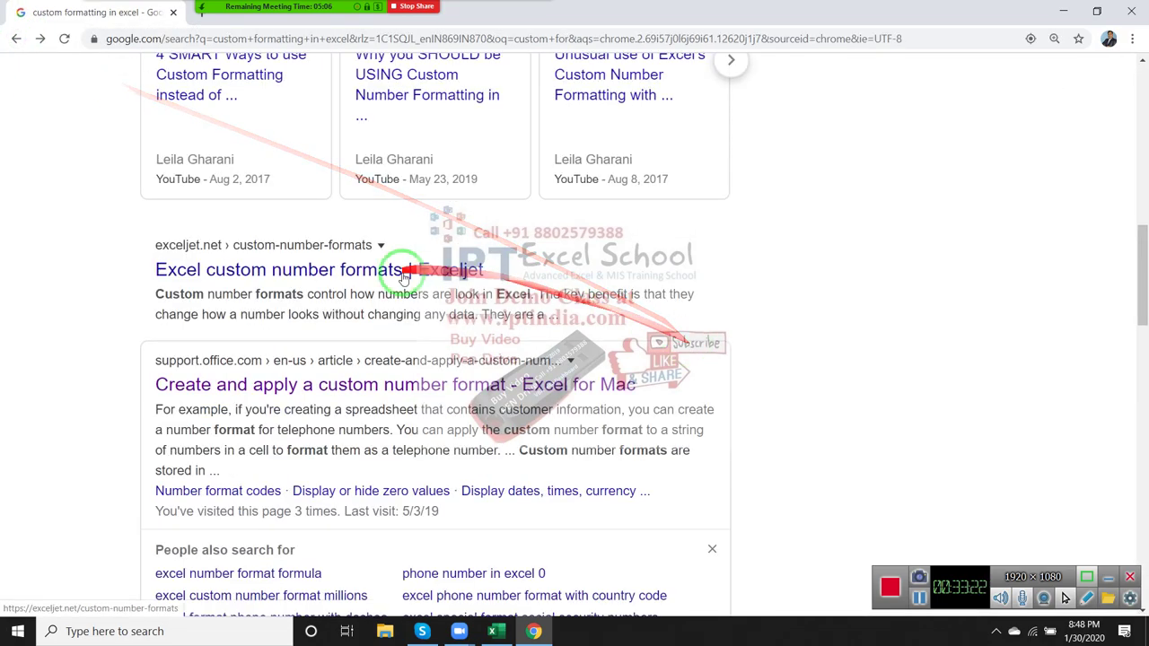
scroll(429, 327, down, 3)
- Leave the search results and load Gmail by entering 'gm' in the address bar
scroll(372, 428, down, 2)
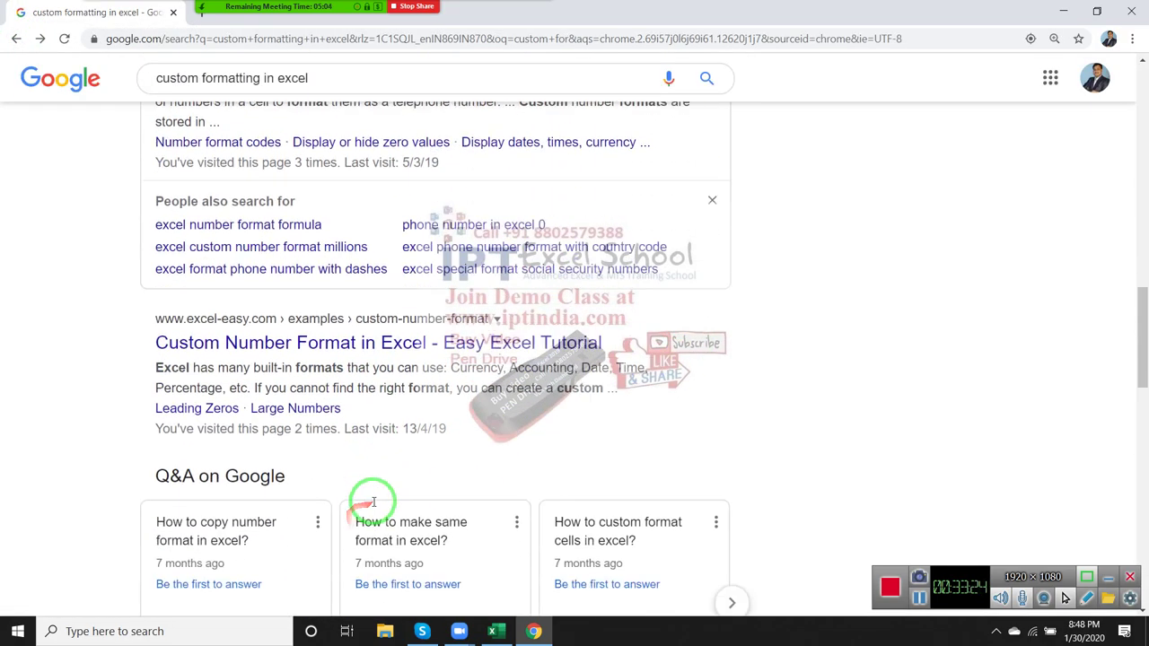
scroll(373, 508, up, 3)
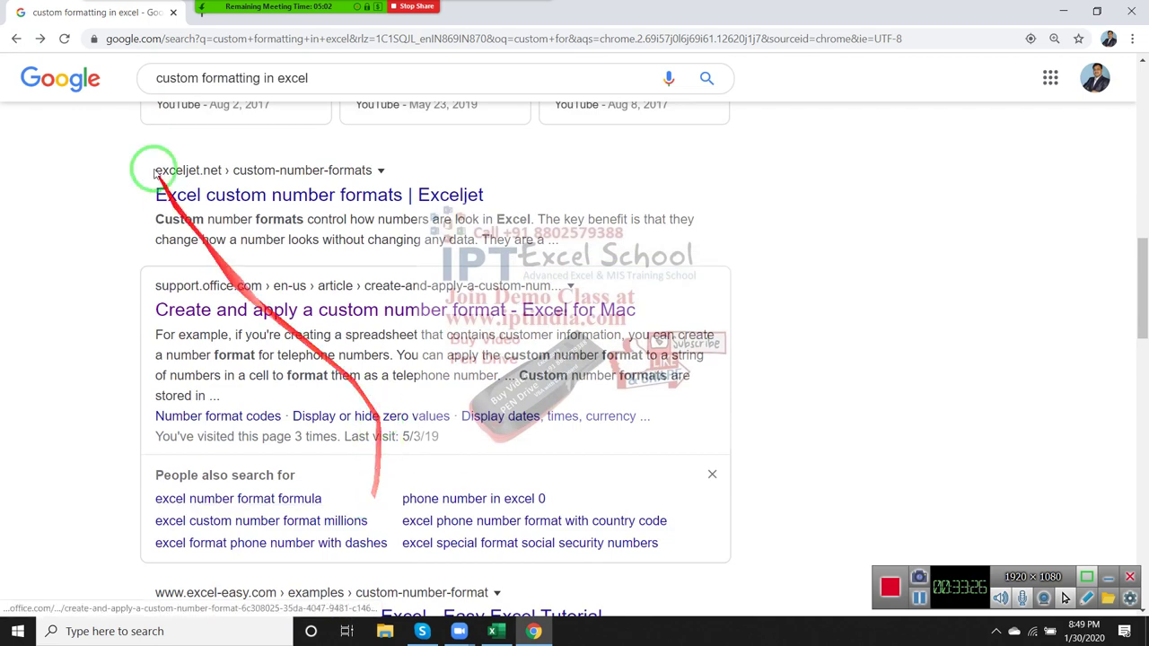
click(141, 40)
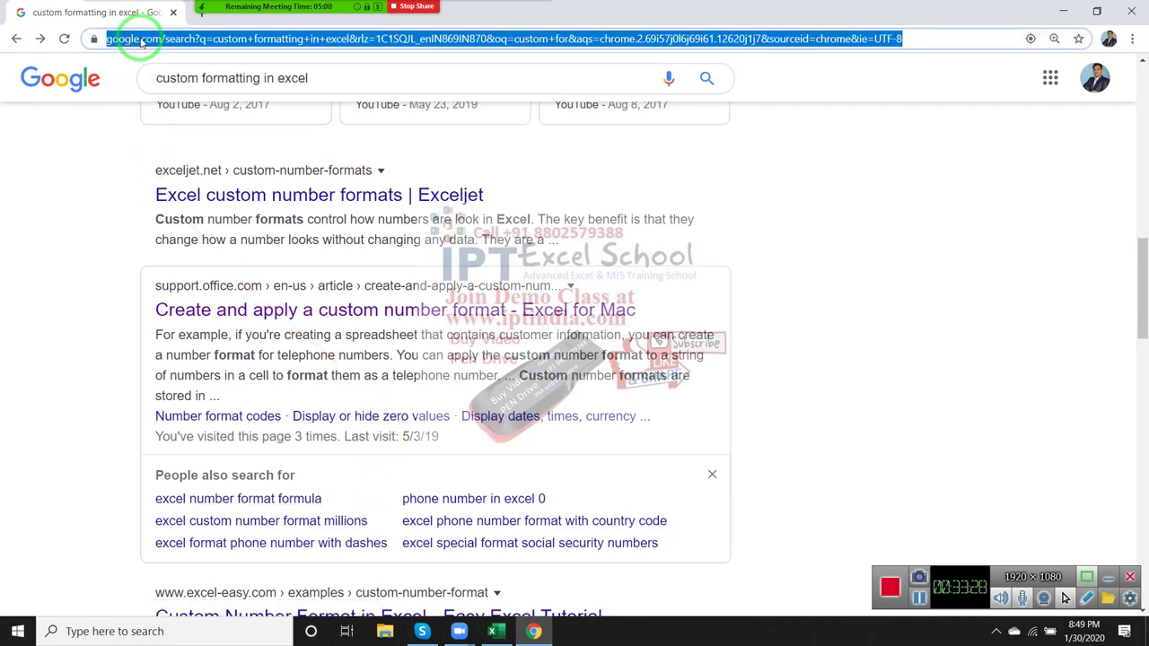
text(gm)
key(Return)
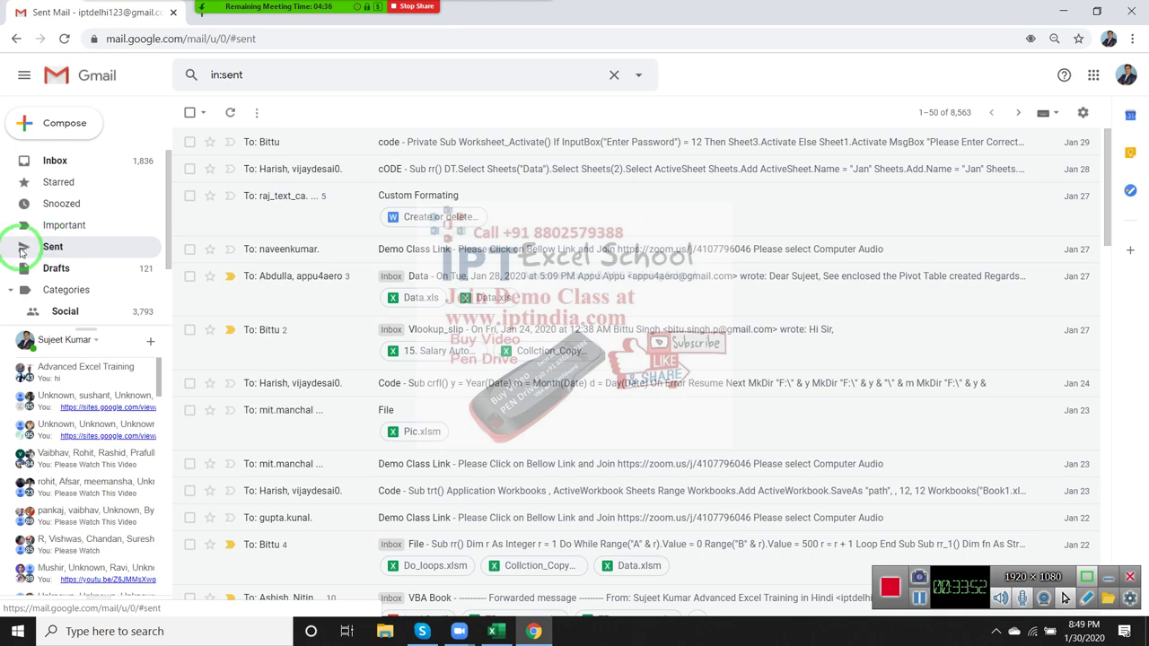
- Preview the 'Create or delete a custom number format.docx' attachment and scroll down through it
click(447, 220)
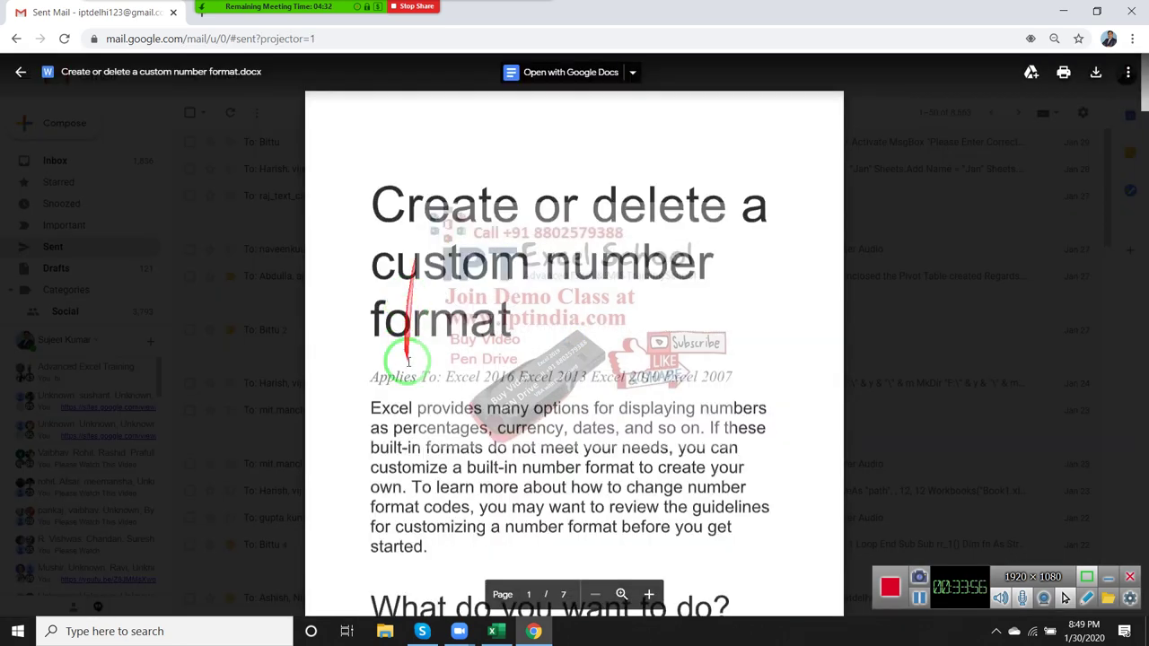
scroll(563, 431, down, 2)
scroll(563, 444, down, 3)
scroll(566, 454, down, 4)
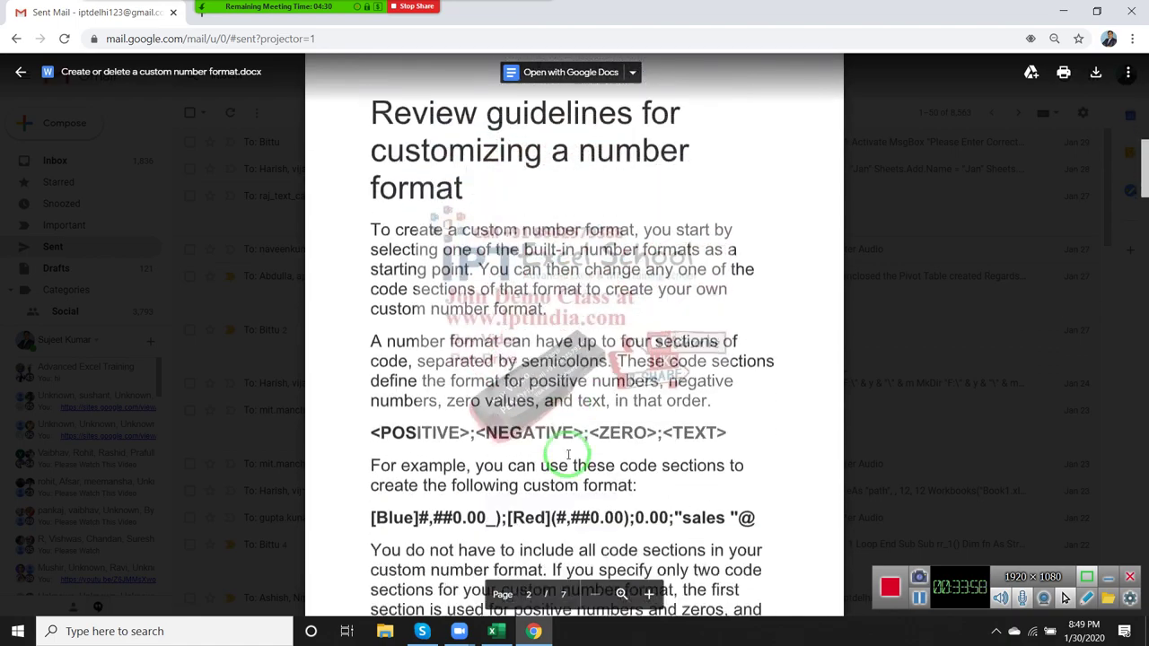
scroll(561, 456, down, 5)
scroll(503, 467, up, 4)
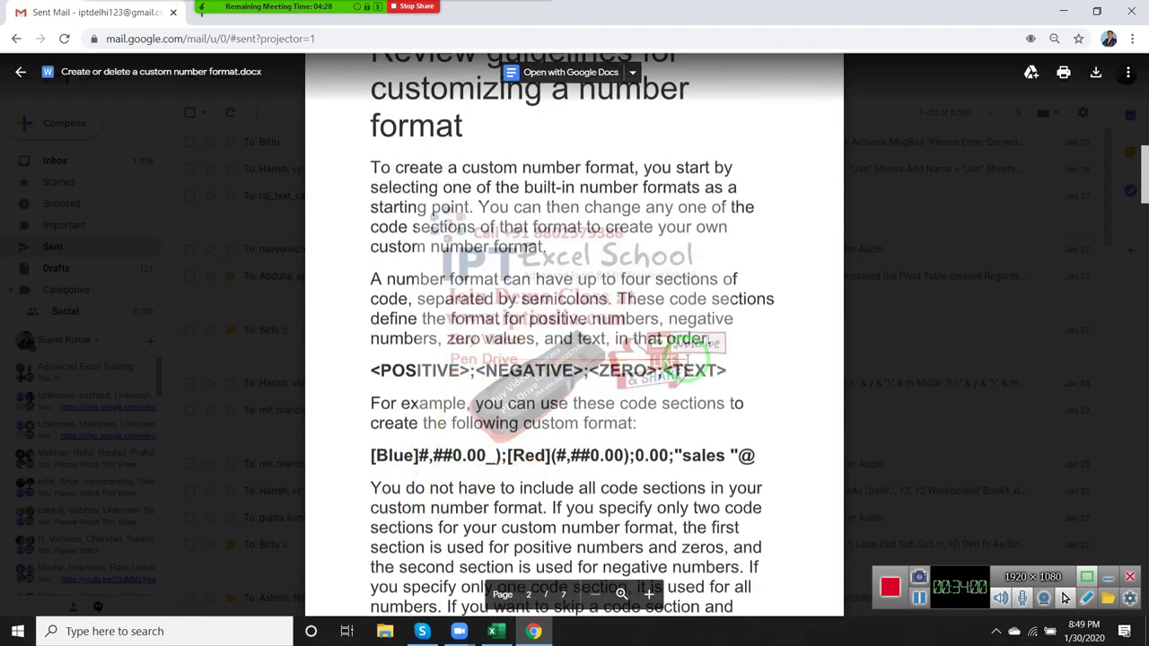
scroll(715, 383, down, 2)
scroll(712, 386, down, 3)
scroll(711, 388, down, 4)
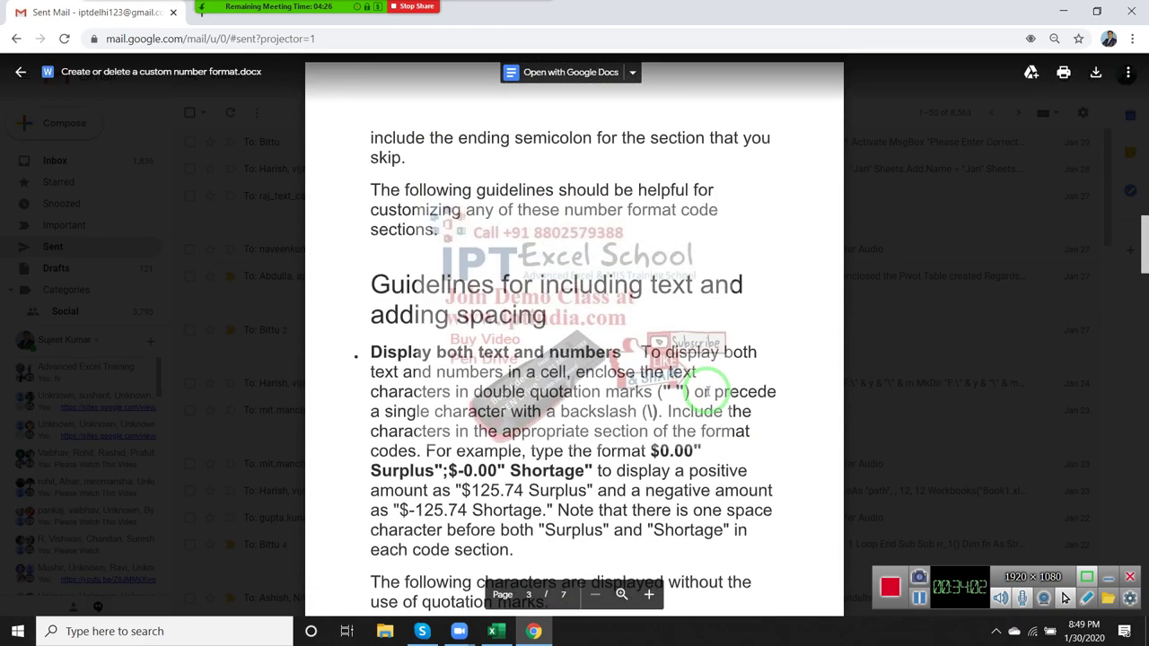
scroll(708, 391, down, 3)
scroll(707, 392, down, 3)
scroll(708, 391, down, 3)
scroll(708, 392, down, 5)
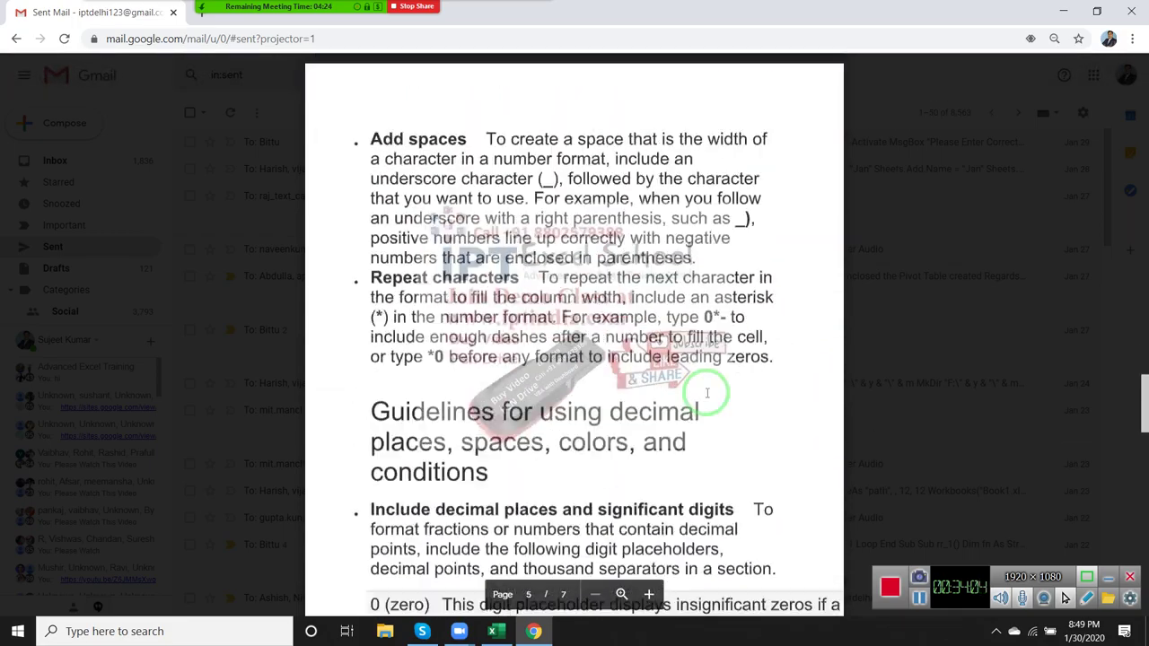
scroll(707, 393, down, 5)
scroll(707, 392, down, 5)
scroll(707, 390, down, 4)
scroll(705, 387, down, 3)
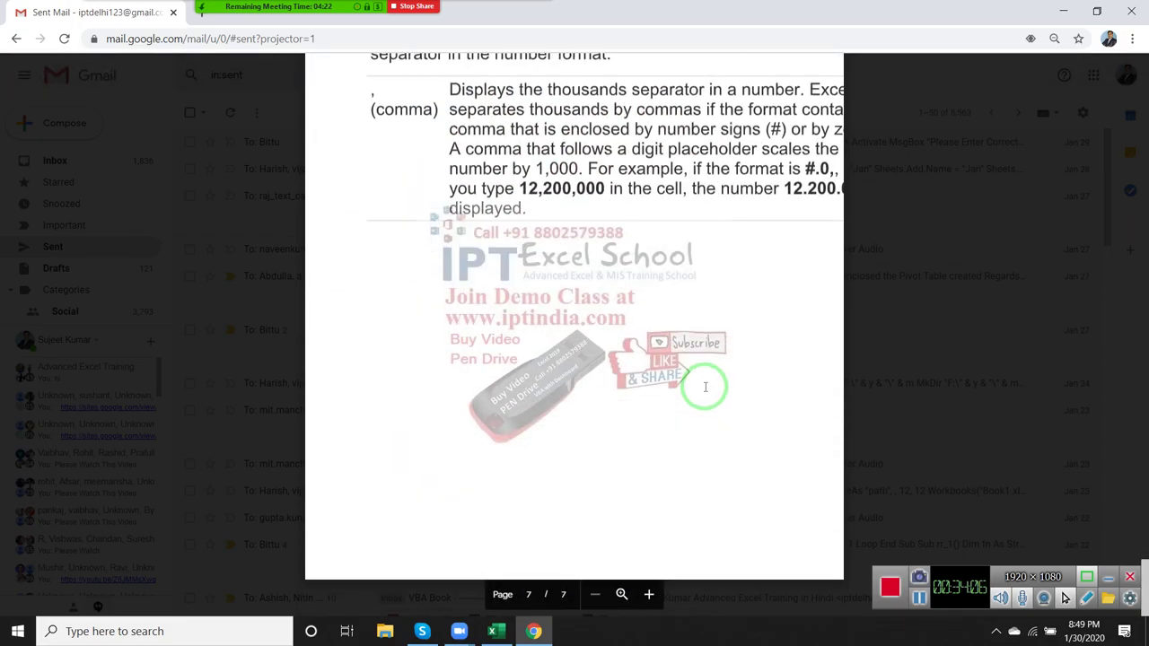
- Settle the preview on page 7's thousands separator section and download the guide
scroll(706, 387, up, 4)
scroll(704, 388, down, 1)
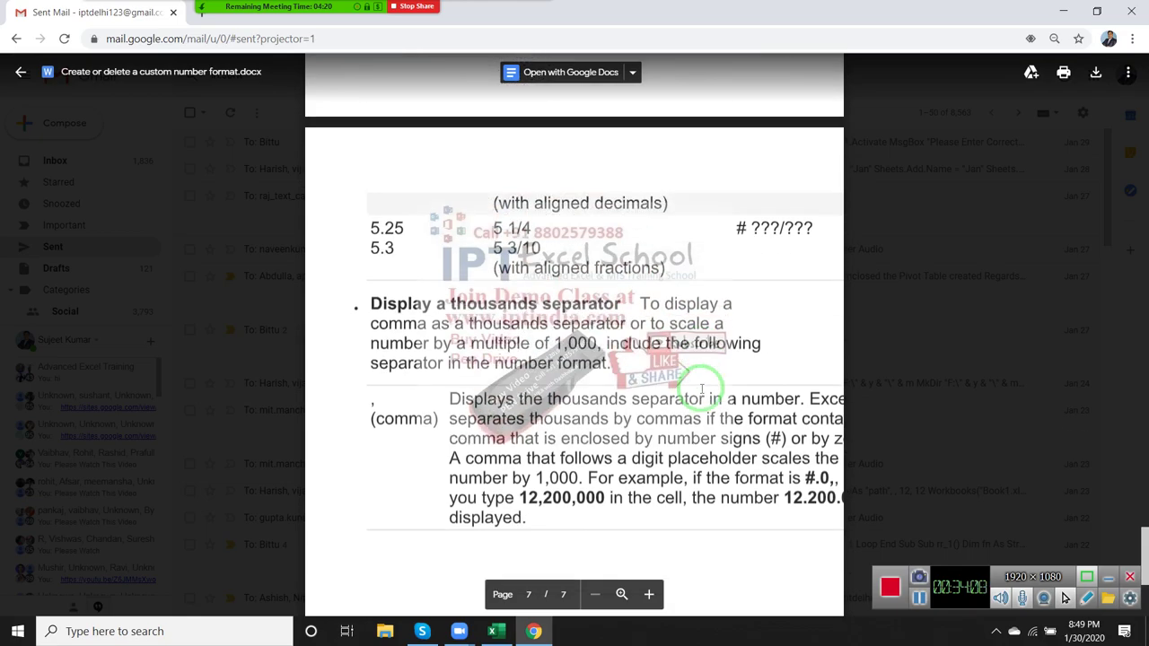
scroll(702, 388, down, 4)
scroll(702, 389, up, 4)
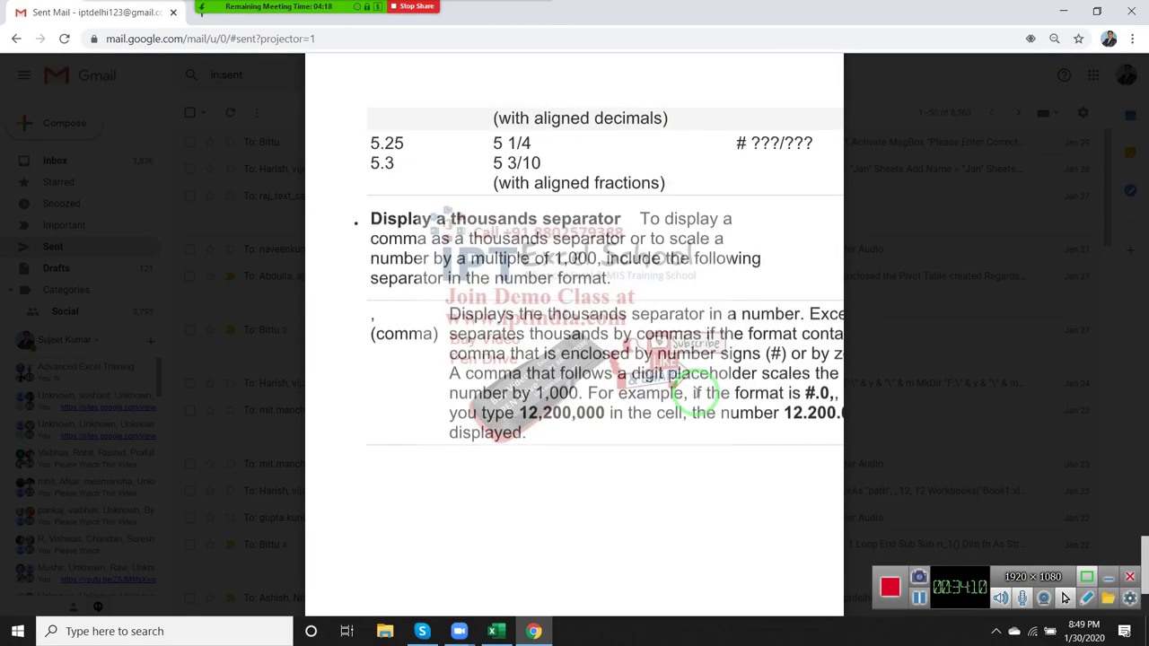
scroll(697, 392, up, 2)
scroll(697, 393, up, 2)
scroll(696, 392, up, 4)
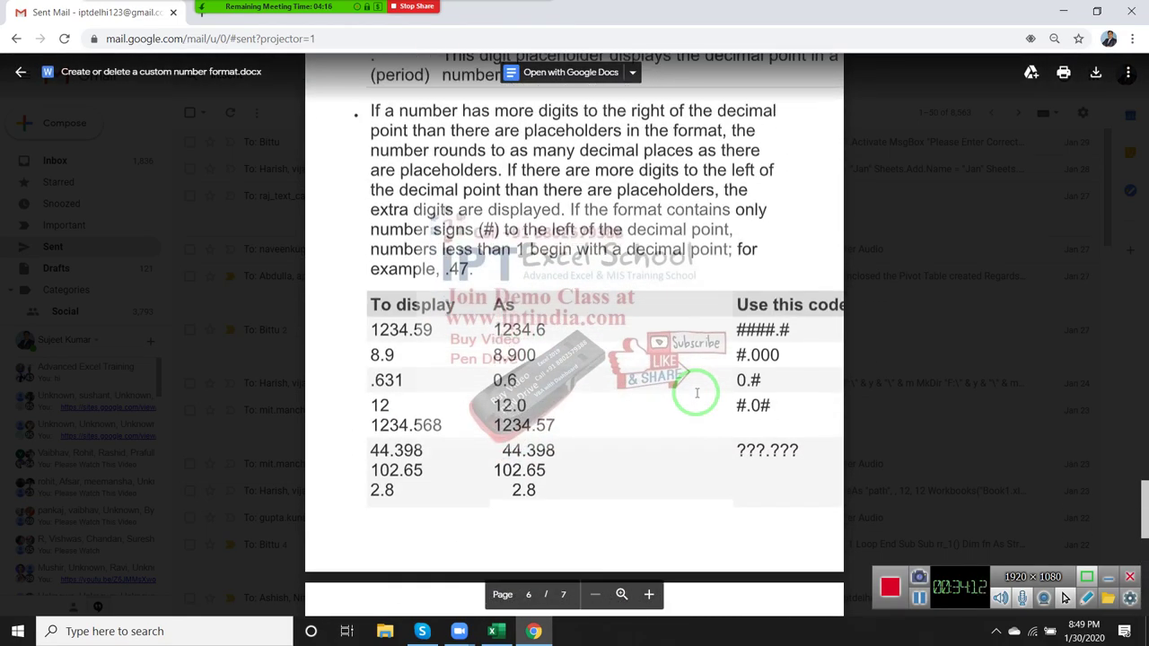
scroll(696, 392, up, 4)
scroll(697, 392, up, 3)
scroll(697, 393, up, 3)
scroll(697, 392, up, 3)
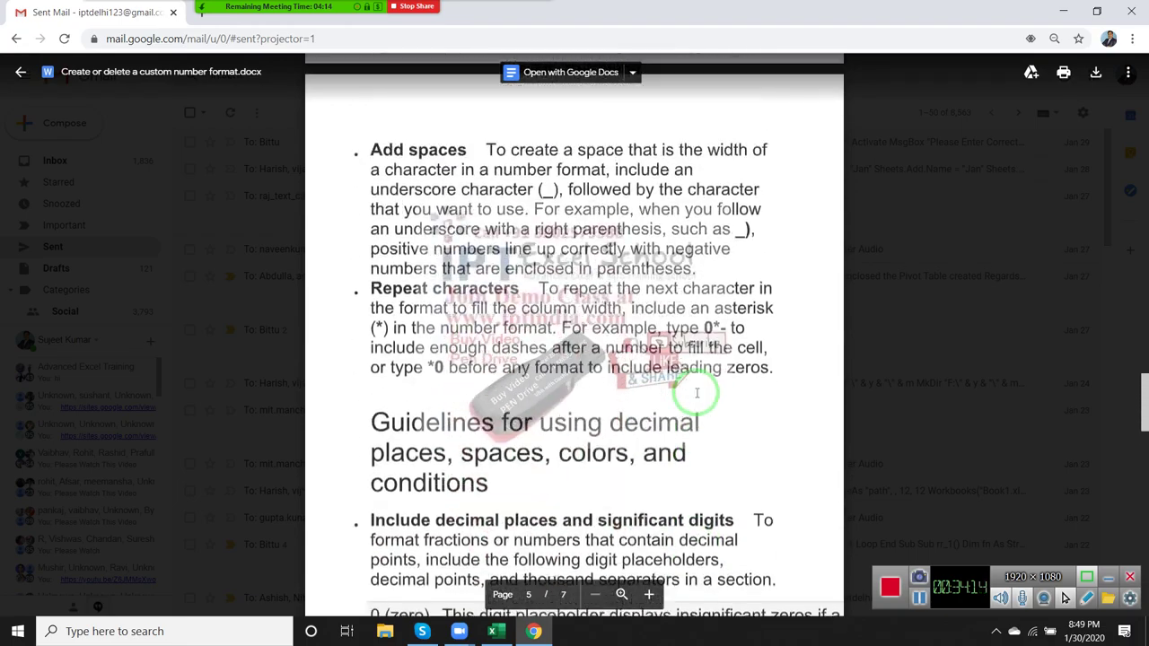
scroll(696, 392, up, 4)
scroll(697, 393, up, 3)
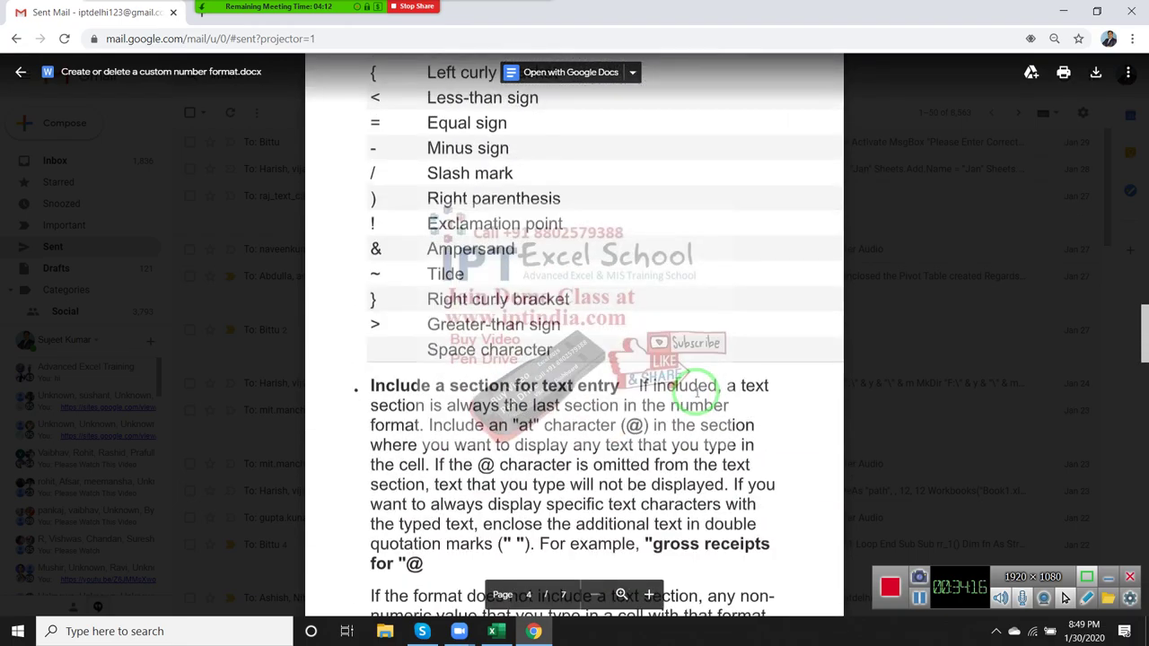
scroll(696, 392, down, 4)
scroll(697, 392, down, 3)
scroll(696, 392, down, 4)
scroll(694, 388, down, 3)
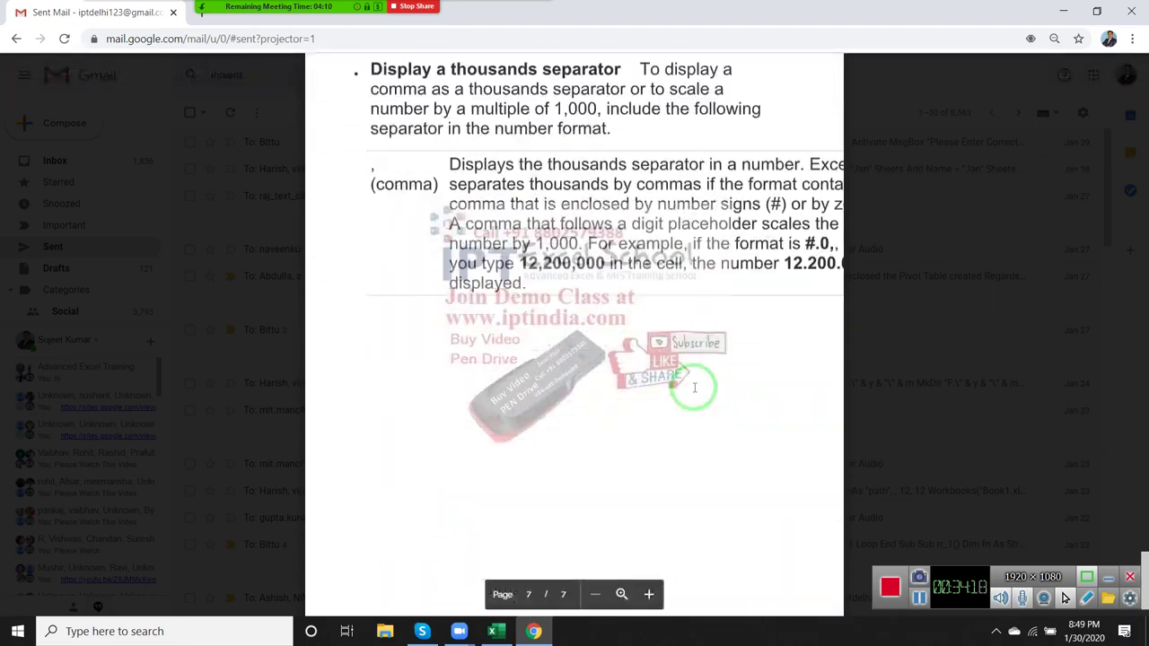
scroll(694, 388, down, 1)
scroll(692, 384, up, 3)
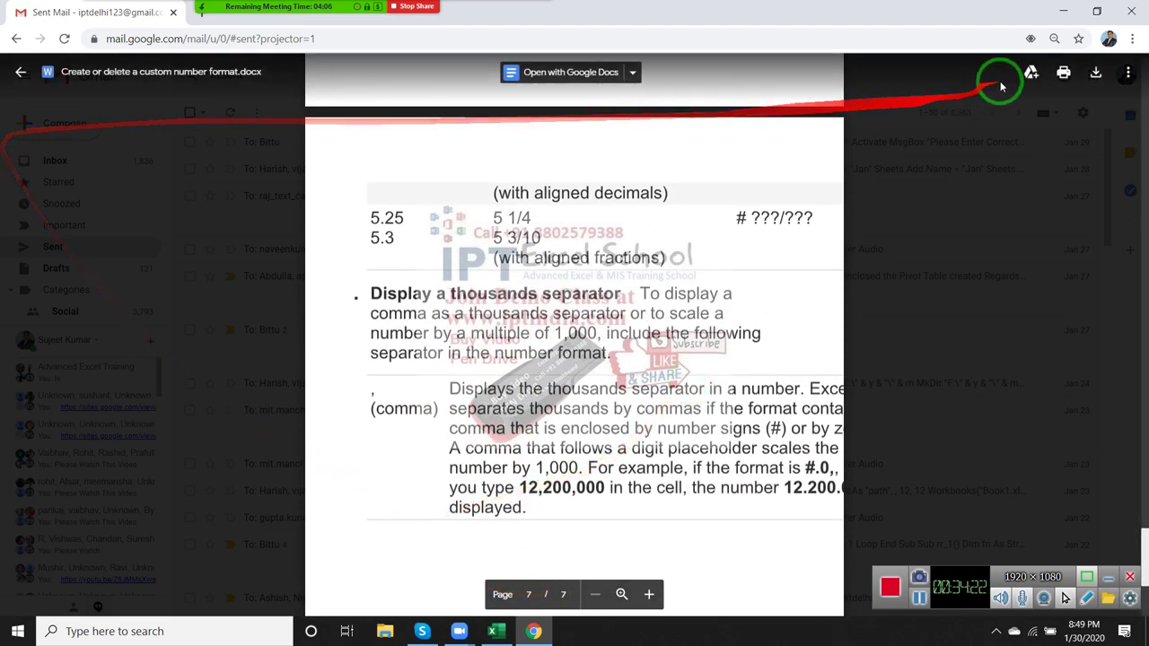
click(1095, 76)
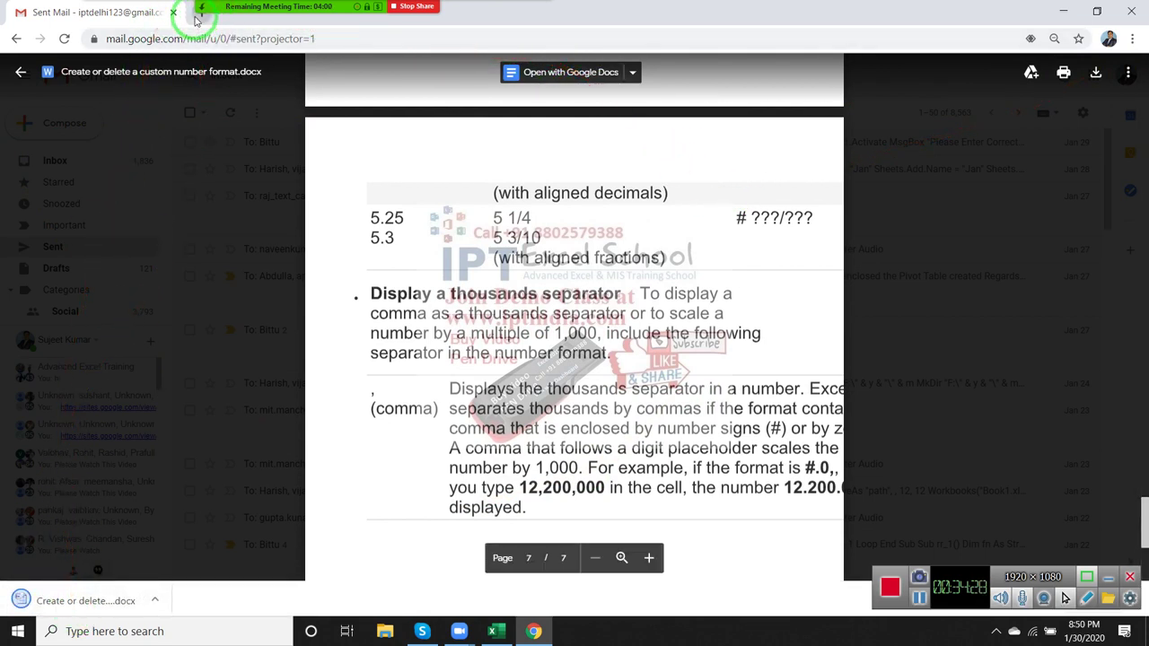
- Close the attachment preview and search mail for 'custom formating'
click(119, 120)
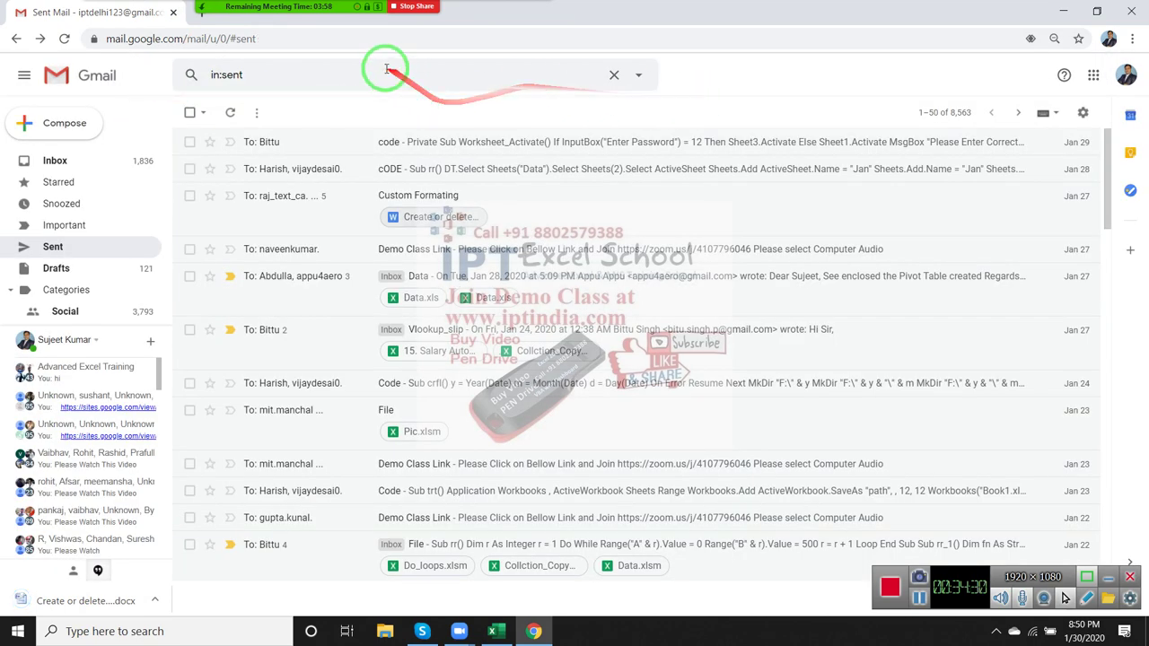
click(247, 78)
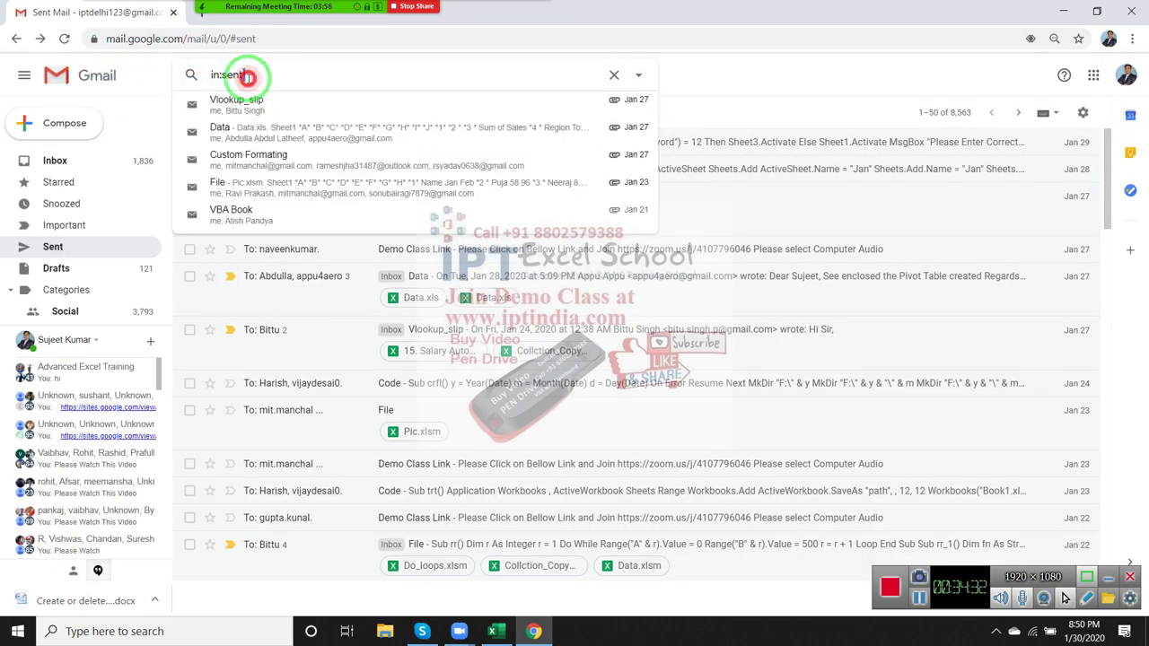
text(custom)
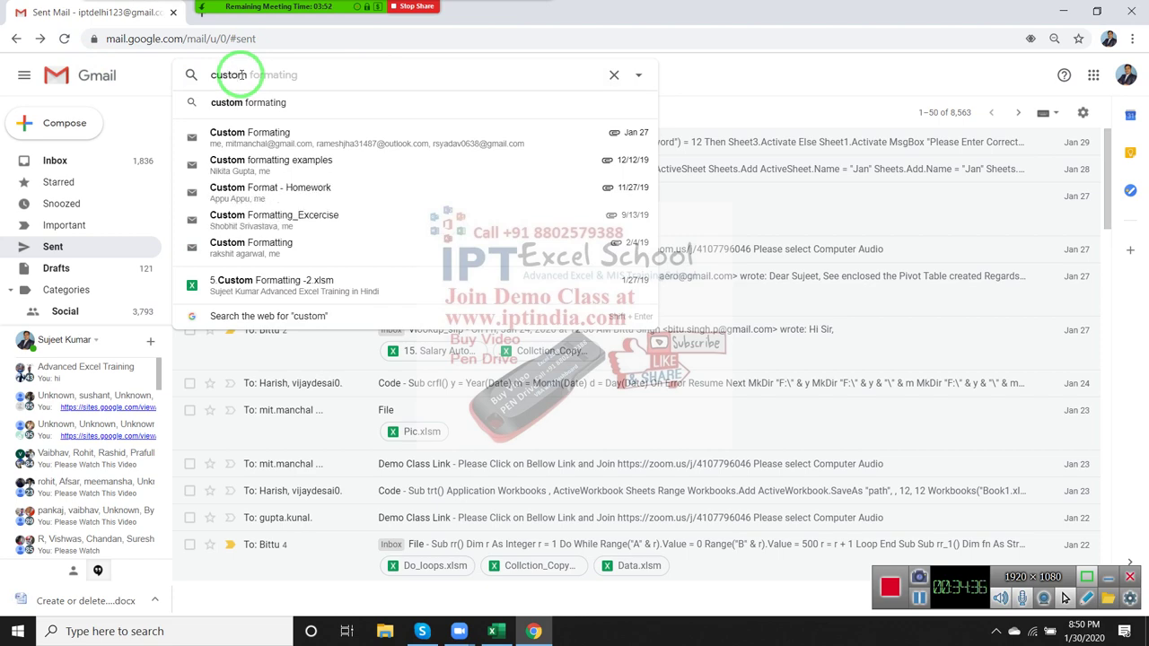
key(Down)
key(Return)
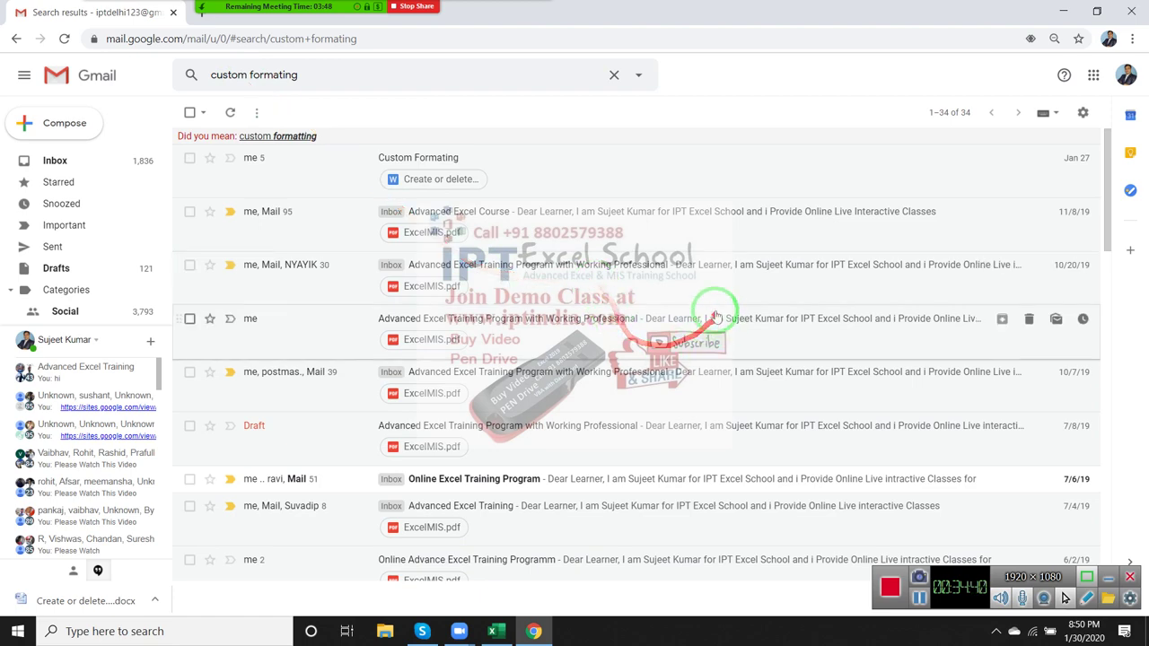
- Scroll through the 34 matching conversations, then reopen the search suggestions
scroll(718, 410, down, 3)
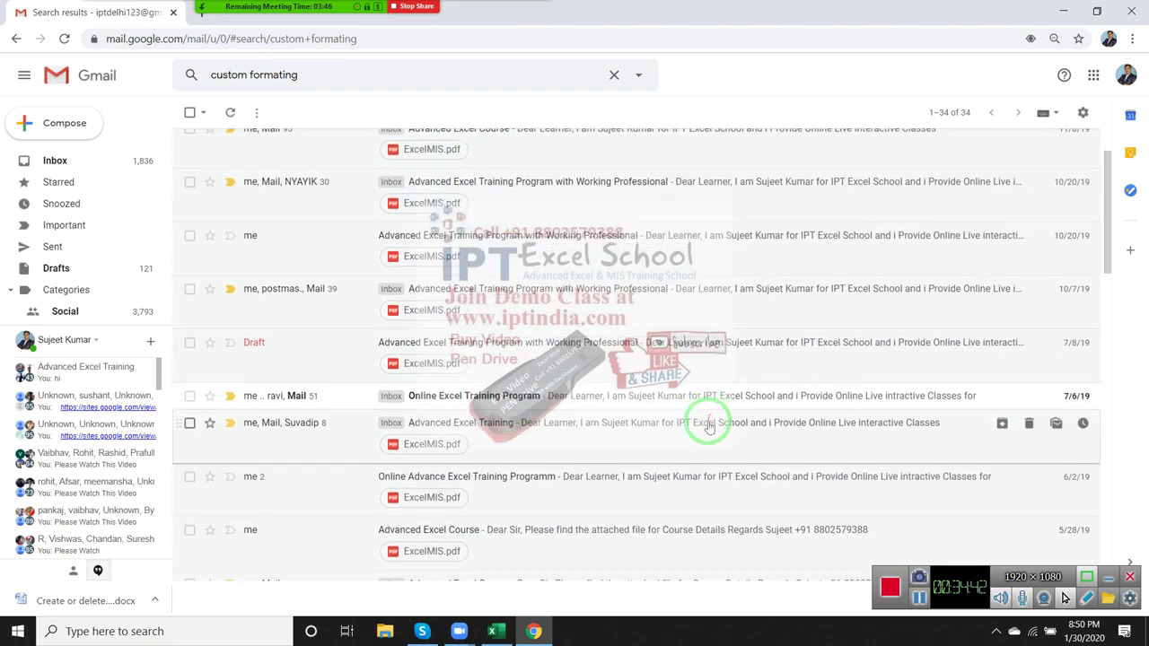
scroll(706, 425, down, 2)
scroll(705, 425, down, 2)
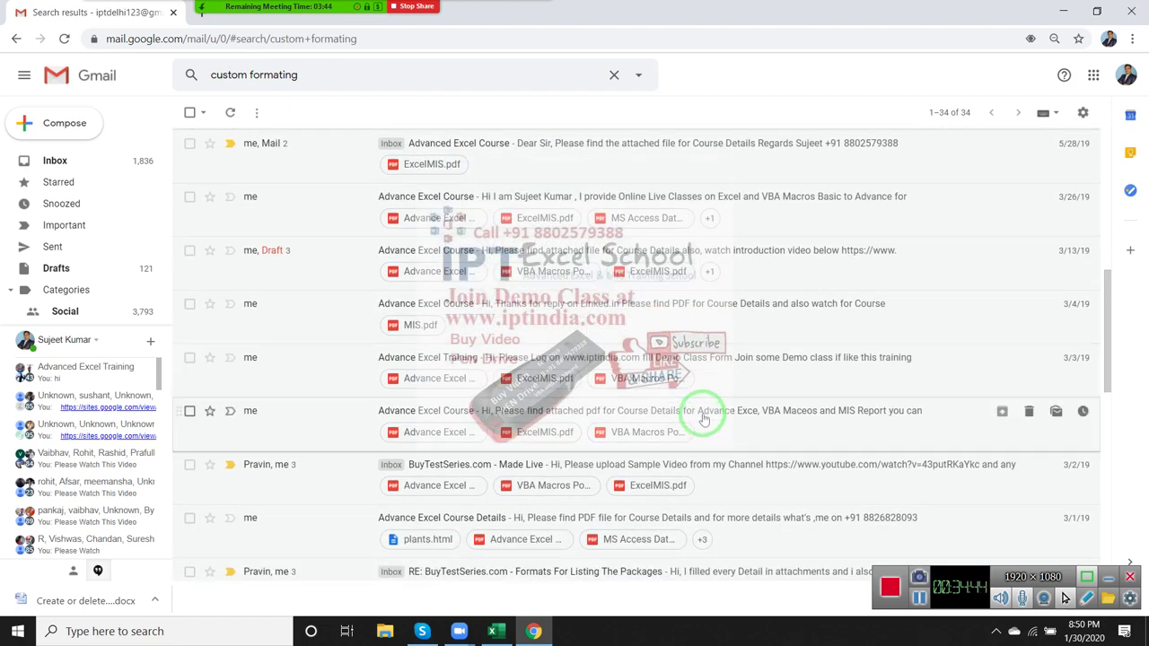
scroll(705, 418, down, 2)
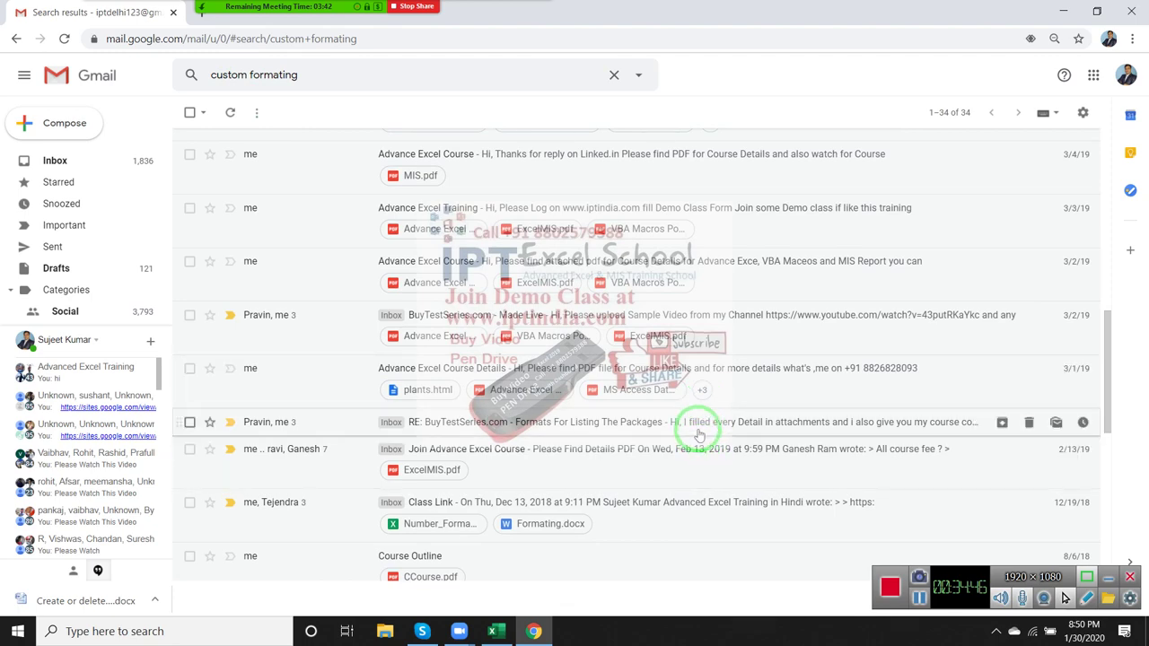
scroll(701, 422, down, 1)
scroll(699, 402, down, 1)
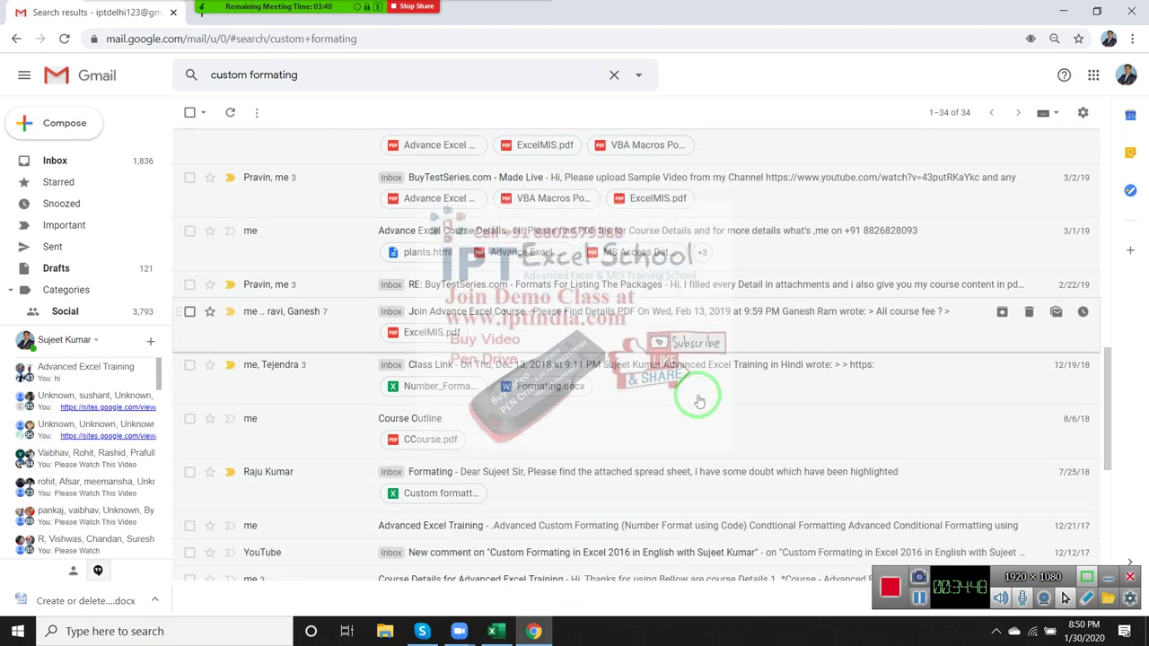
scroll(699, 401, down, 1)
scroll(699, 401, down, 1)
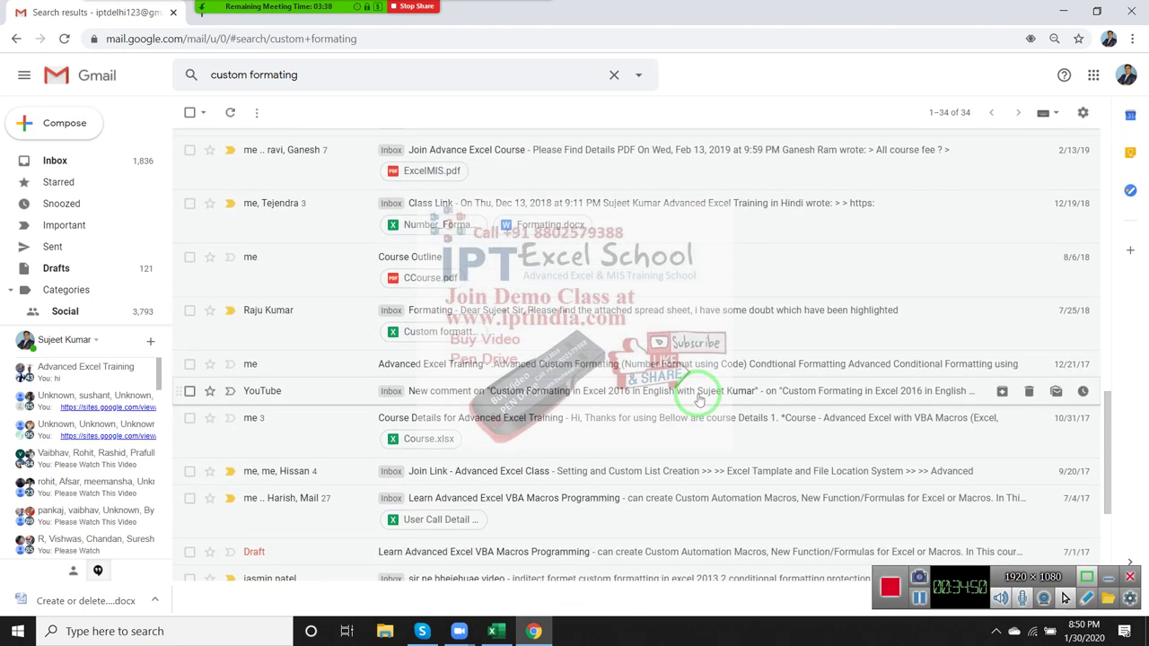
scroll(700, 402, down, 1)
scroll(700, 399, down, 1)
scroll(699, 397, down, 1)
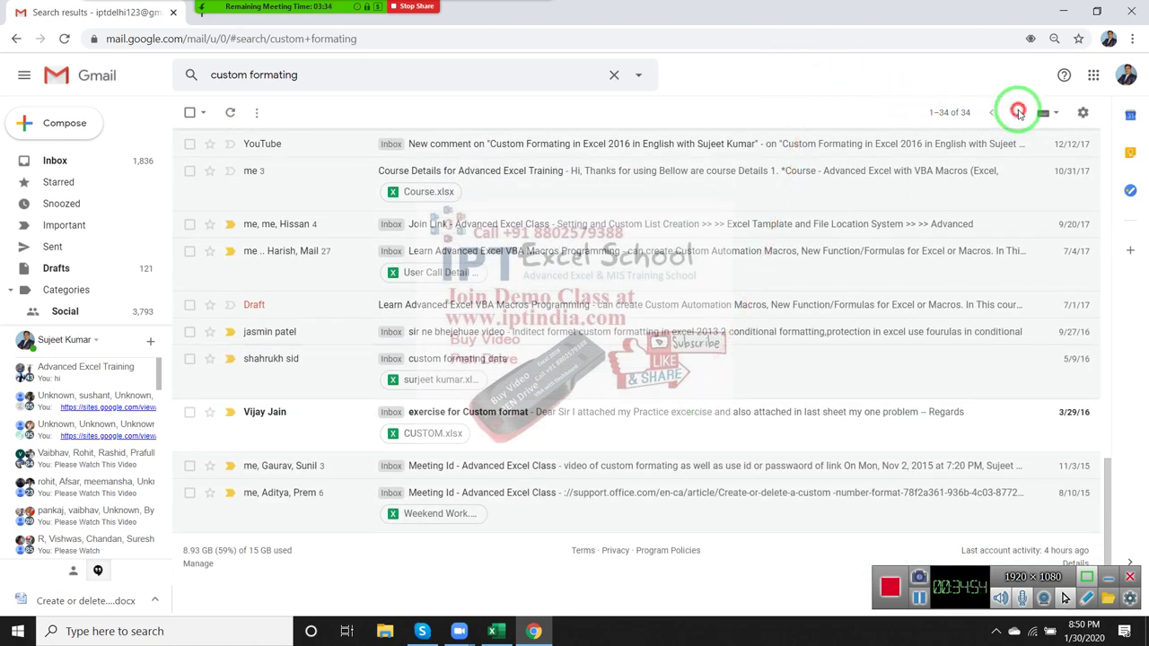
click(342, 74)
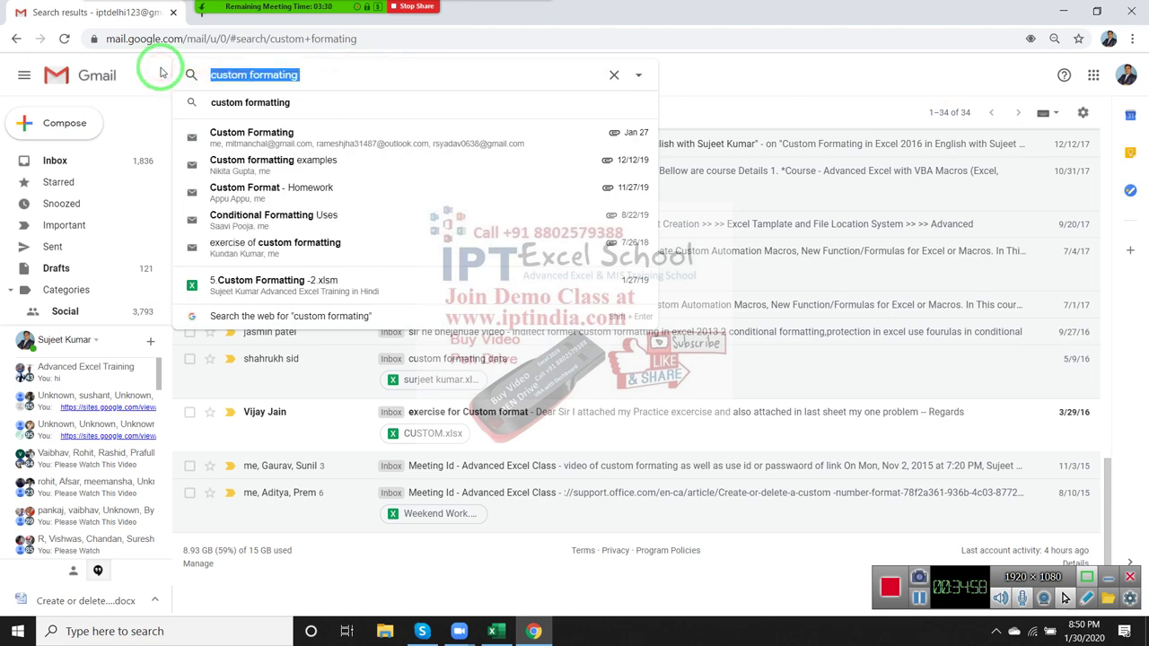
- Open the Custom Formating conversation, then search mail for 'microsoft'
click(226, 134)
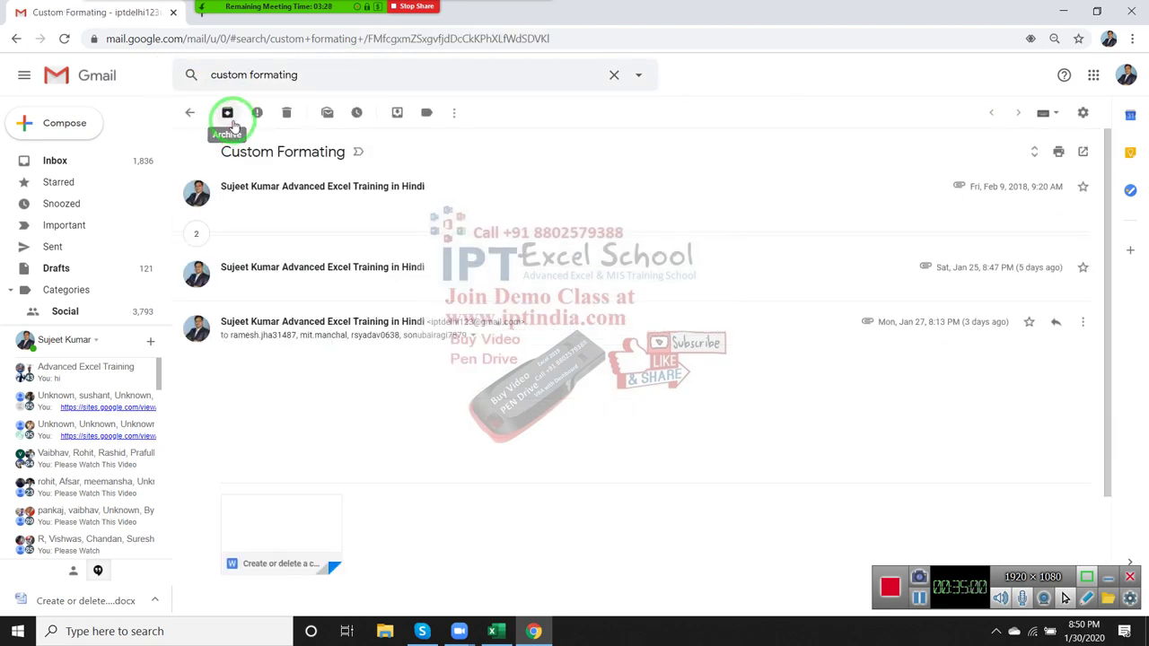
click(287, 76)
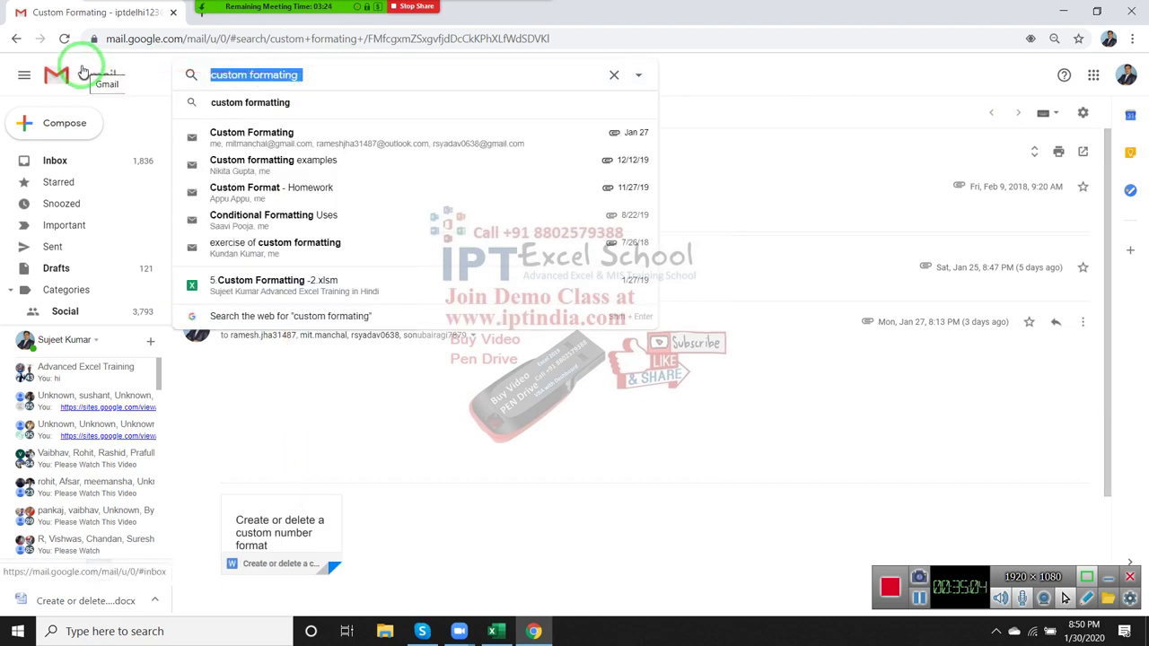
text(microsoft excel)
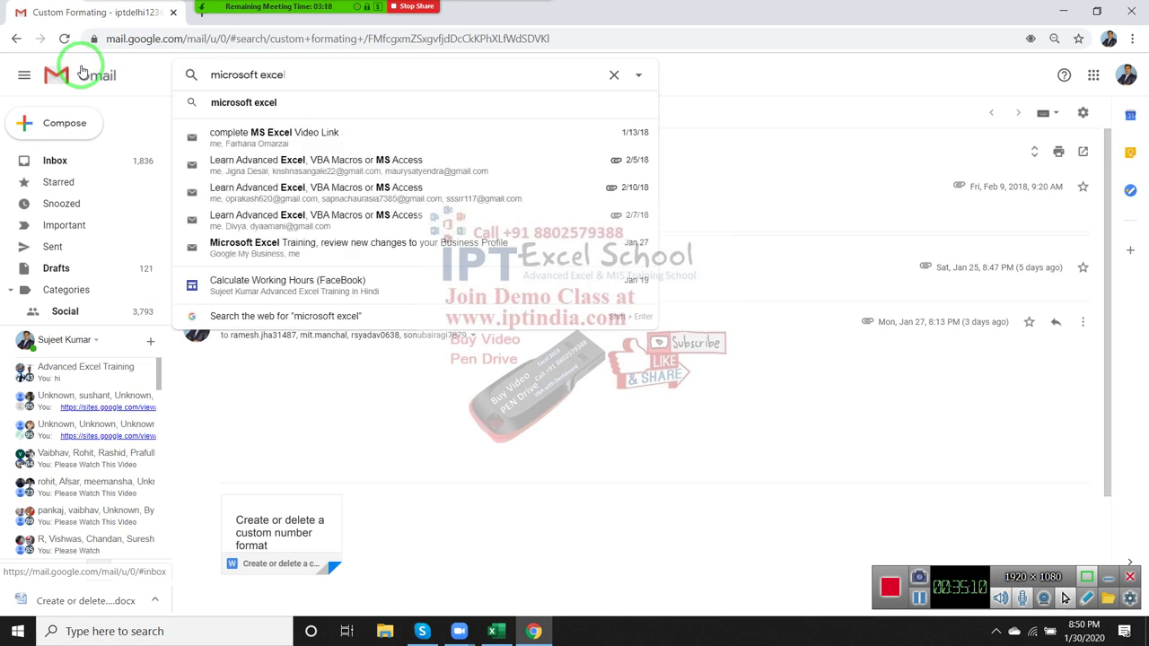
key(BackSpace)
key(BackSpace)
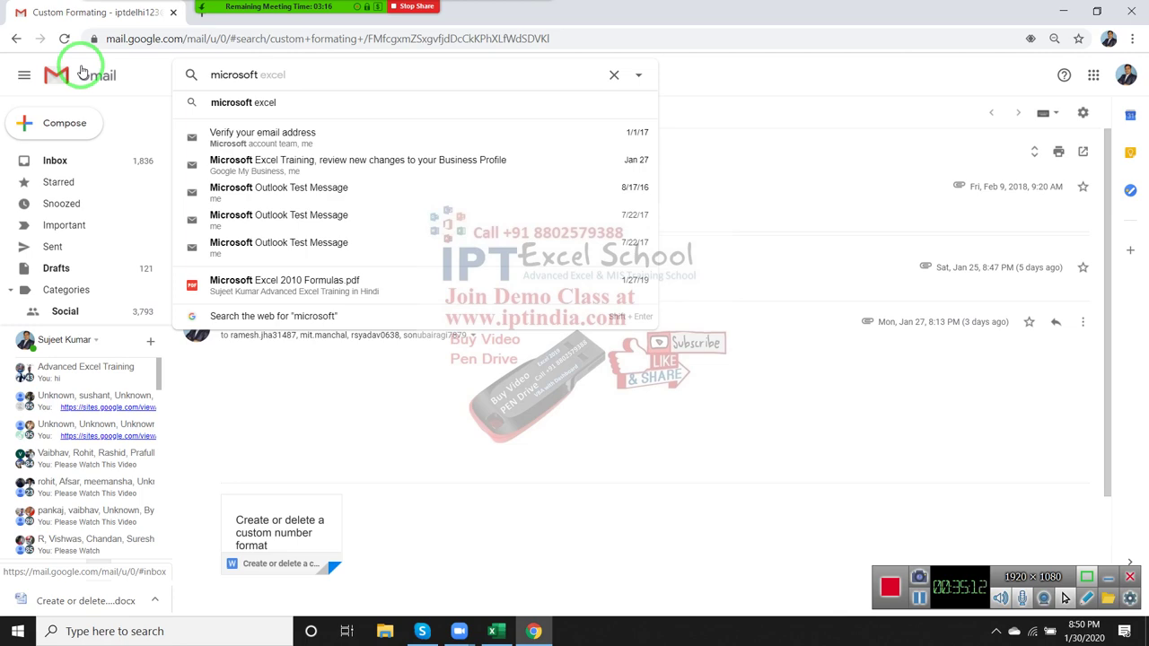
key(Escape)
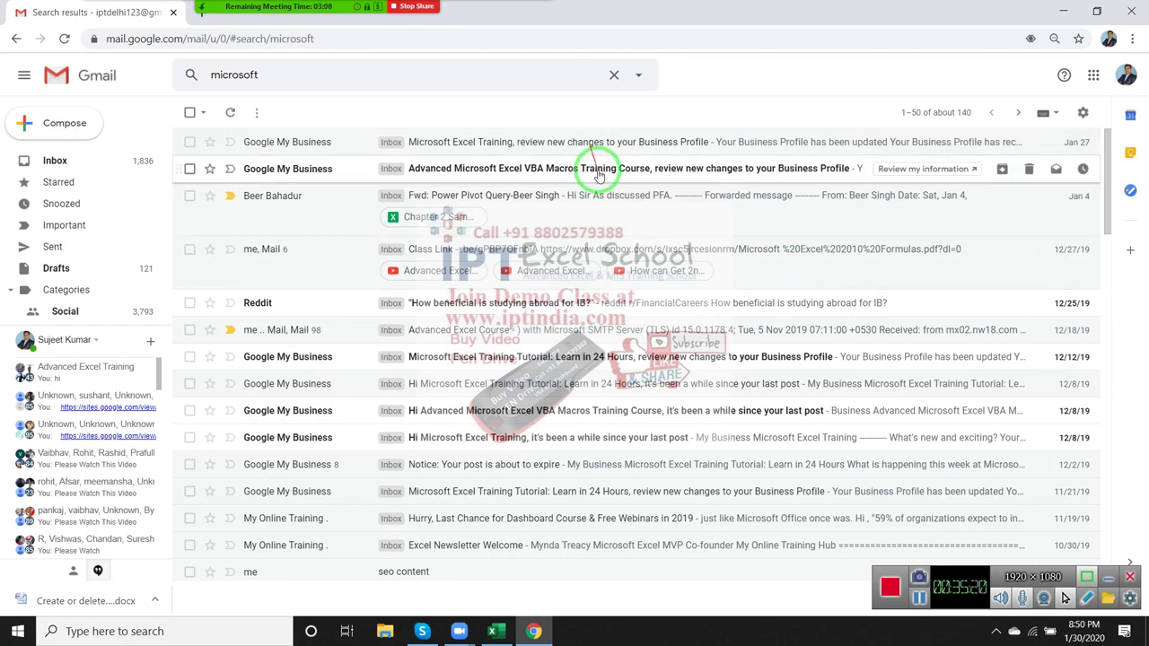
- Scroll the microsoft results, view the 'Link' email, and go back to the results
scroll(685, 415, down, 1)
scroll(687, 422, down, 2)
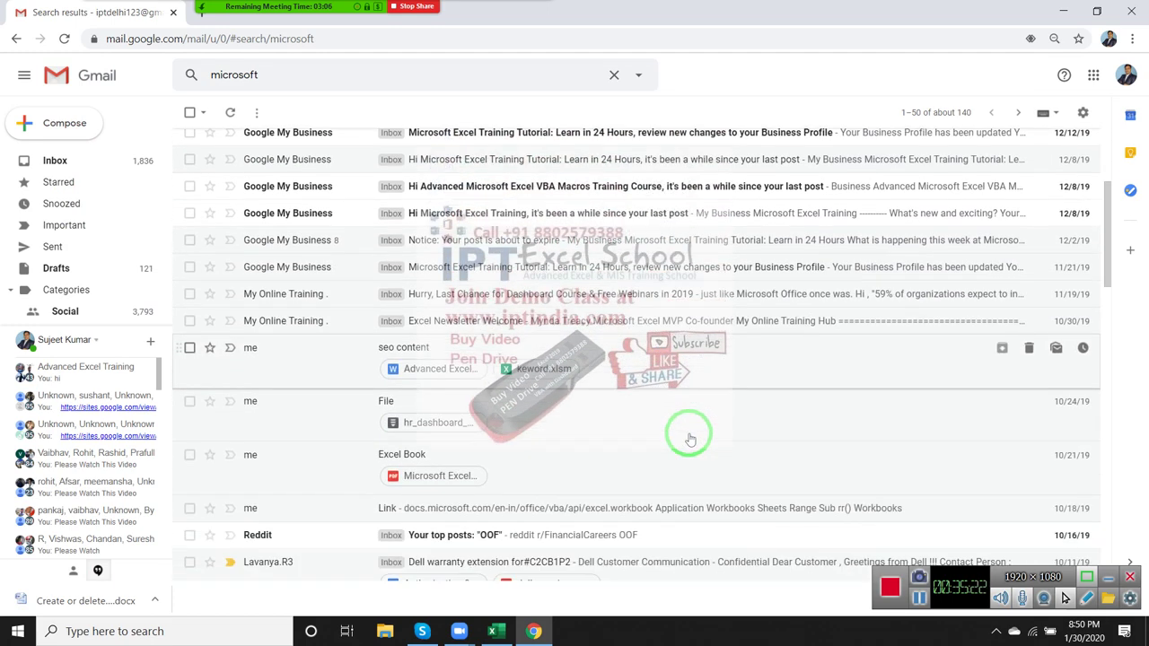
scroll(690, 431, down, 1)
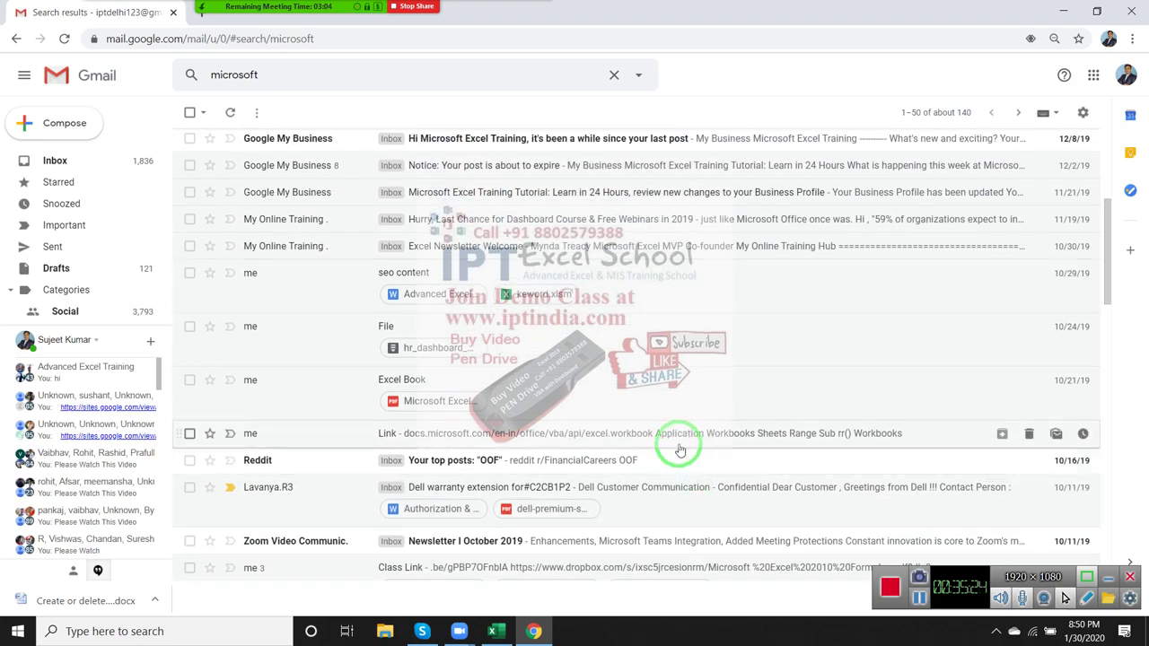
click(678, 446)
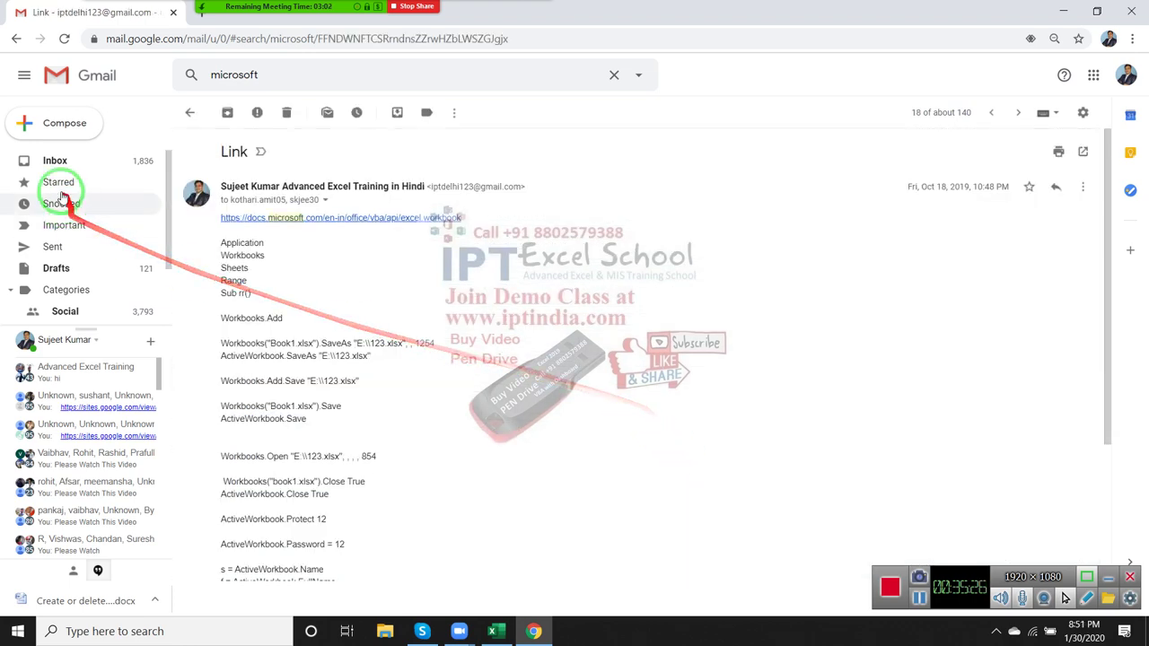
click(16, 39)
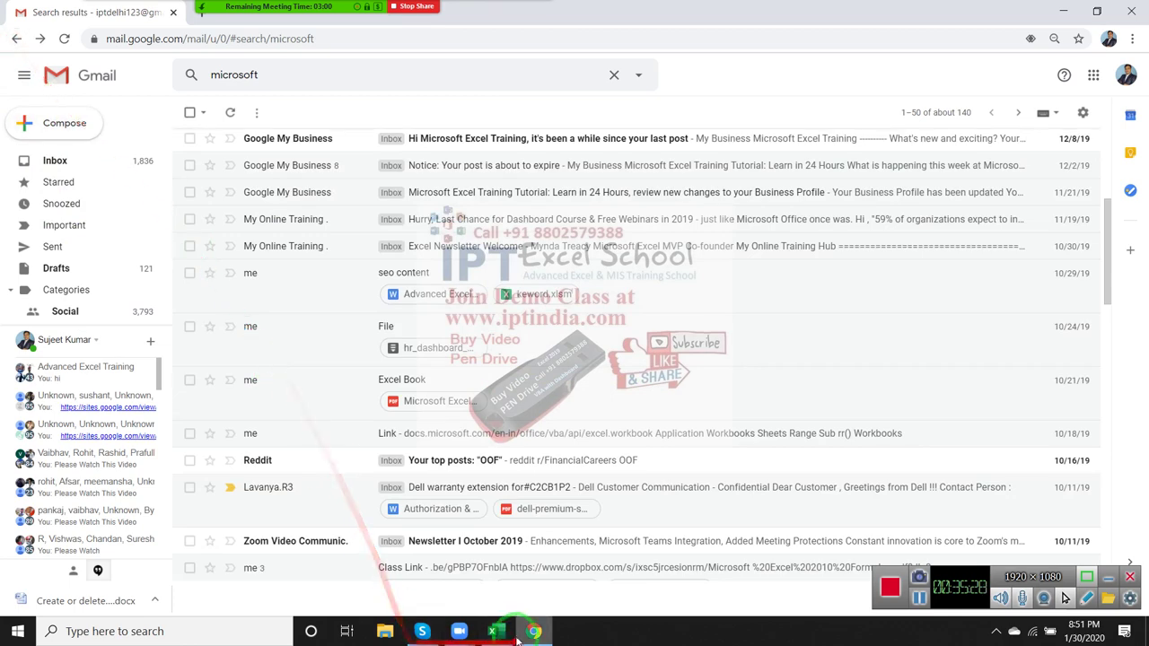
- Apply [RED][<100];[GREEN][>100] to column A and close the Zoom upgrade popup
click(203, 16)
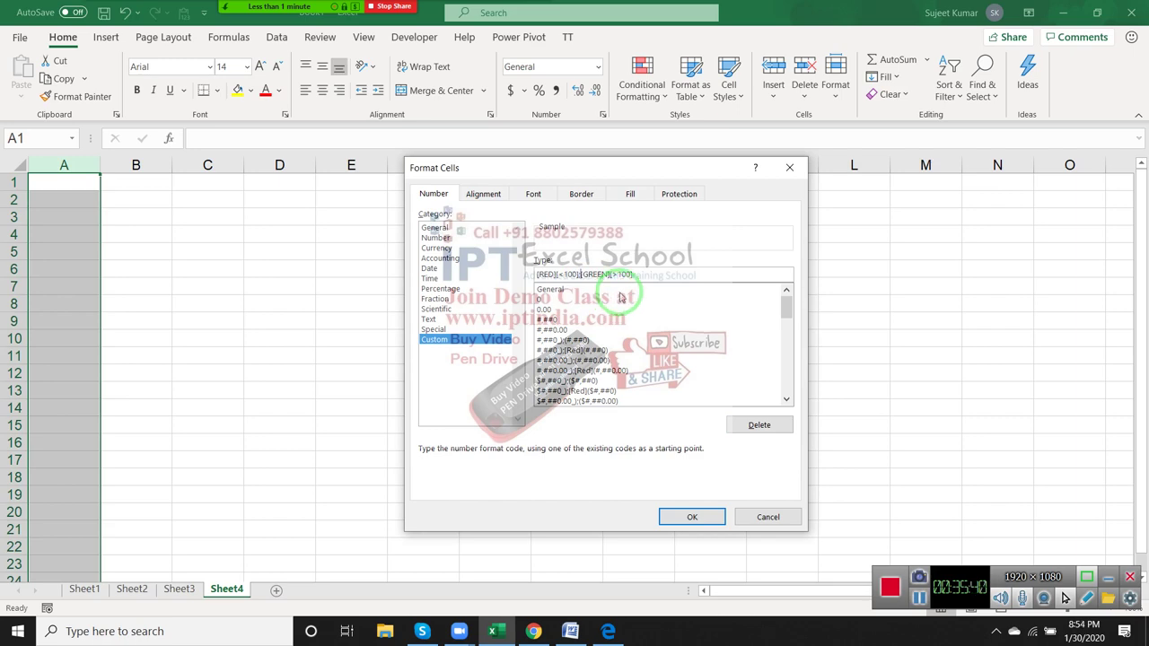
click(690, 518)
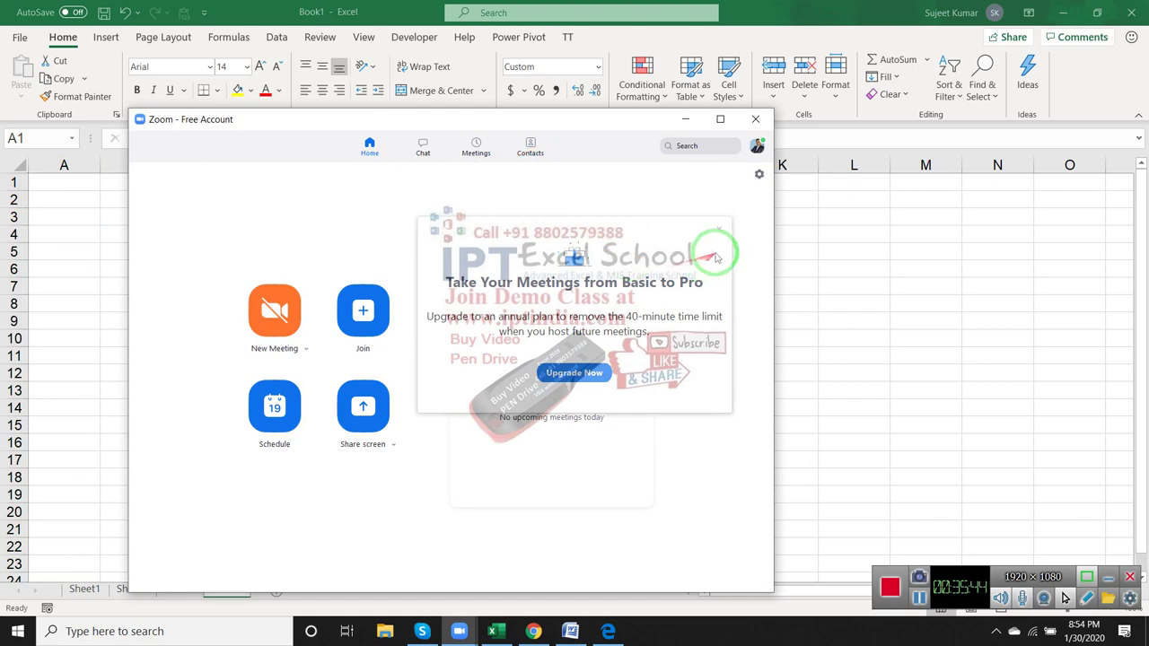
click(719, 233)
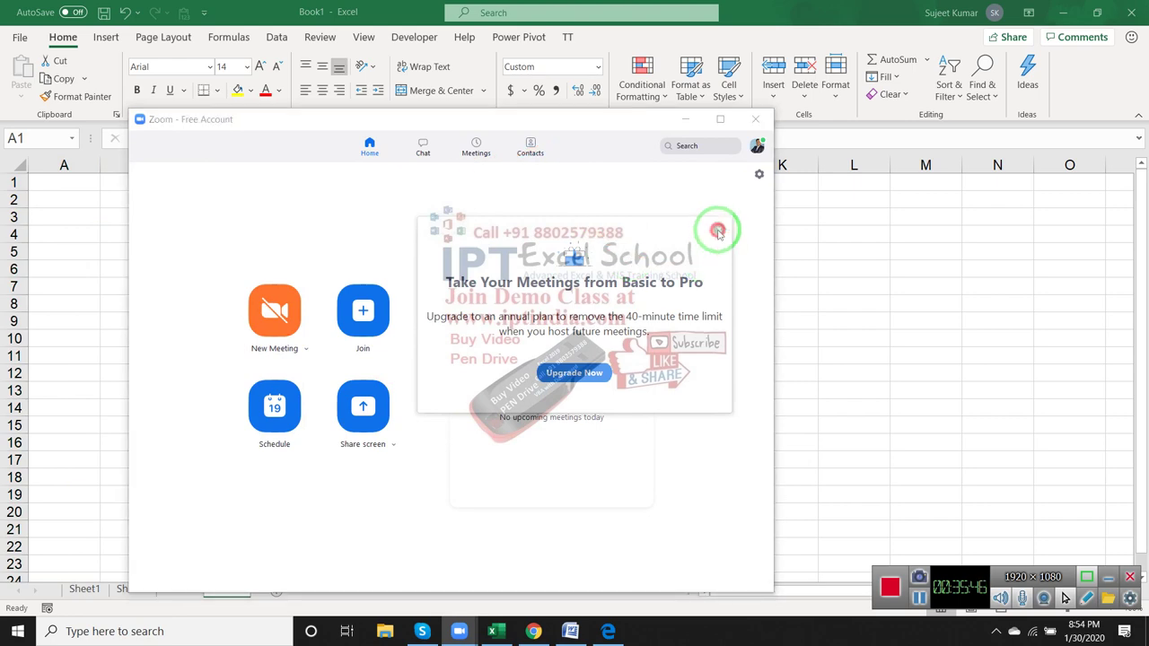